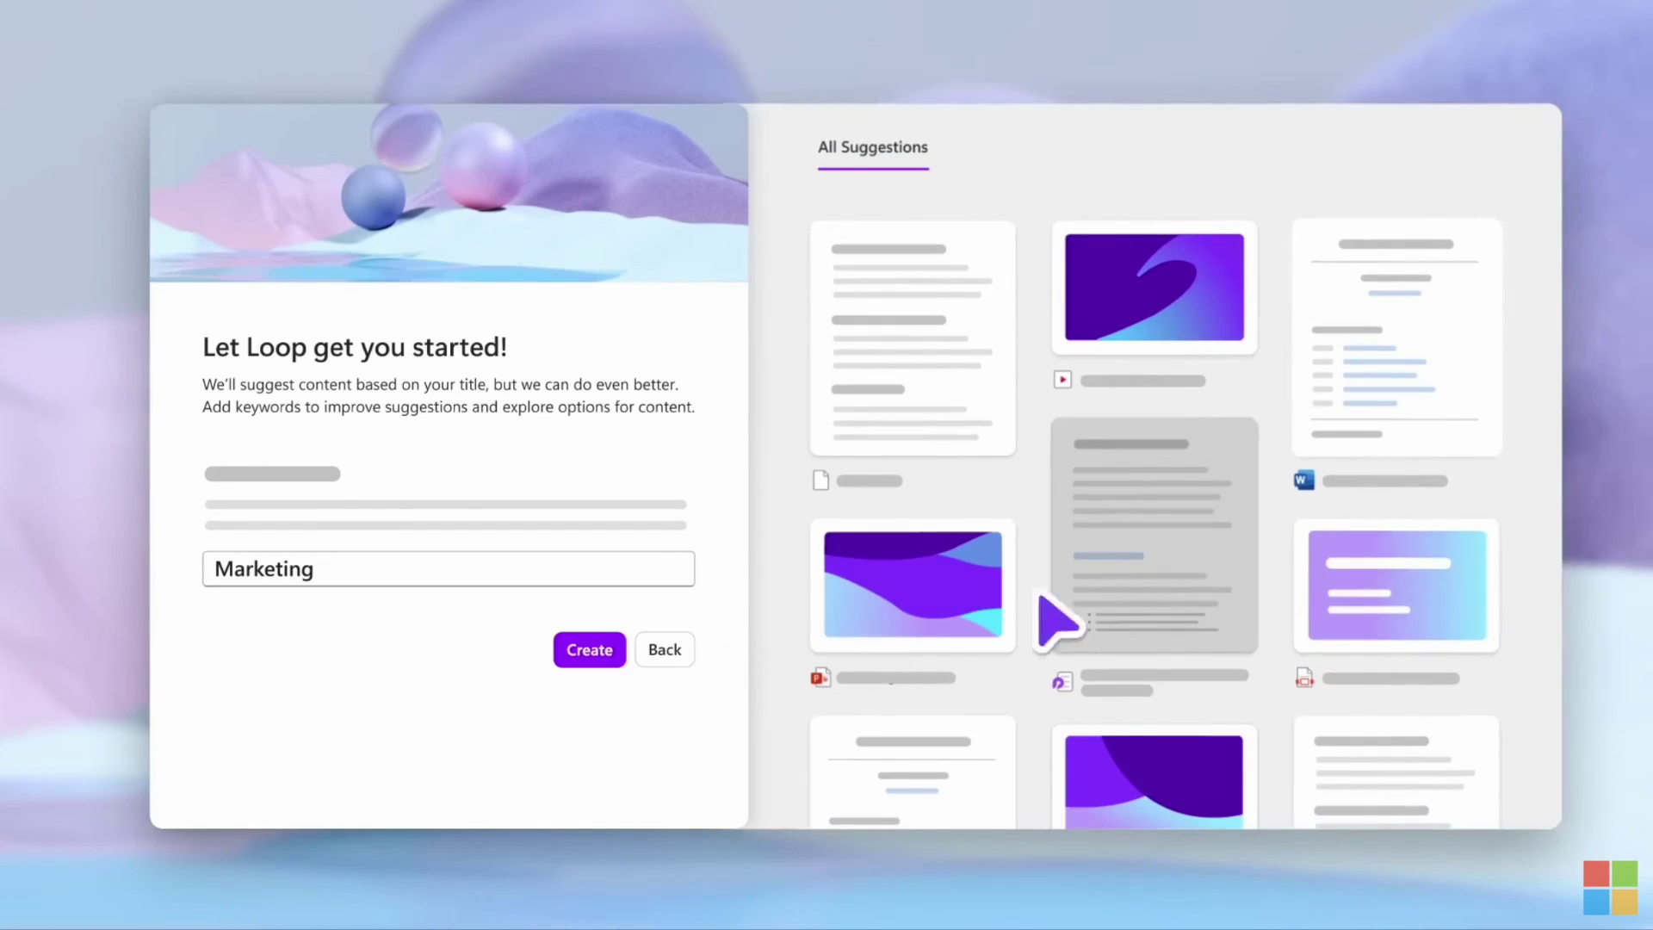
Open a suggested file and a component on the Campaign themes page
left_click(1156, 541)
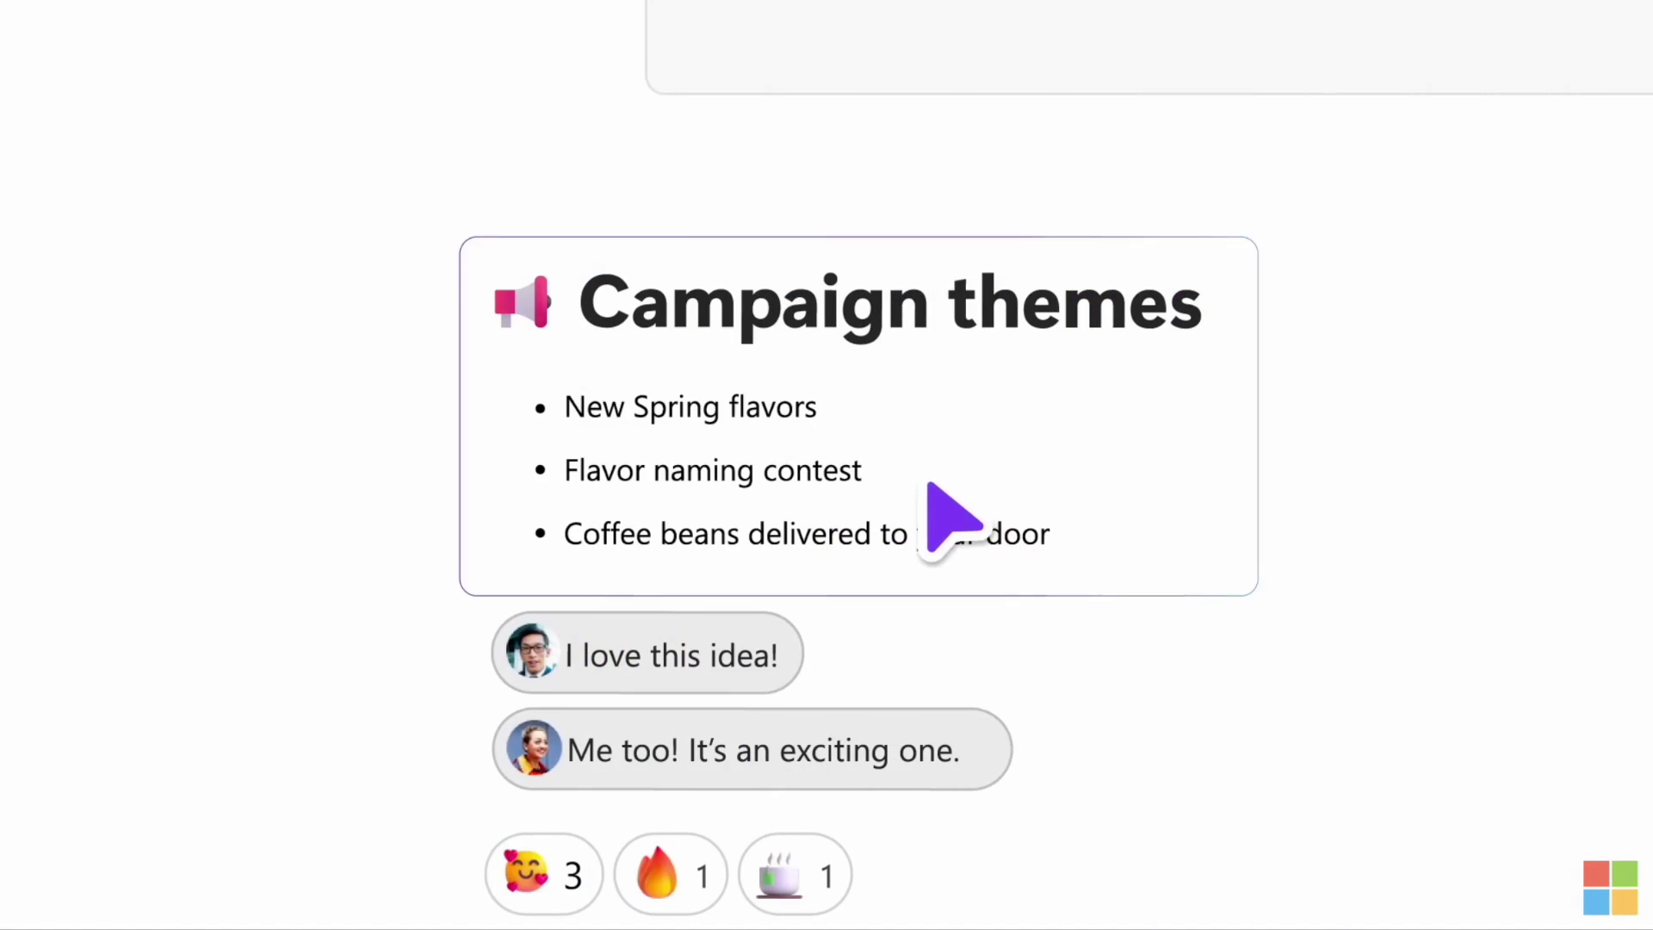
left_click(939, 495)
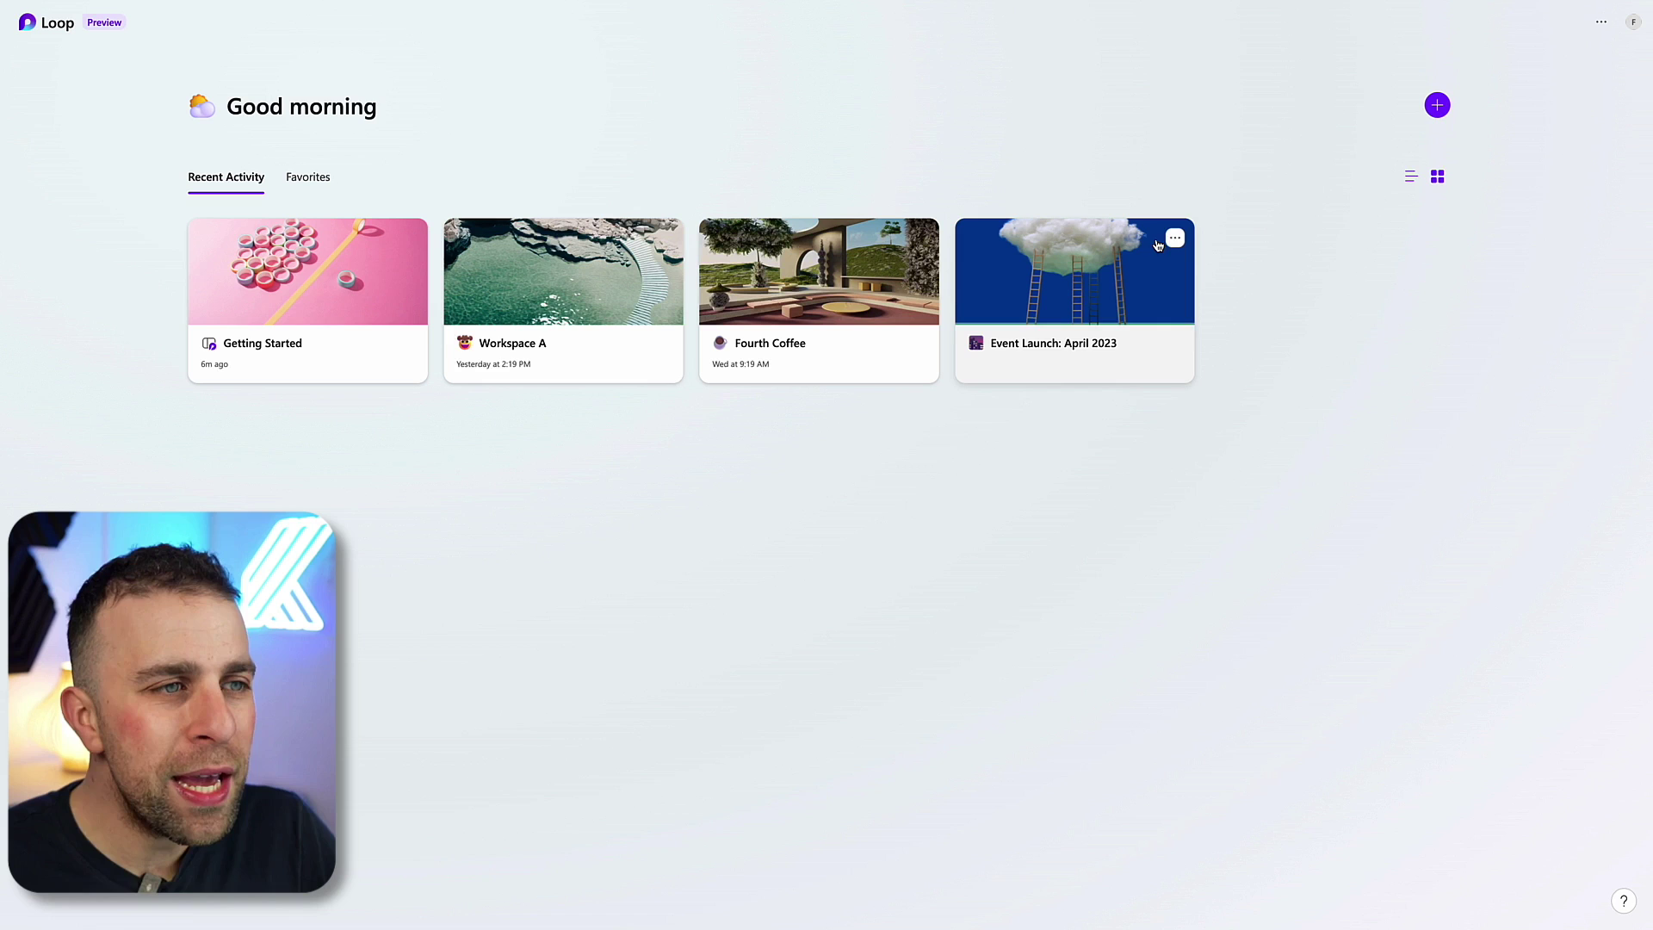
Delete Workspace A from the recent workspaces and confirm the deletion
left_click(1175, 238)
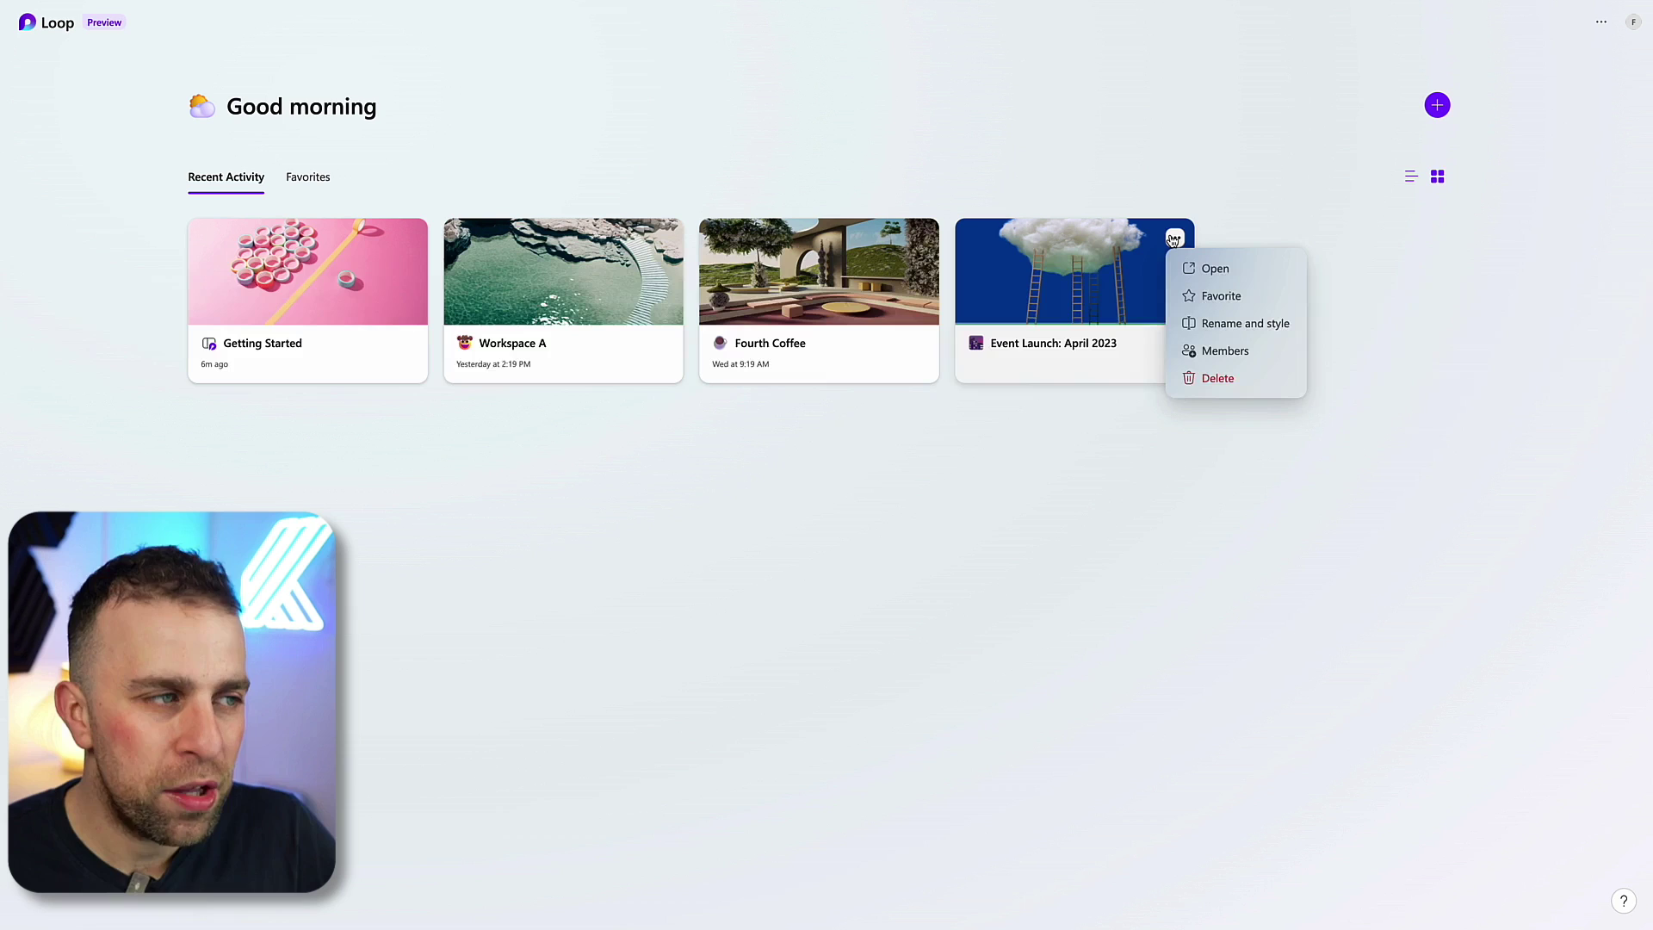
left_click(1140, 181)
left_click(664, 238)
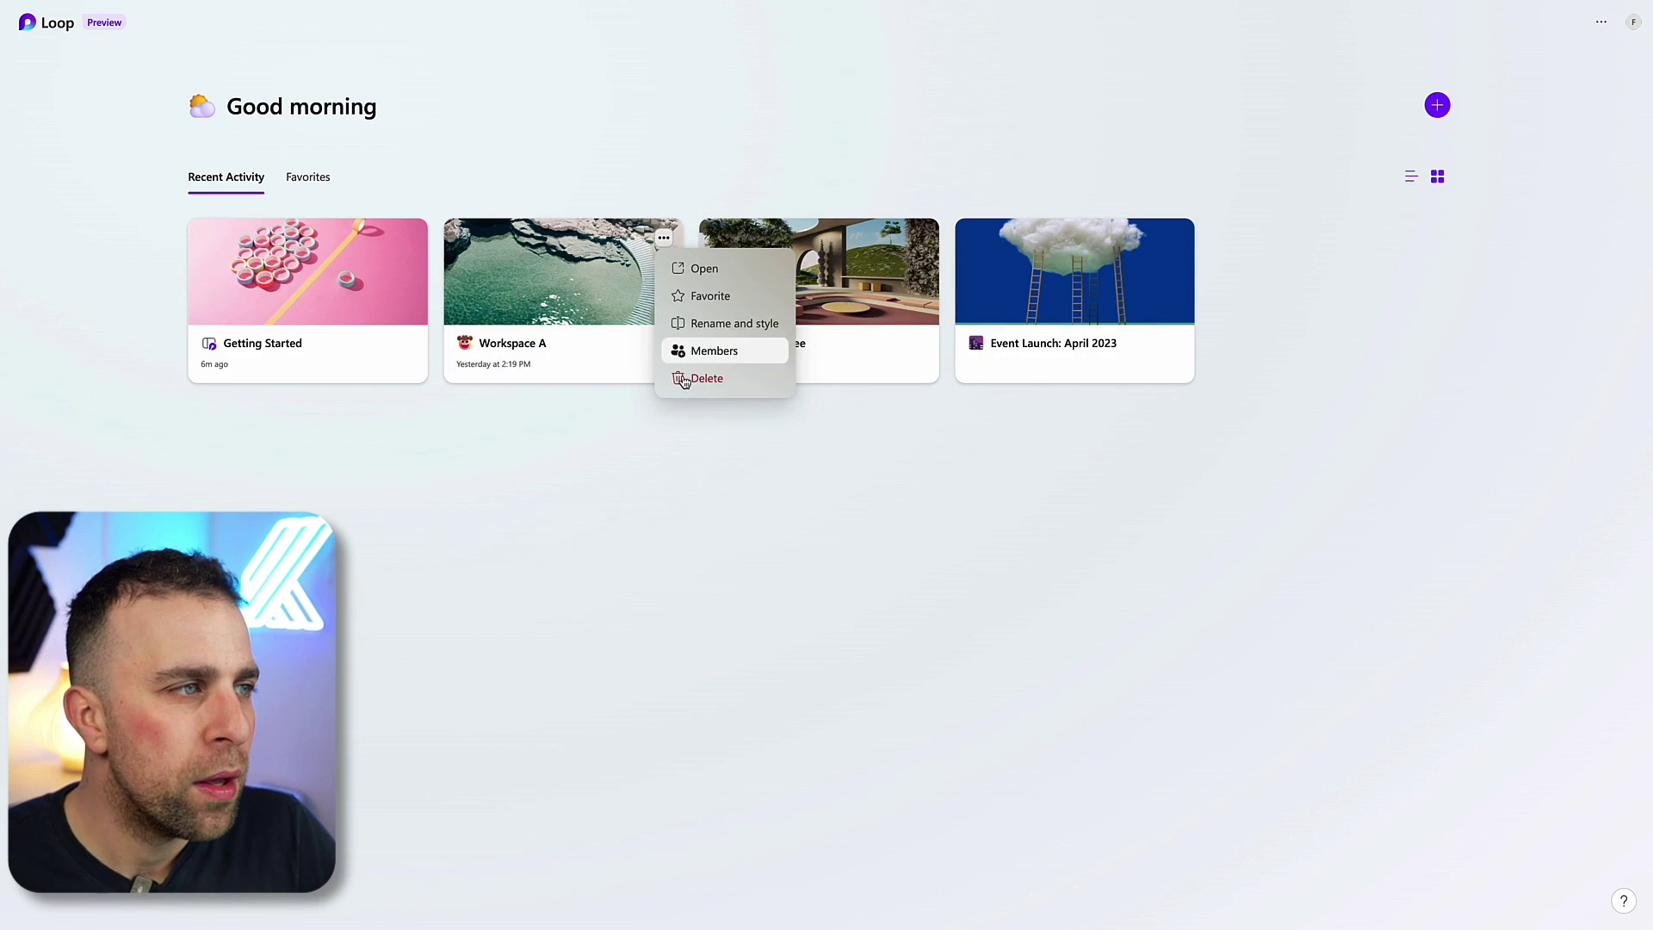
left_click(680, 380)
left_click(930, 504)
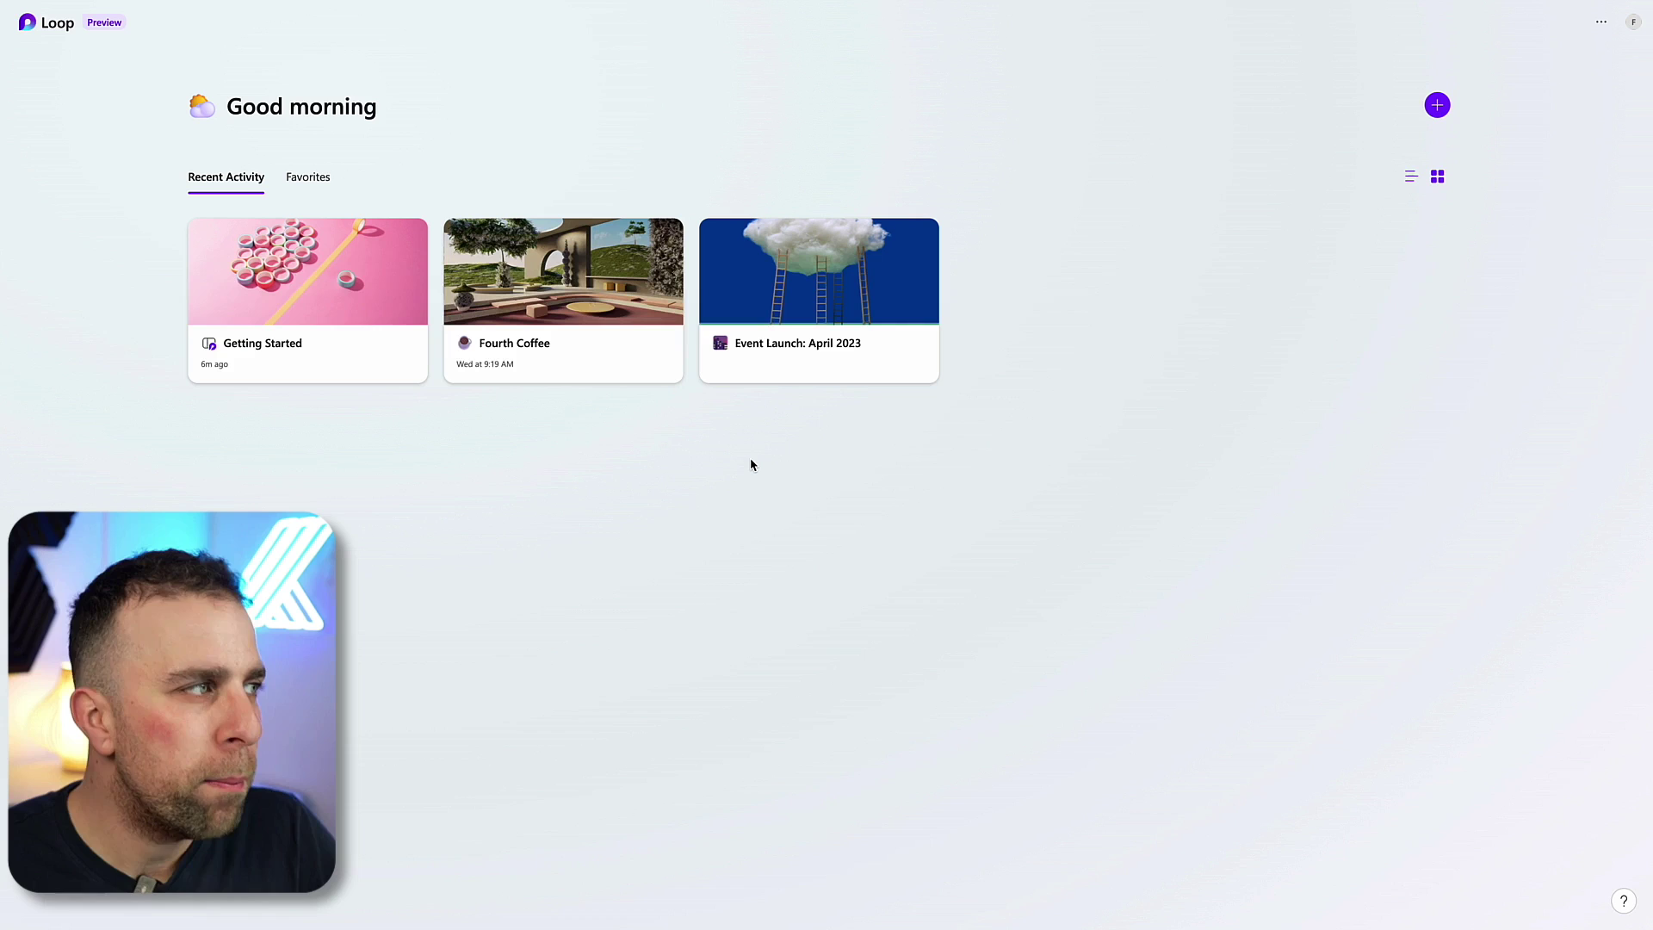
Switch the recent workspaces to list view and back to cards, then check Favorites
left_click(1411, 180)
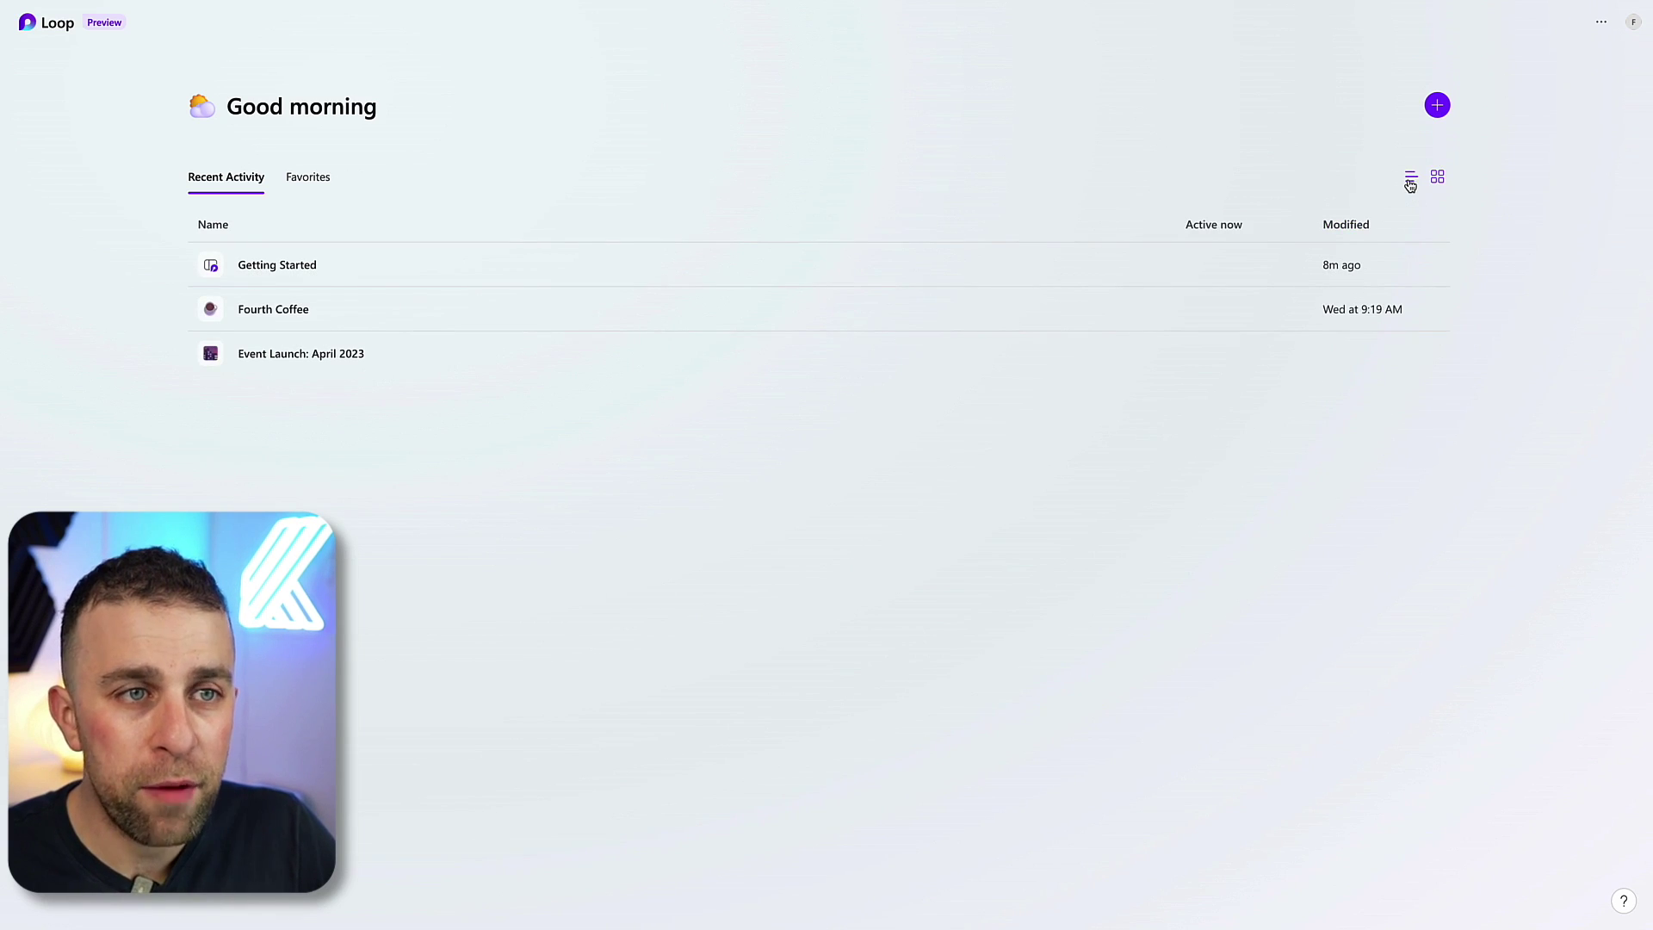
left_click(1436, 178)
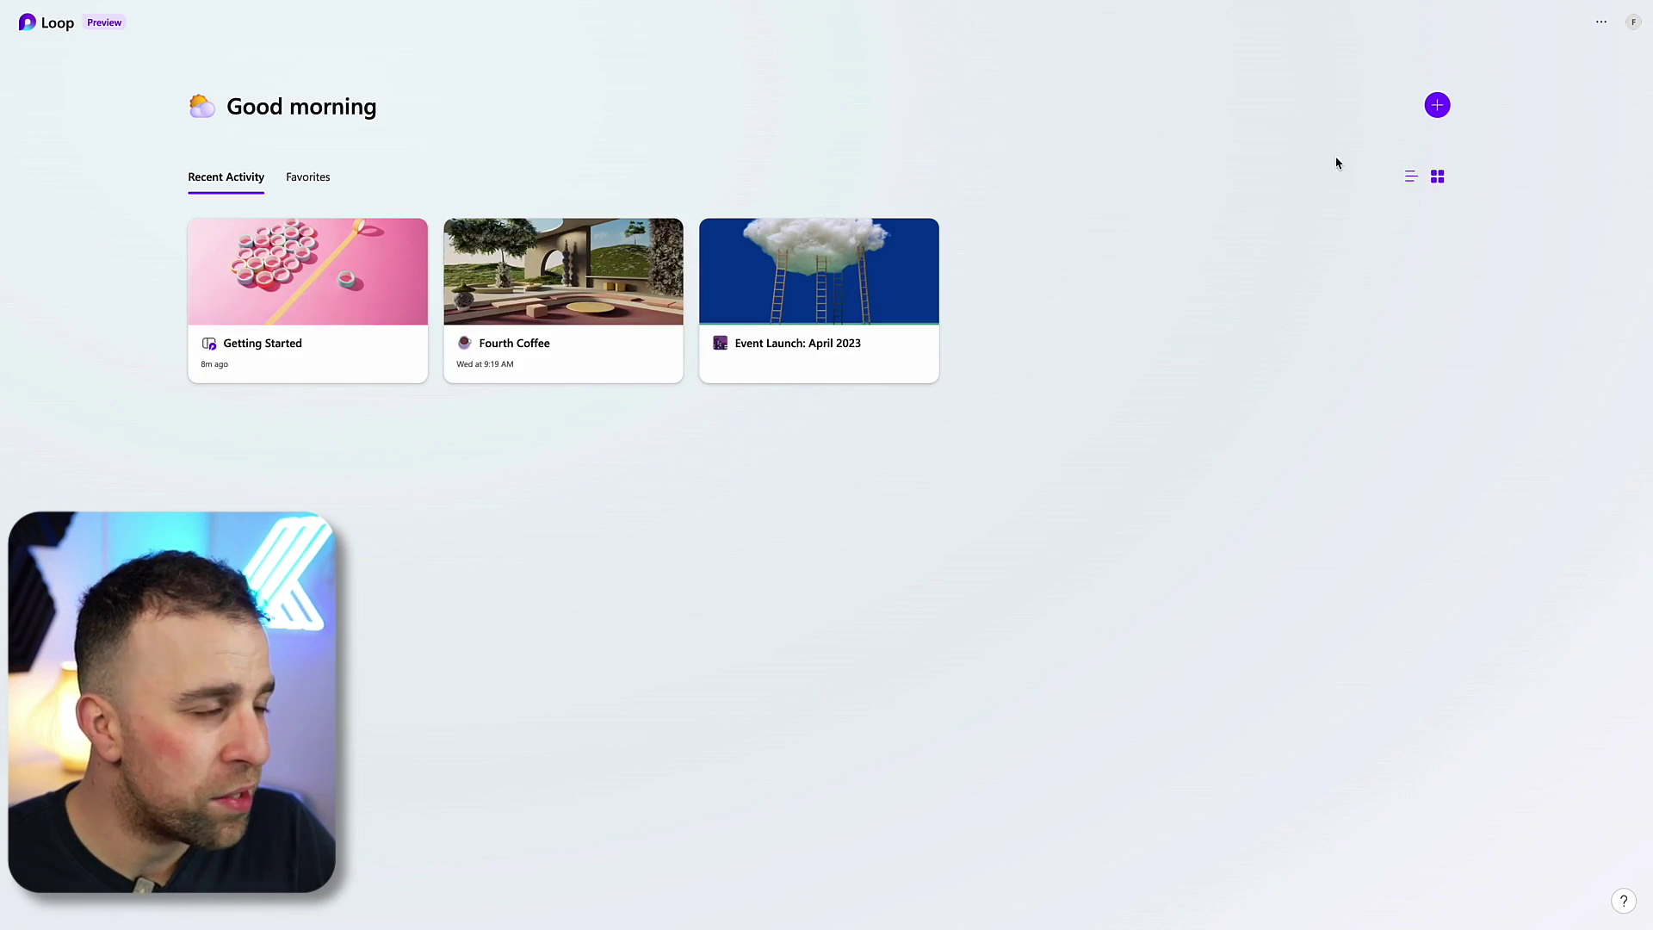
left_click(310, 178)
left_click(254, 179)
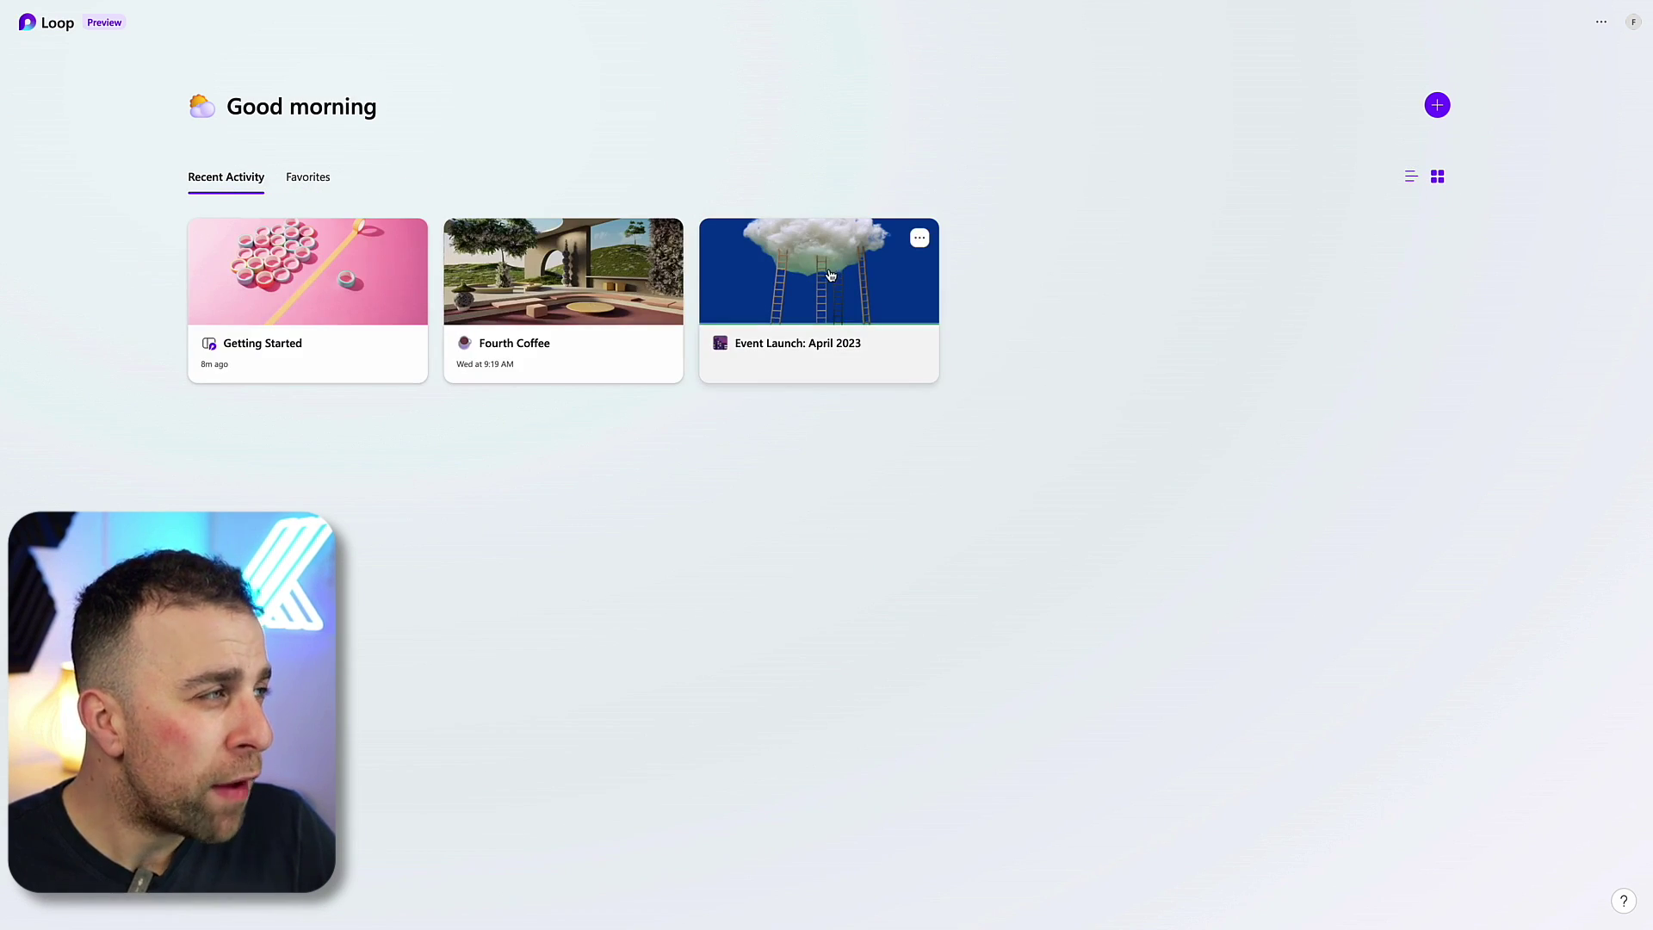
Start a new workspace titled 'Workspace B' with a purple emoji icon
left_click(1438, 105)
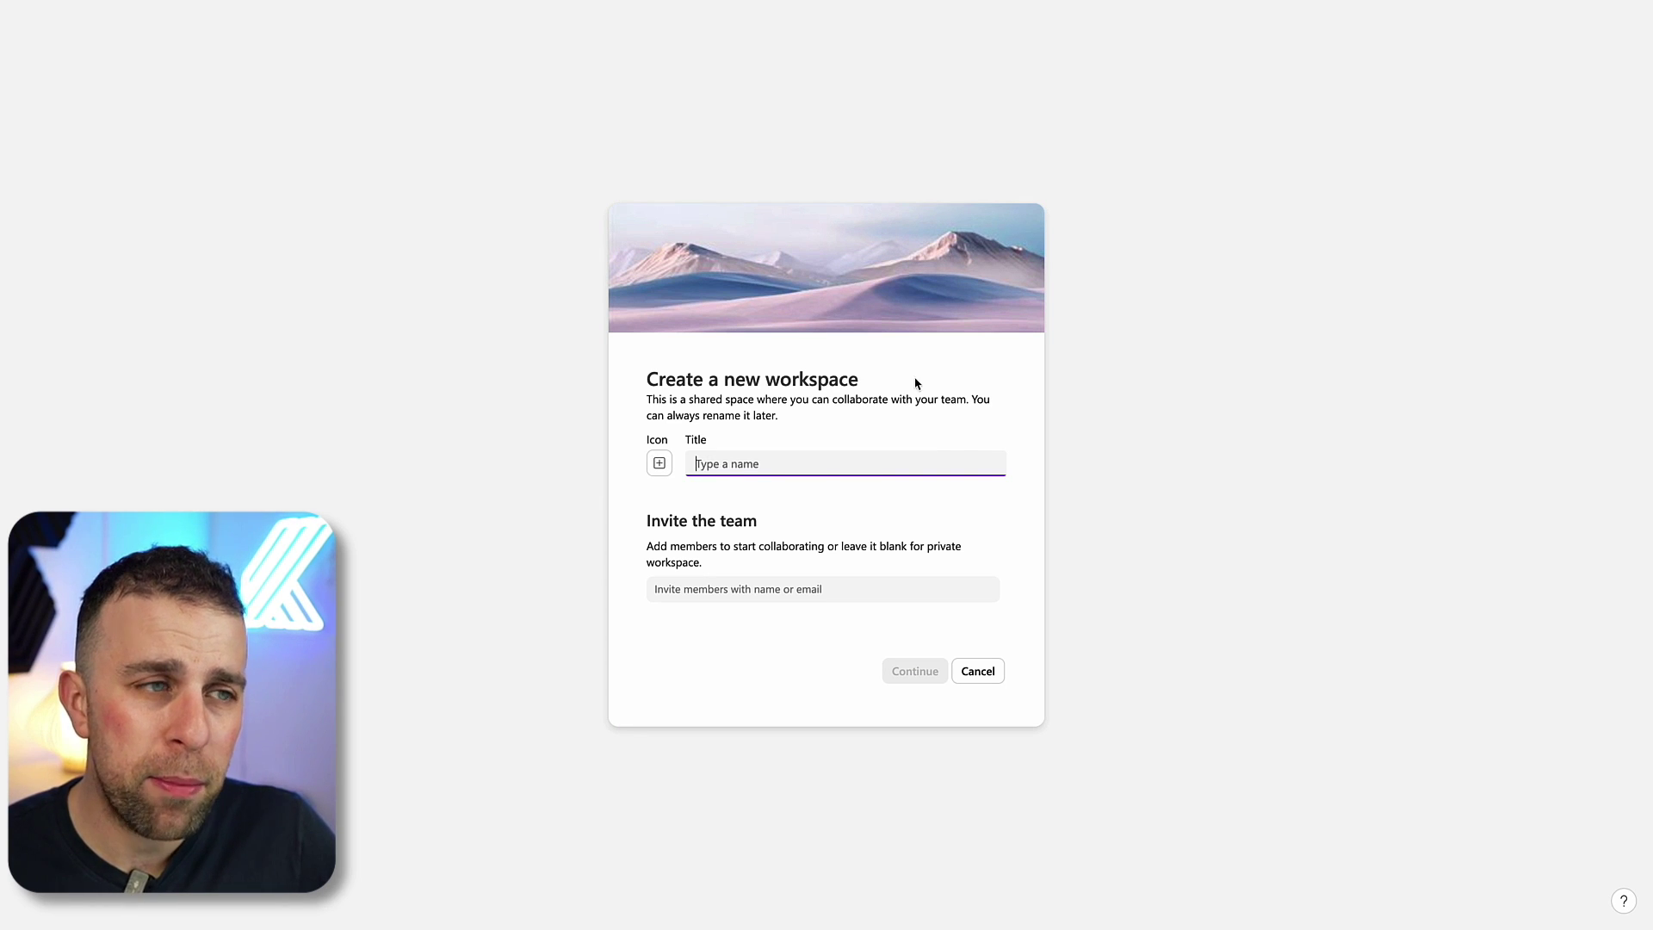
mouse_move(877, 304)
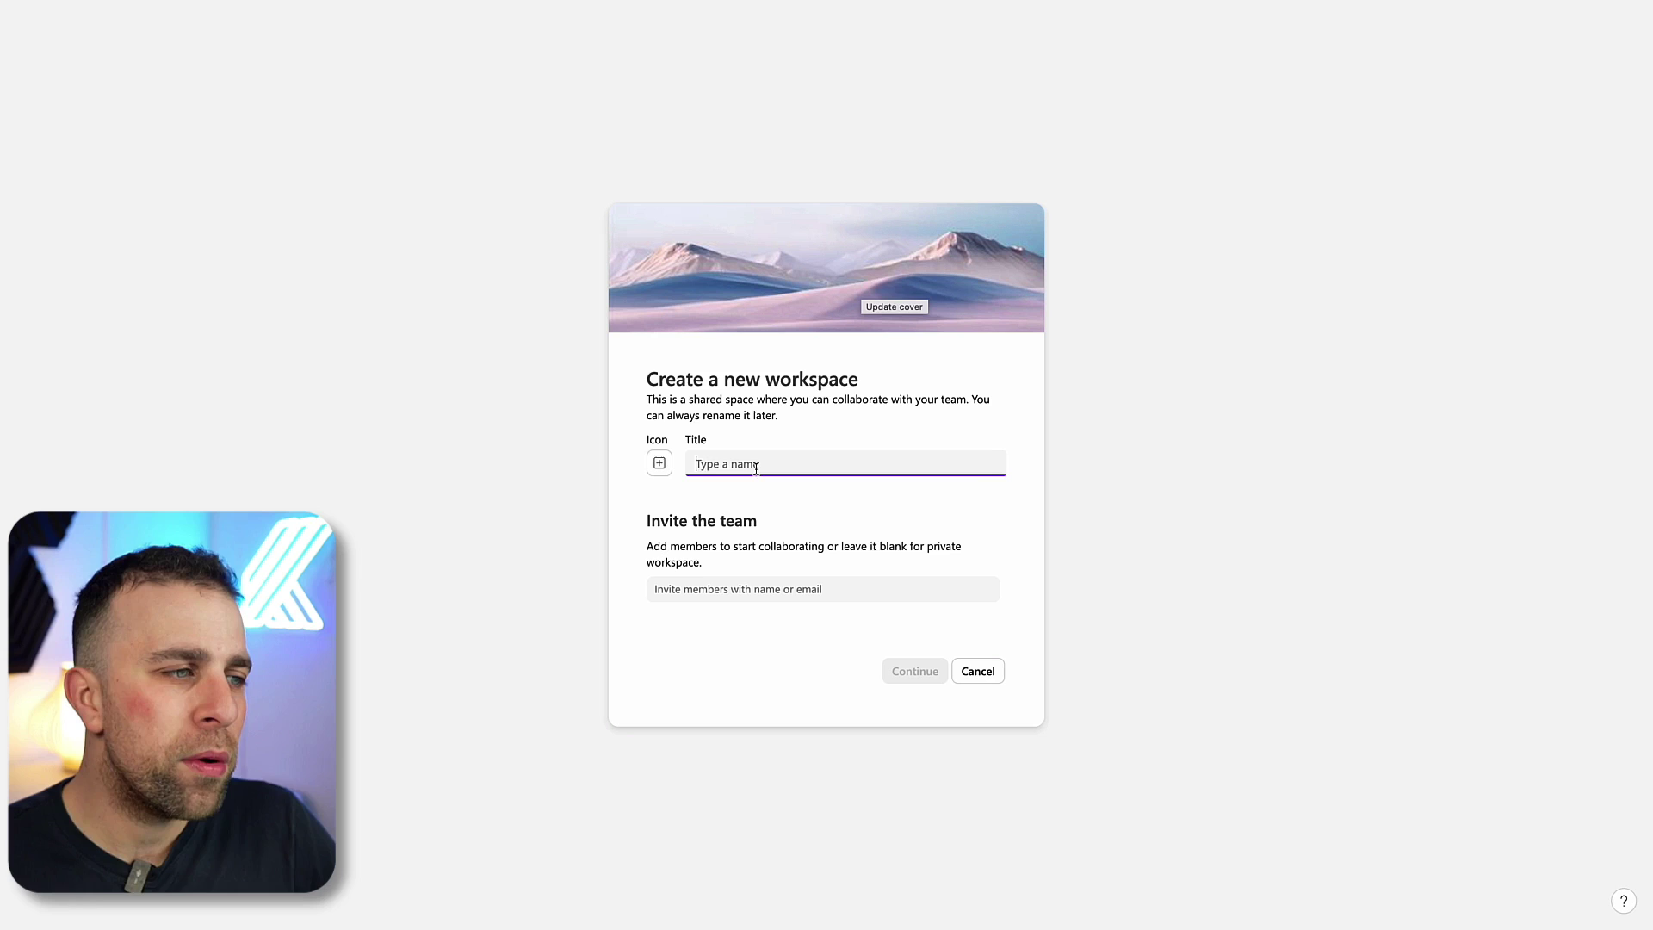
type("Workspace B")
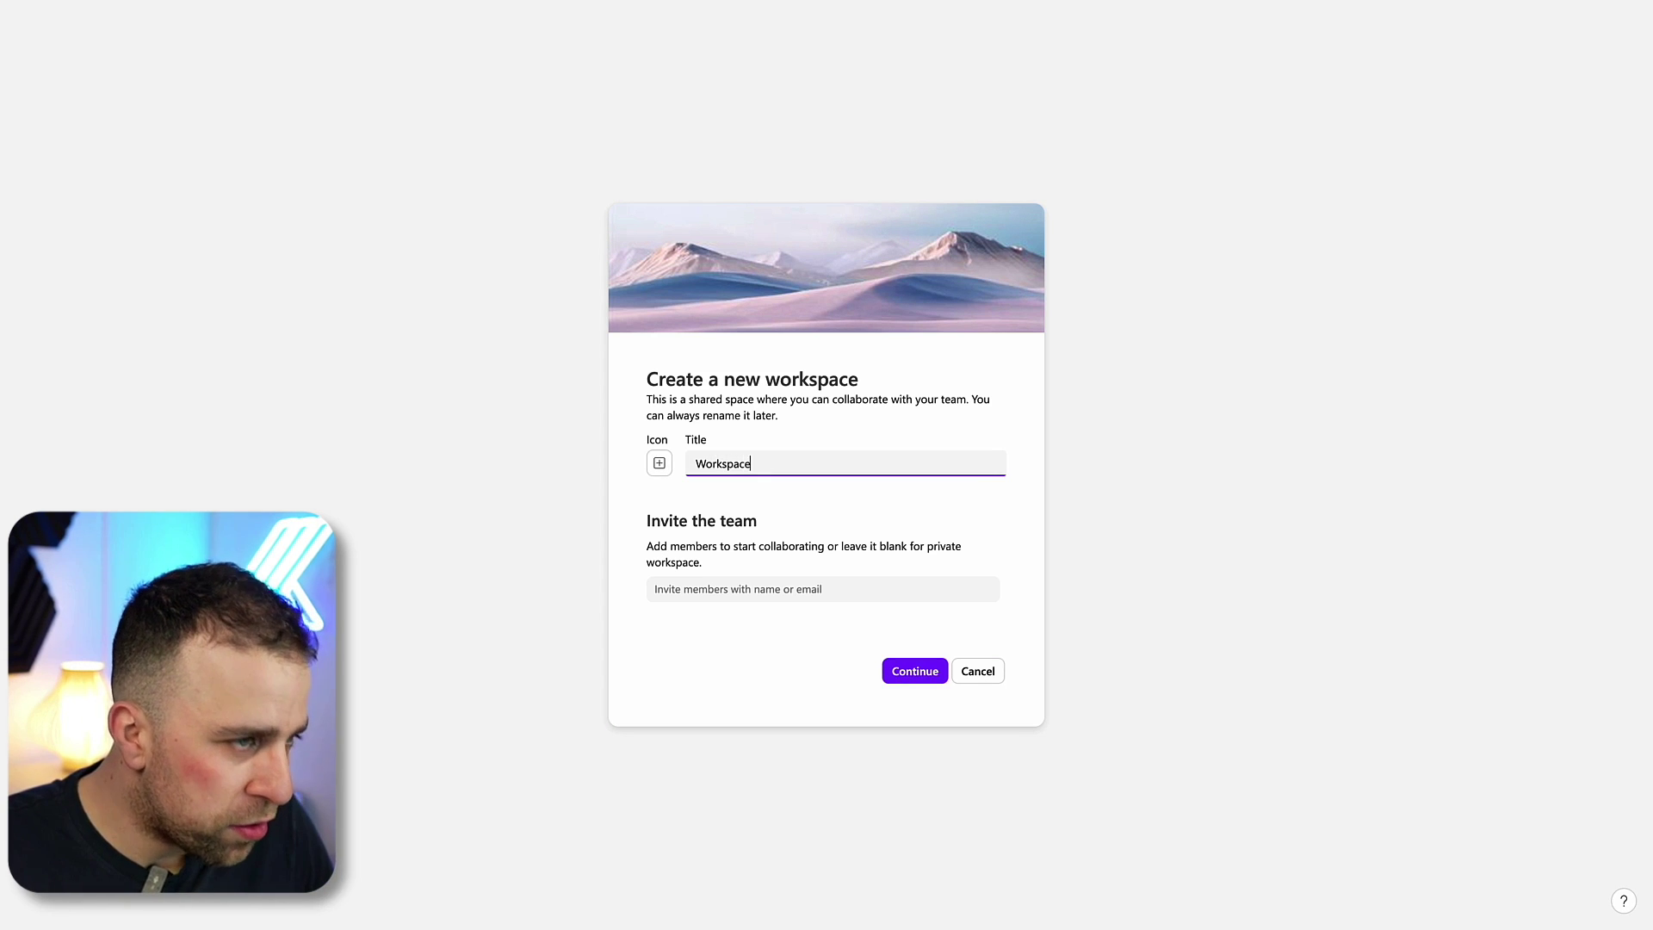
left_click(660, 463)
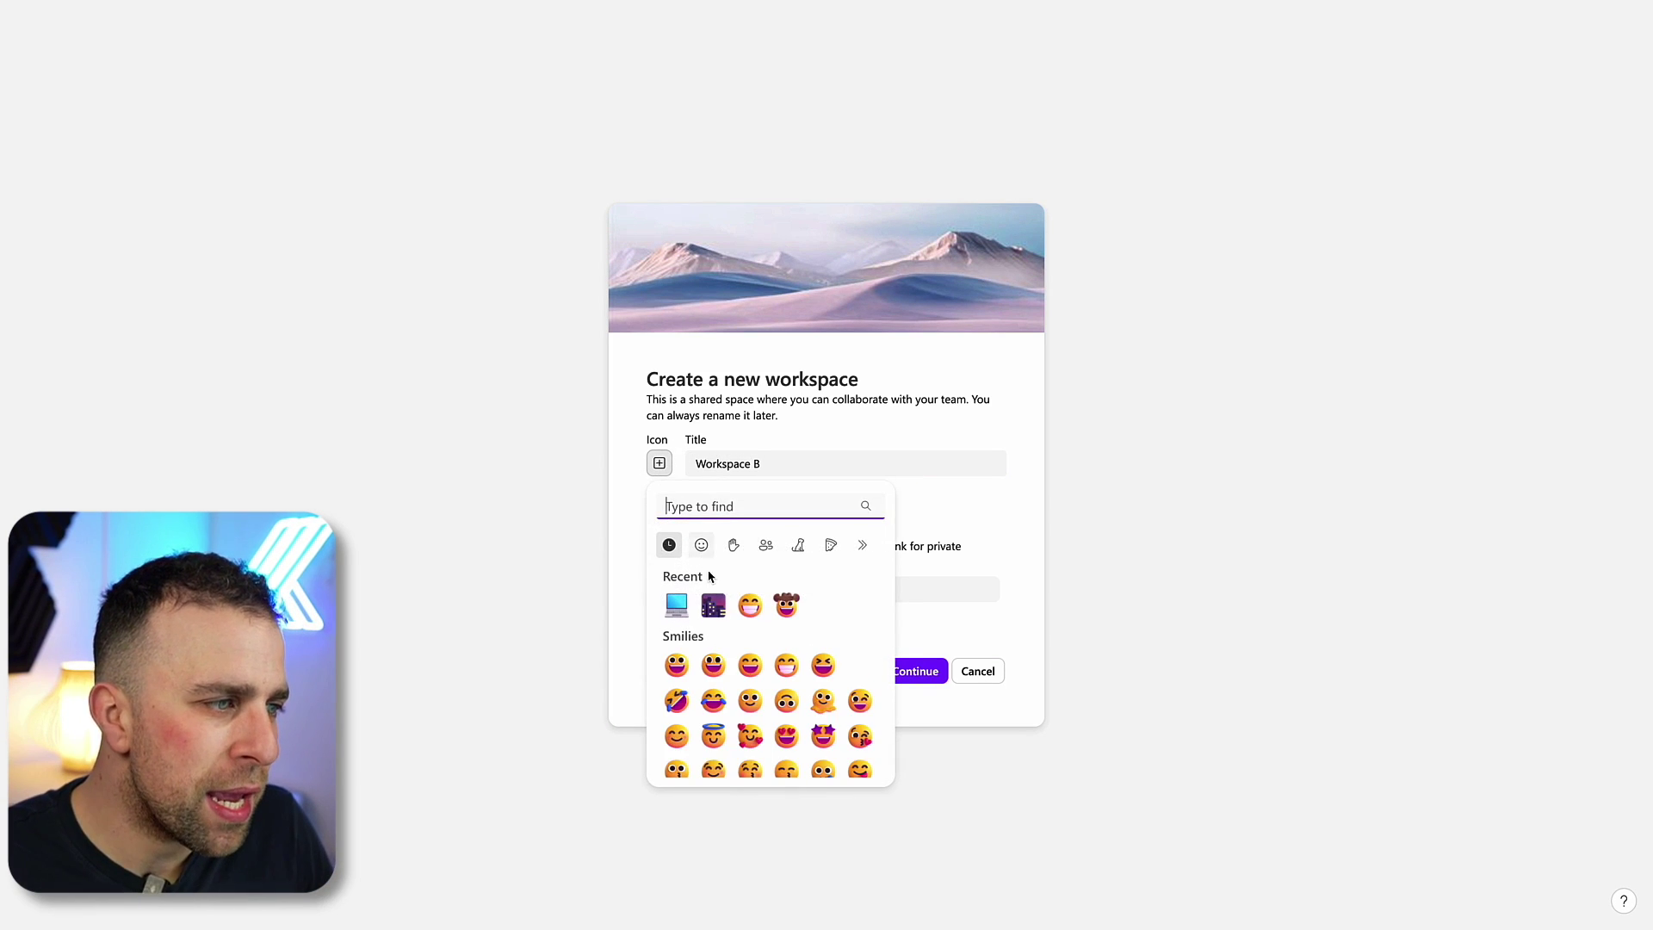
left_click(712, 600)
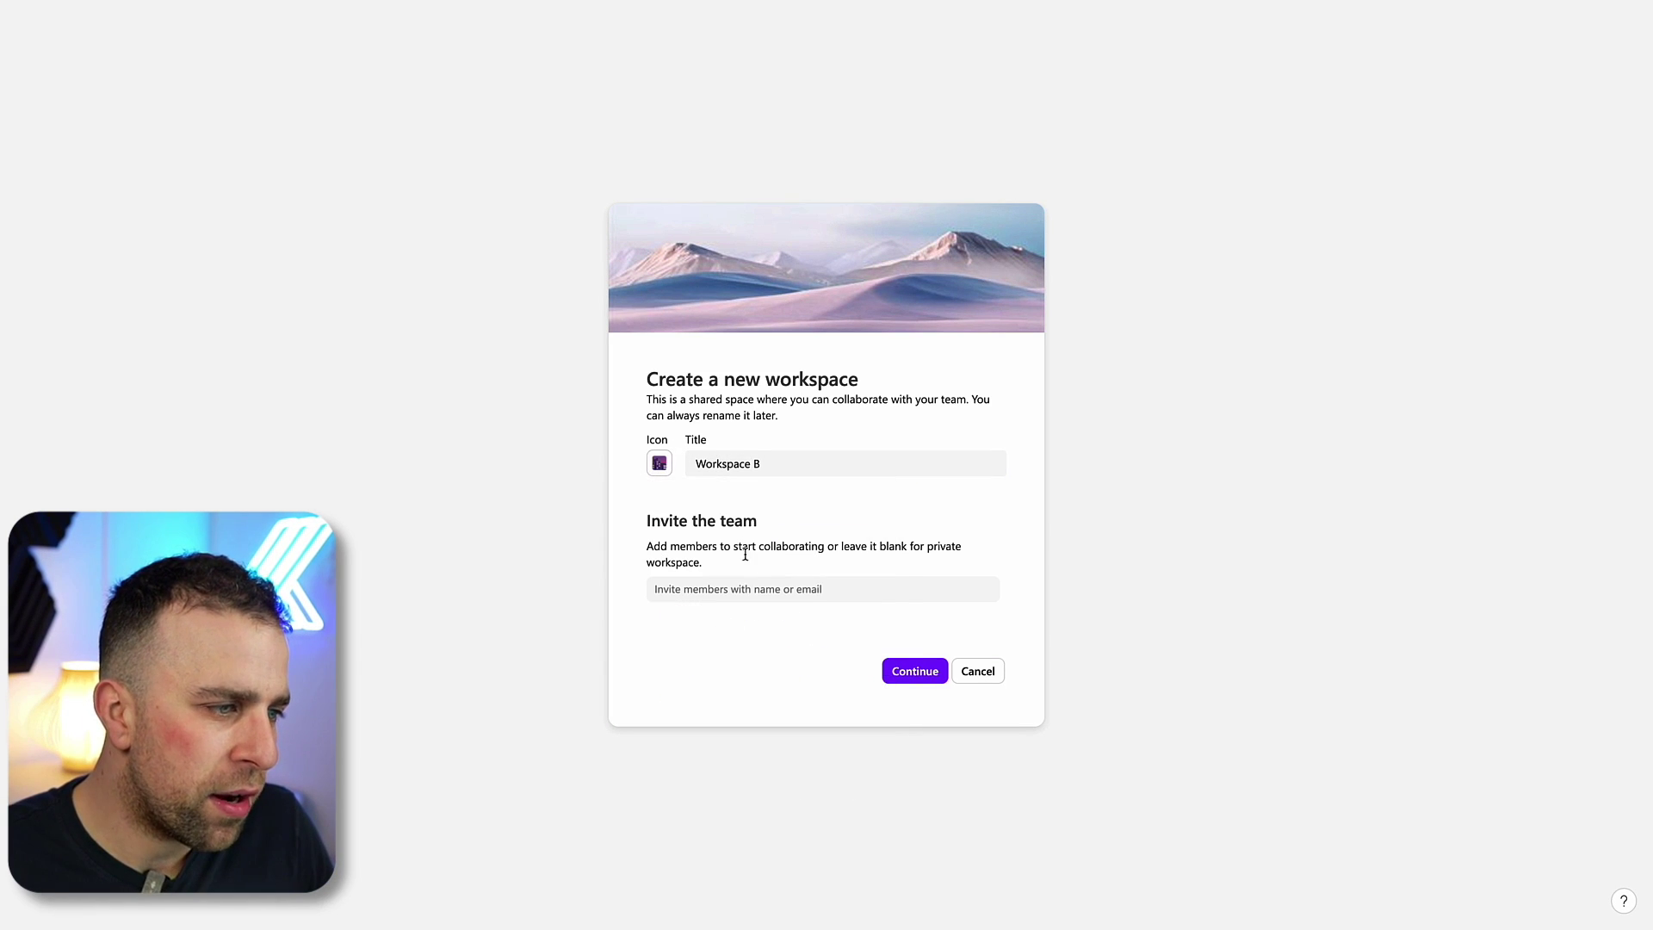
left_click(915, 672)
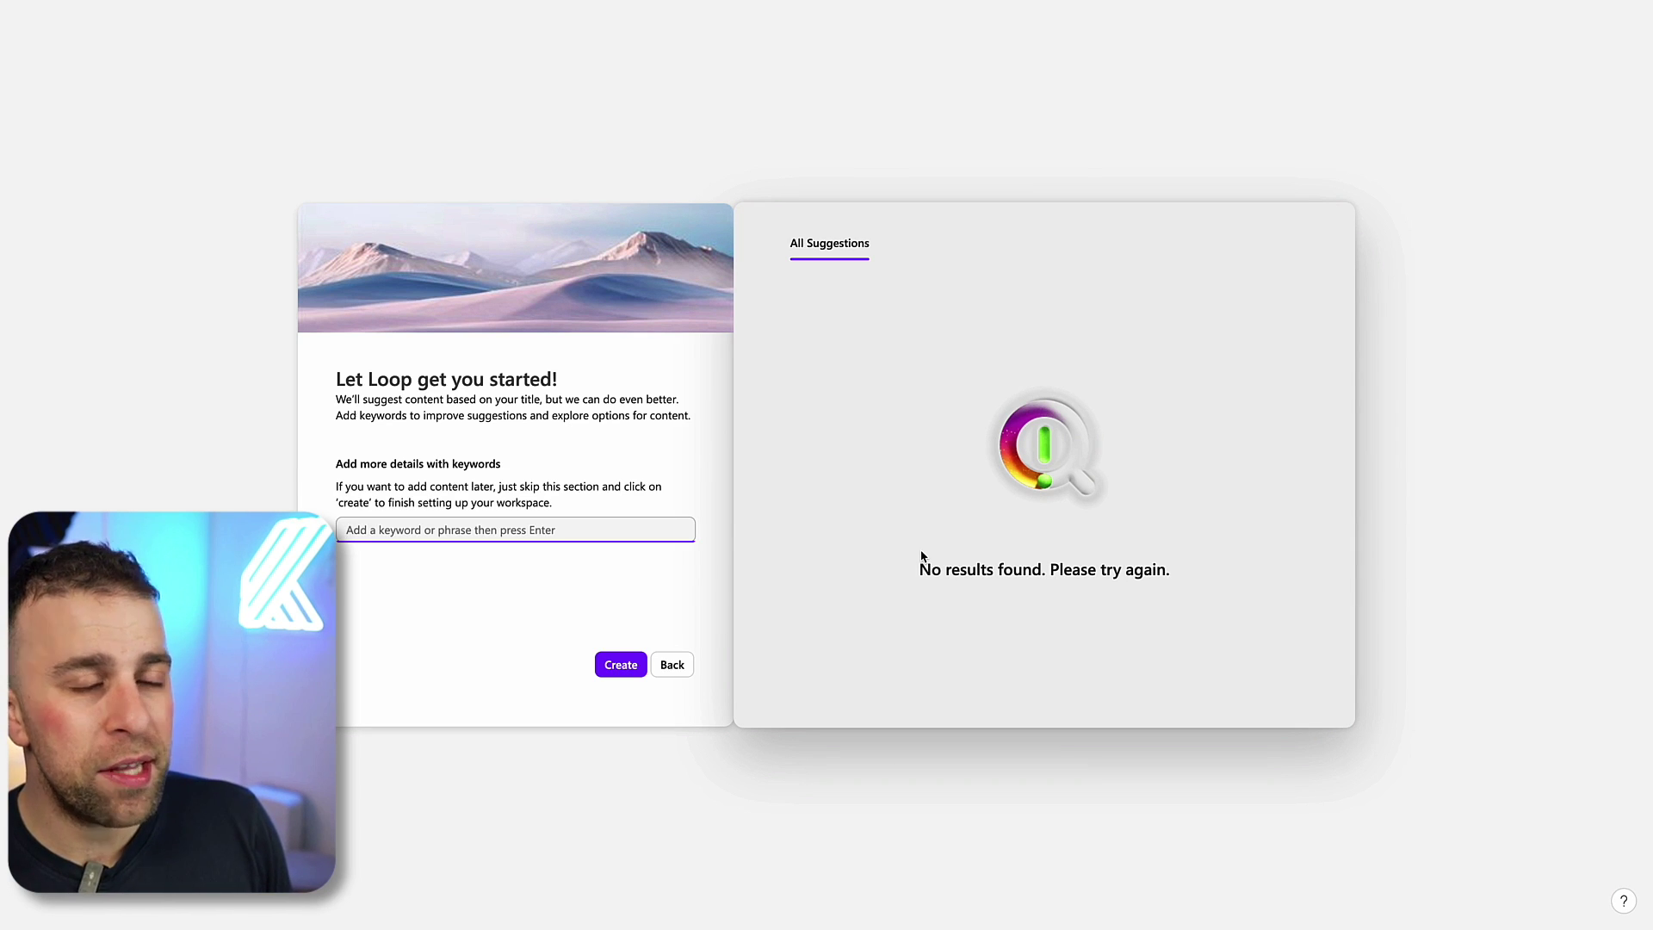
type("getting started")
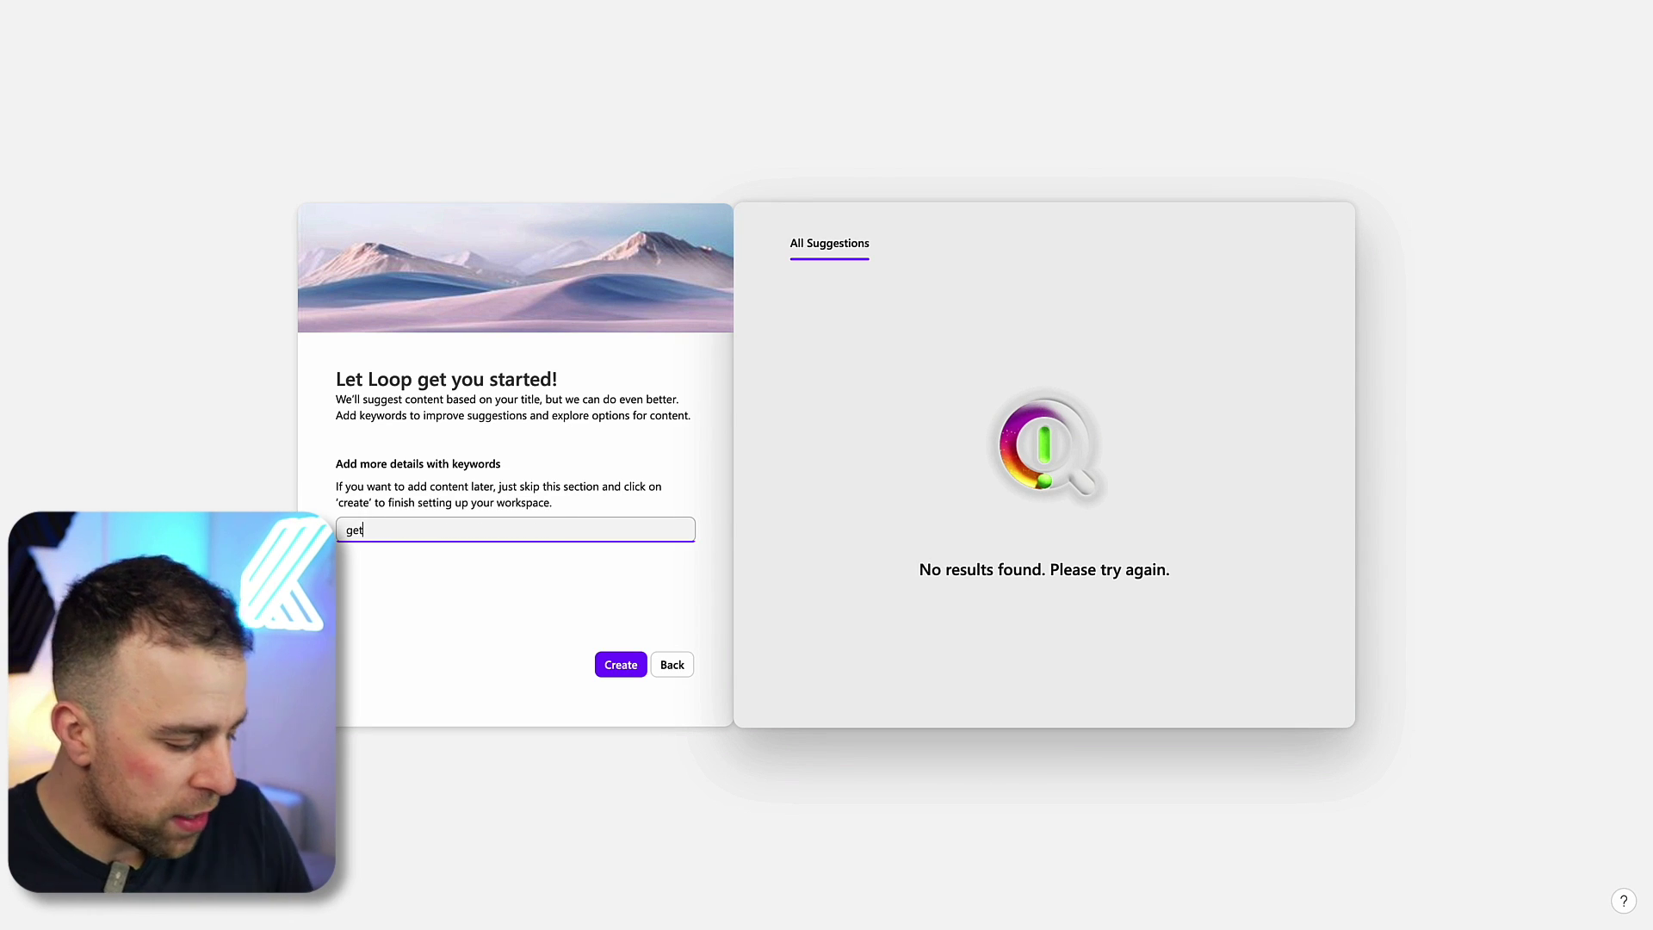
key("Return")
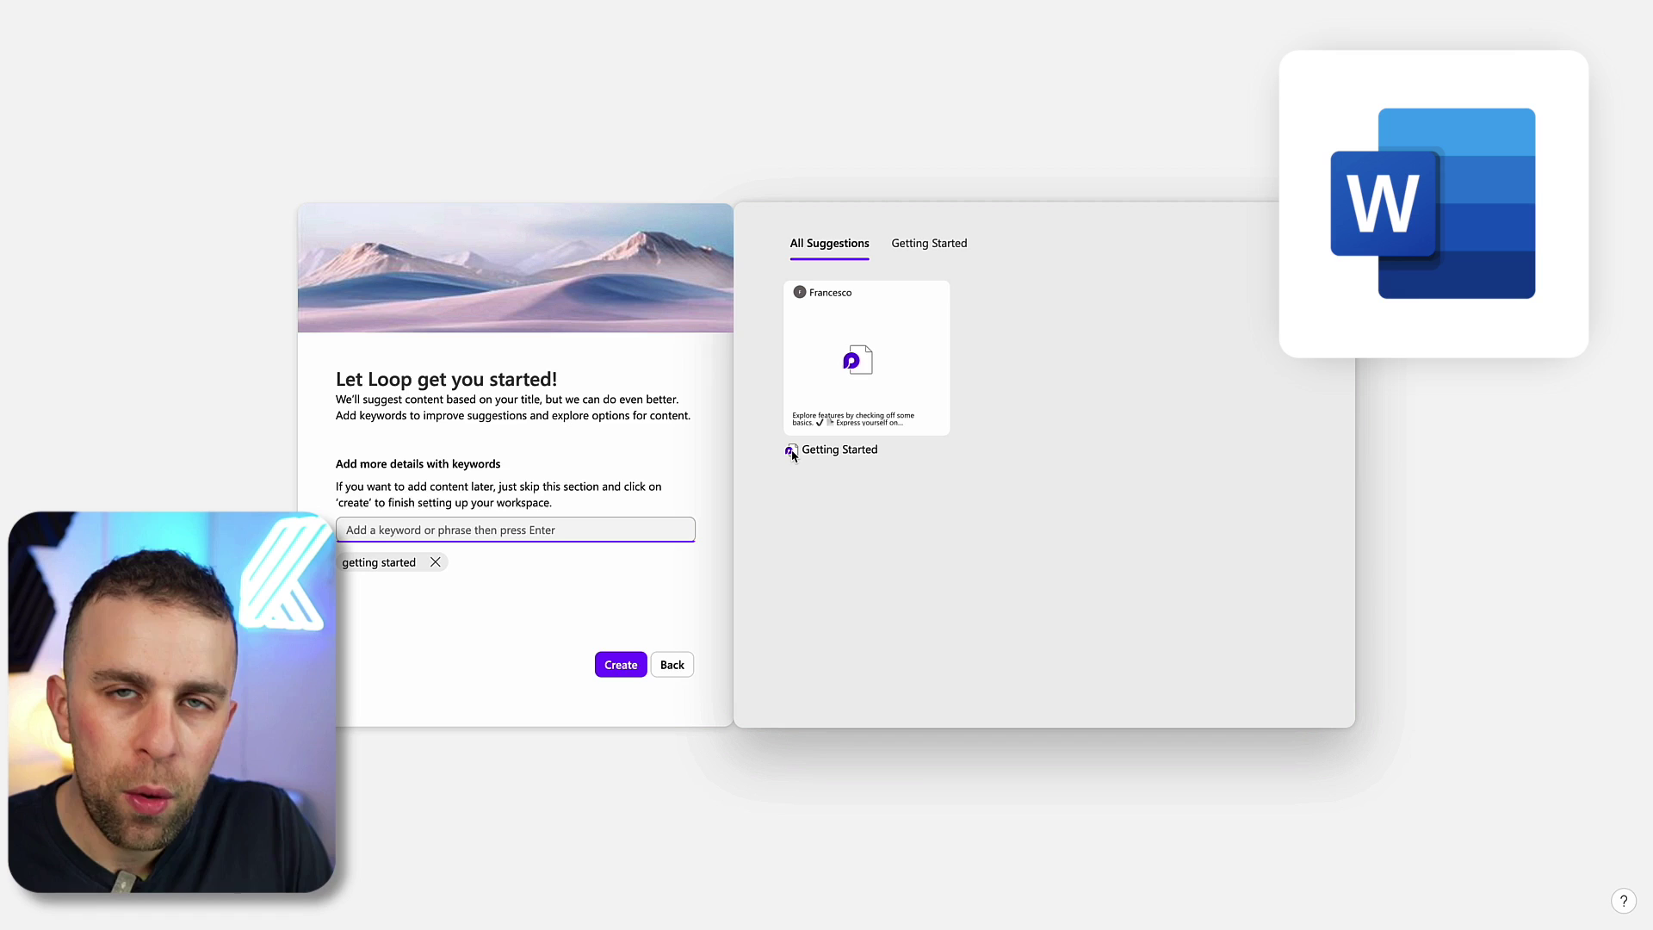
left_click(681, 664)
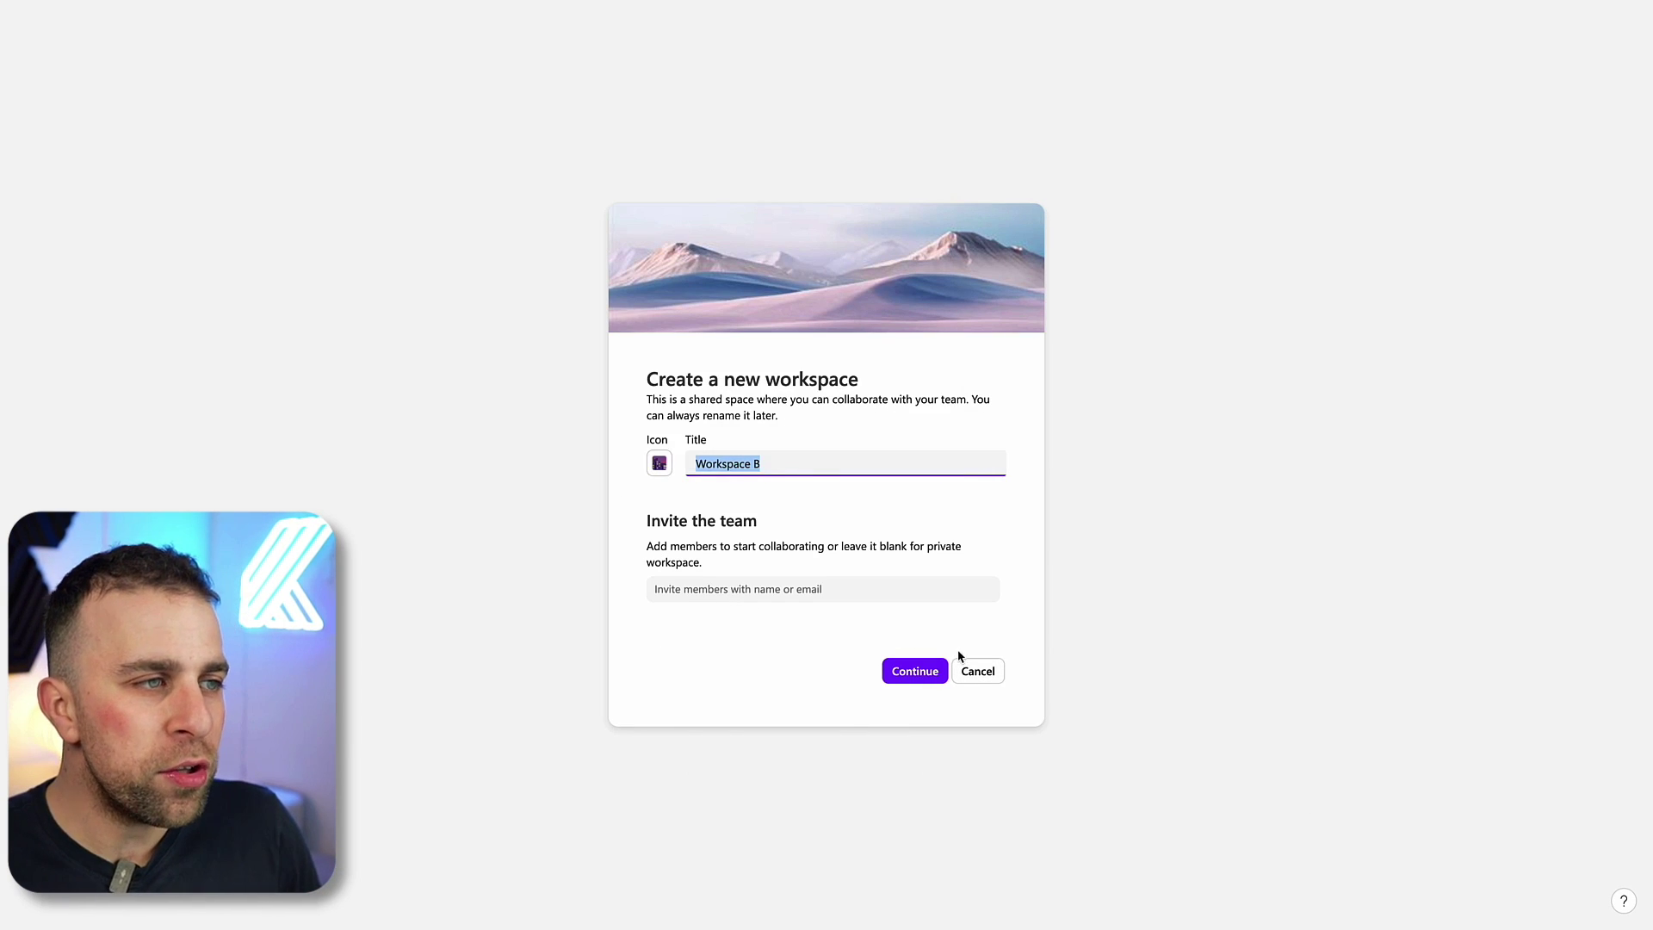
Cancel the new workspace, open Event Launch: April 2023, and delete the stray slash
left_click(973, 669)
left_click(732, 323)
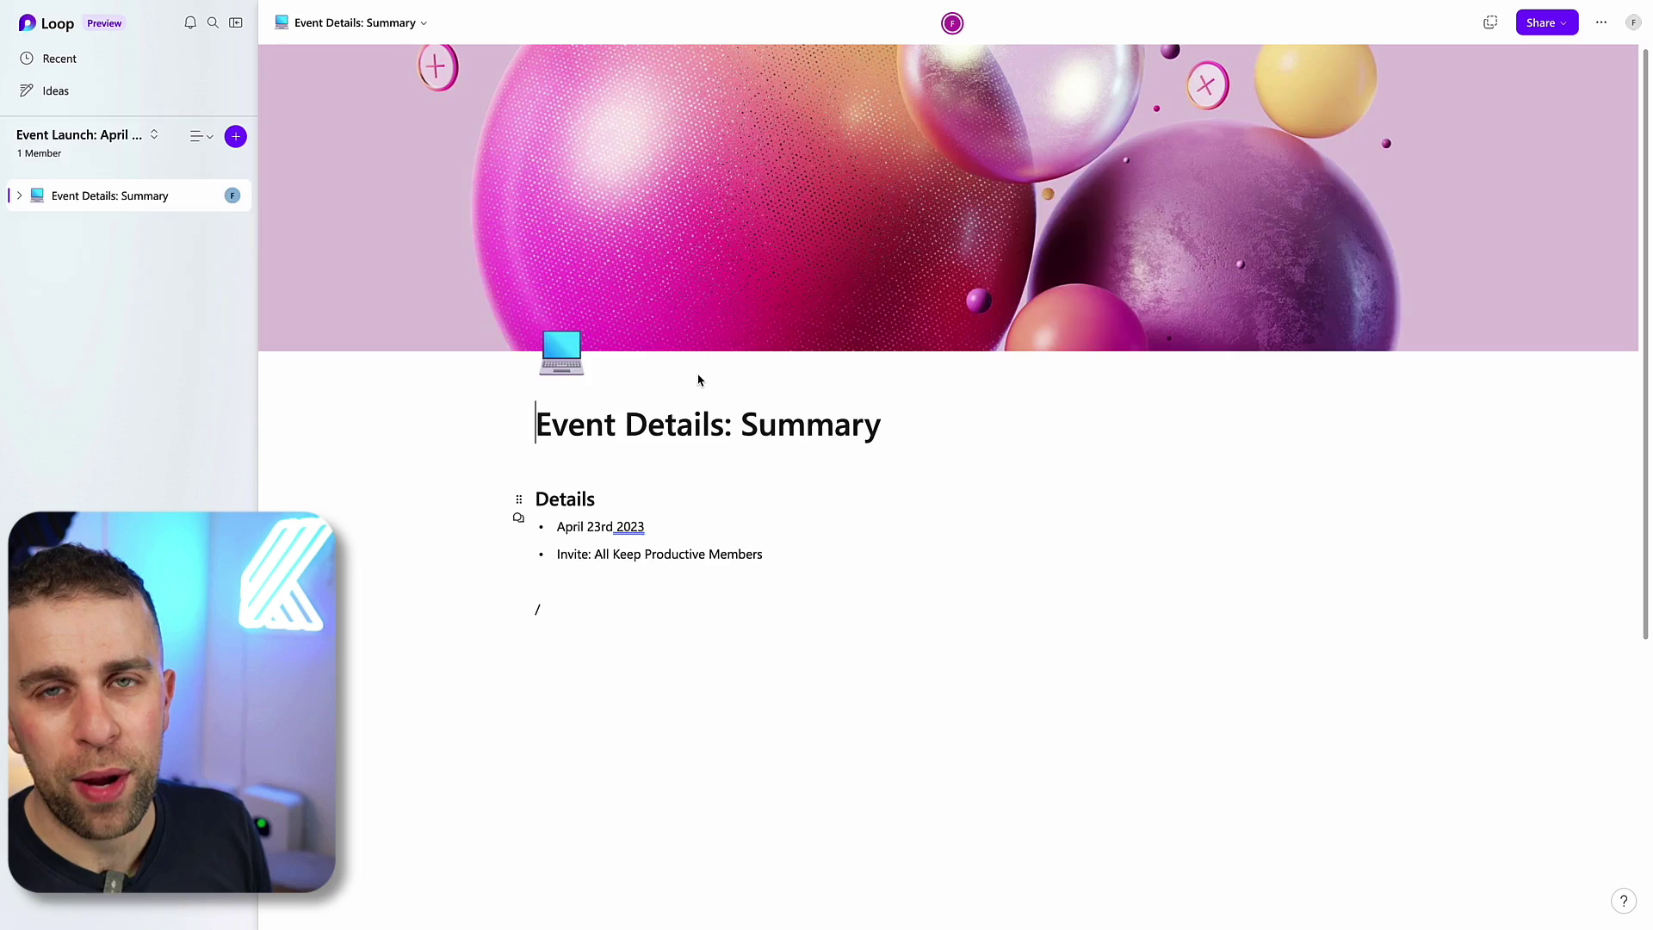
left_click(569, 612)
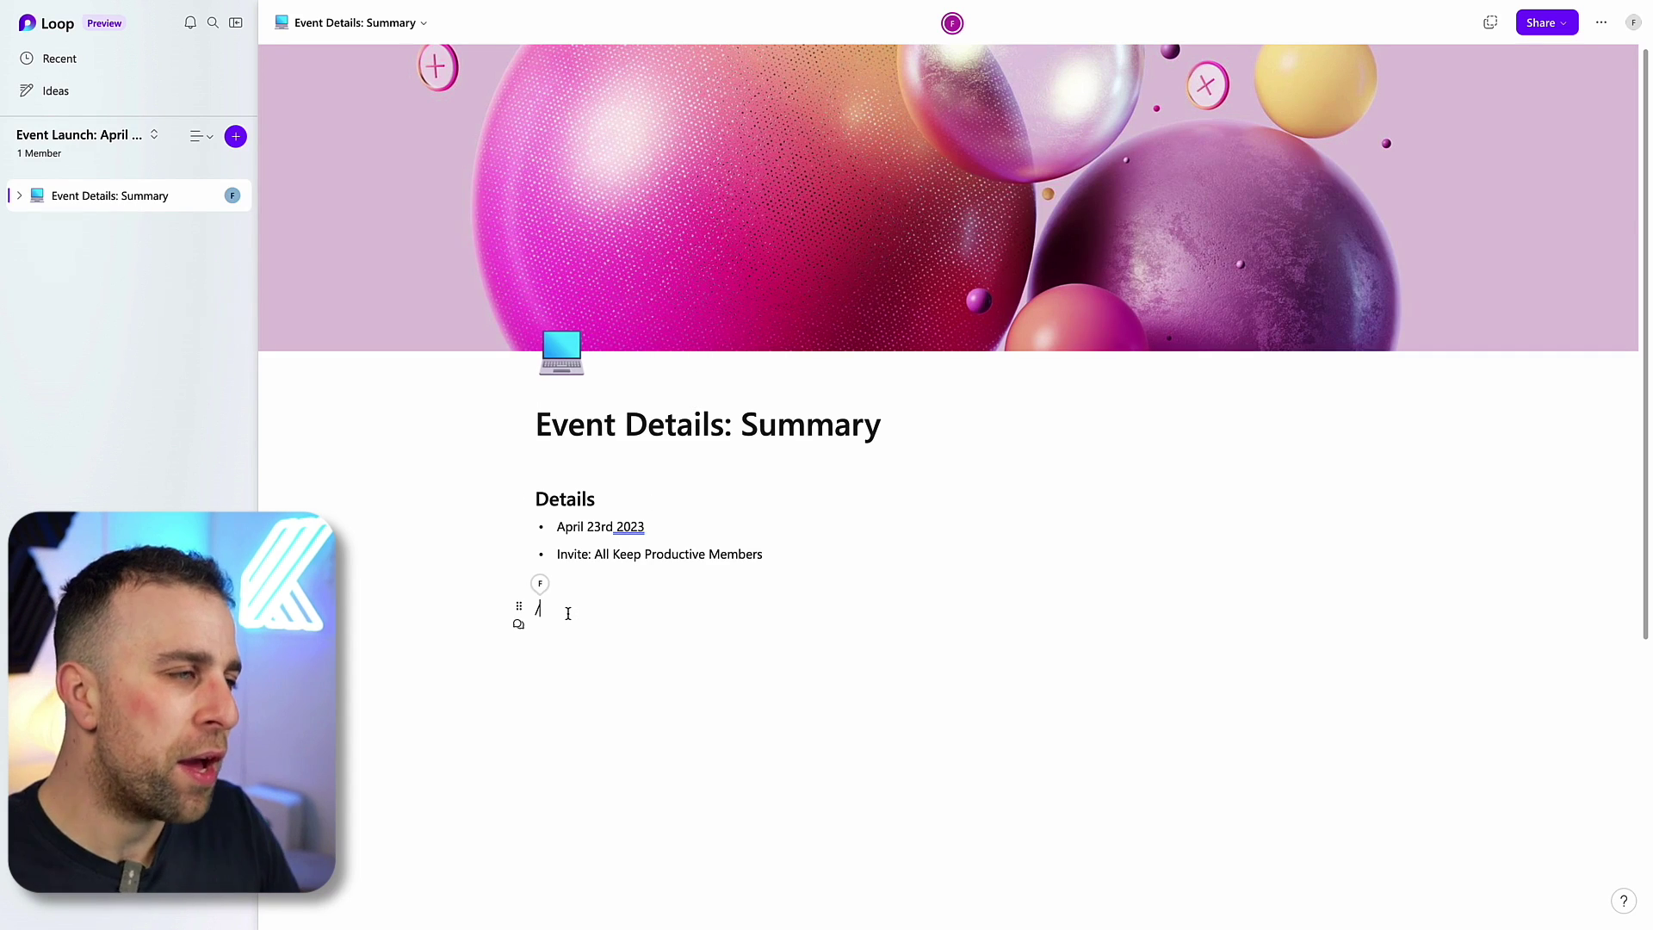
key("BackSpace")
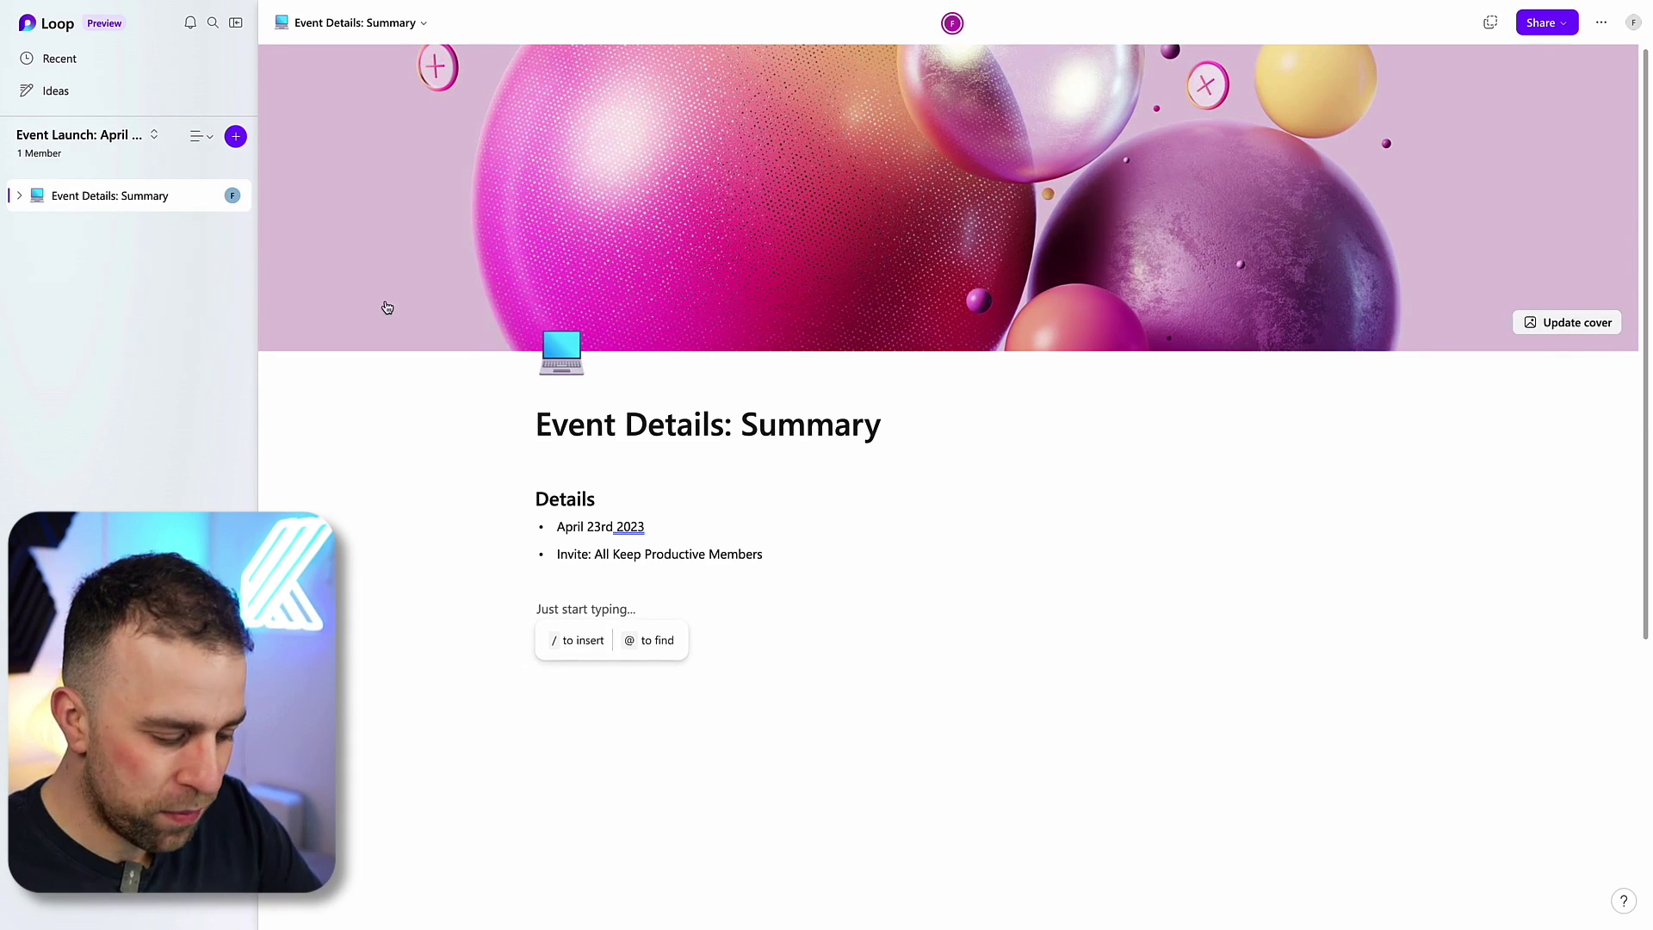
Expand the Event Details: Summary sub-pages and browse cover options without changing the cover
left_click(19, 197)
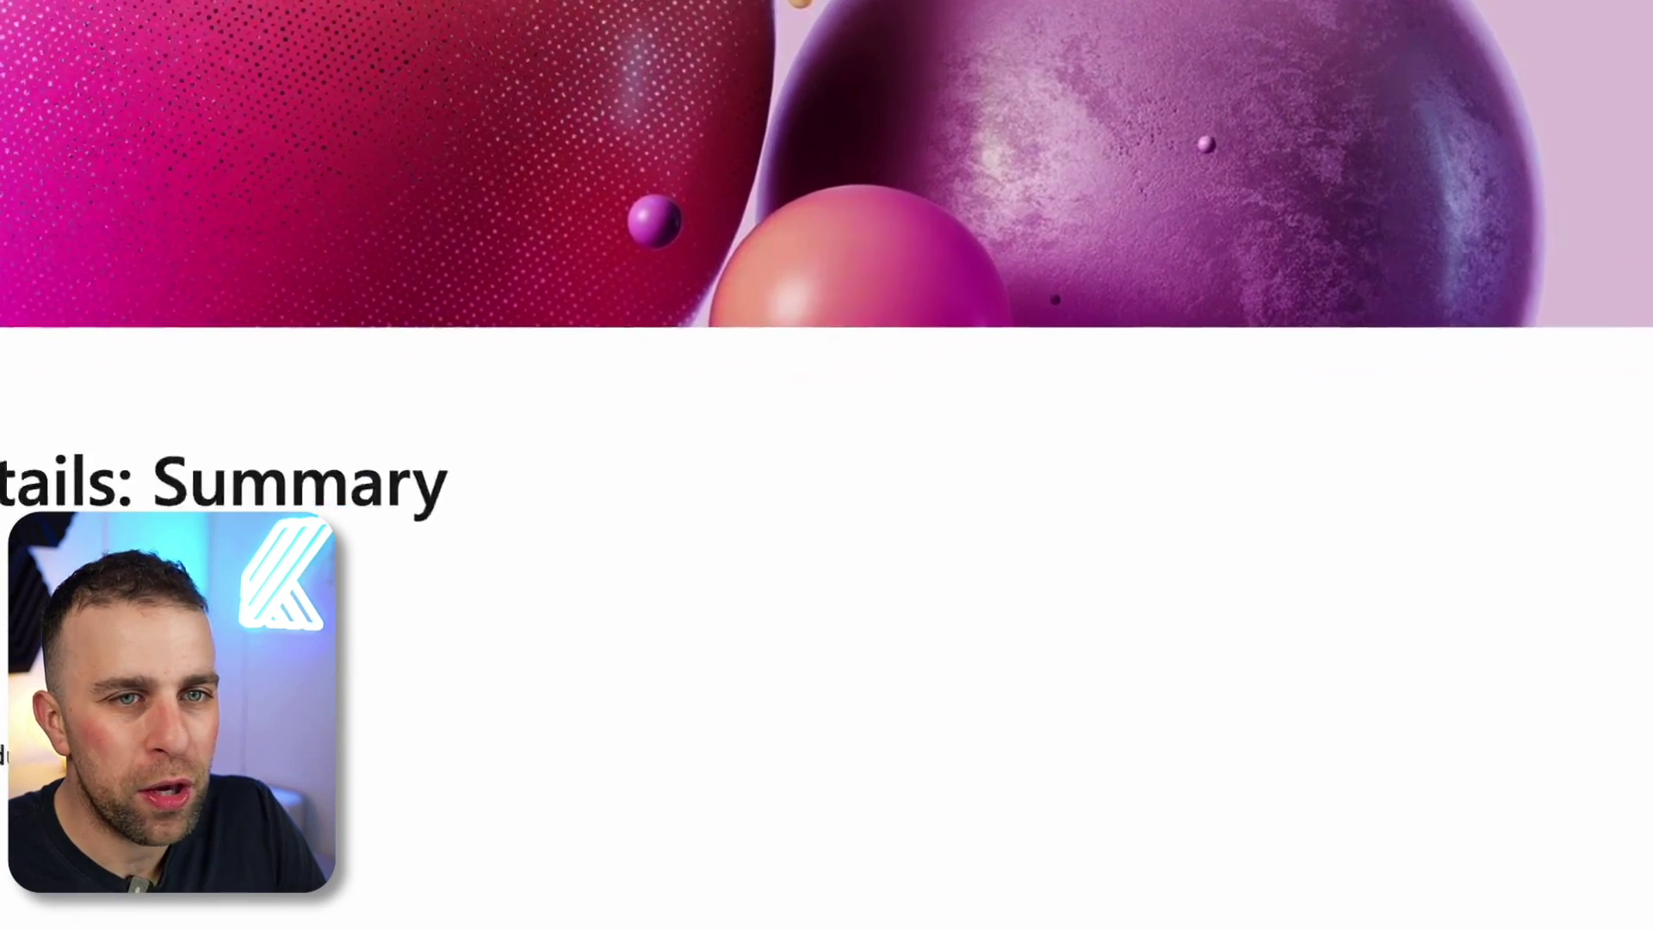
left_click(1531, 342)
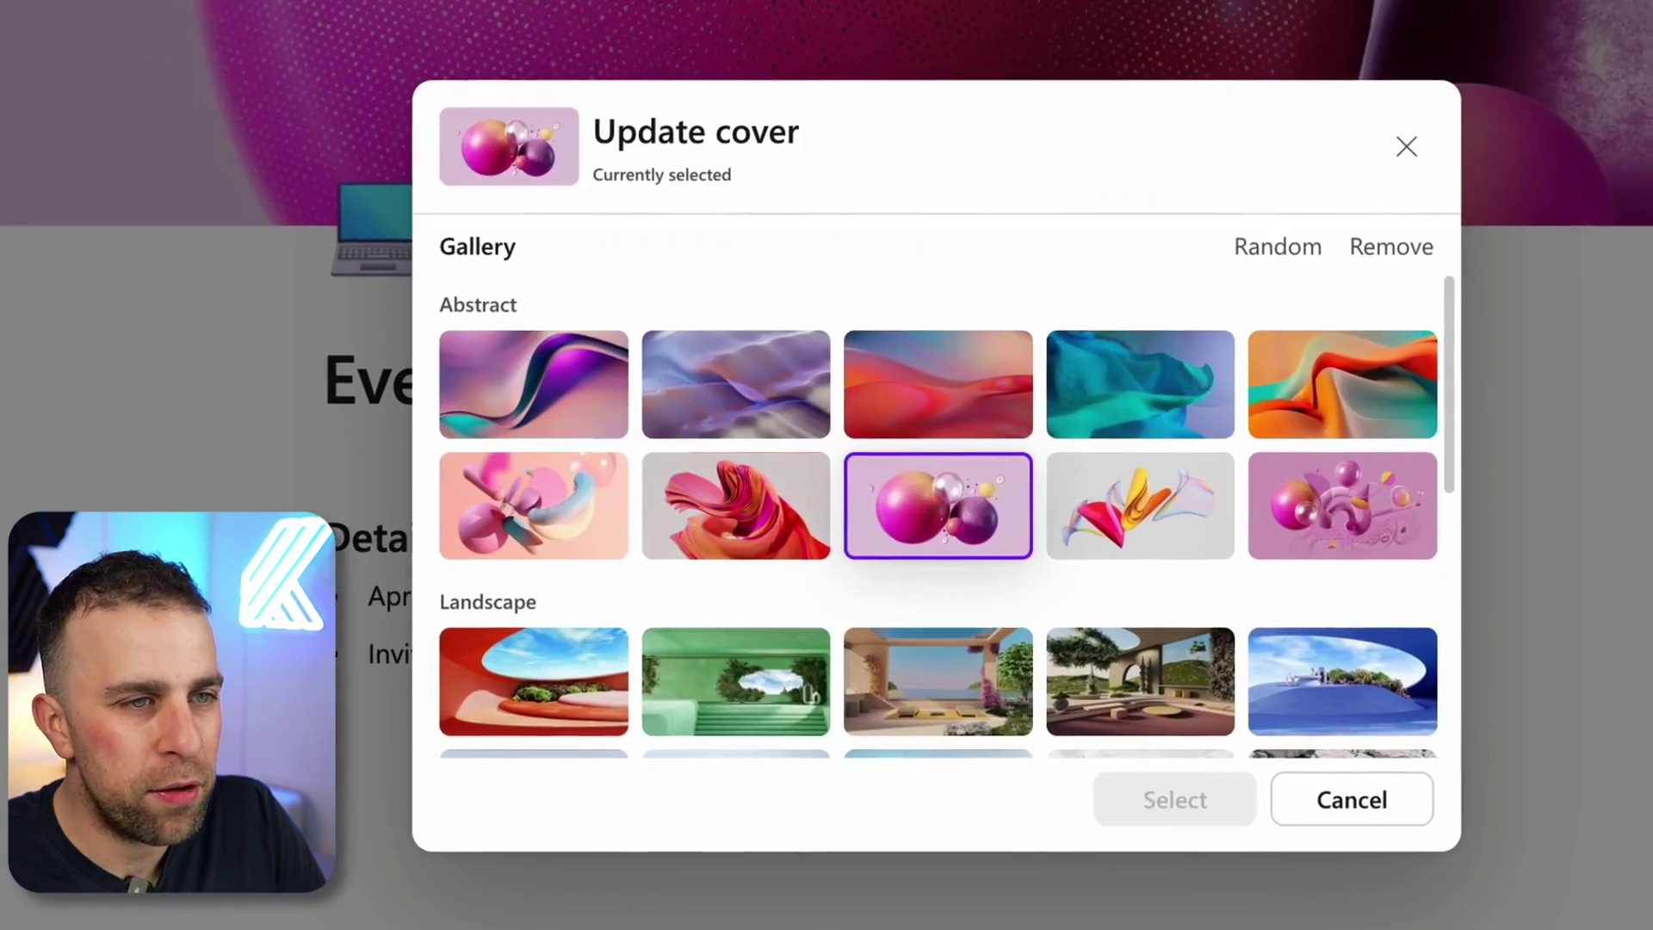
scroll(1013, 443, "down", 5)
scroll(1008, 443, "up", 5)
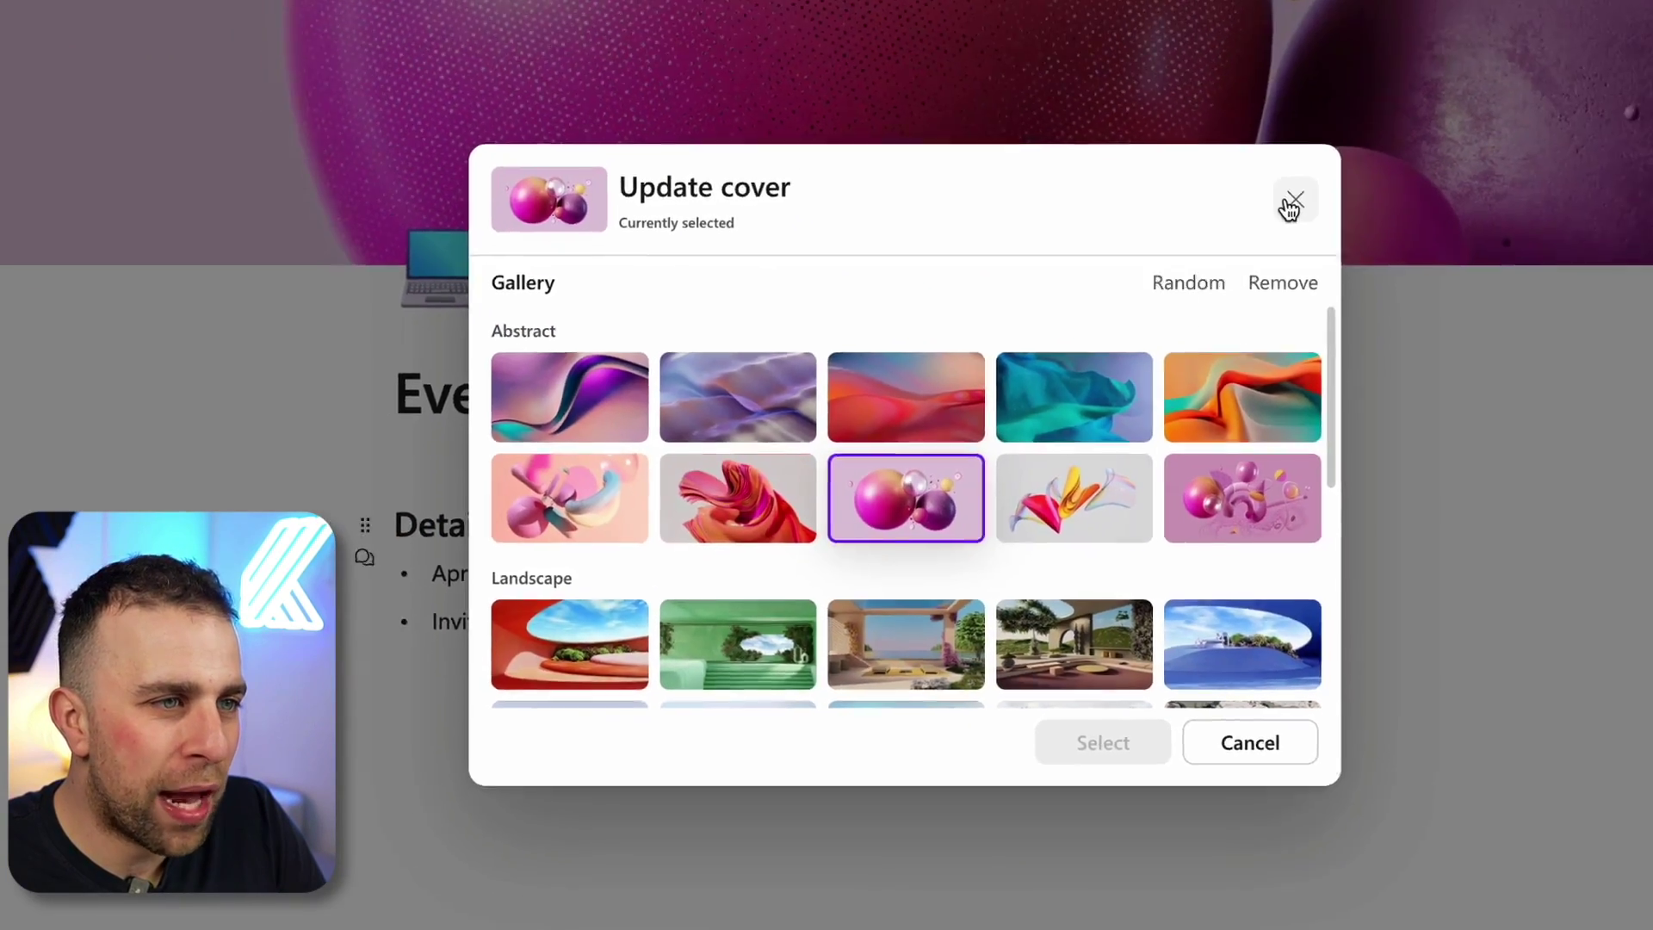
left_click(1292, 203)
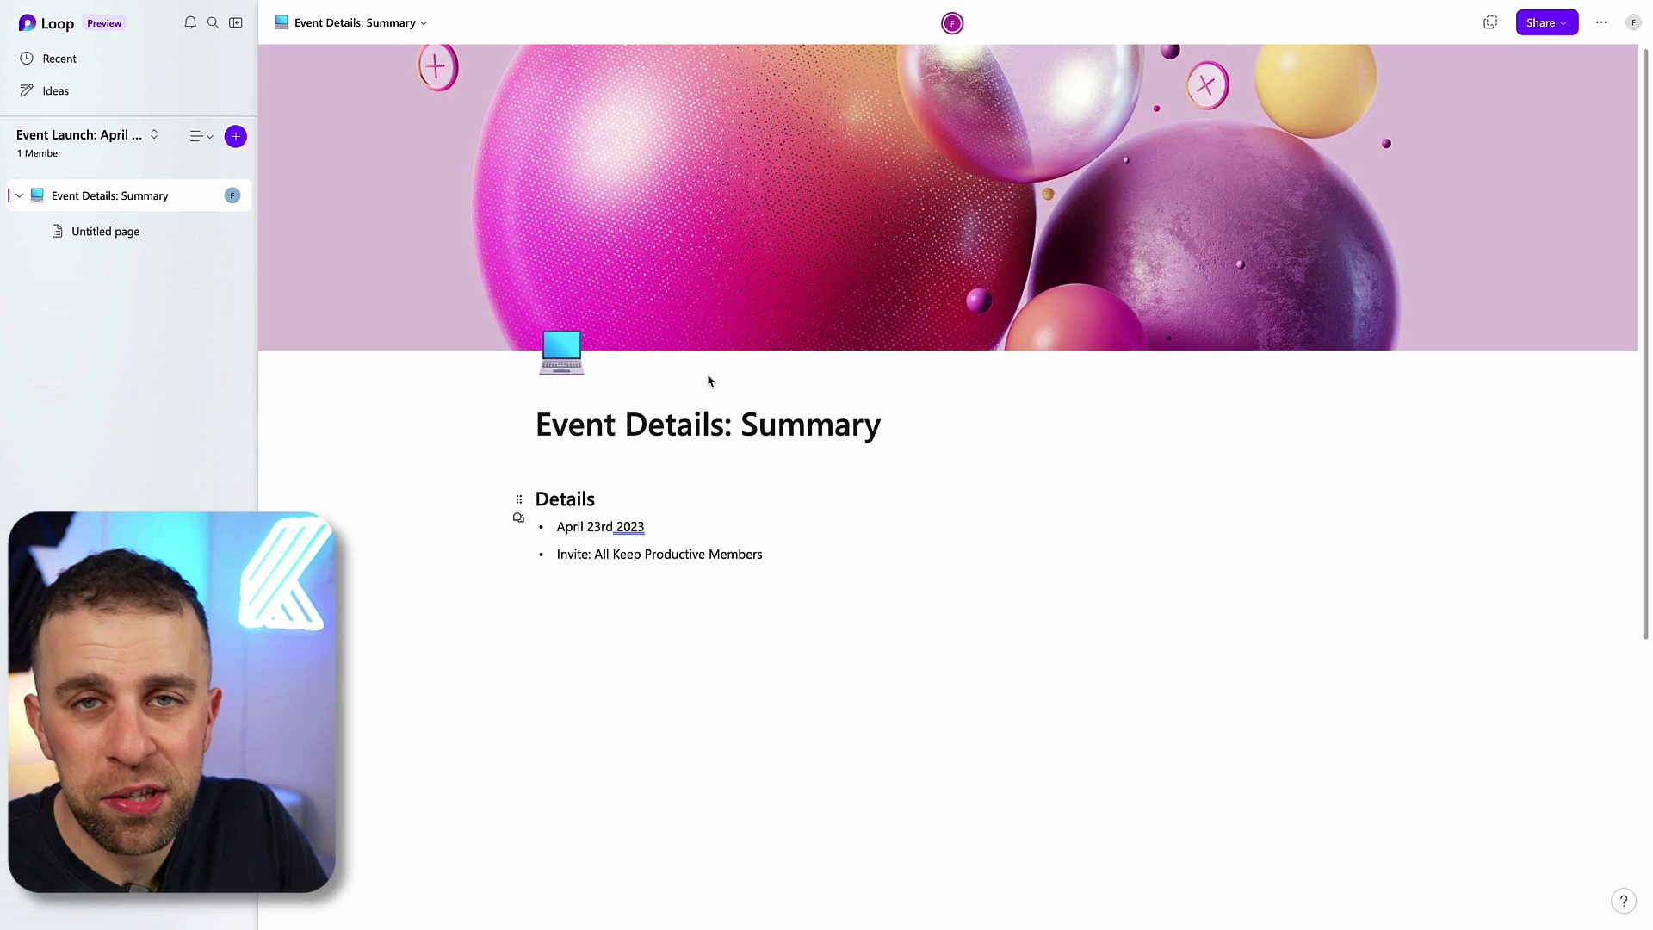
left_click(647, 424)
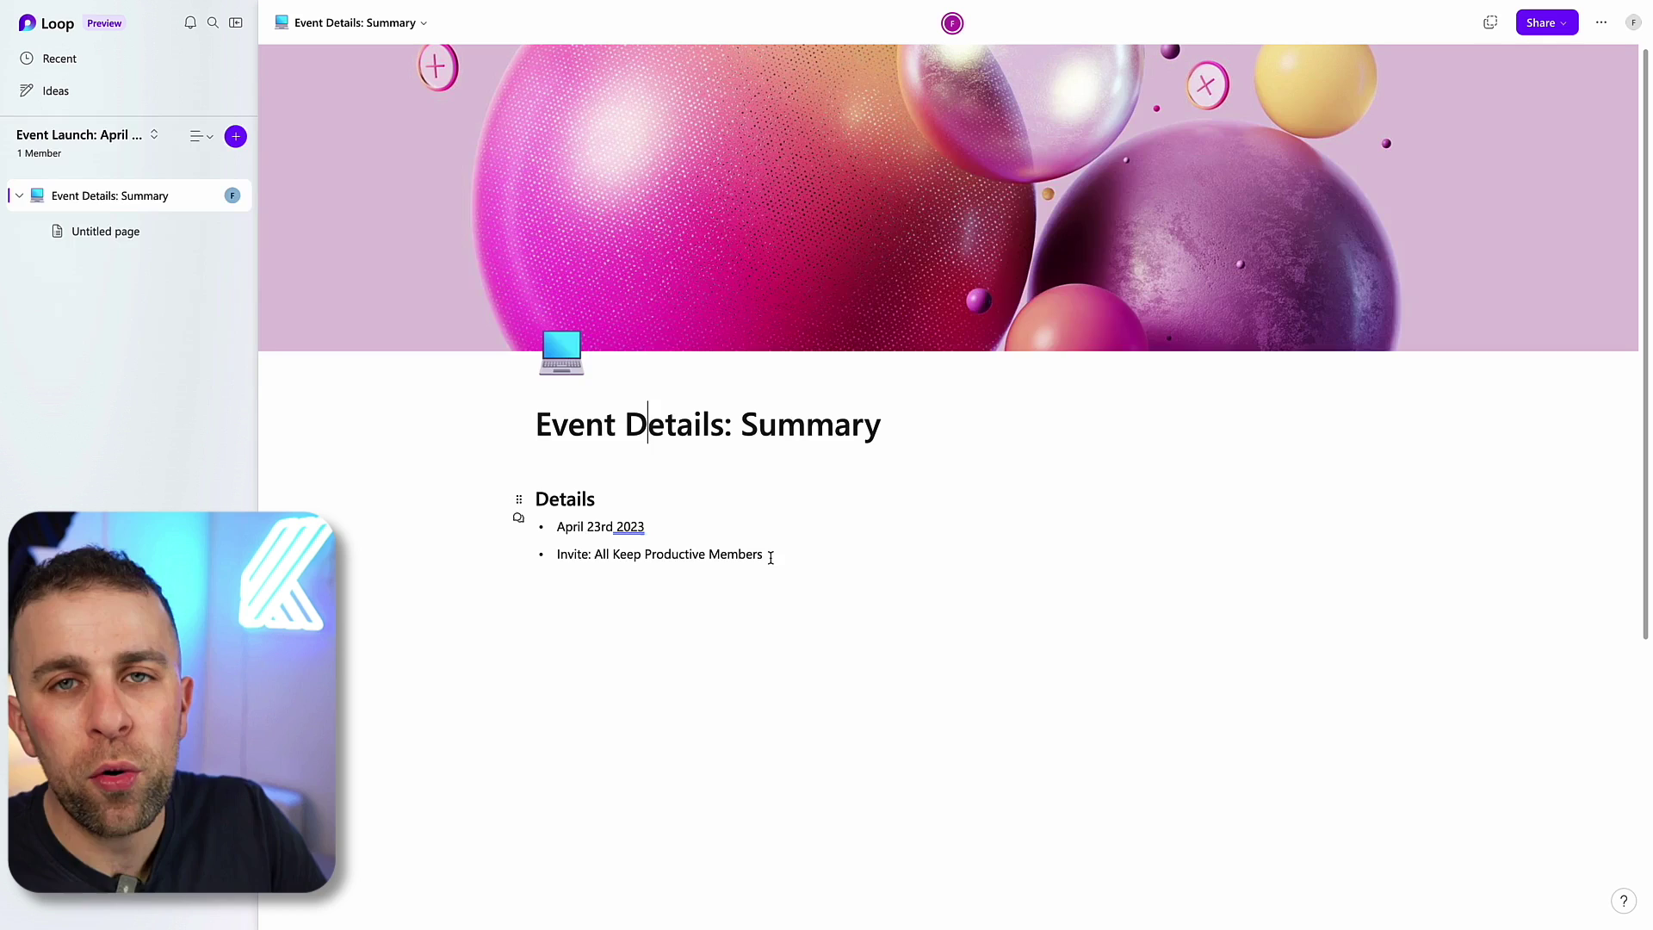
Select the Details heading, view its extra formatting options, and type / below the bullets
double_click(573, 501)
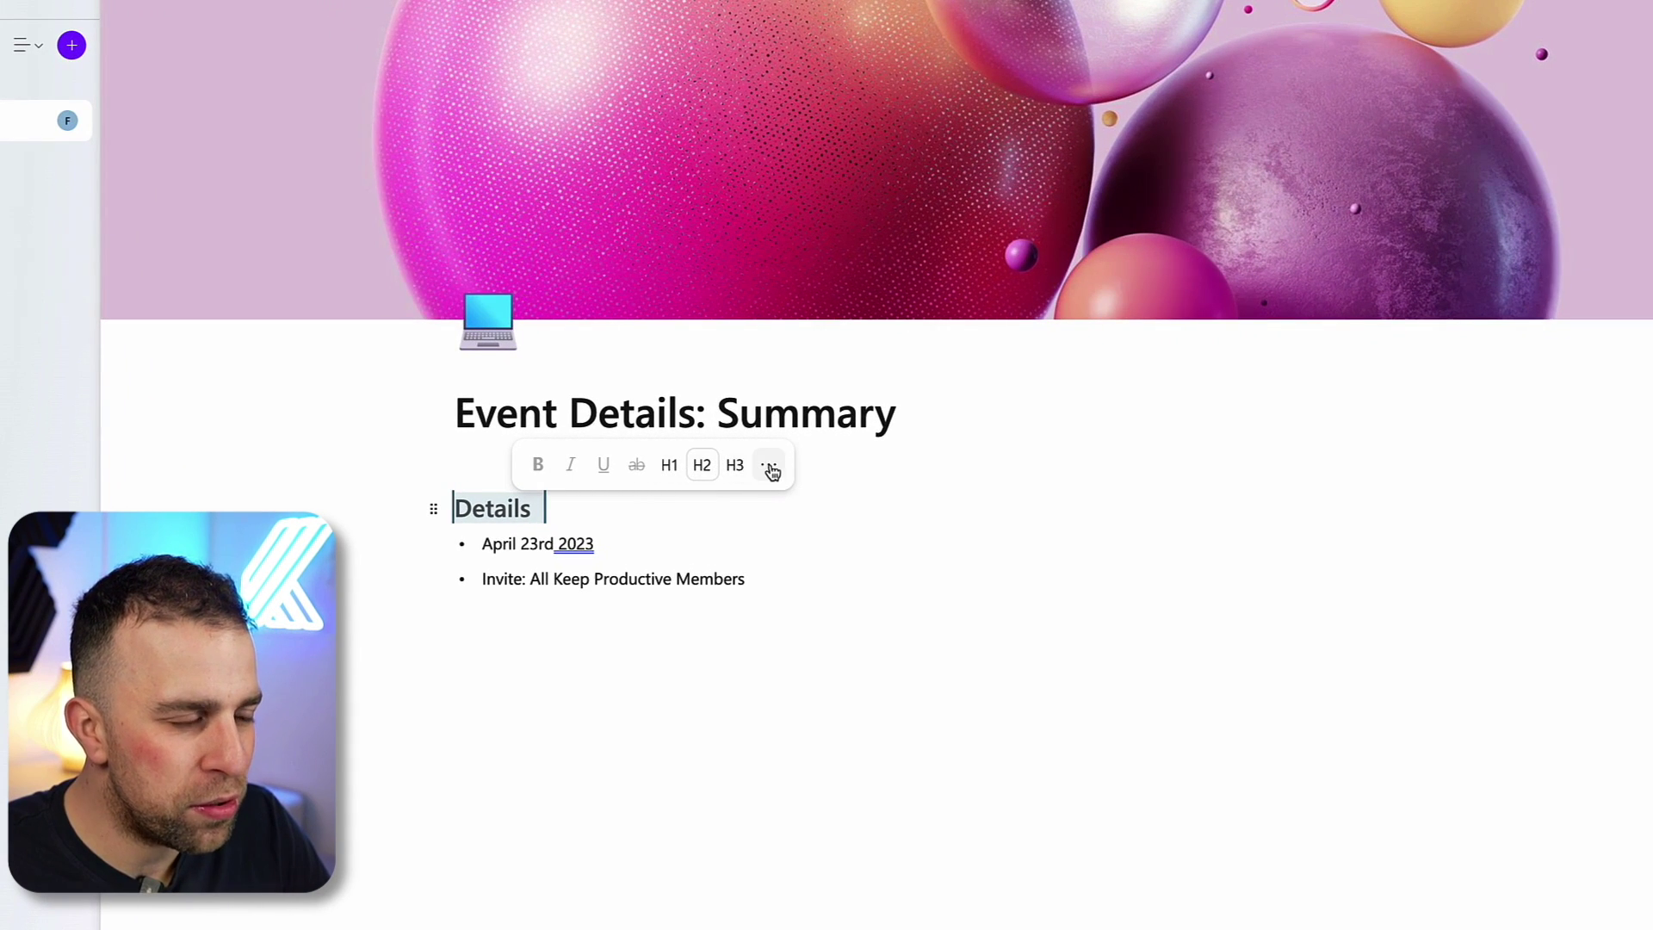
left_click(771, 468)
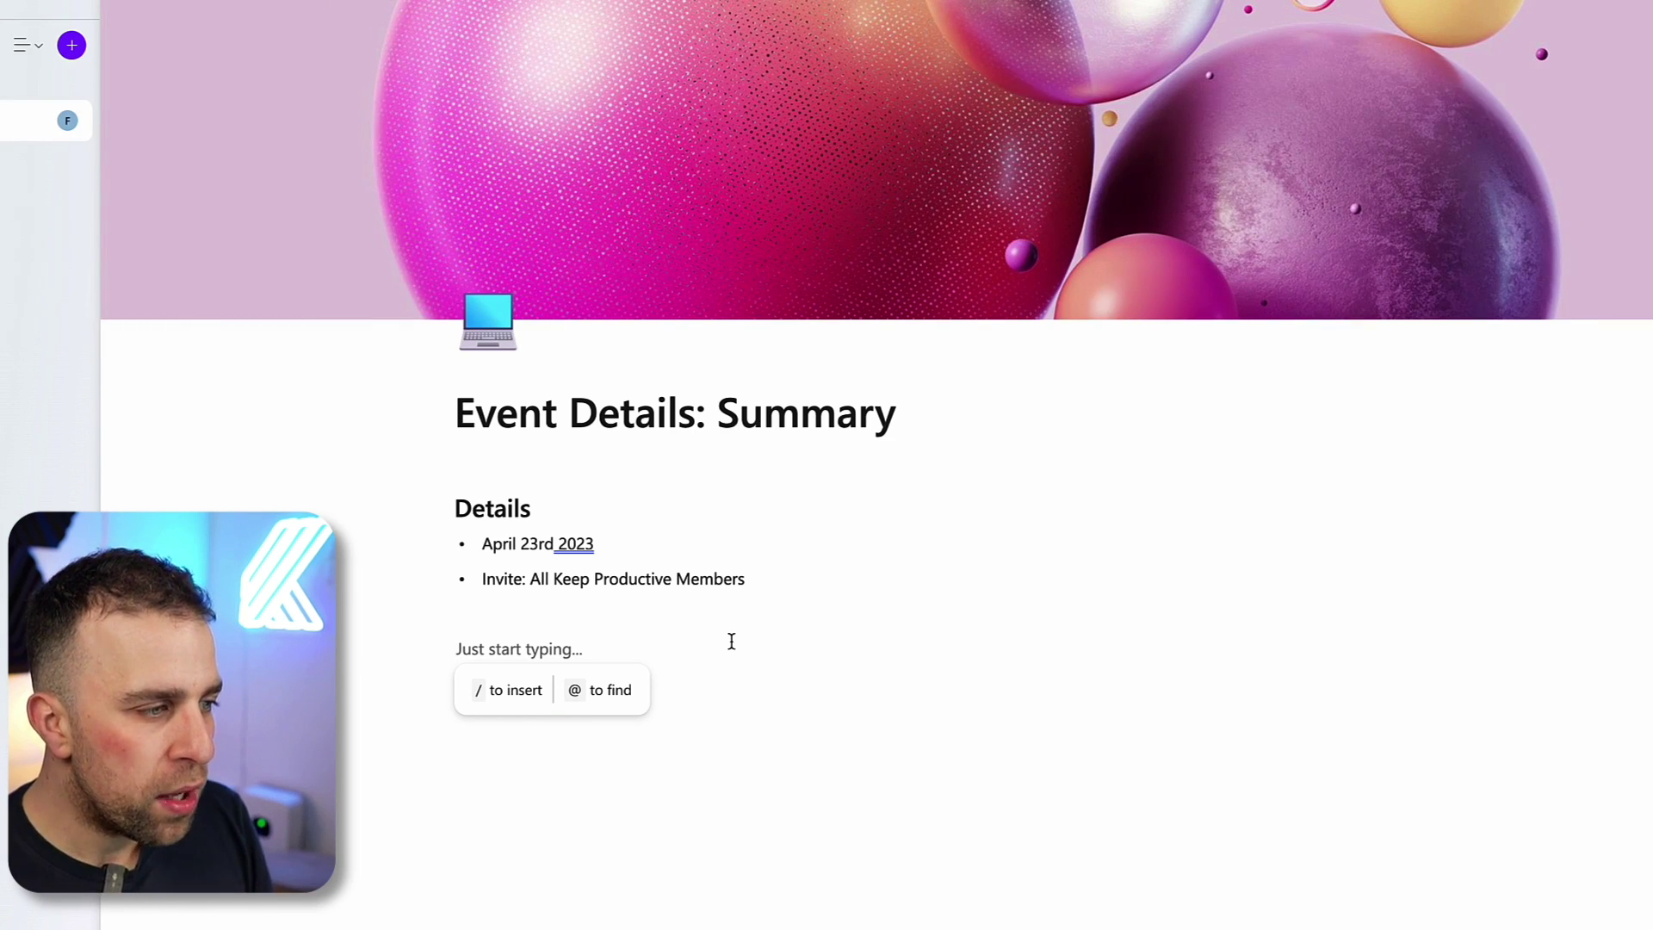
type("/")
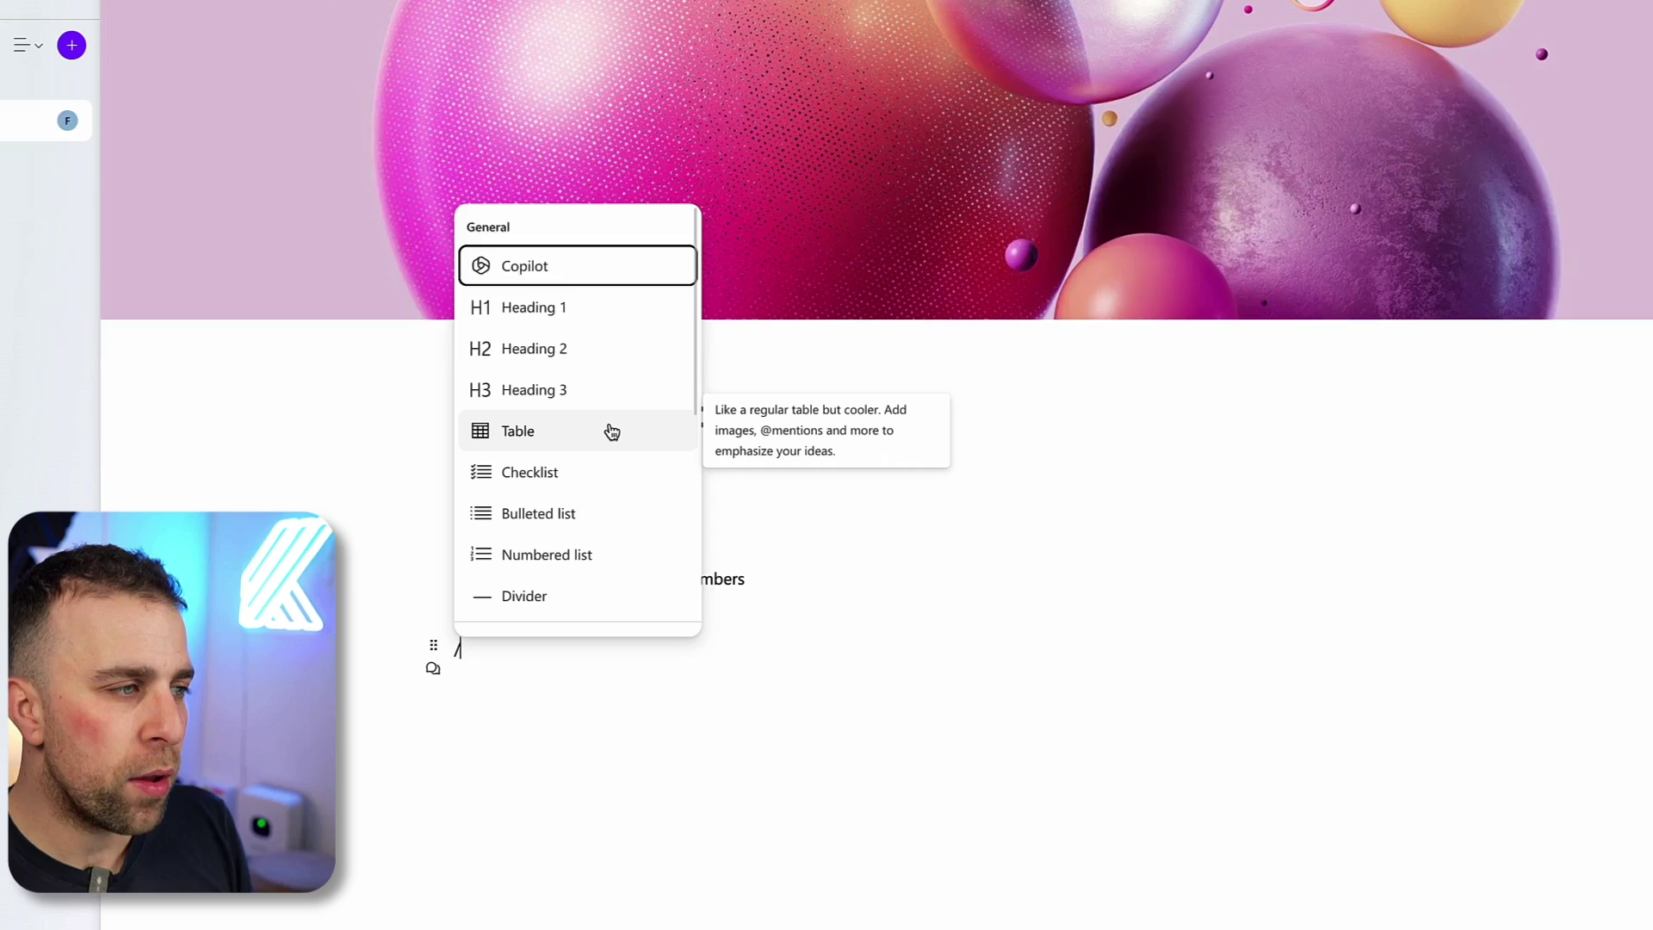
Scroll down and back up through the insert menu's list of components
scroll(611, 430, "down", 4)
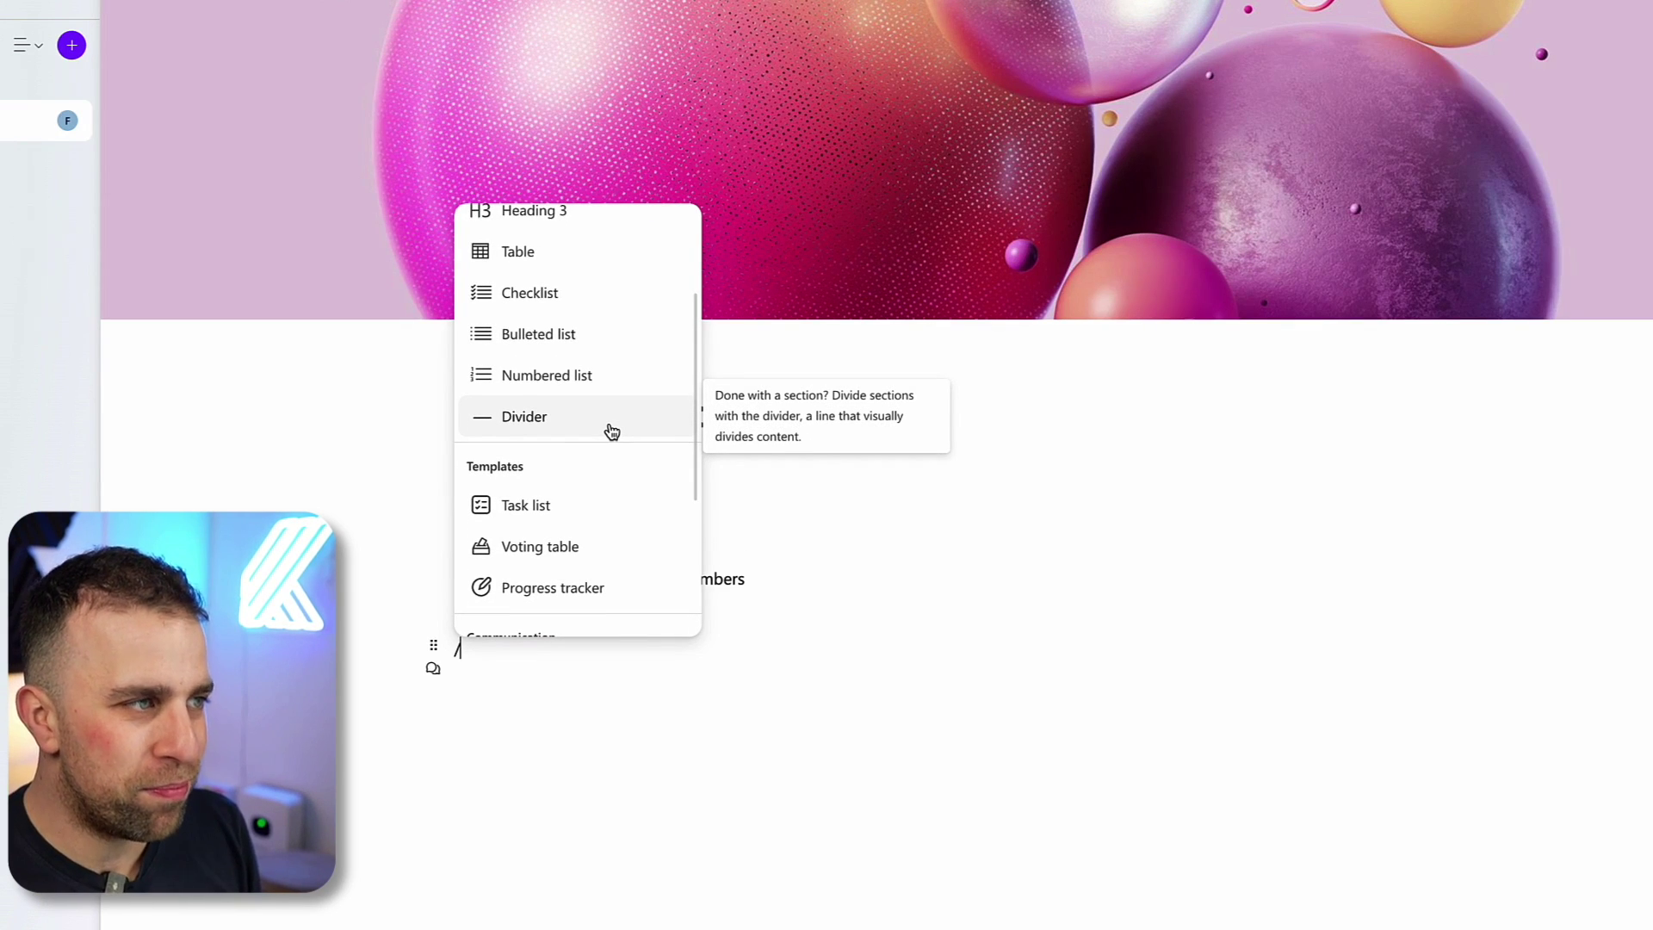
scroll(612, 431, "down", 3)
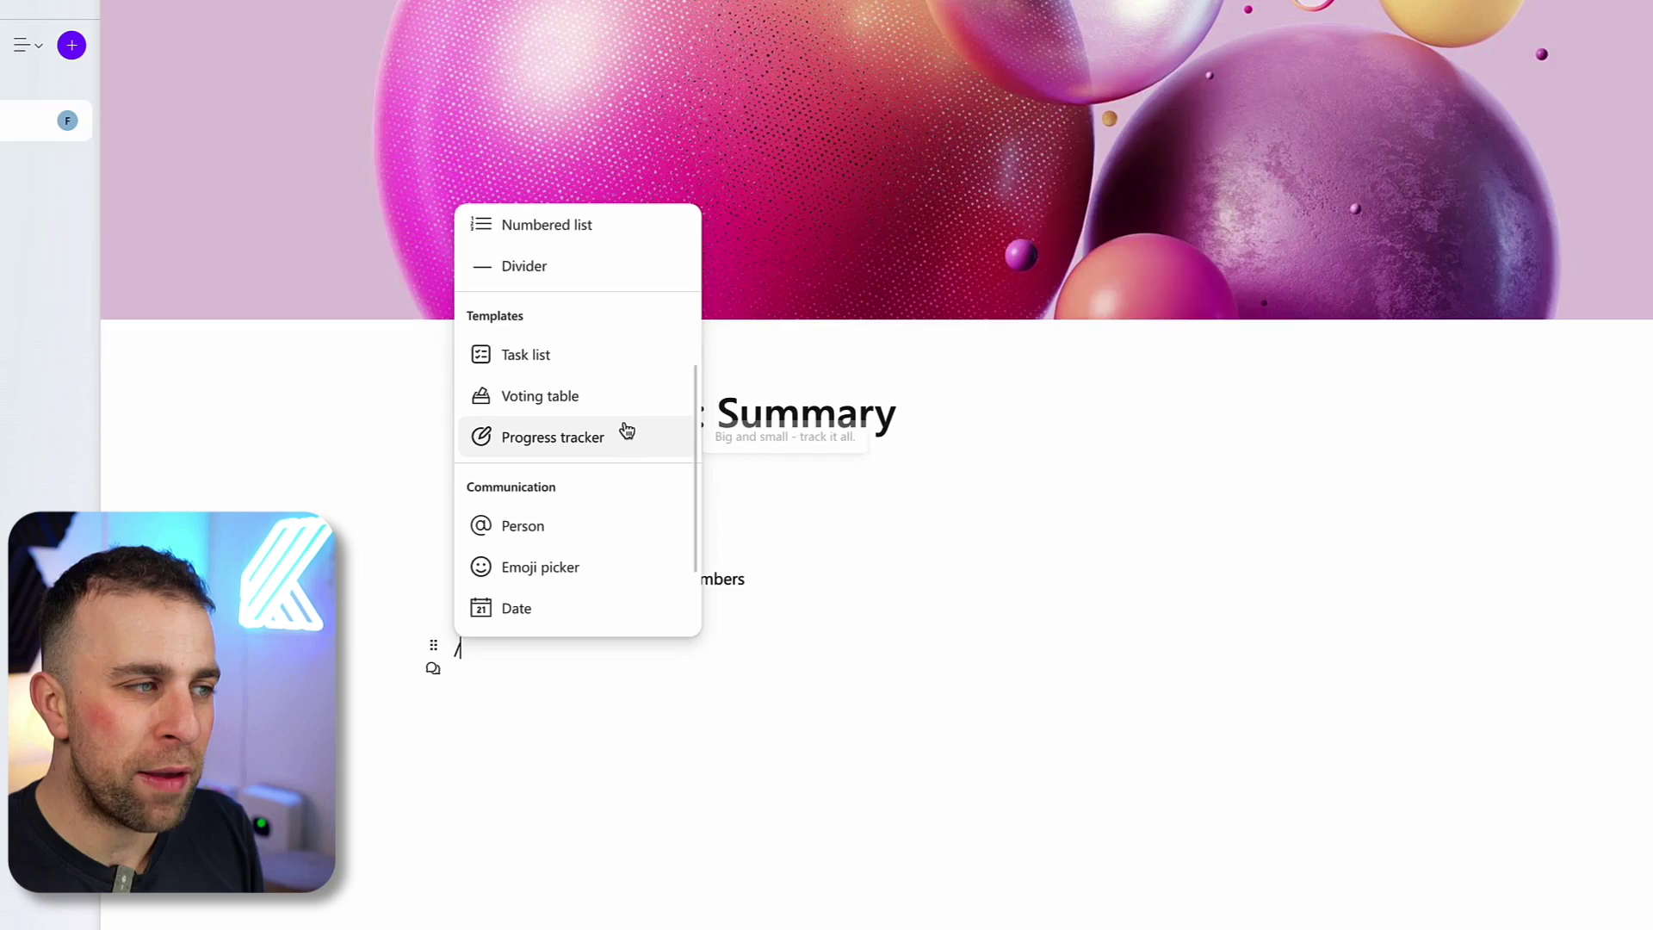
scroll(627, 431, "down", 2)
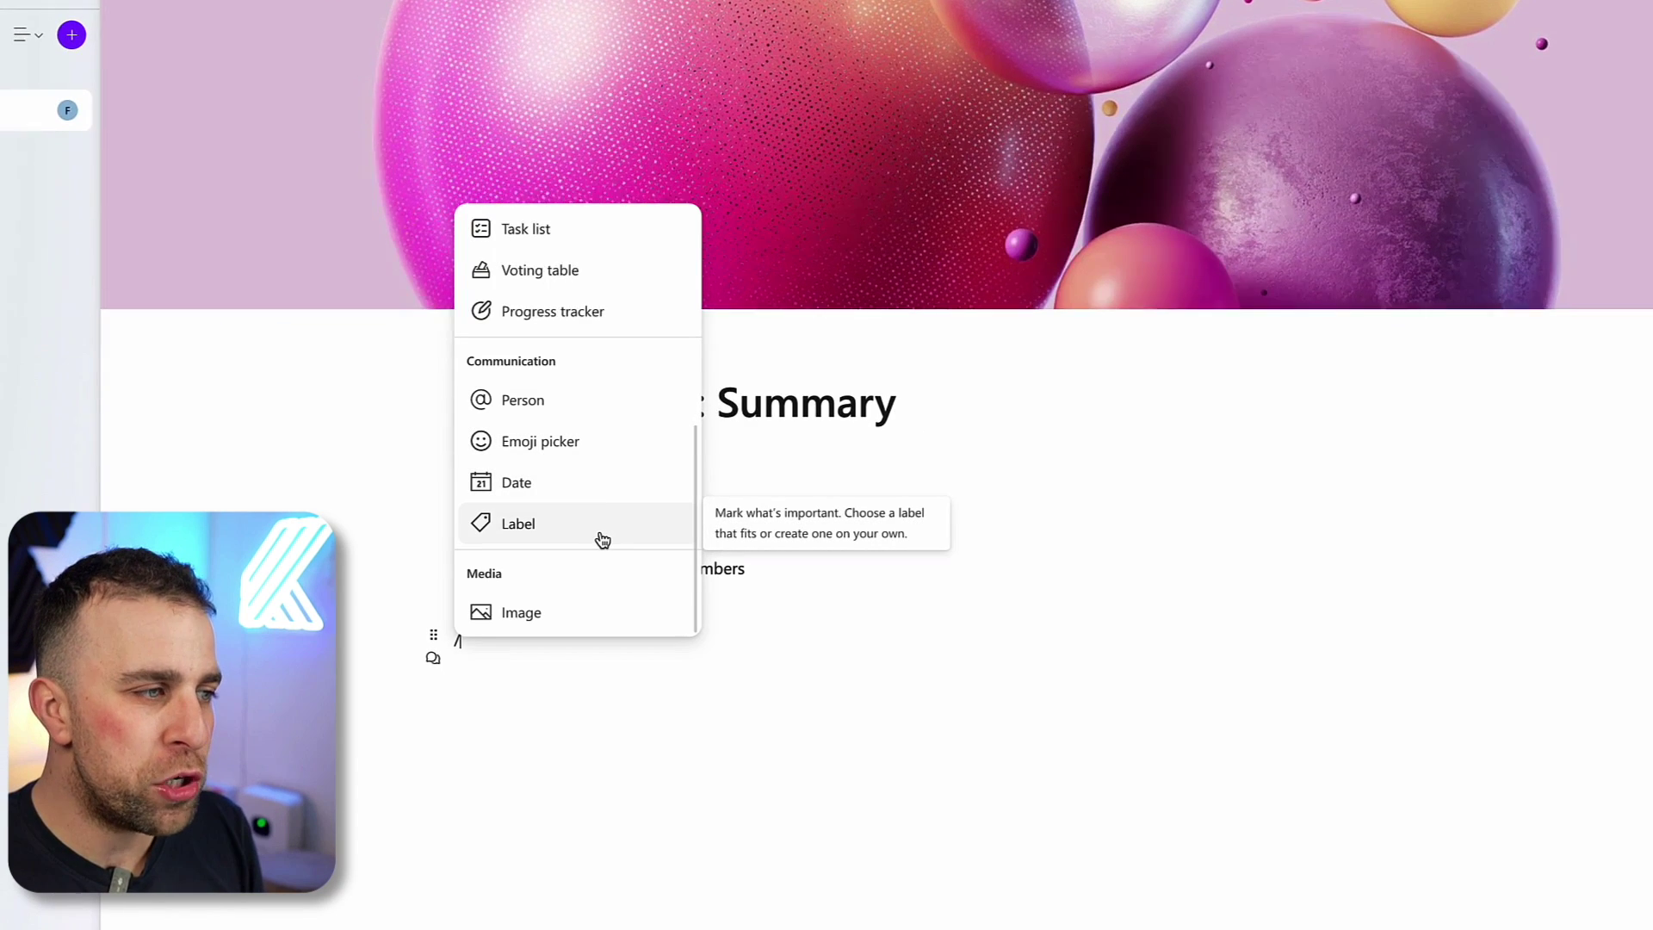
scroll(598, 597, "up", 4)
scroll(598, 603, "up", 2)
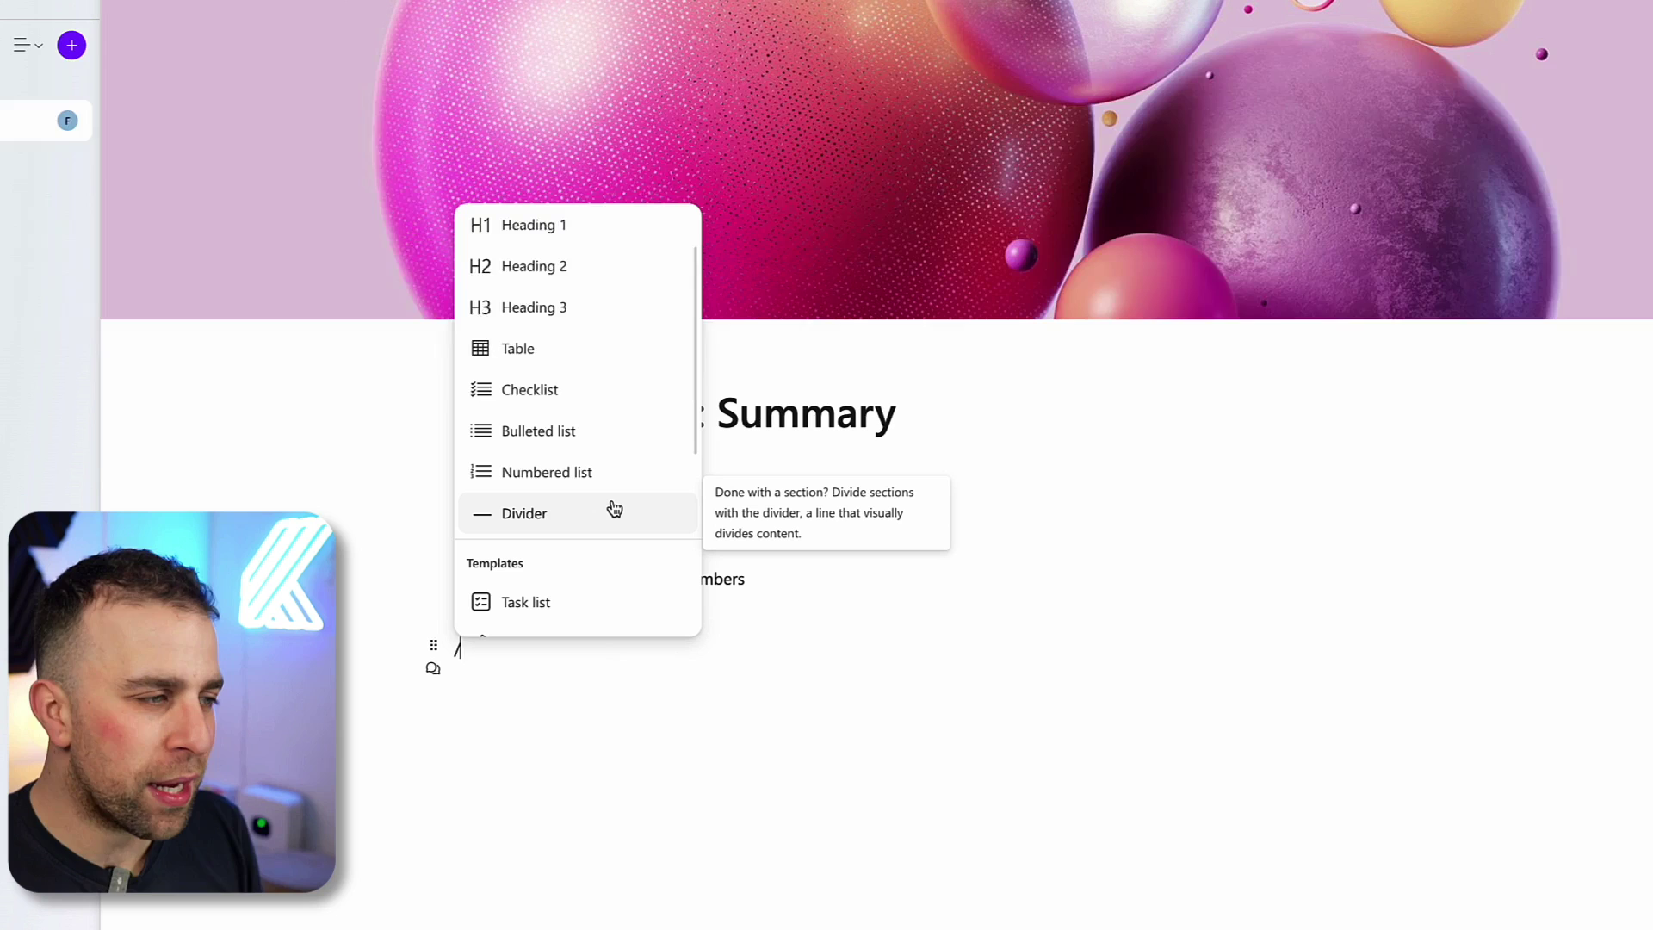
scroll(615, 509, "up", 1)
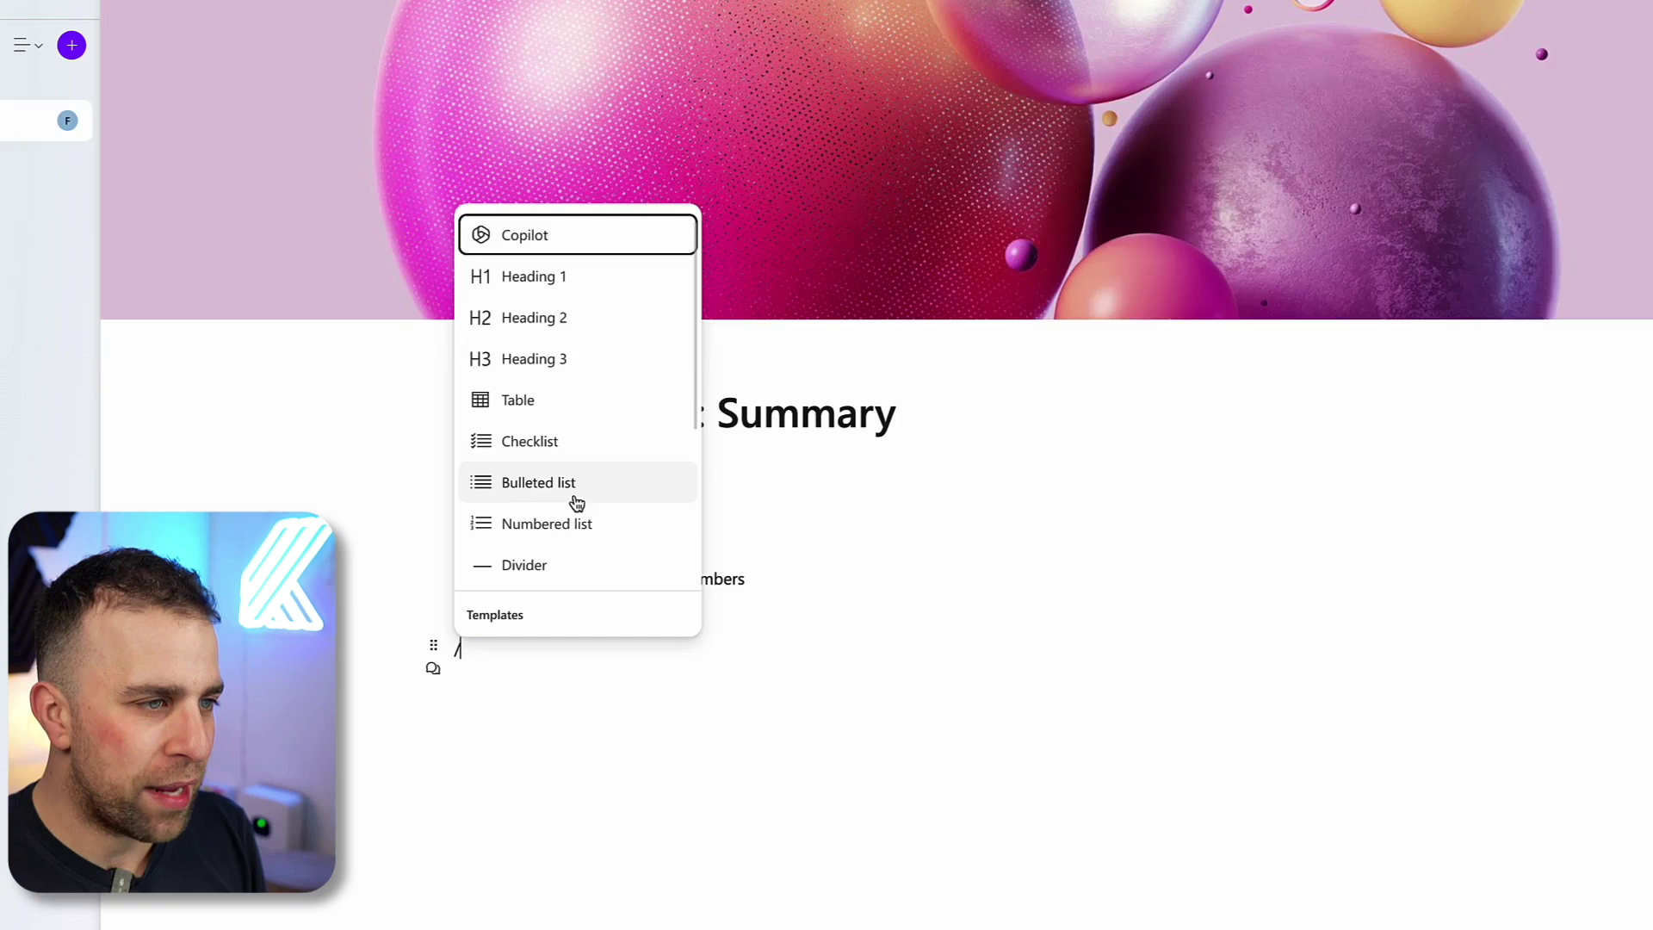
scroll(576, 520, "up", 1)
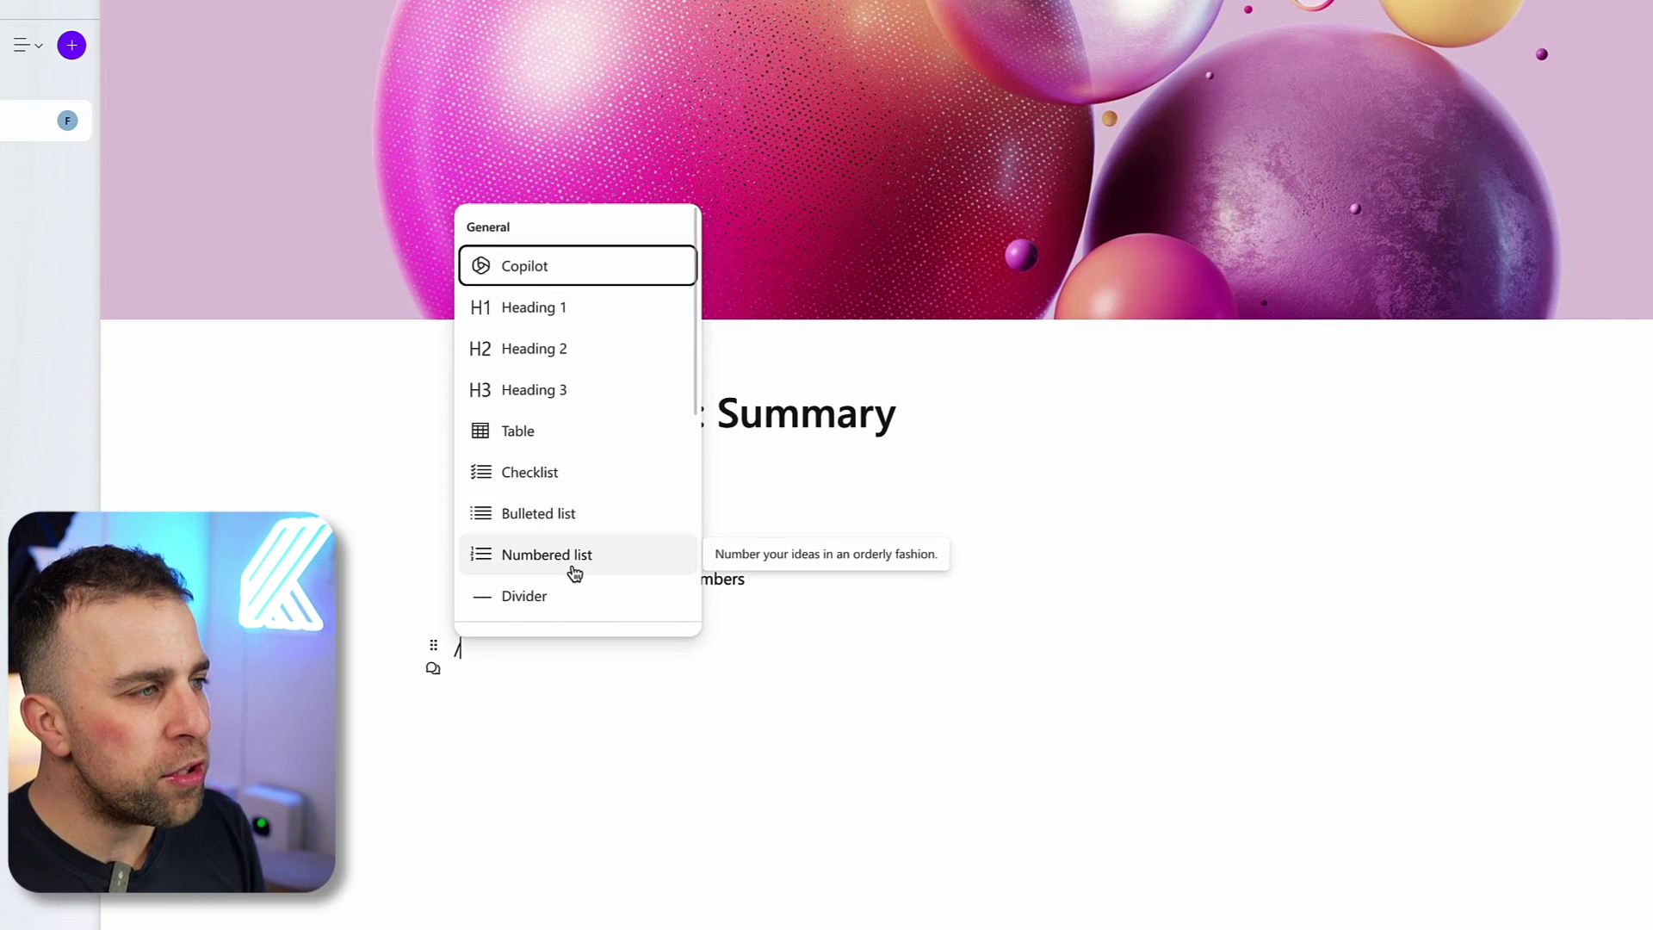
Insert a Copilot block and submit the prompt 'Create a list of the best venues in France'
left_click(561, 274)
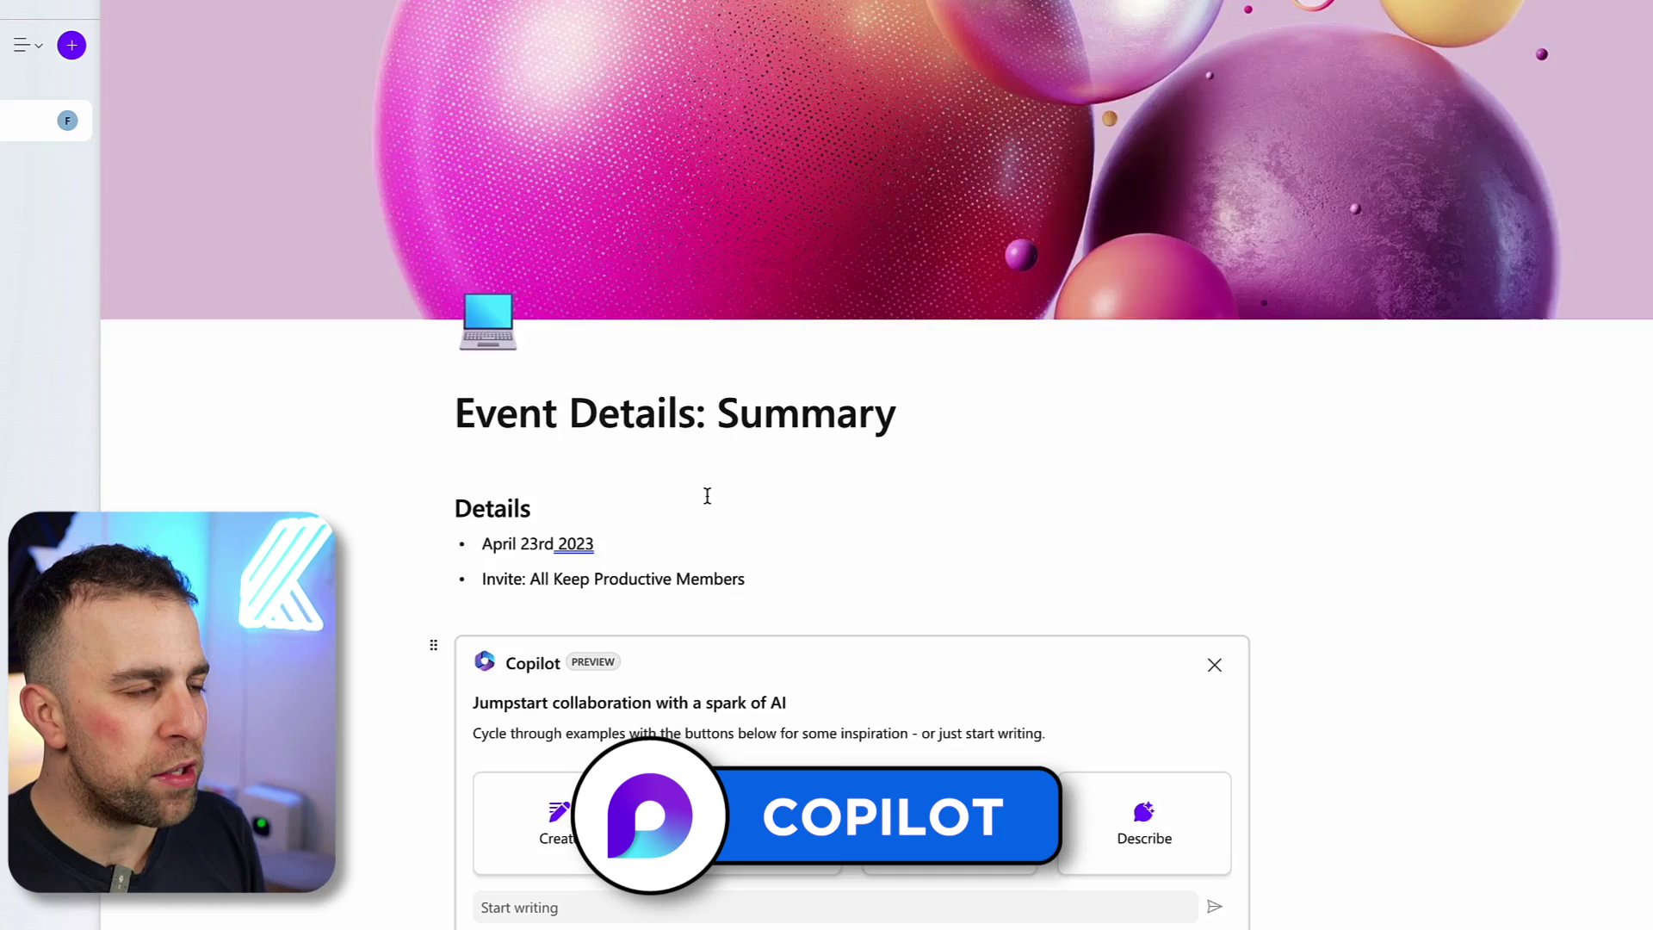
scroll(706, 495, "down", 3)
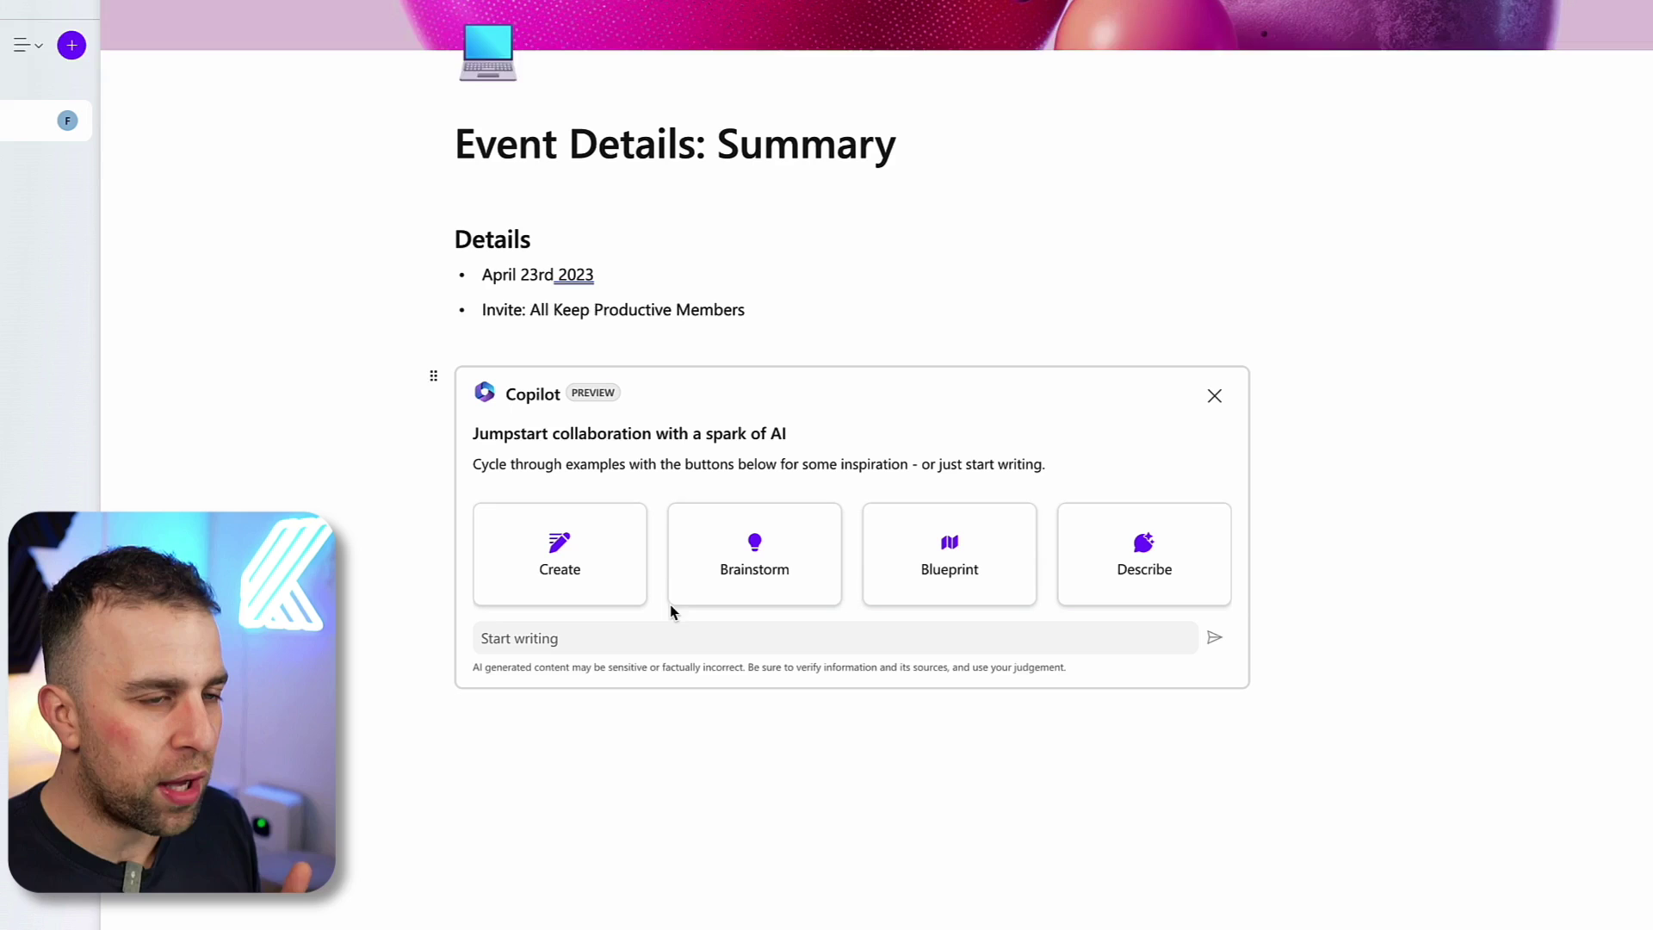
left_click(659, 630)
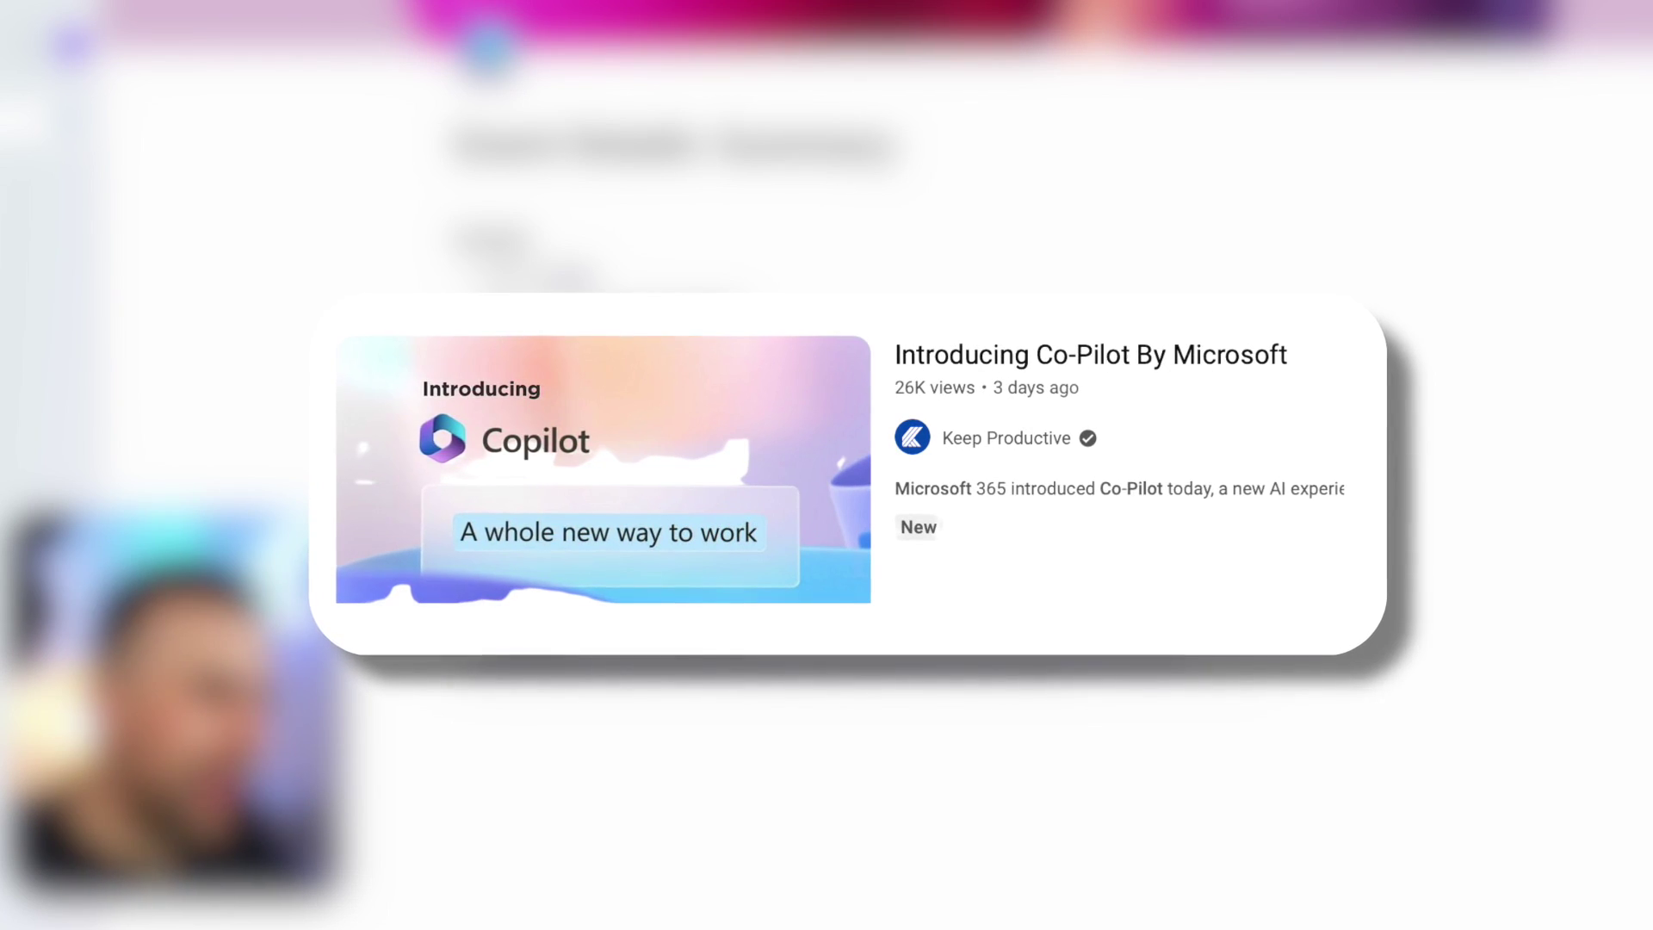
type("Create a list fot")
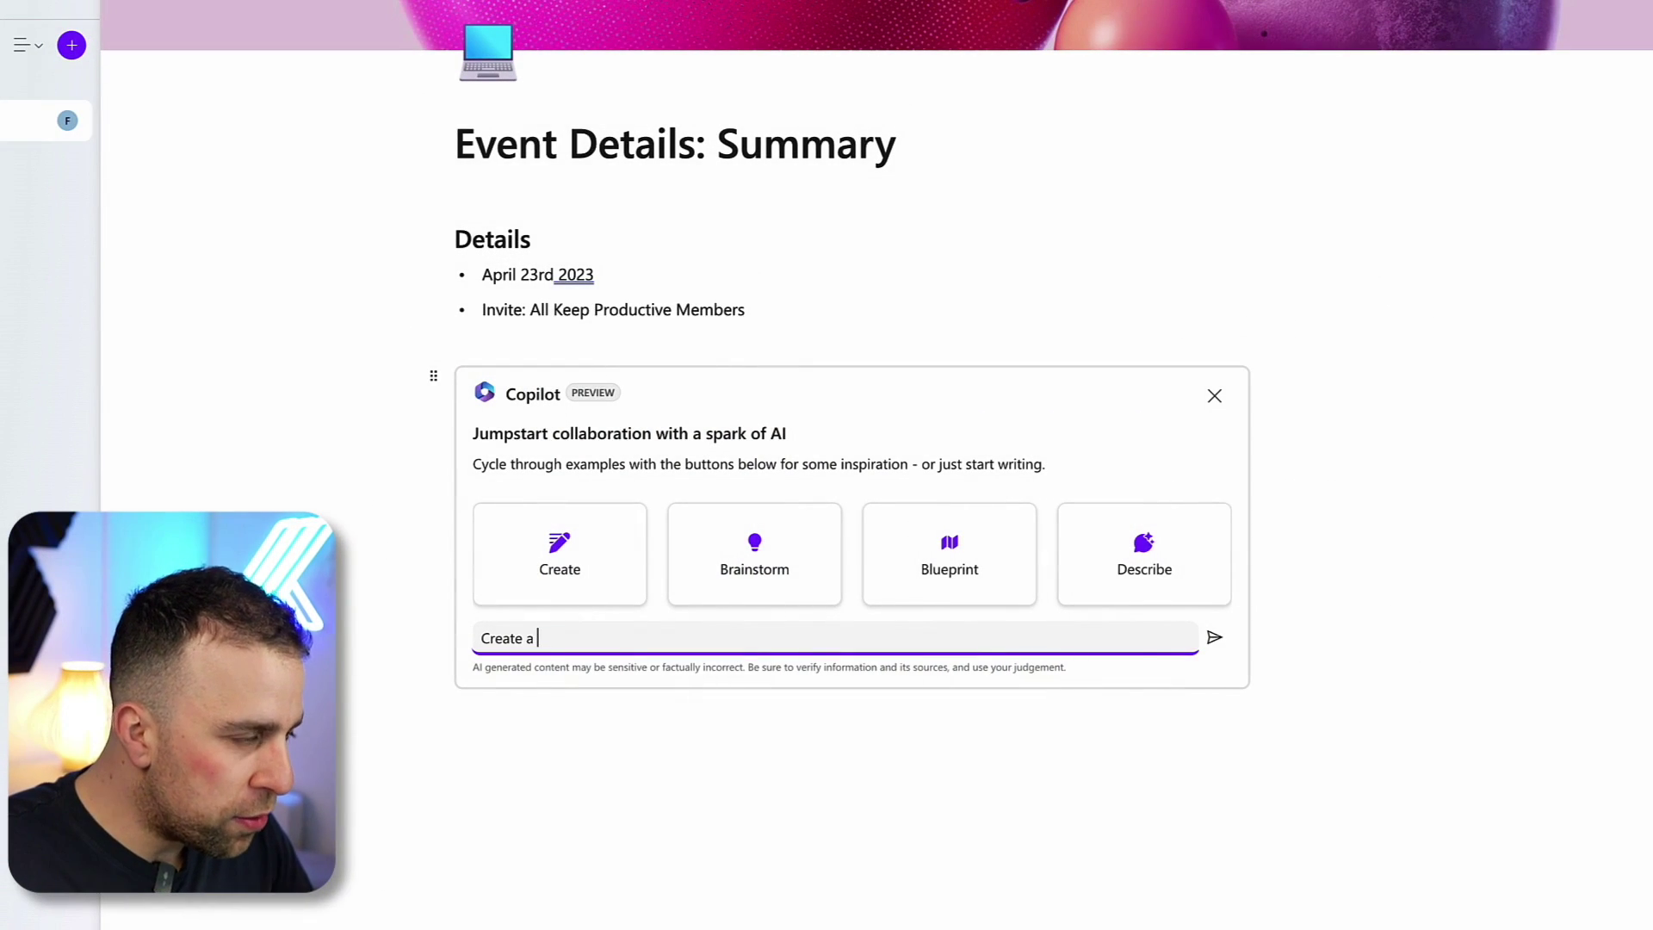
key("BackSpace")
key("BackSpace")
key("BackSpace")
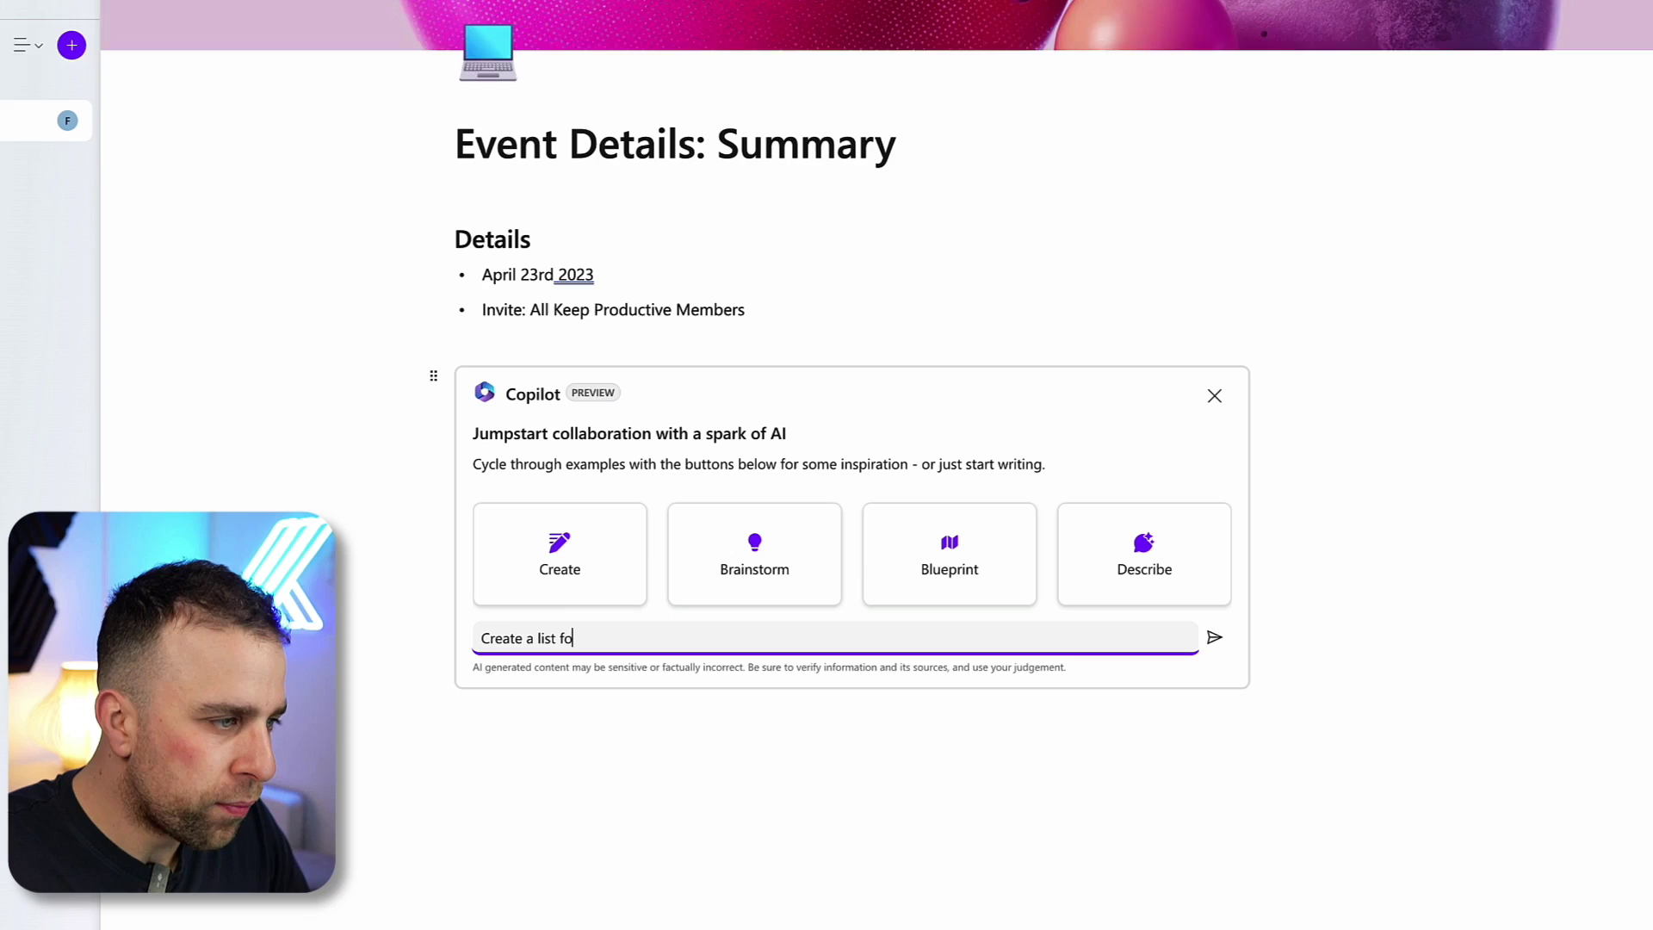
type("of the best v")
type("enues in ")
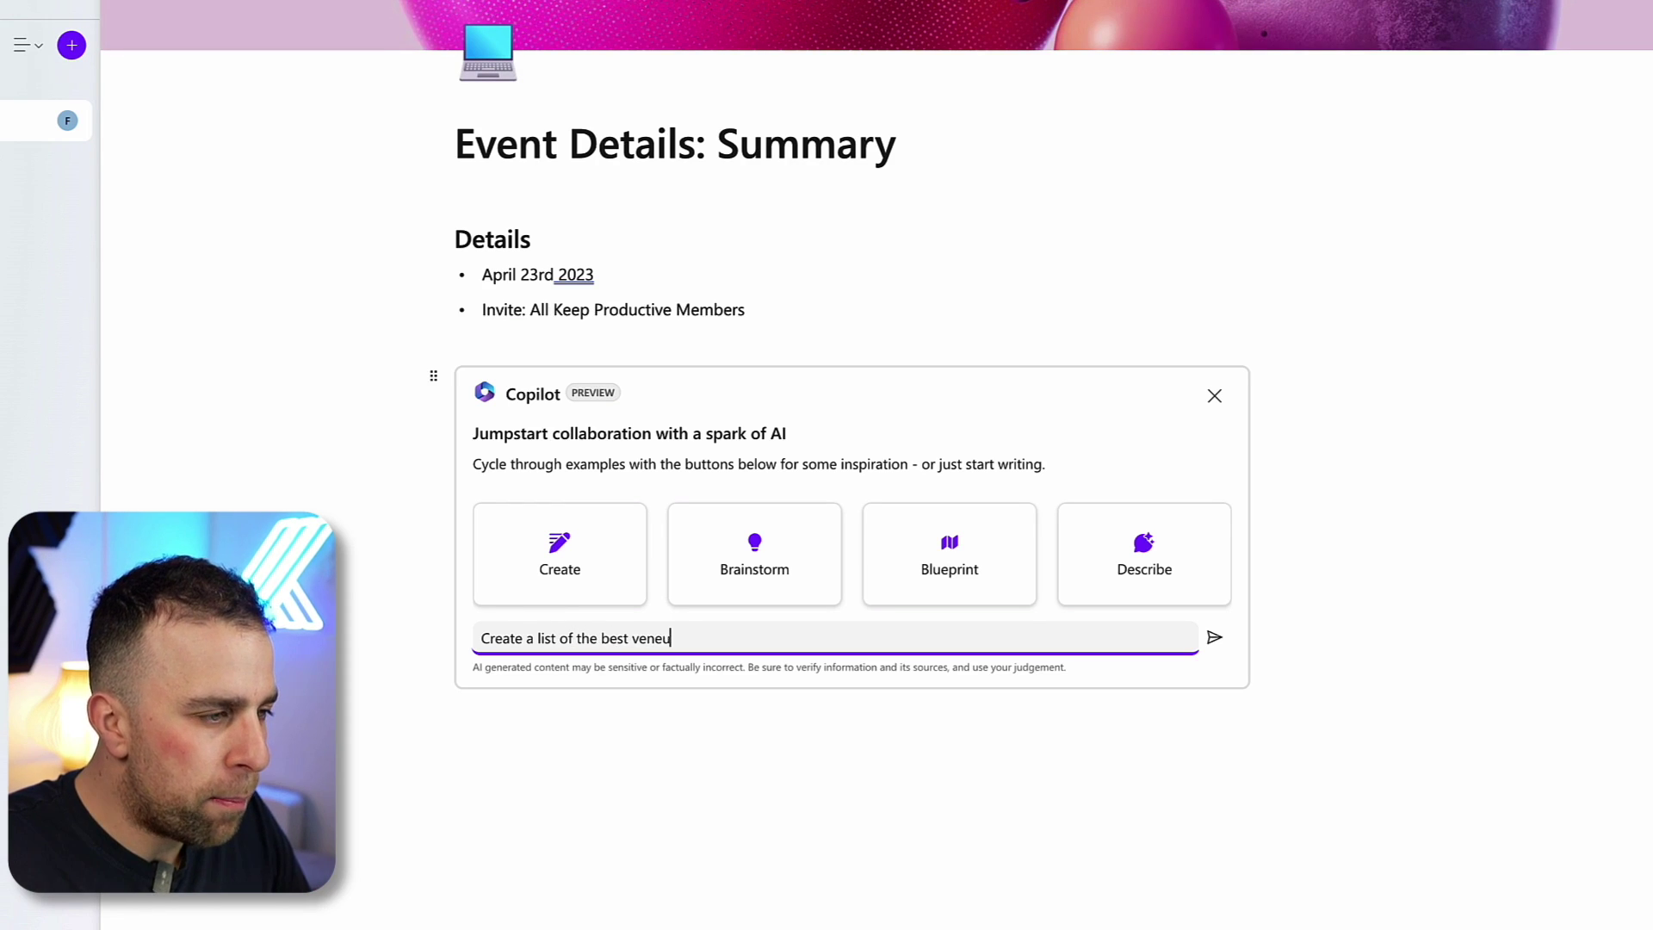
type("Francesco")
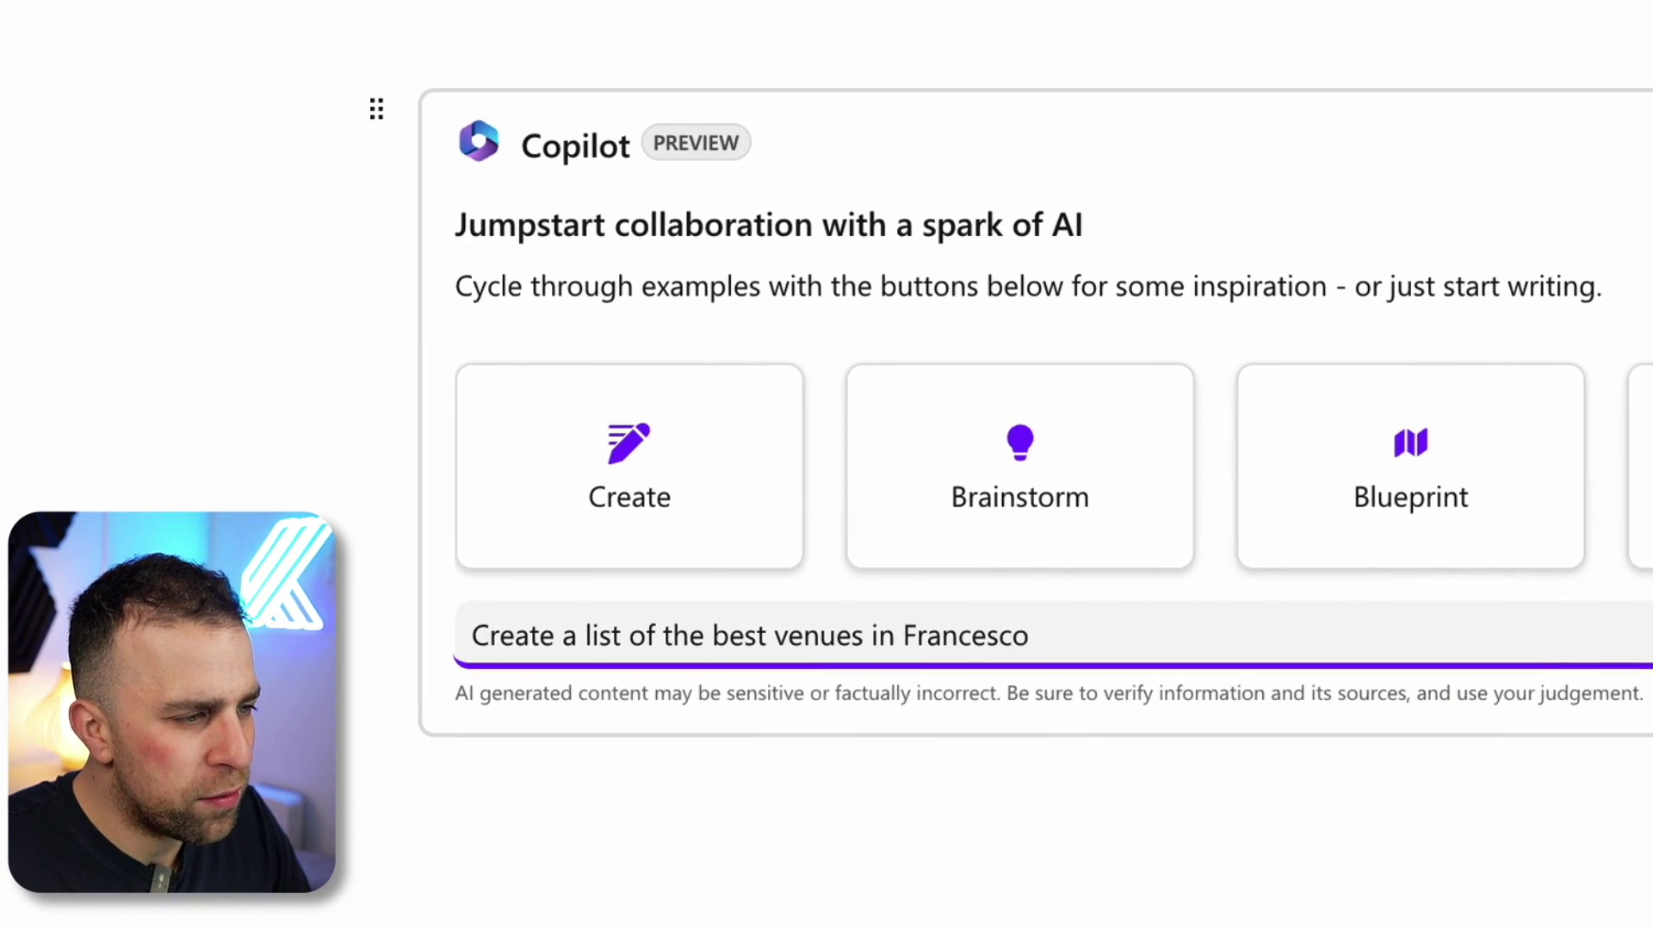
key("Return")
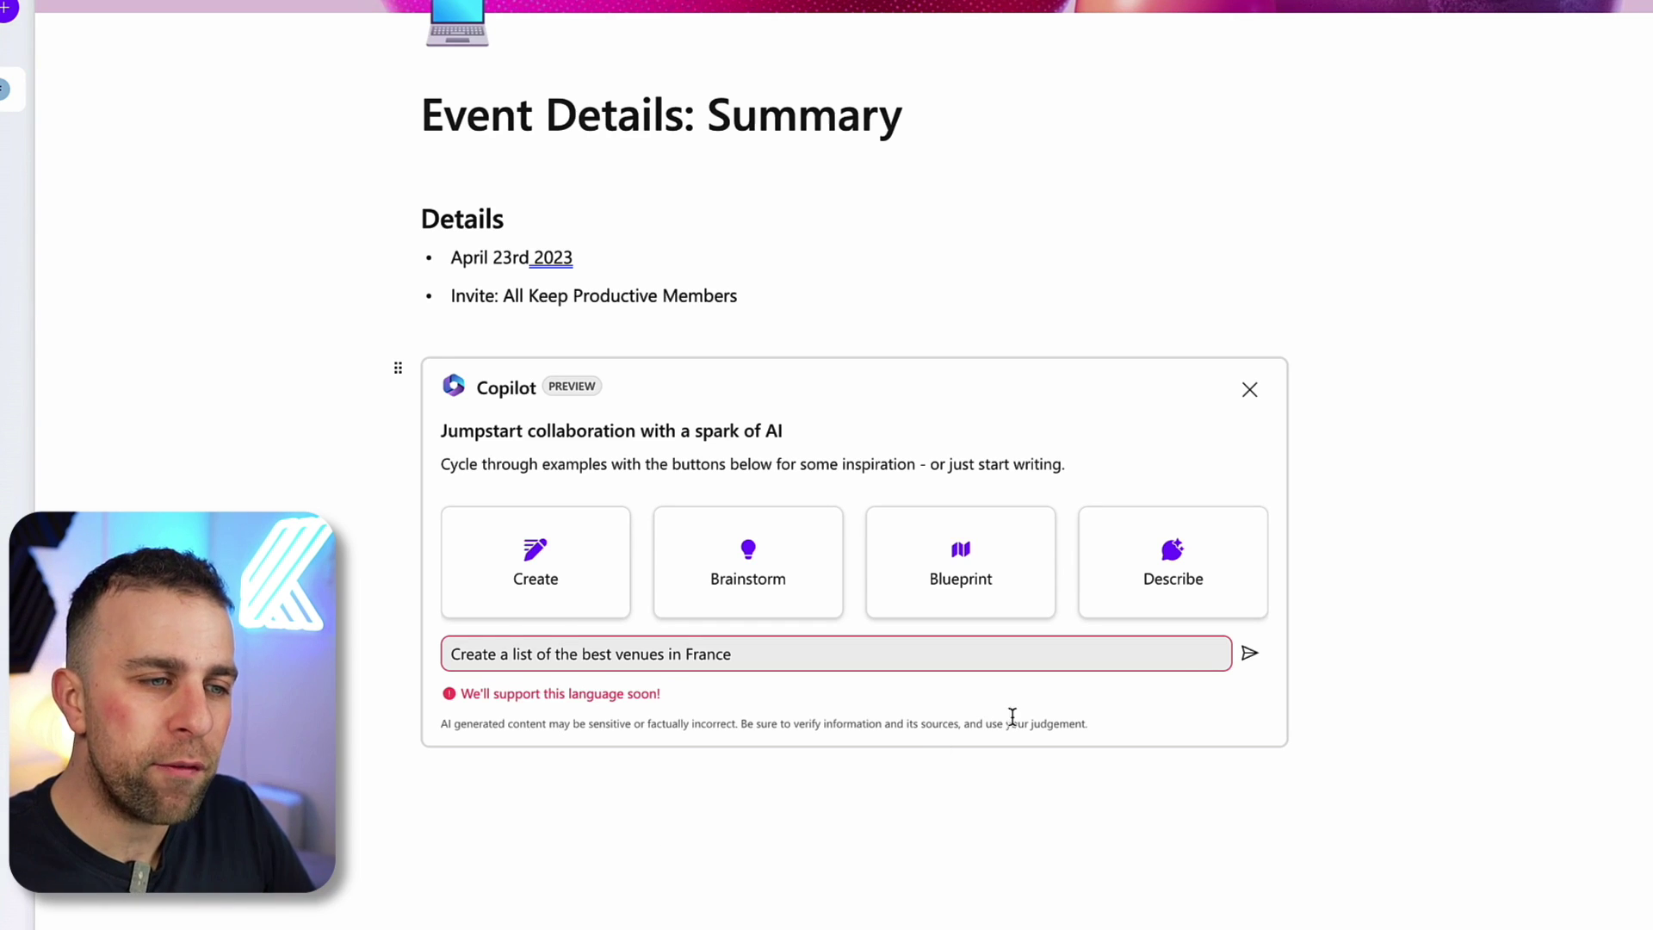
Remove the Copilot block and leave an empty line below the Details list
left_click(1250, 389)
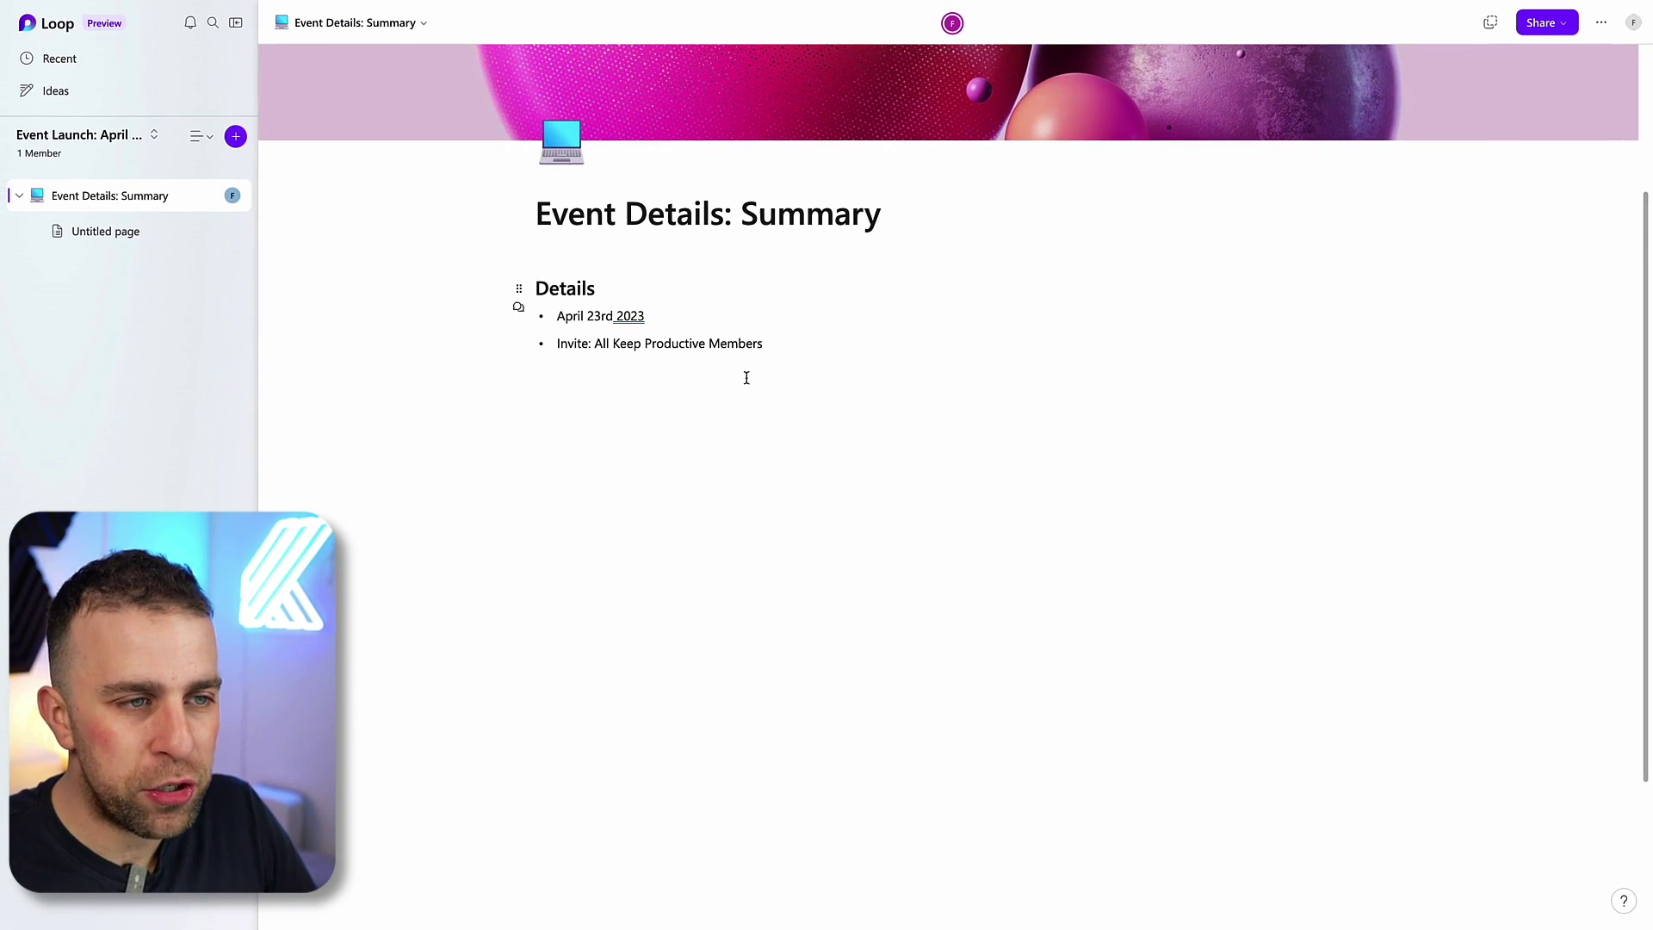
left_click(746, 378)
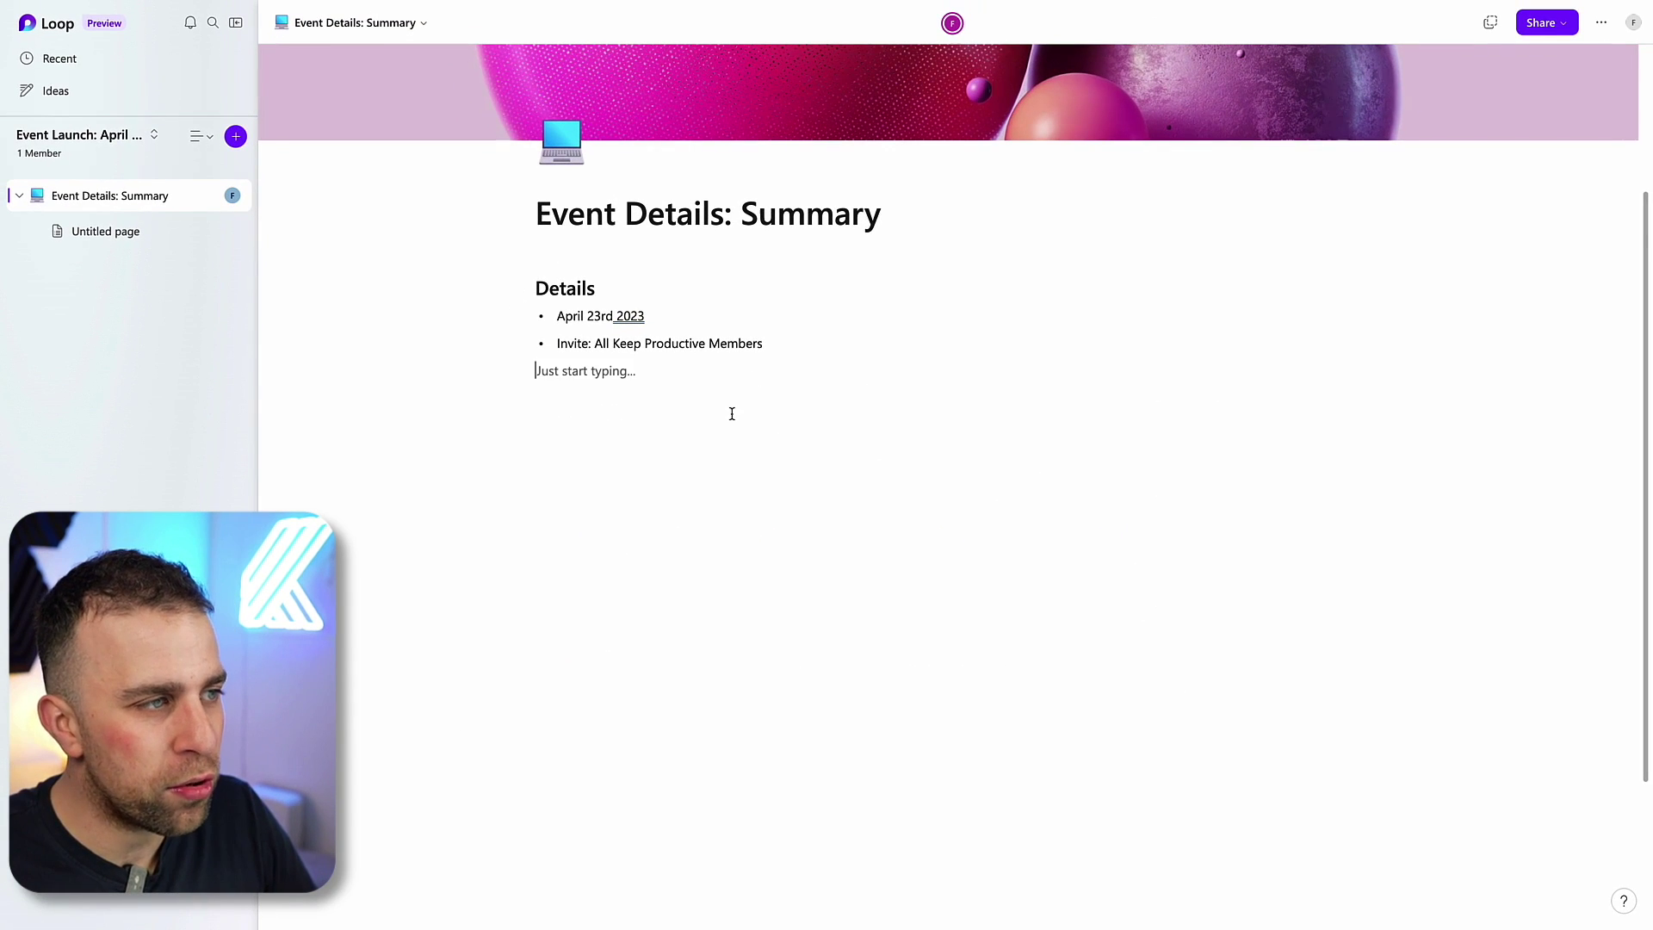
key("Return")
type("/")
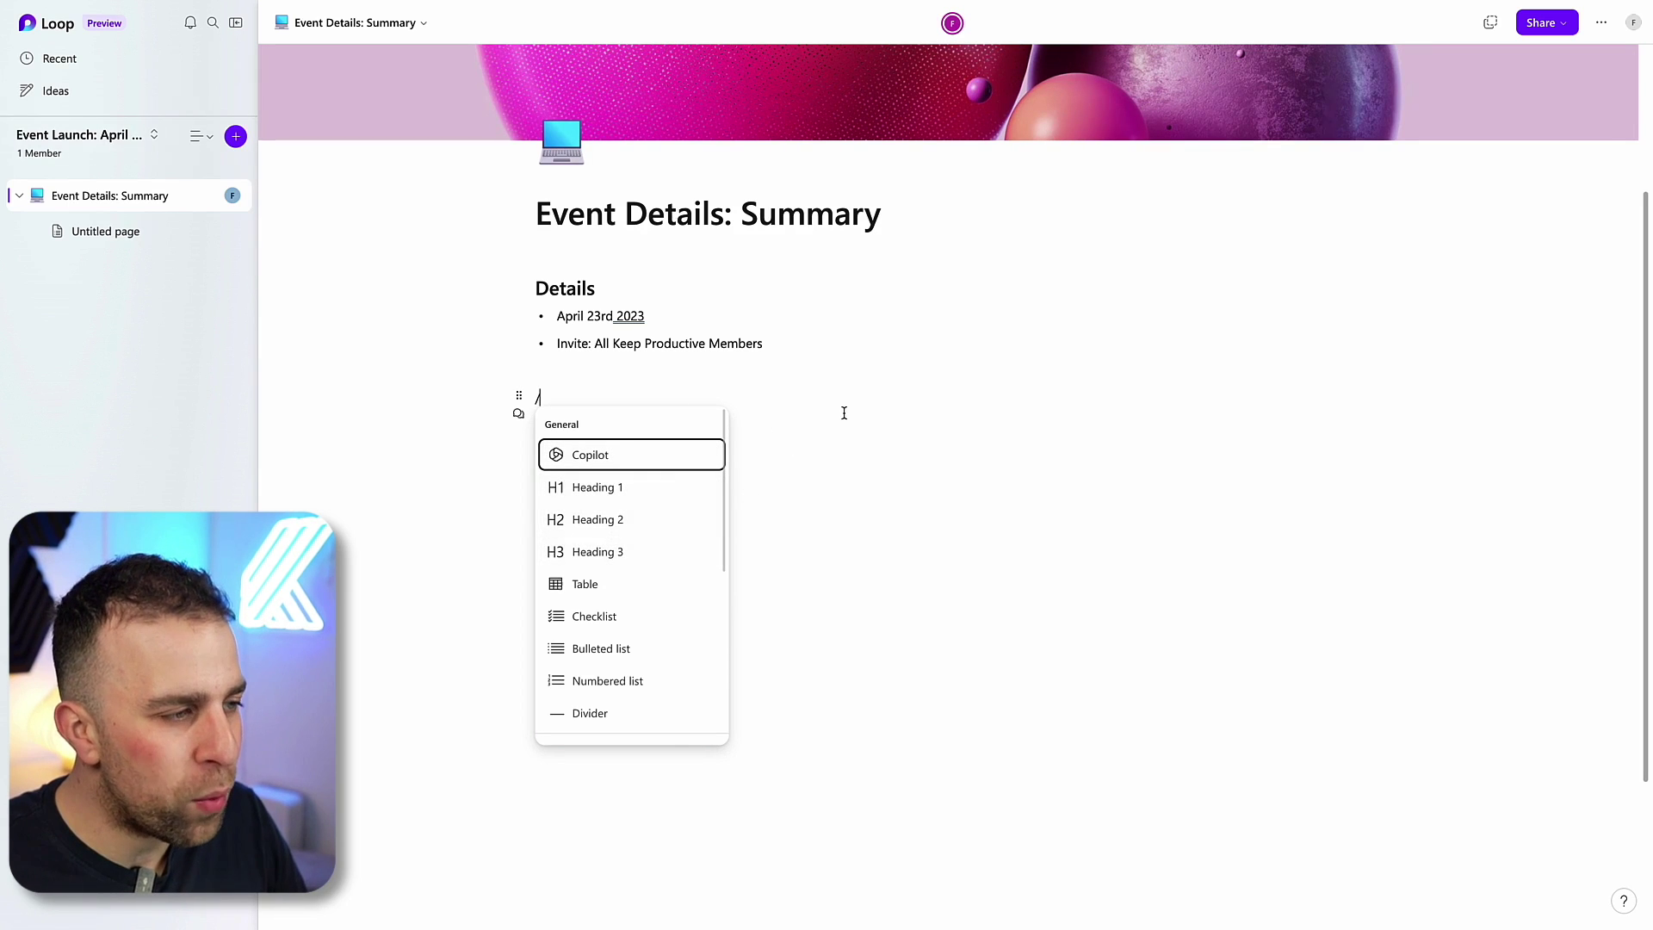
key("Escape")
key("BackSpace")
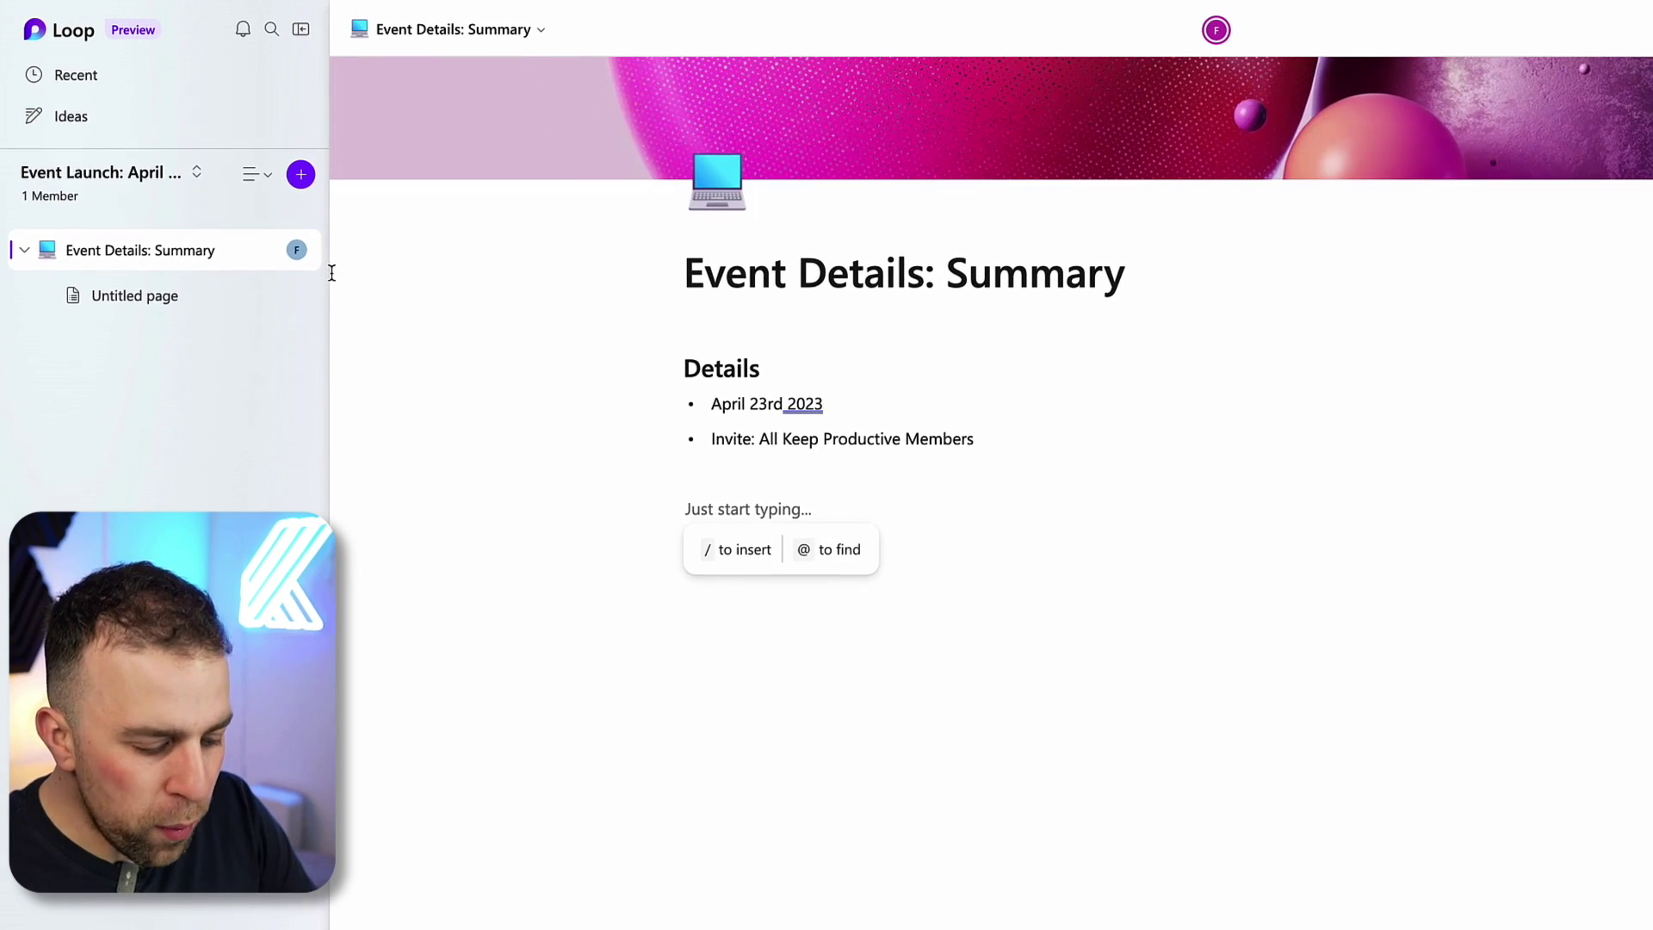
Add a new Untitled page, open it, and check its place in the workspace
left_click(301, 176)
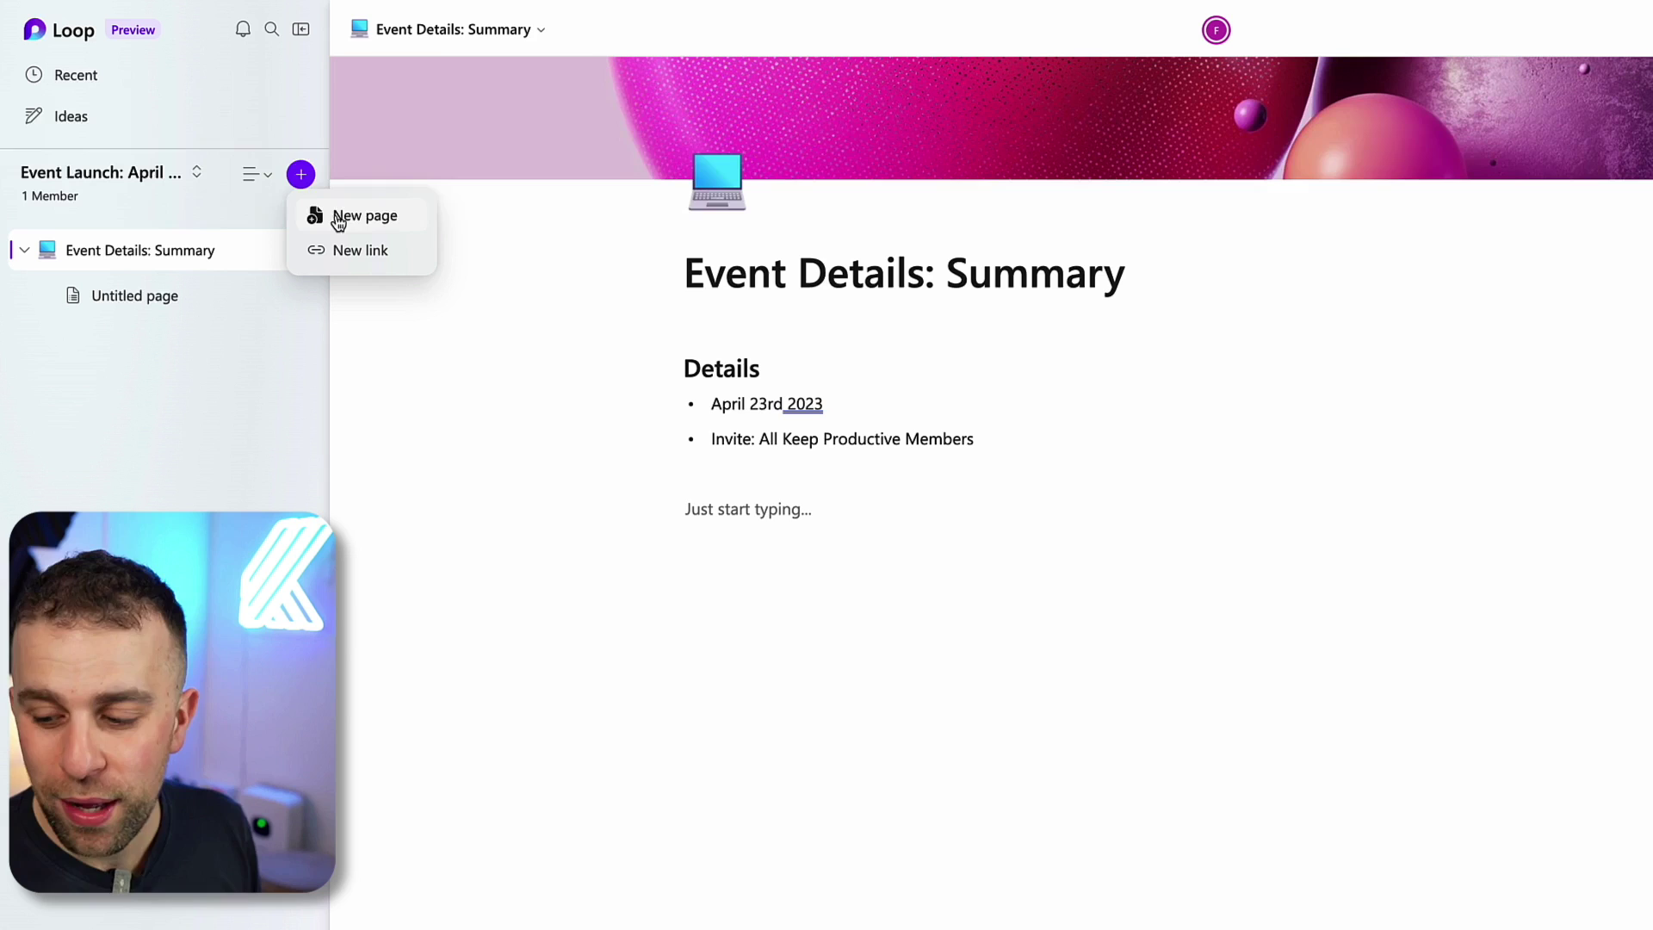
left_click(181, 303)
left_click_drag(184, 312, 79, 297)
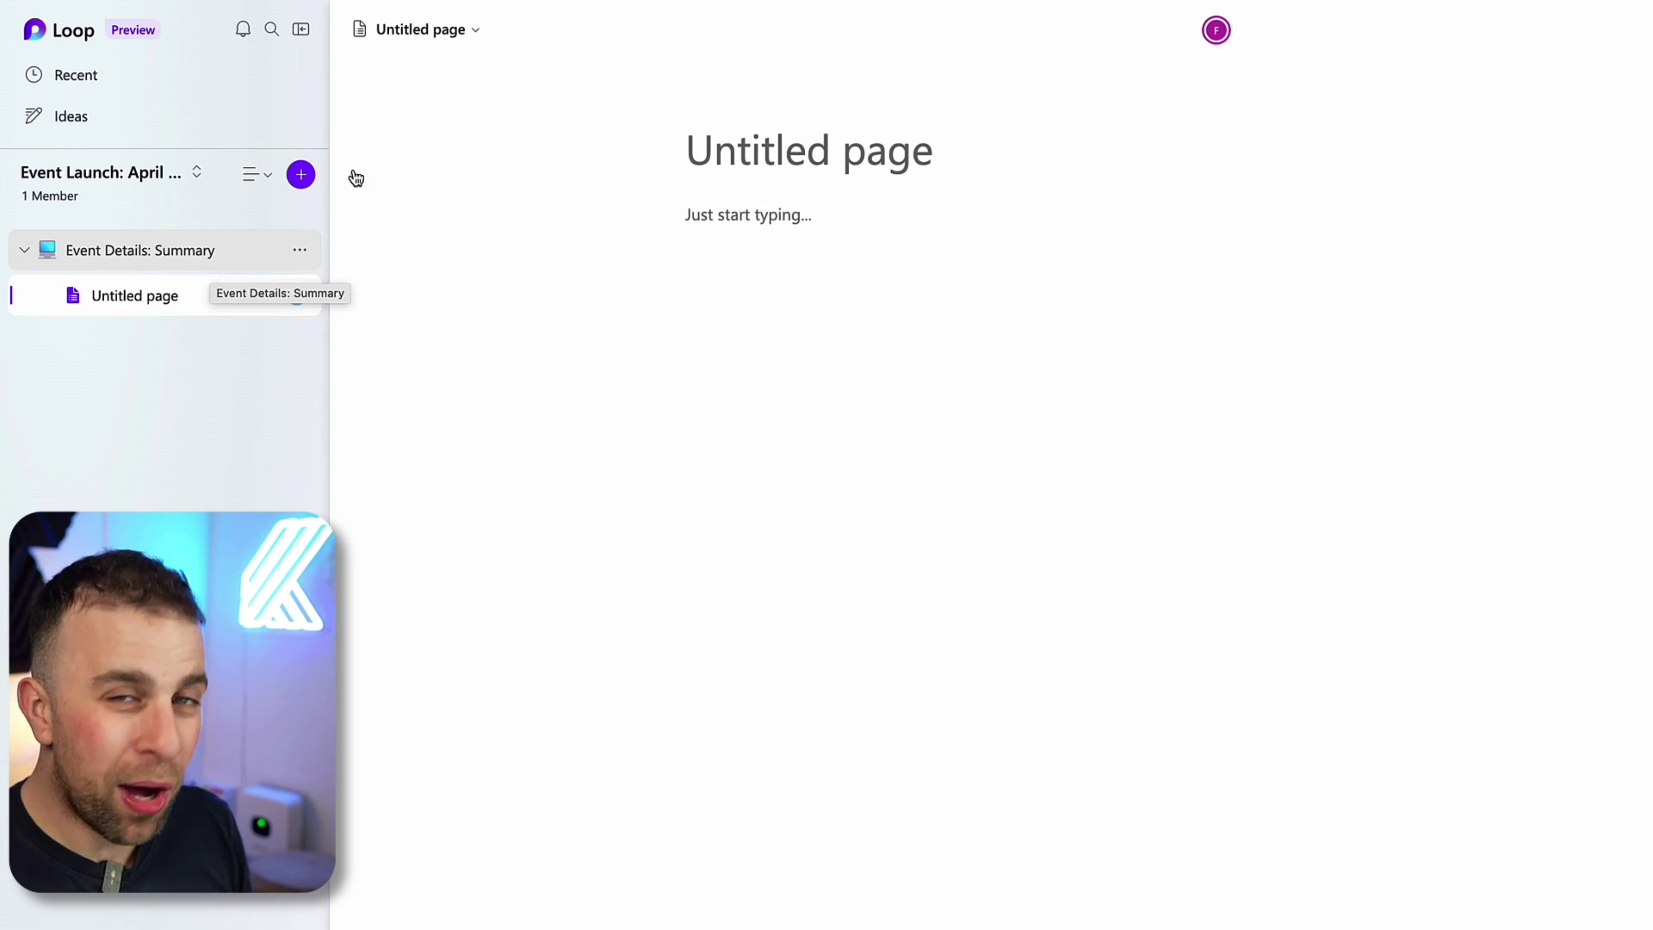
left_click(466, 34)
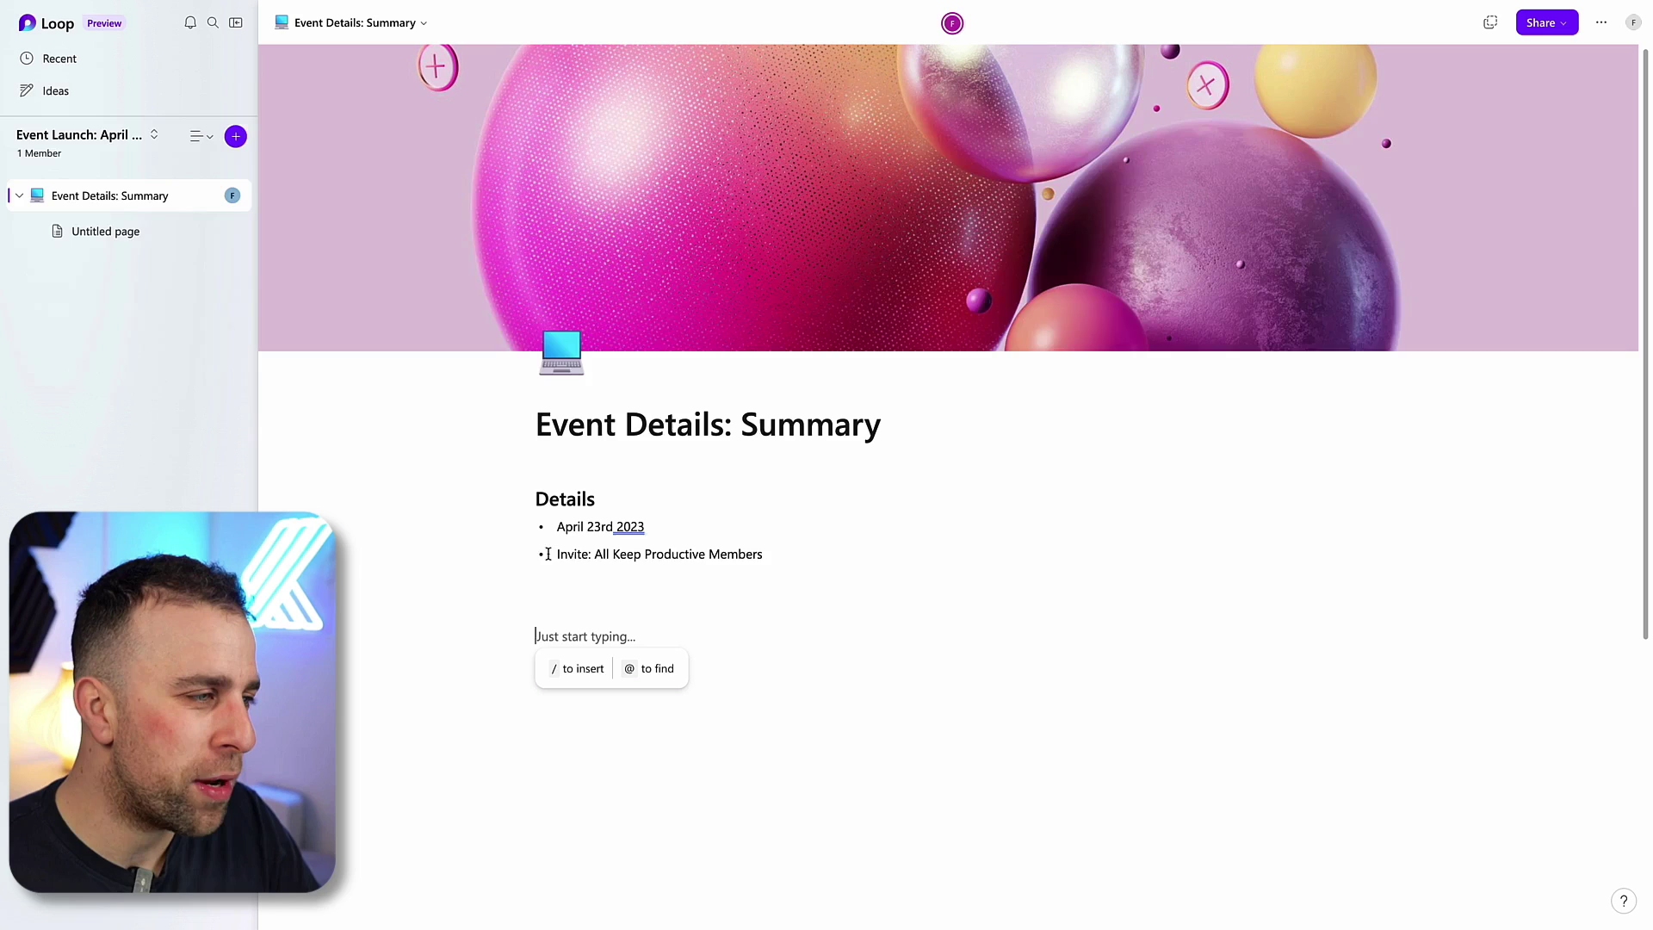
left_click(635, 605)
type("@")
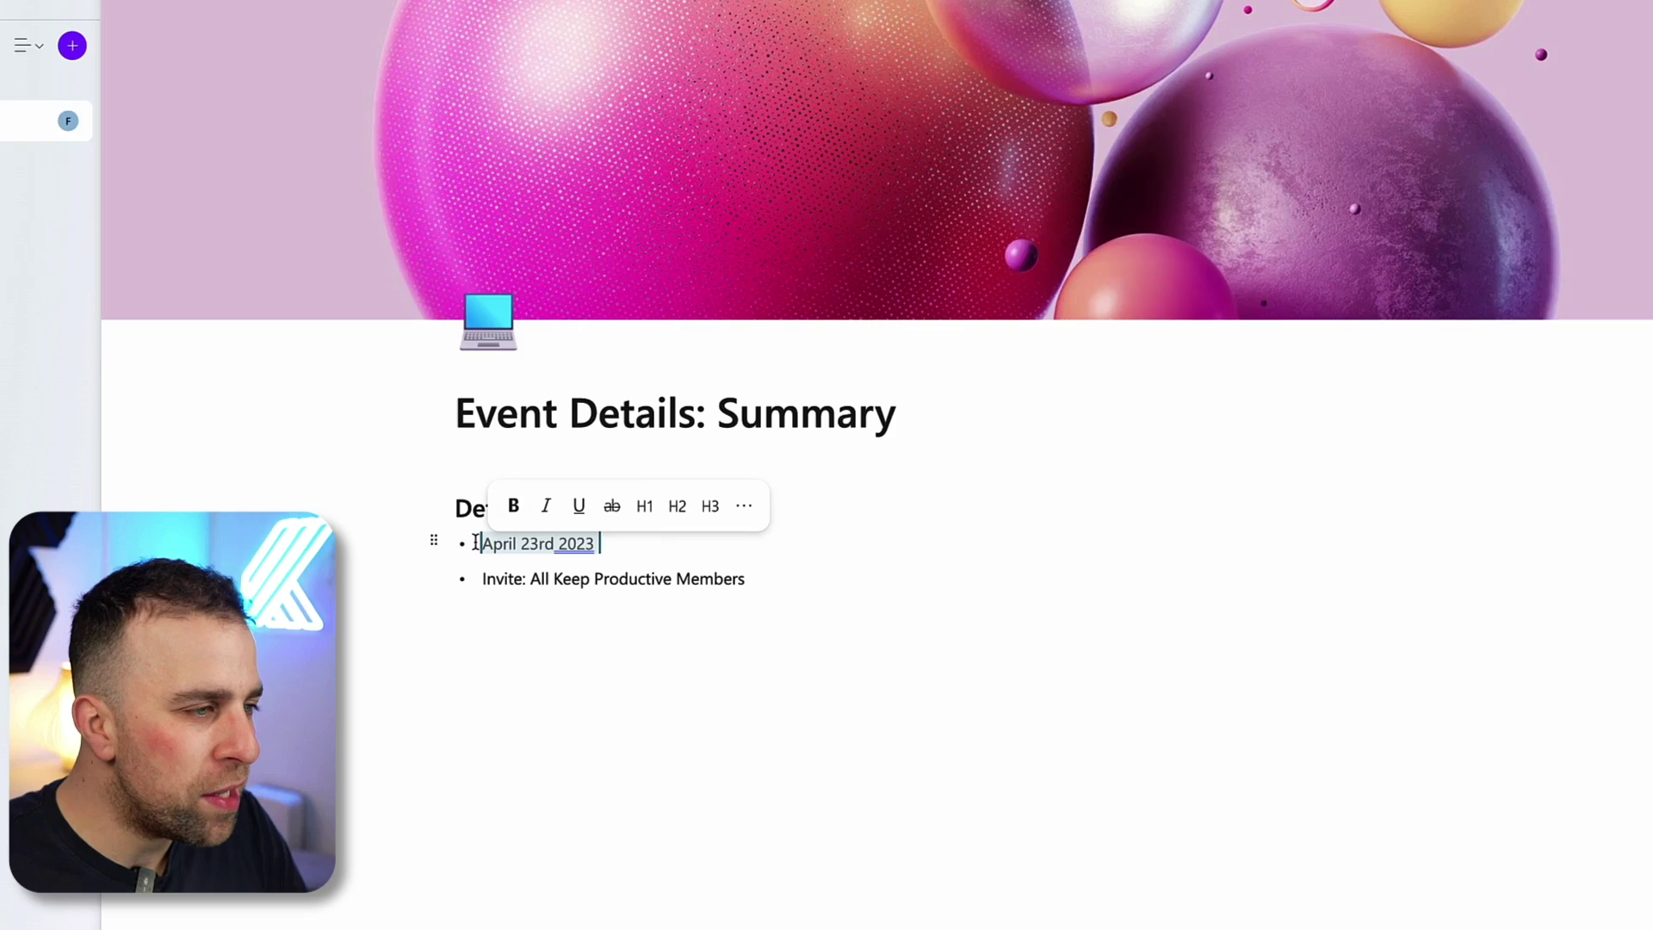
left_click(434, 540)
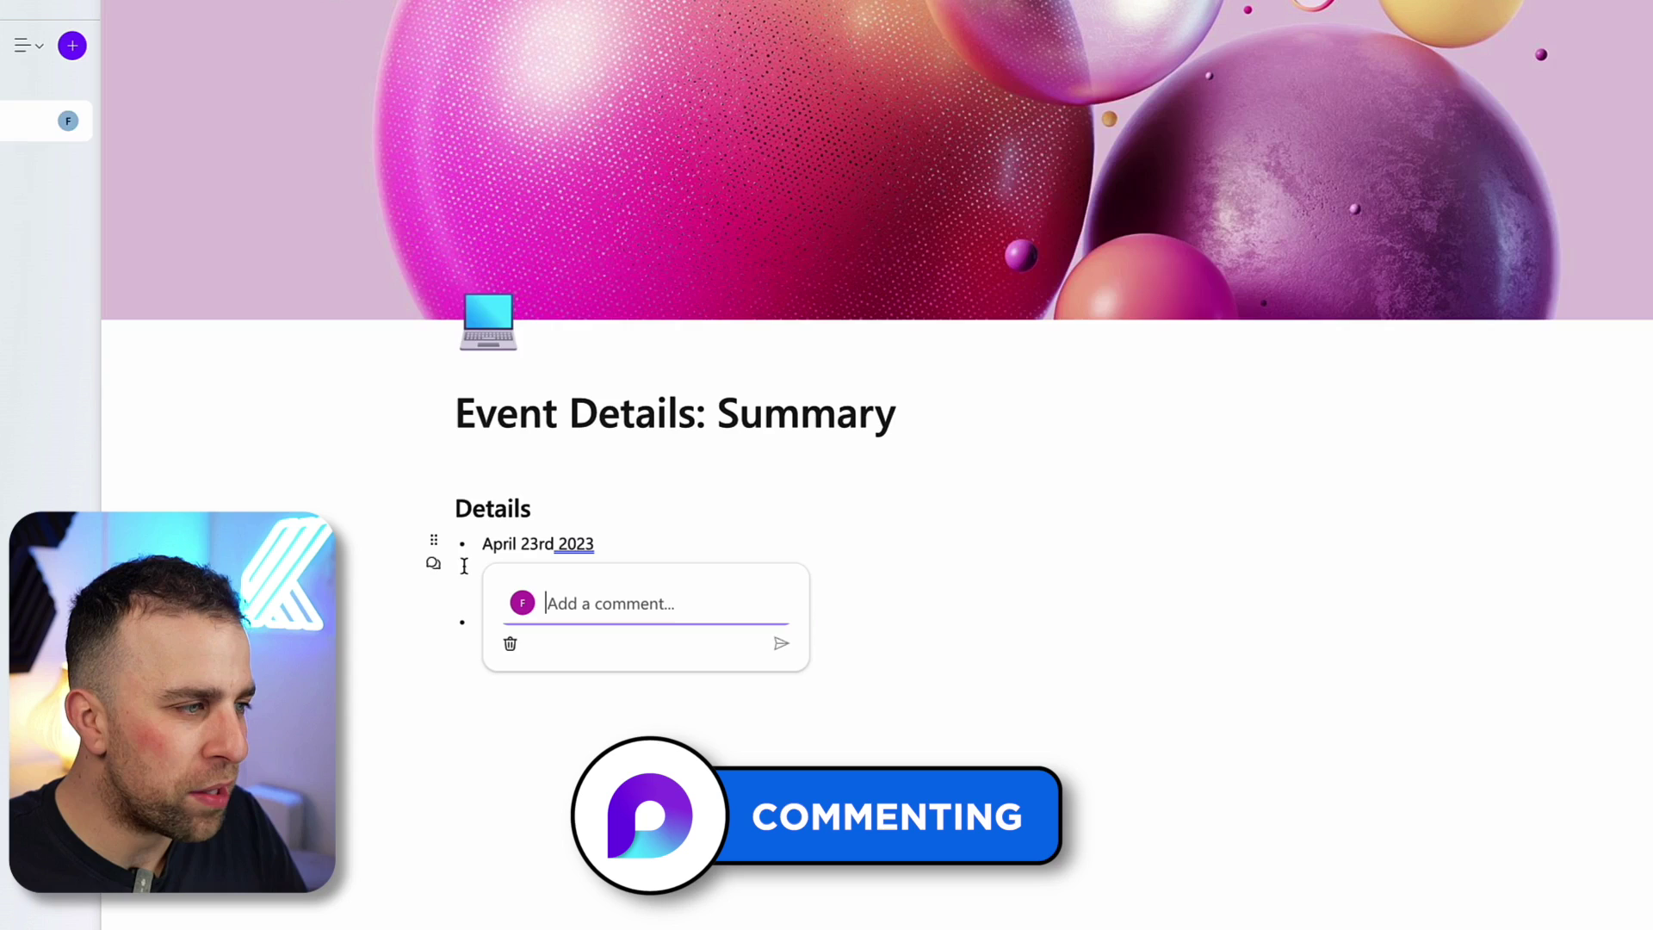
type("Leave a ")
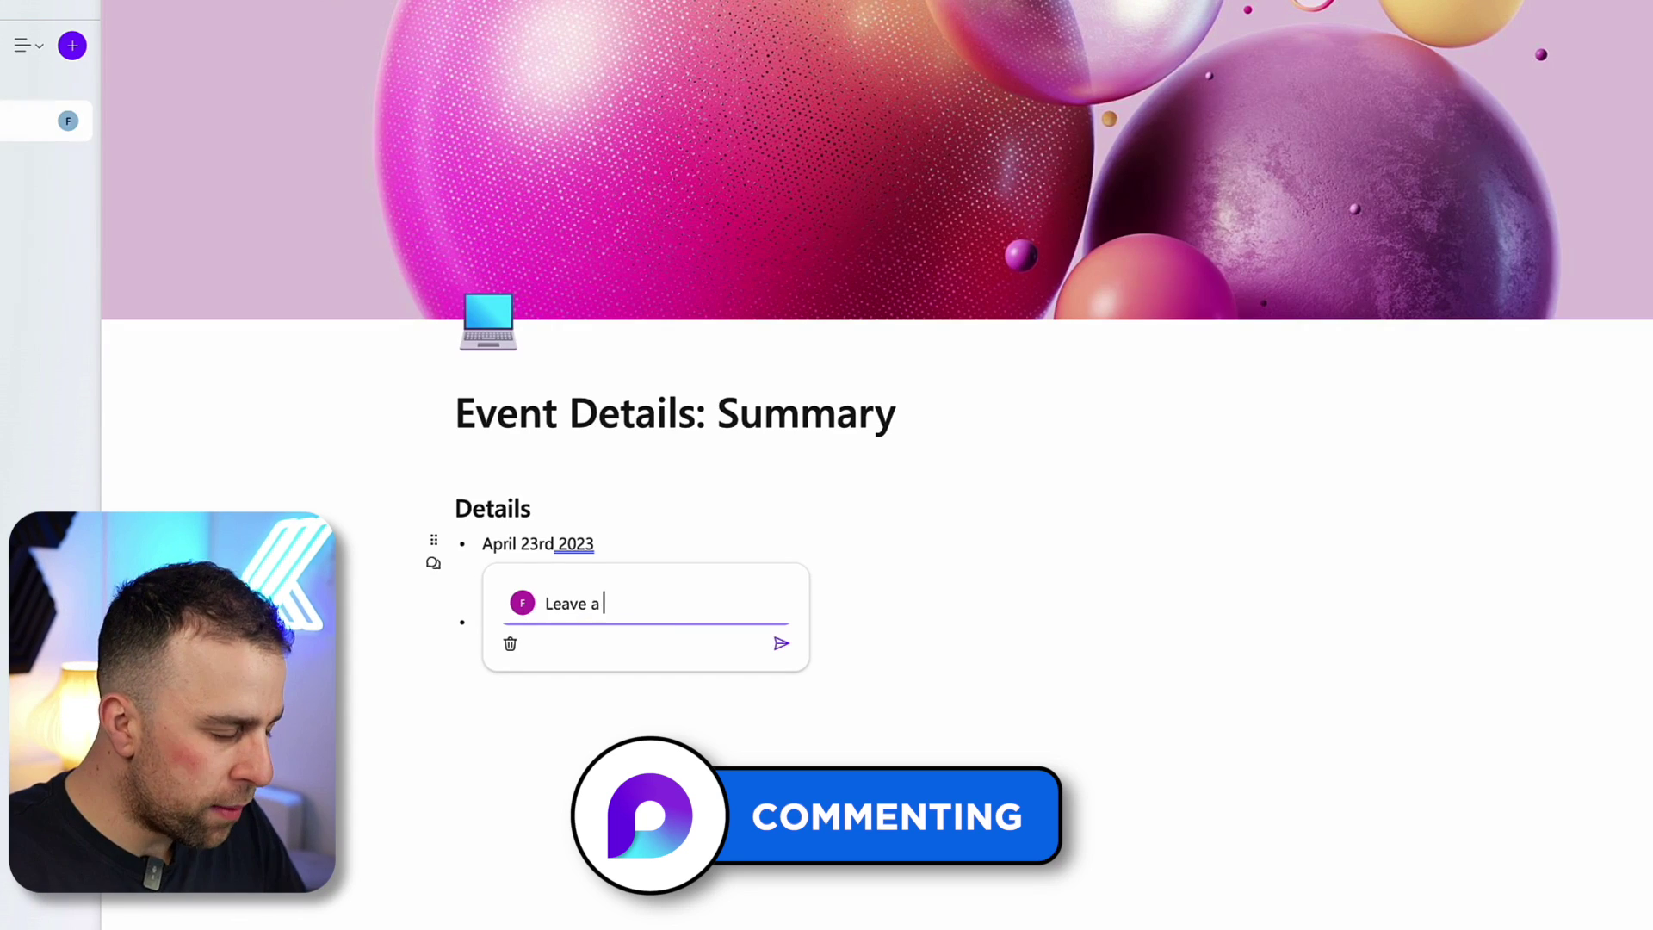
type("comment!")
key("Return")
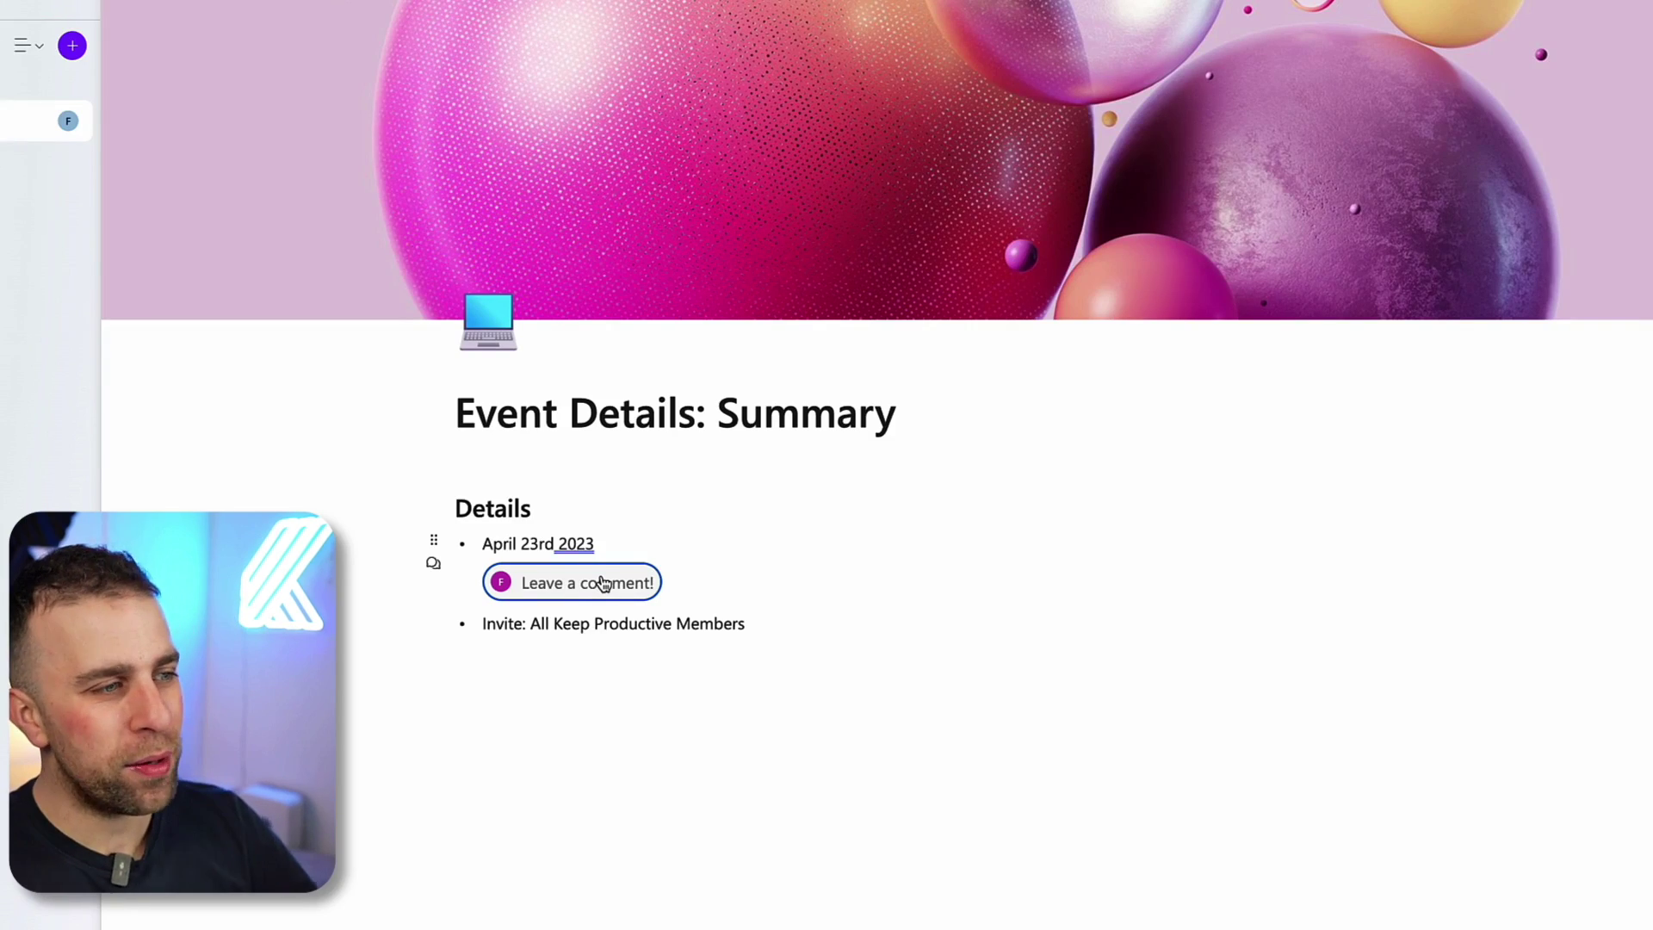
left_click(603, 585)
left_click(874, 634)
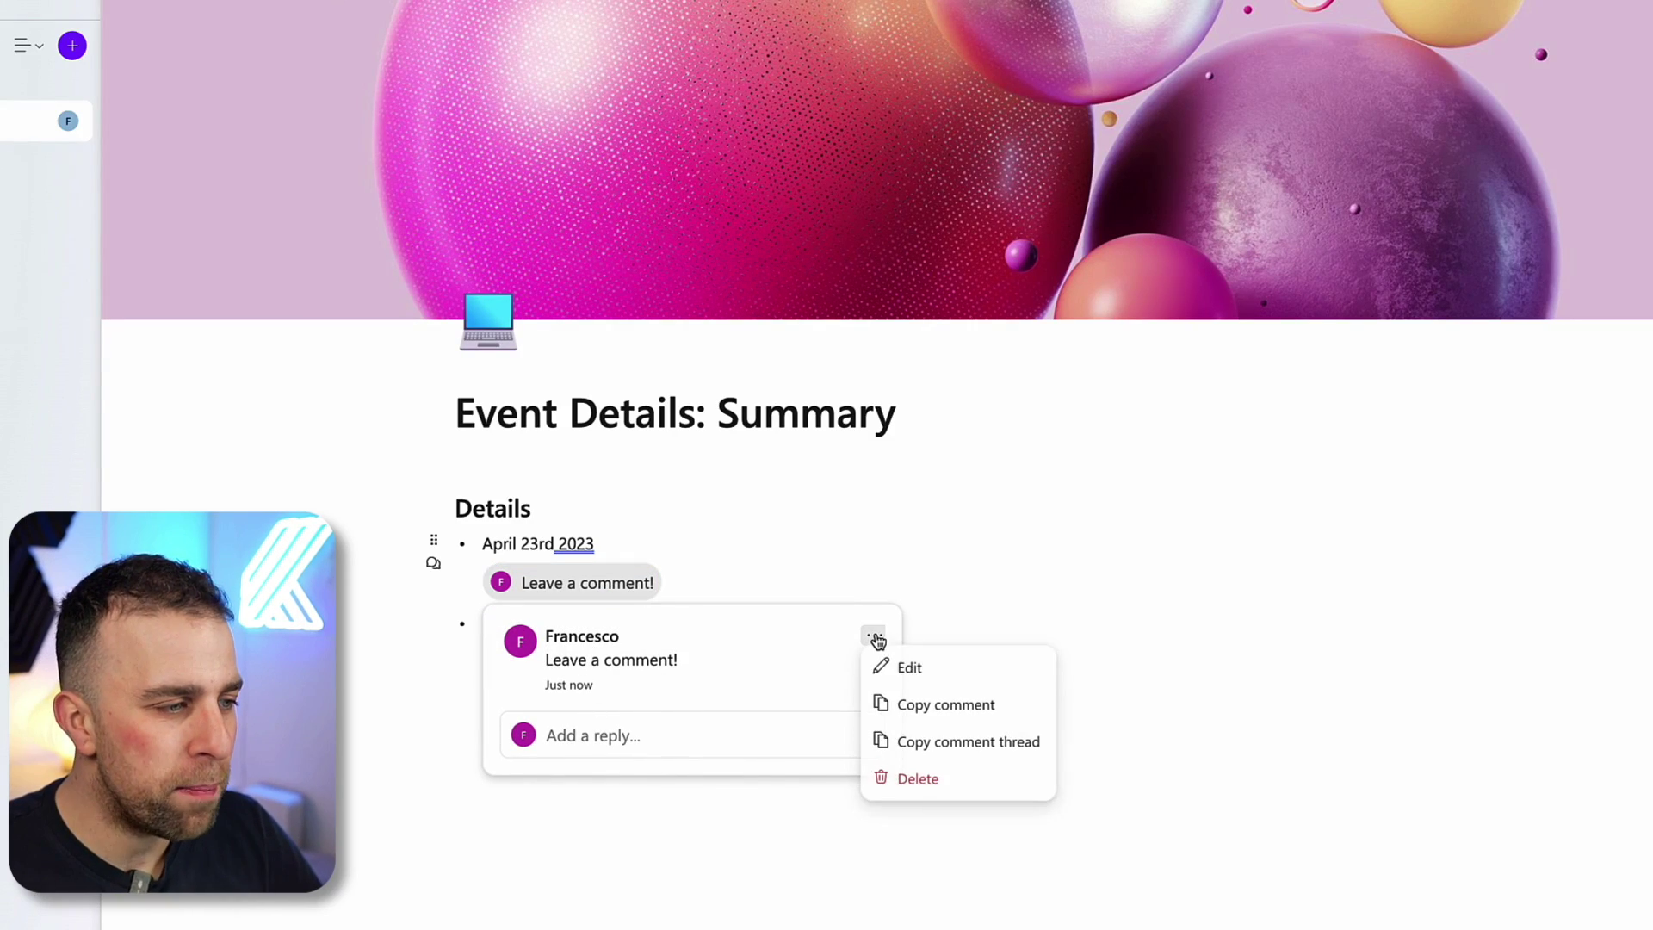
left_click(915, 781)
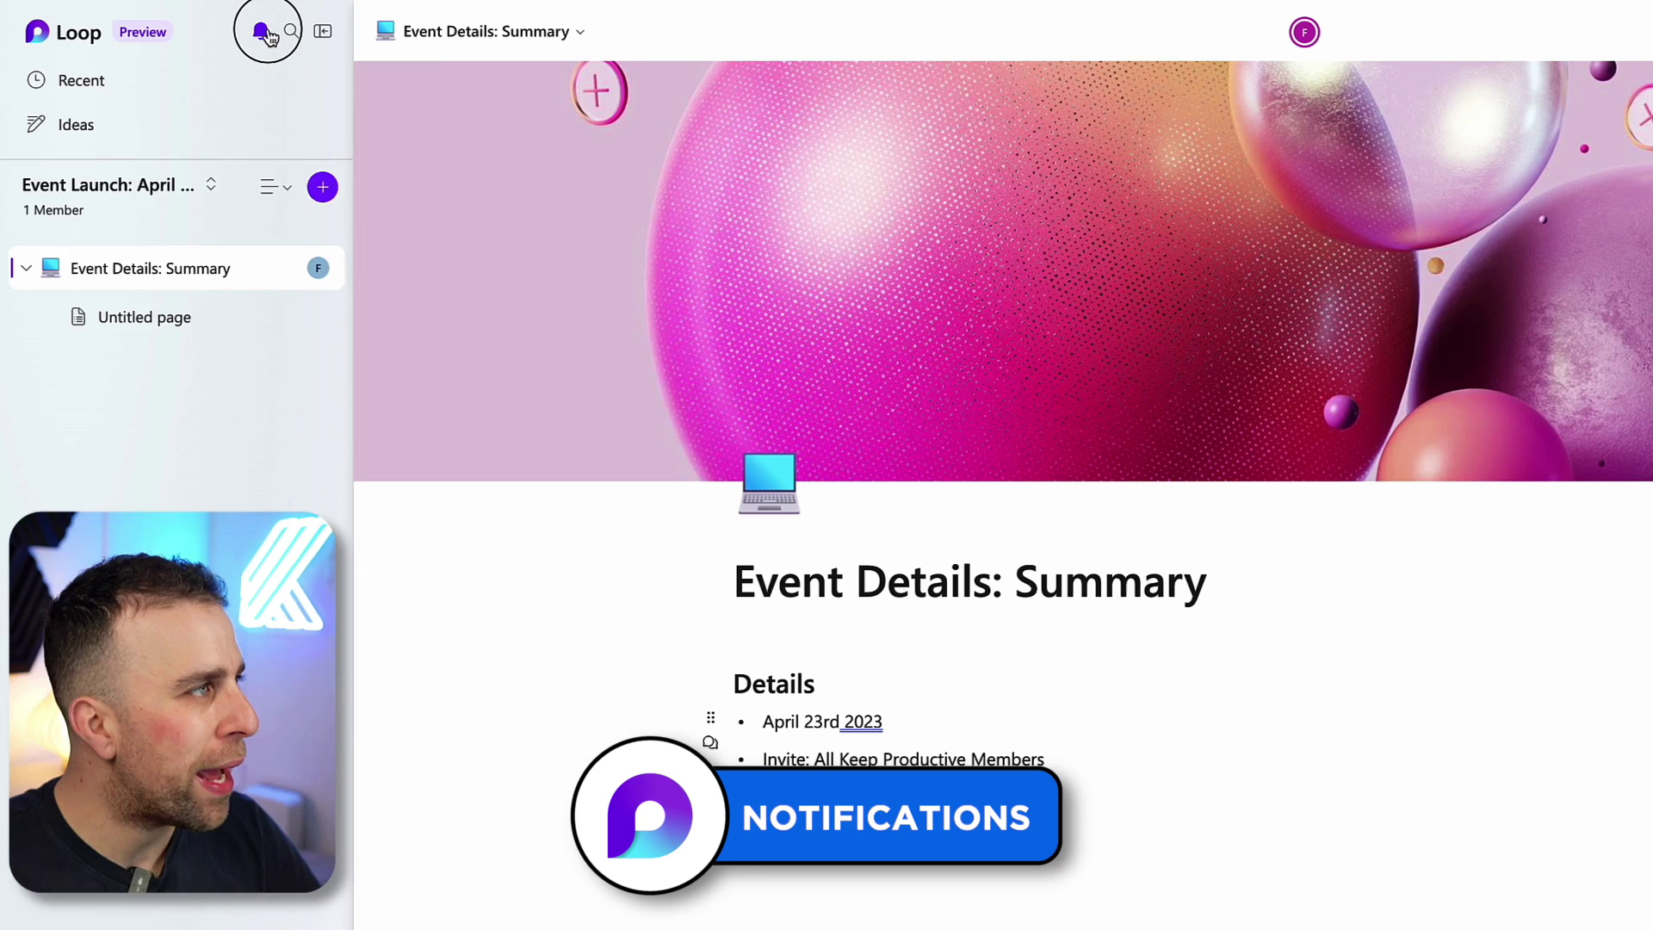
left_click(264, 33)
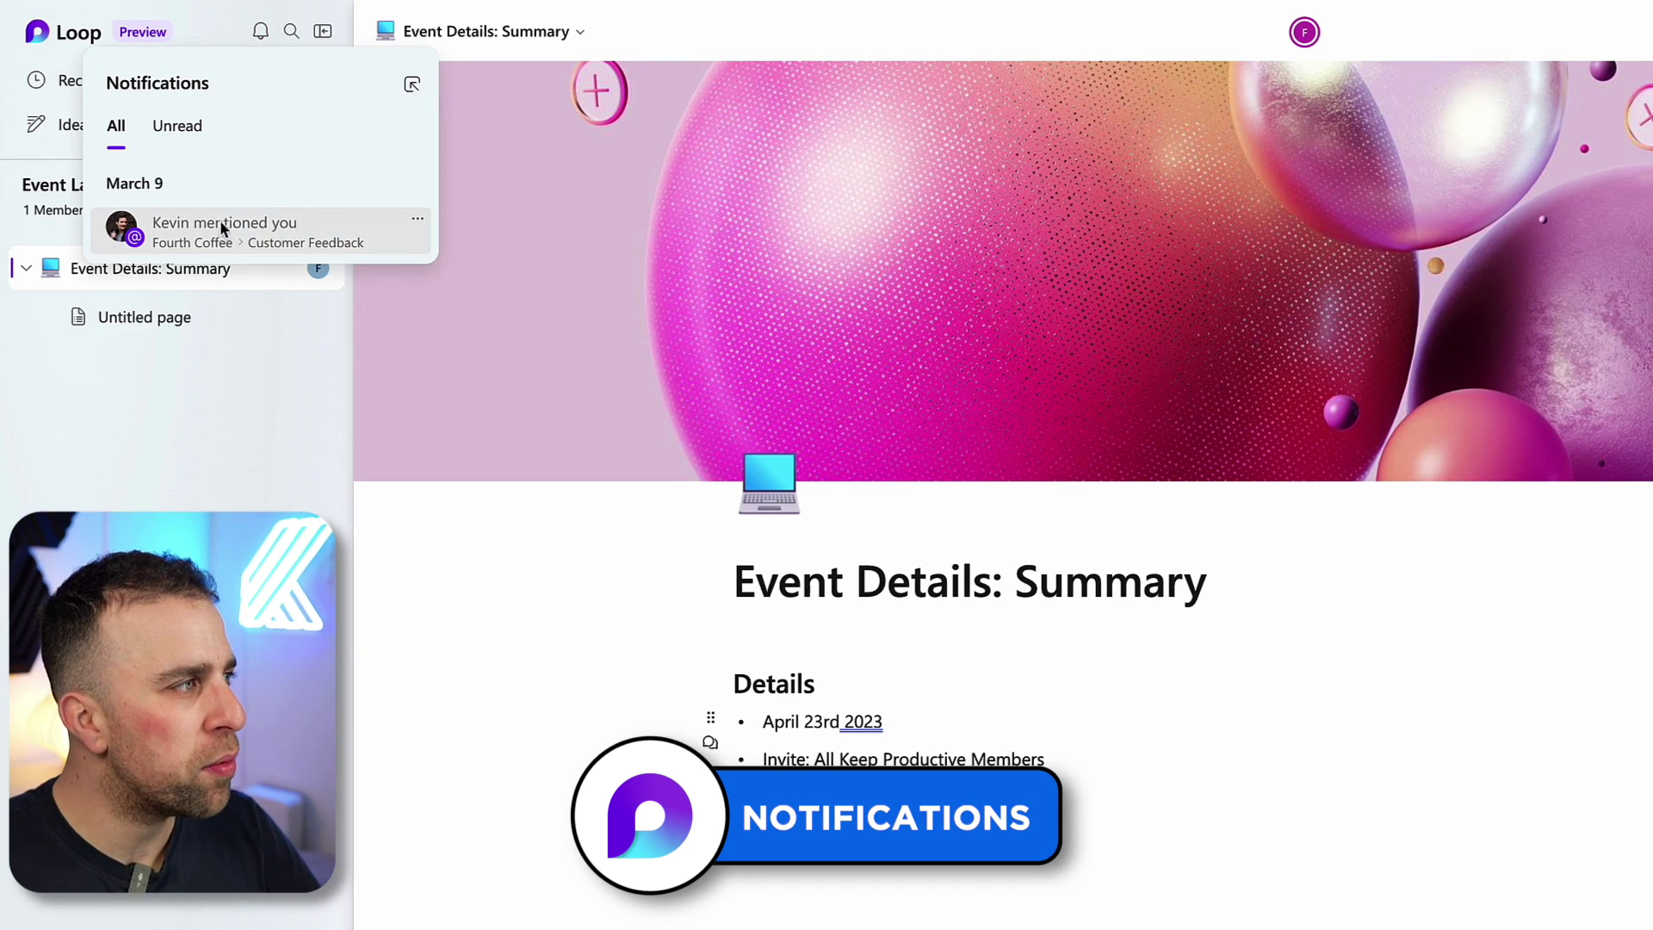
left_click(163, 138)
left_click(124, 140)
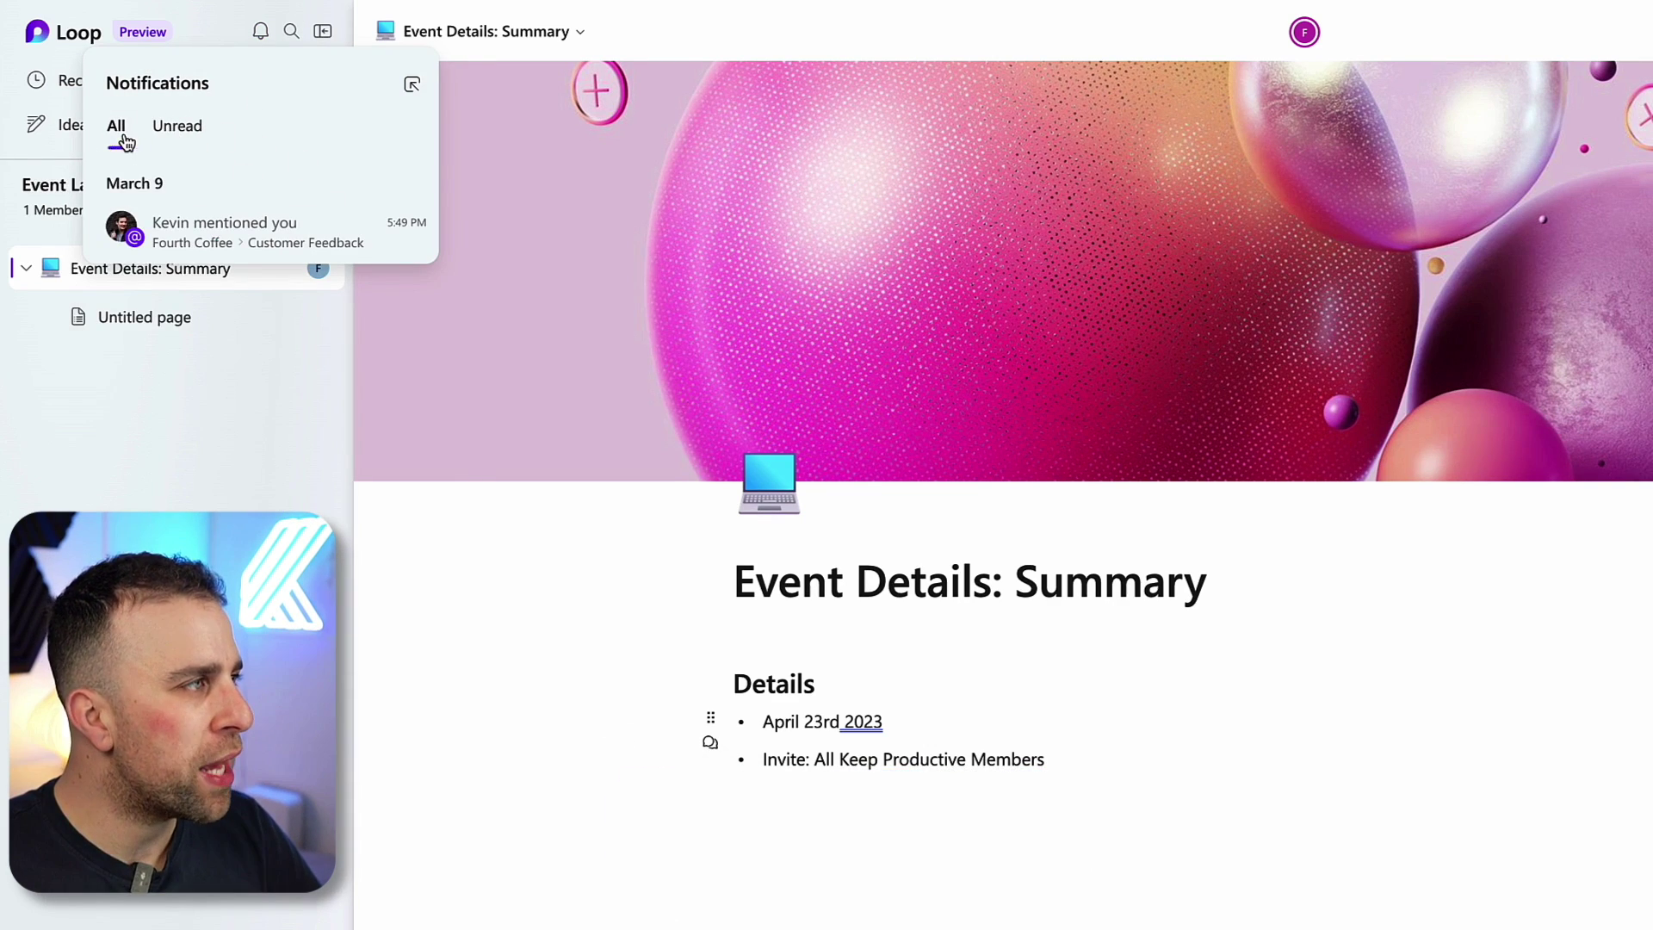
left_click(303, 430)
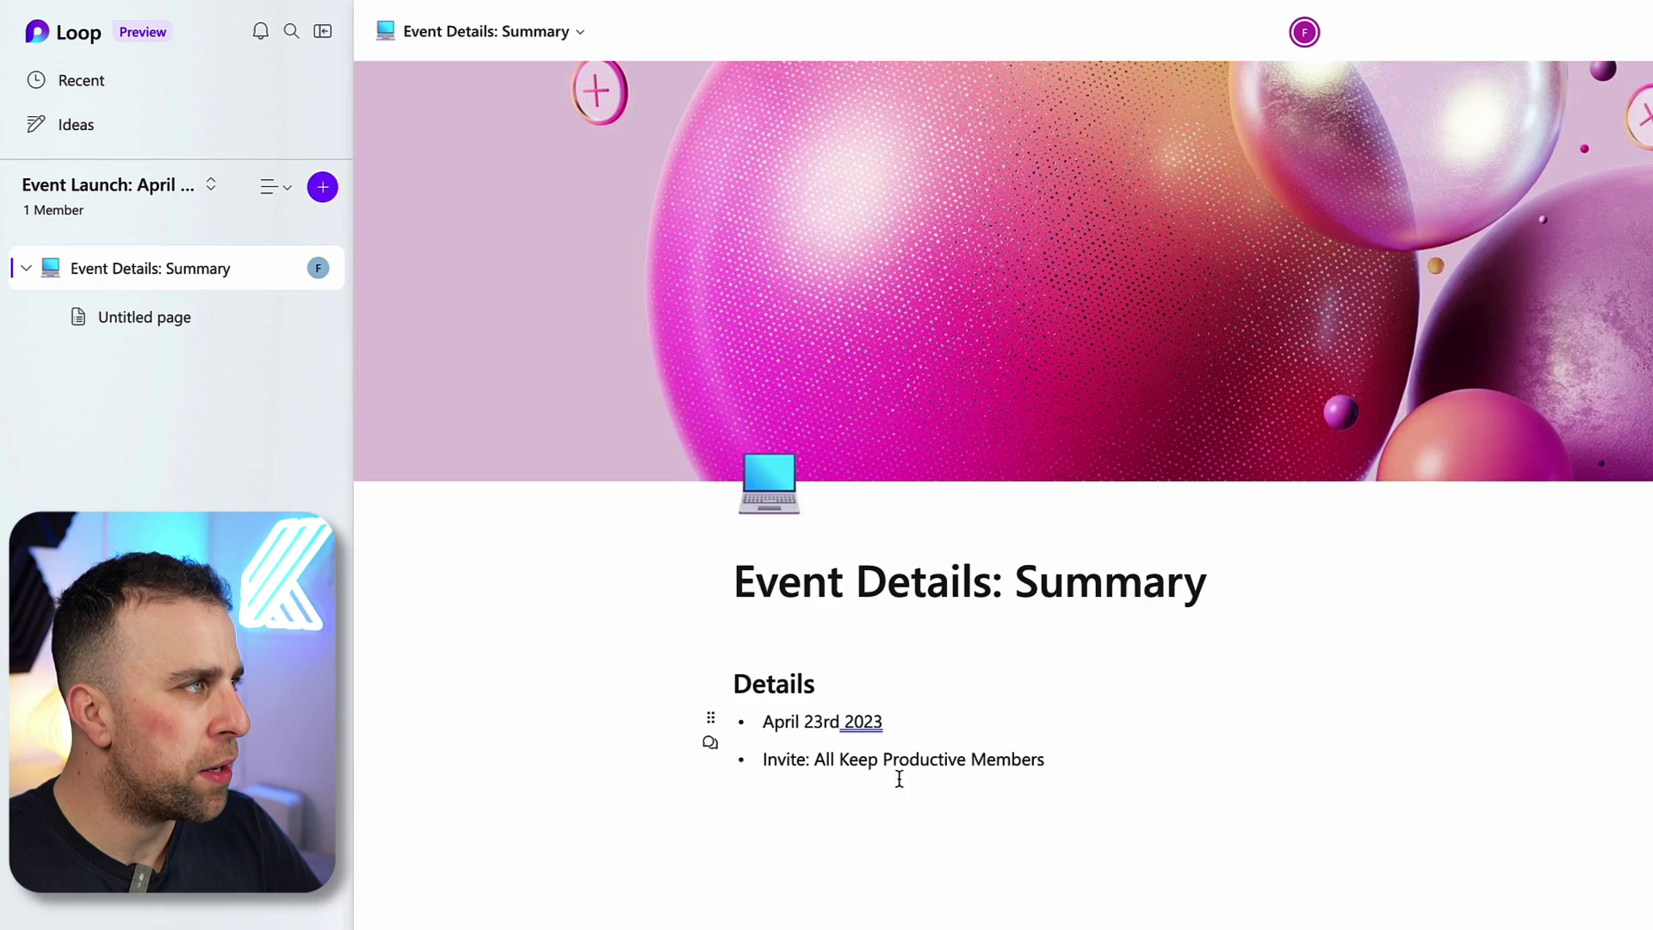
left_click(1125, 776)
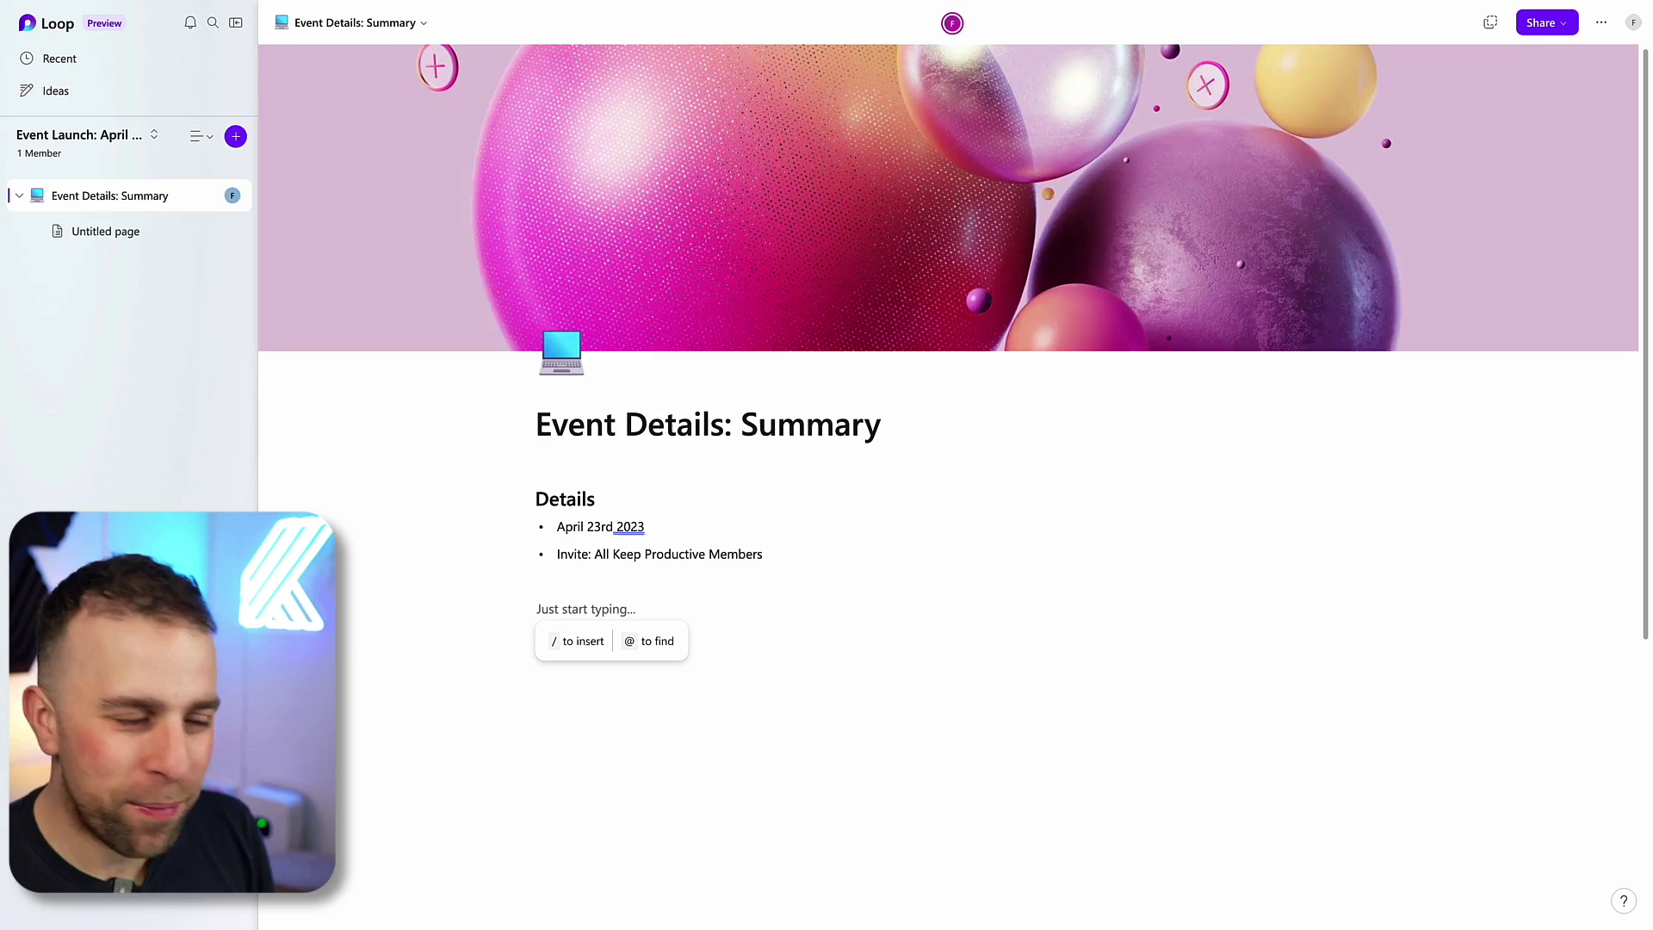
Insert a table with /table and sort it ascending by Column 1
type("/tabl")
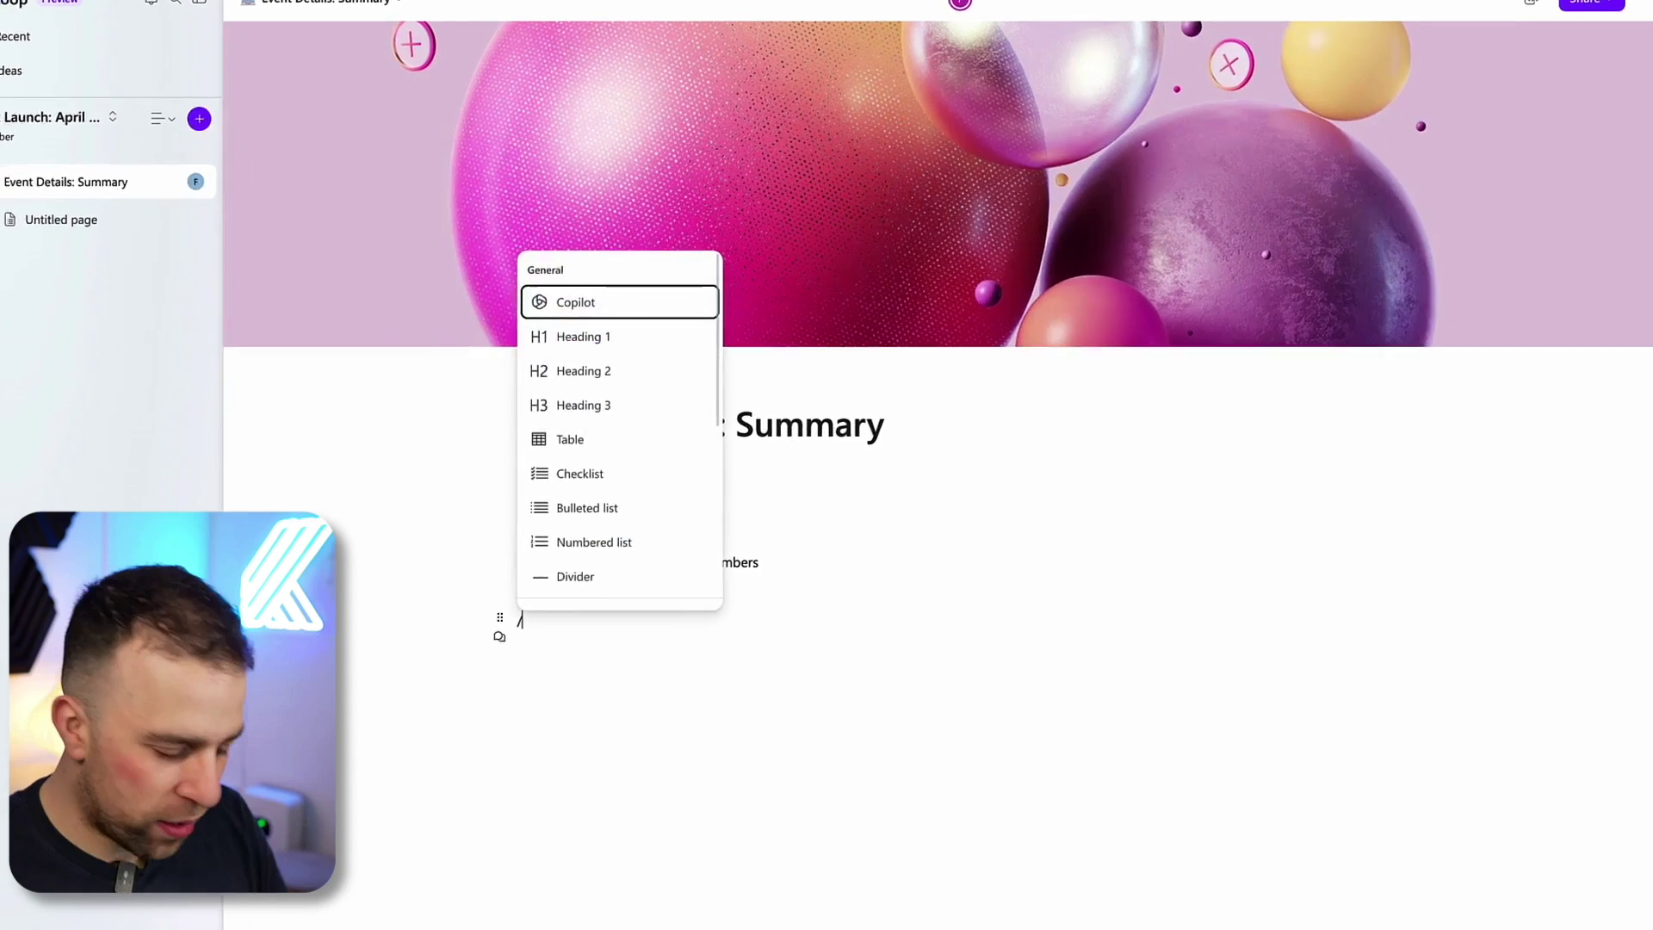
type("e")
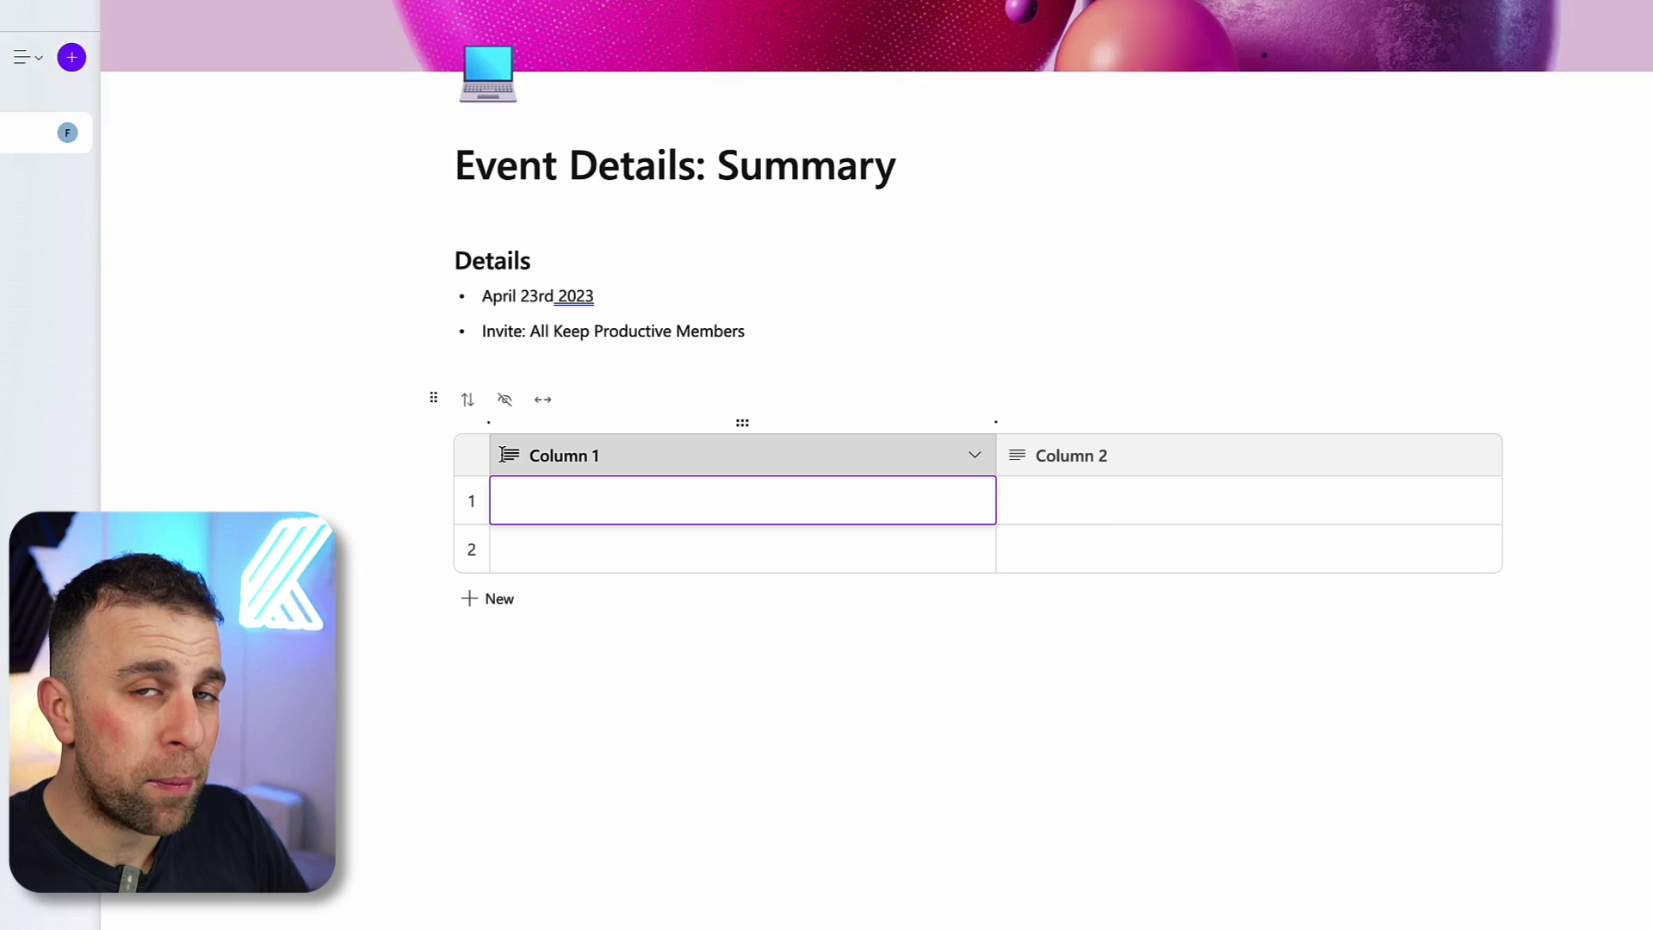
left_click(434, 401)
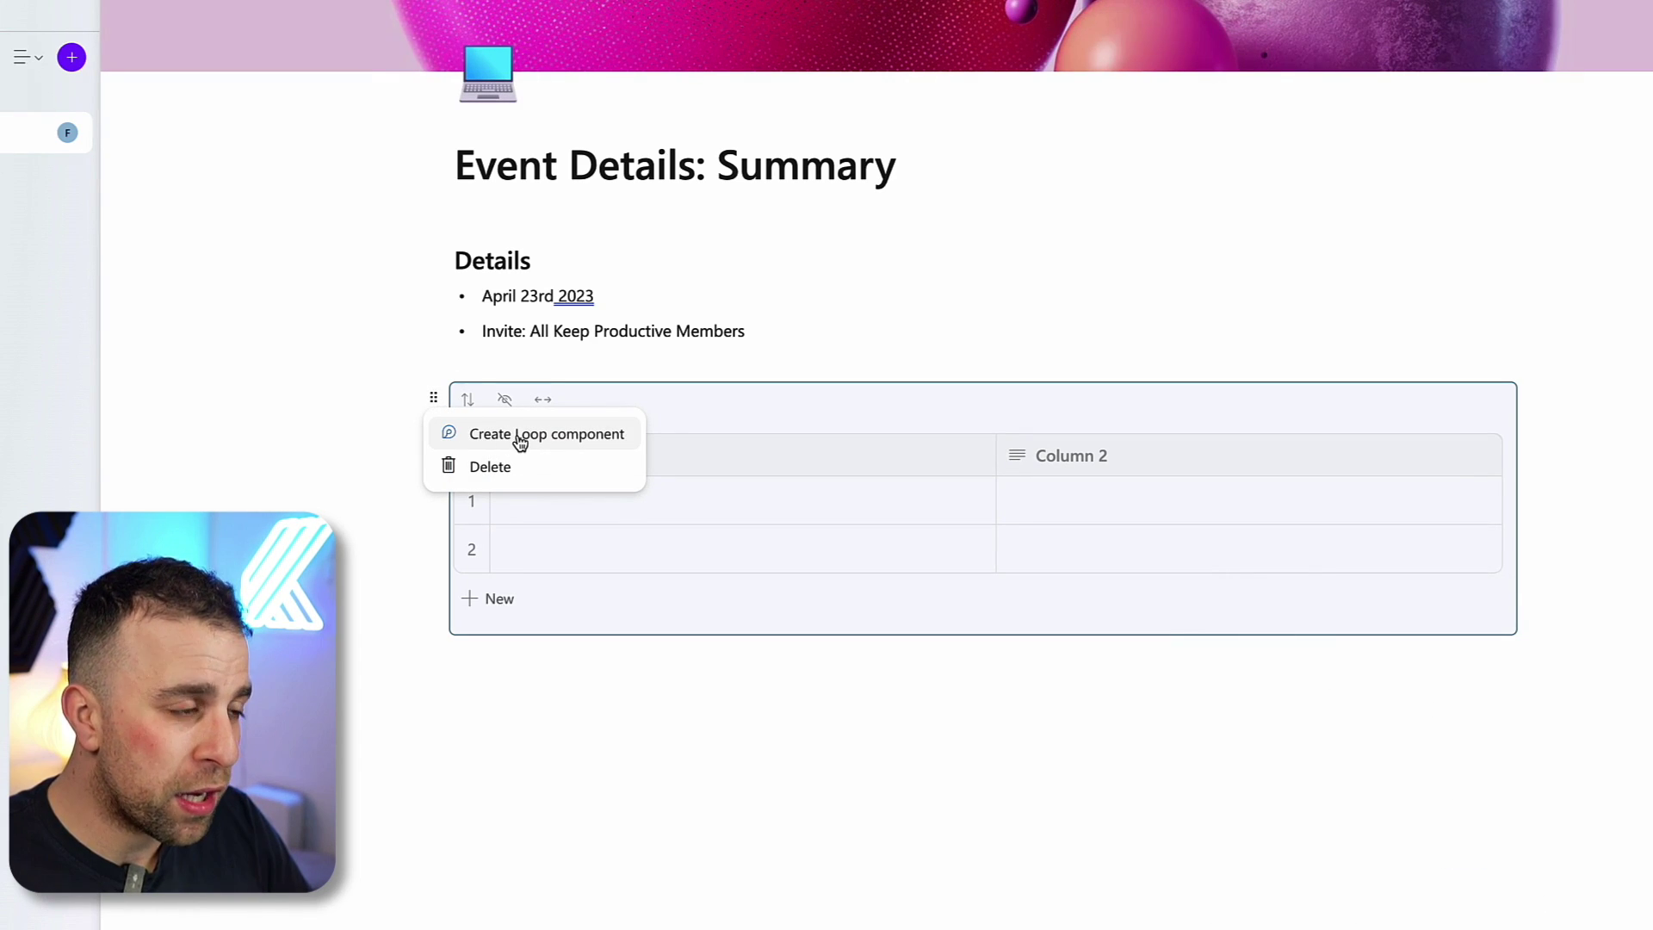
left_click(315, 444)
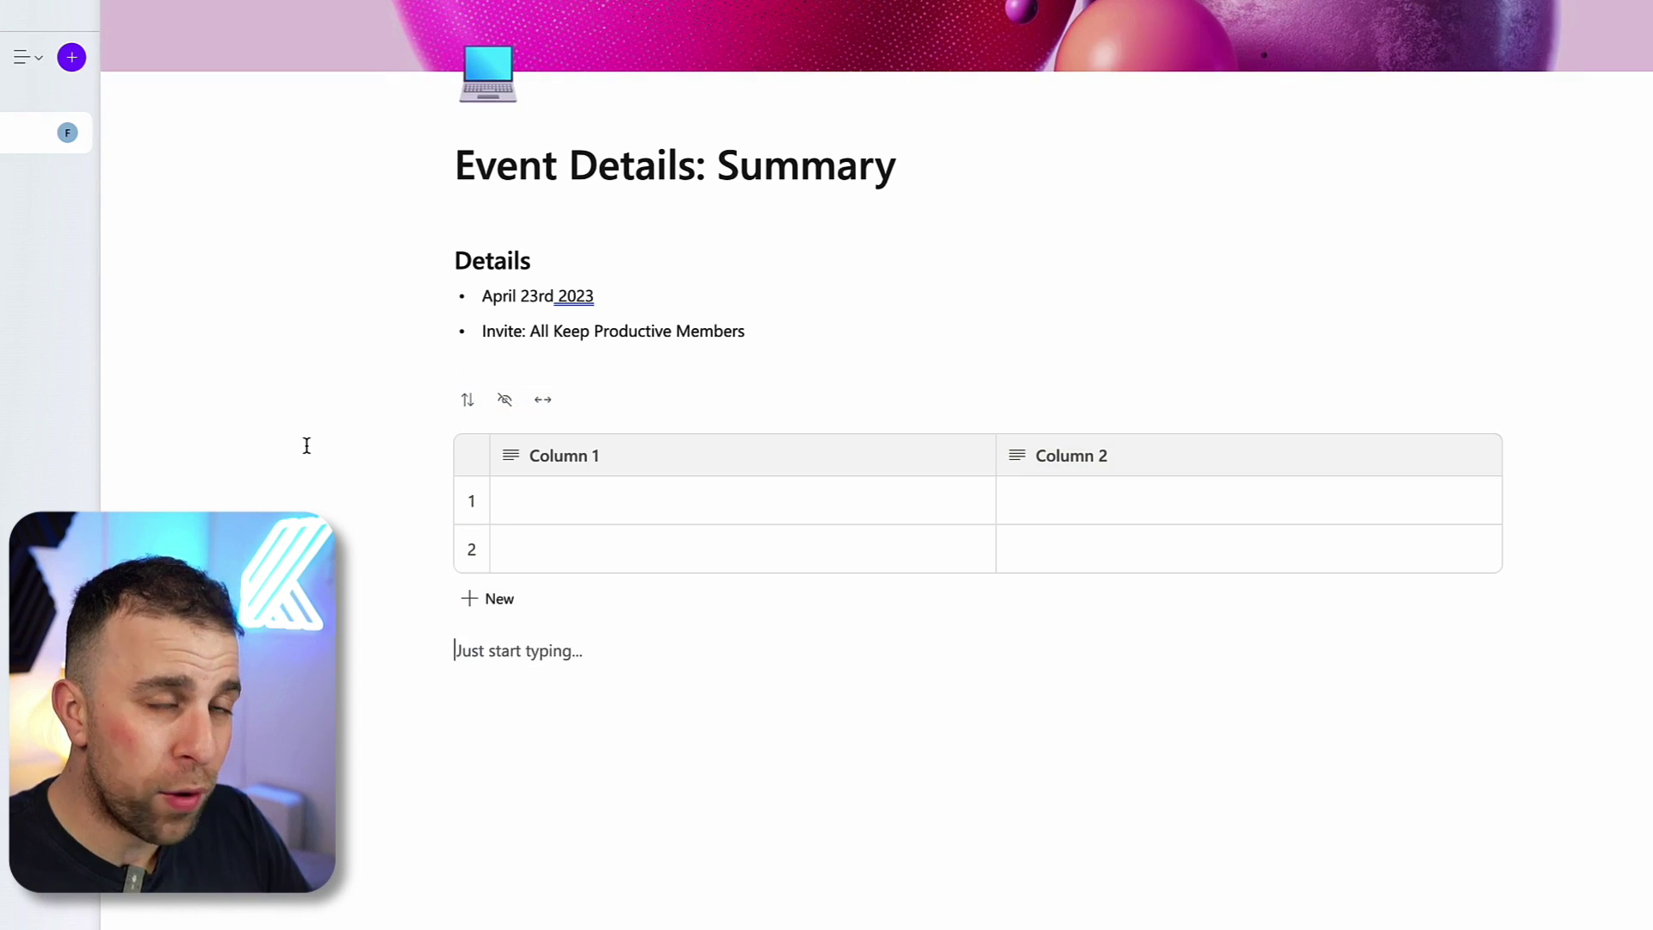
left_click(470, 403)
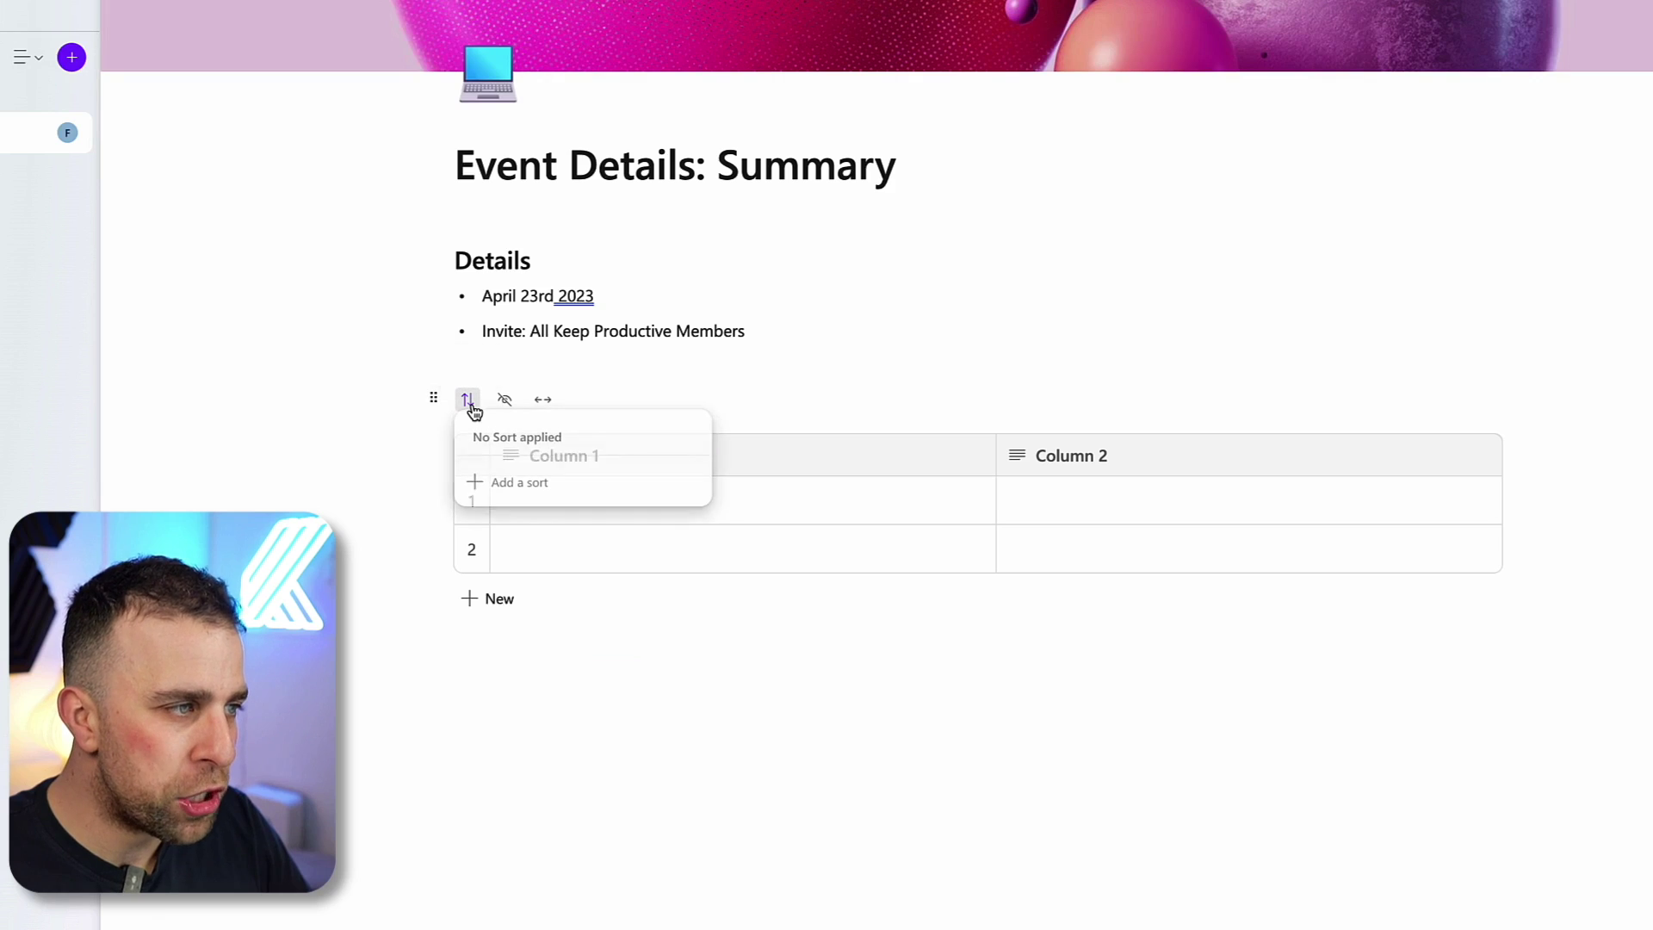
left_click(510, 484)
left_click(561, 440)
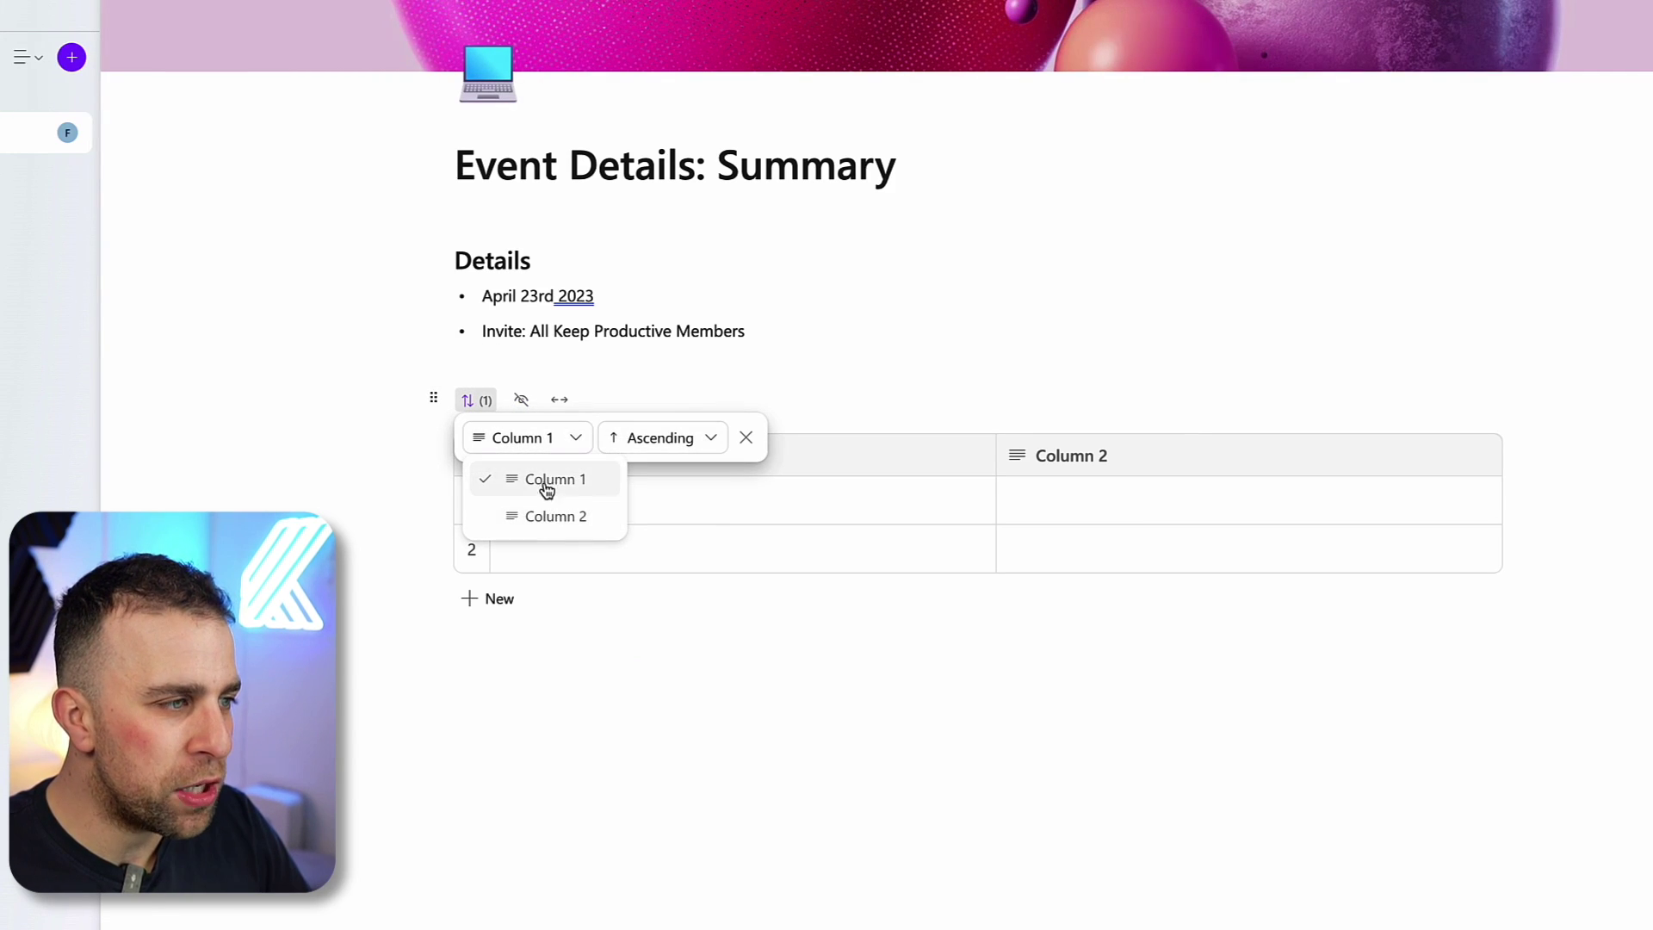
left_click(663, 438)
left_click(711, 396)
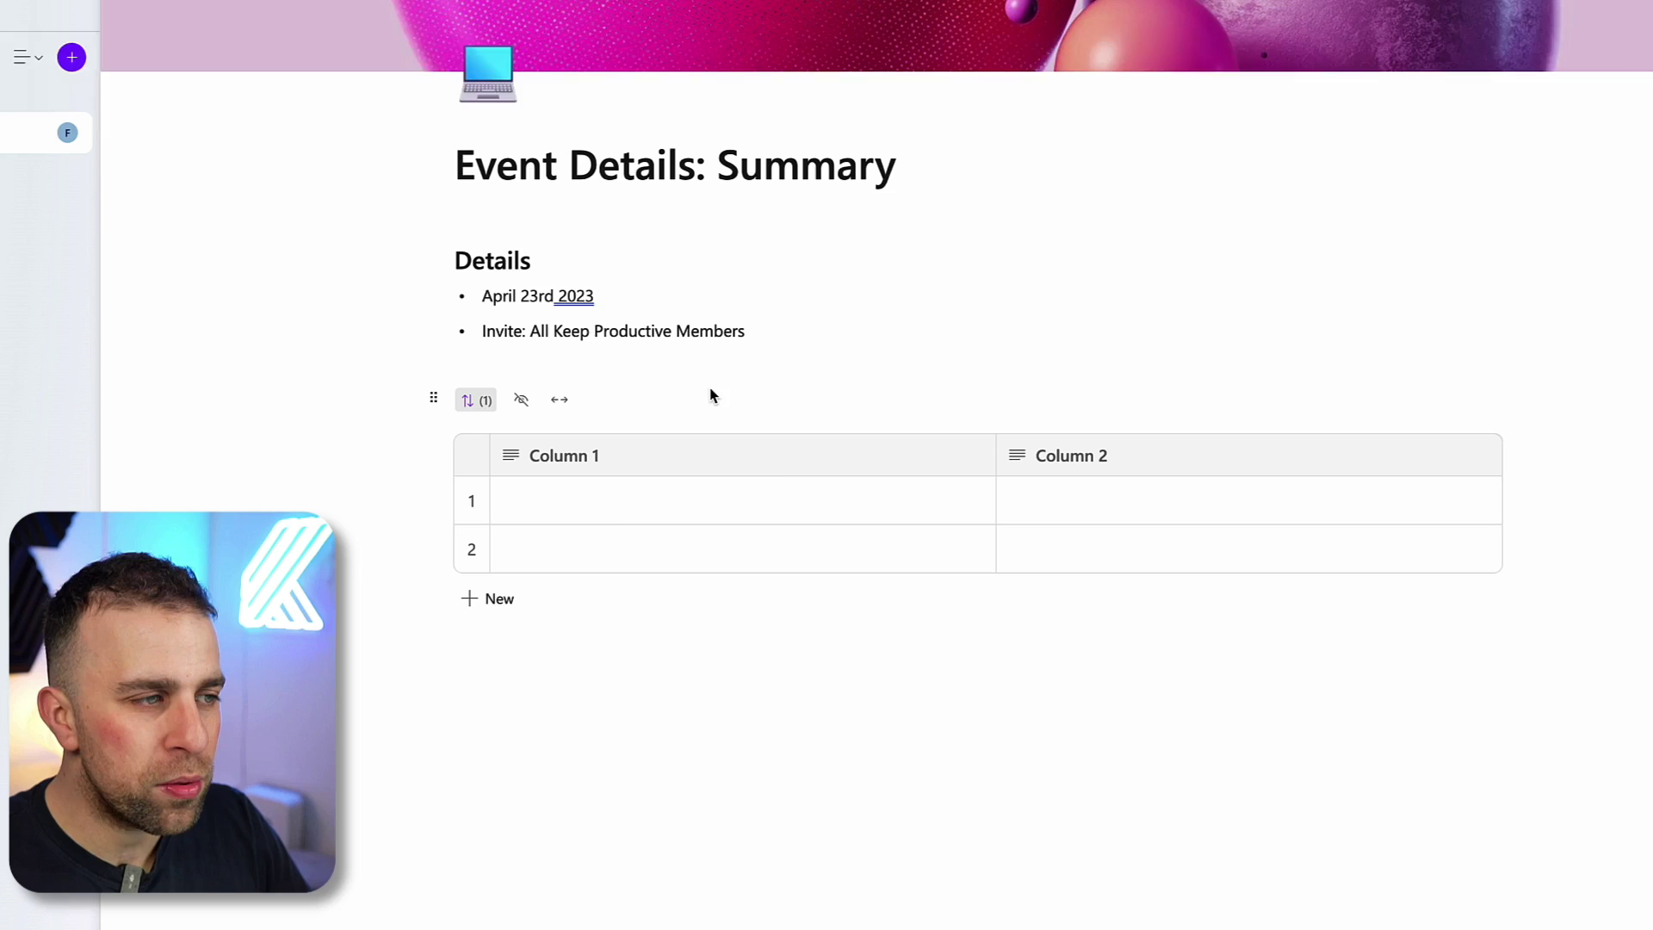
Try the column visibility, full-width and row options, leaving the table unchanged
left_click(520, 402)
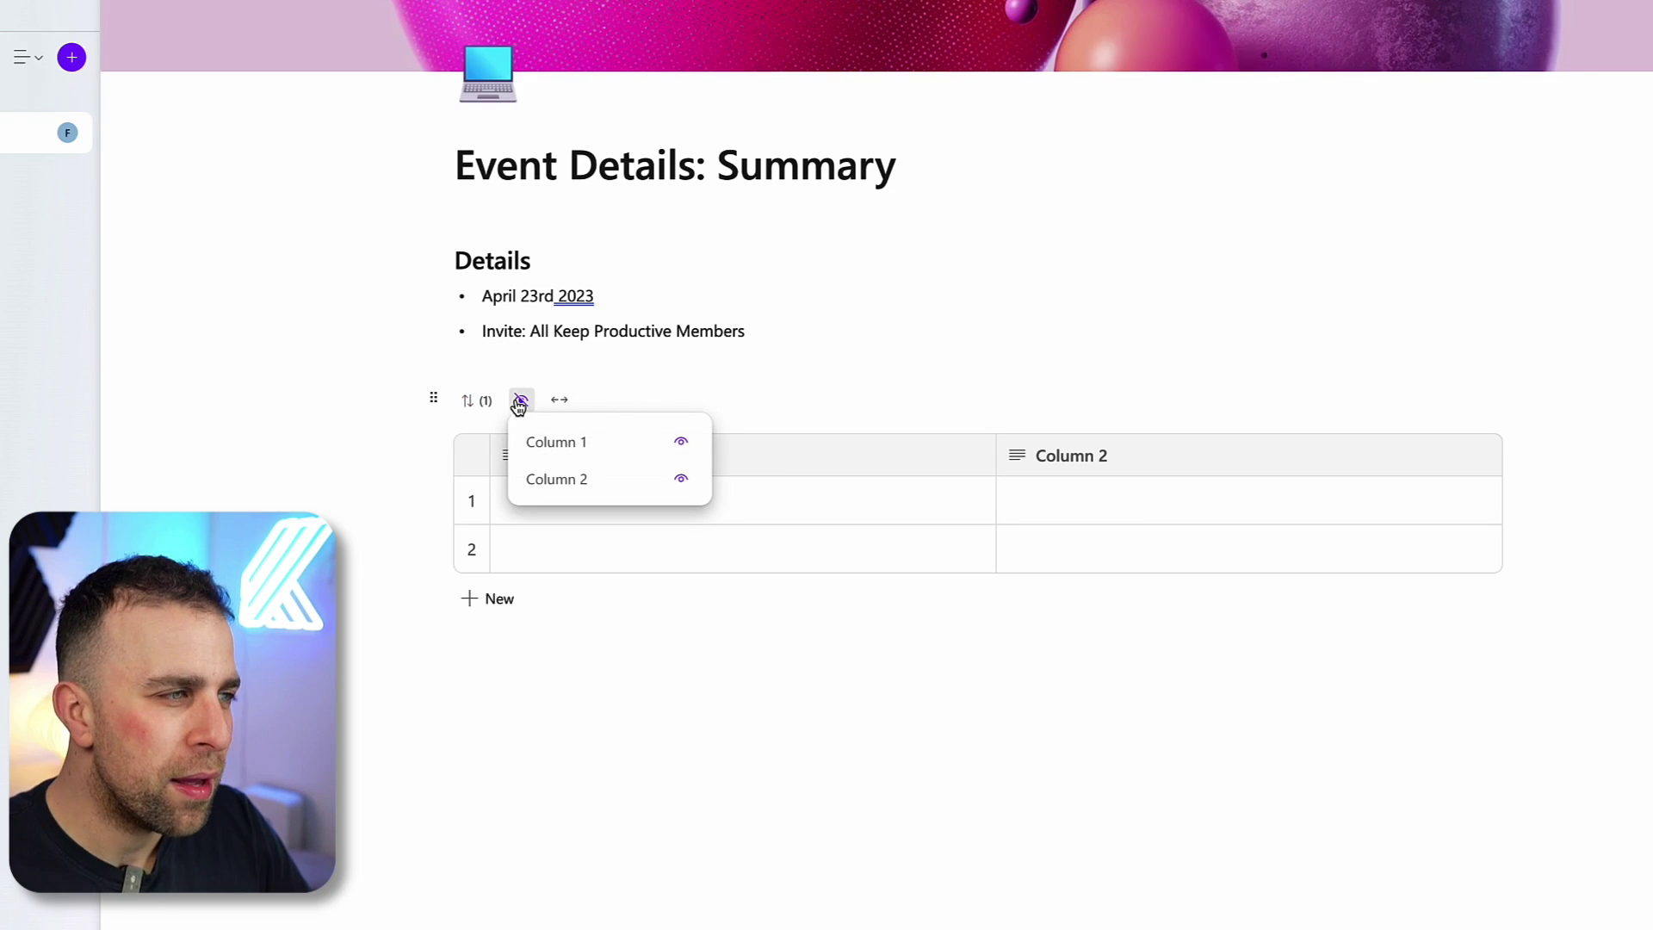
left_click(680, 445)
left_click(681, 444)
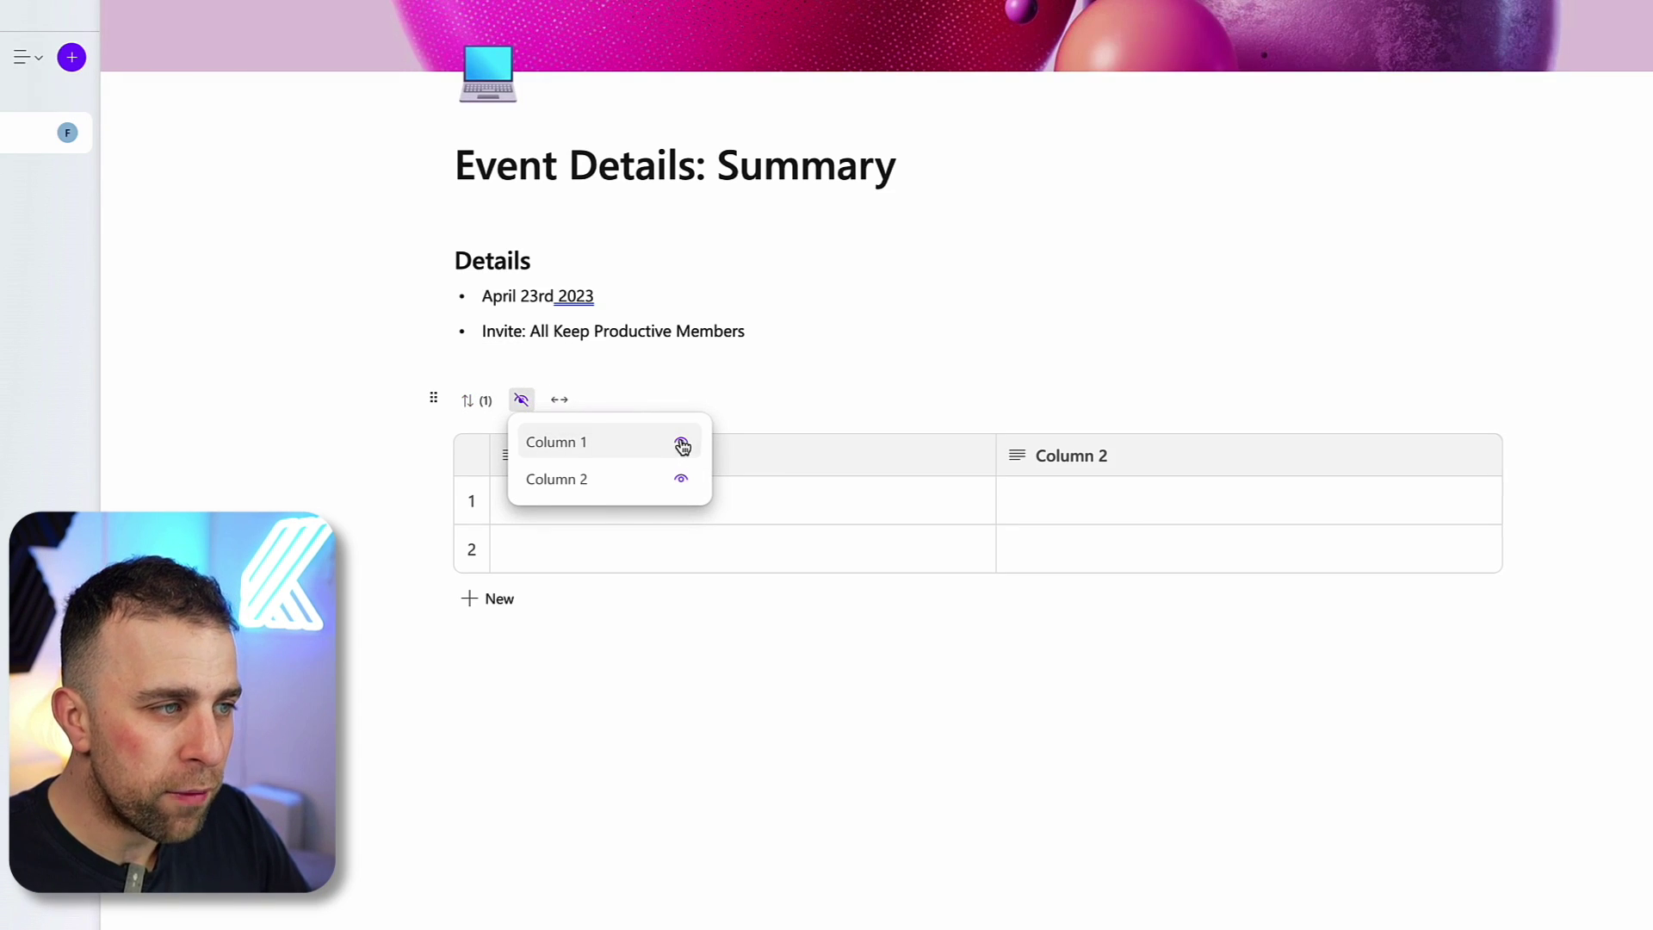
left_click(560, 395)
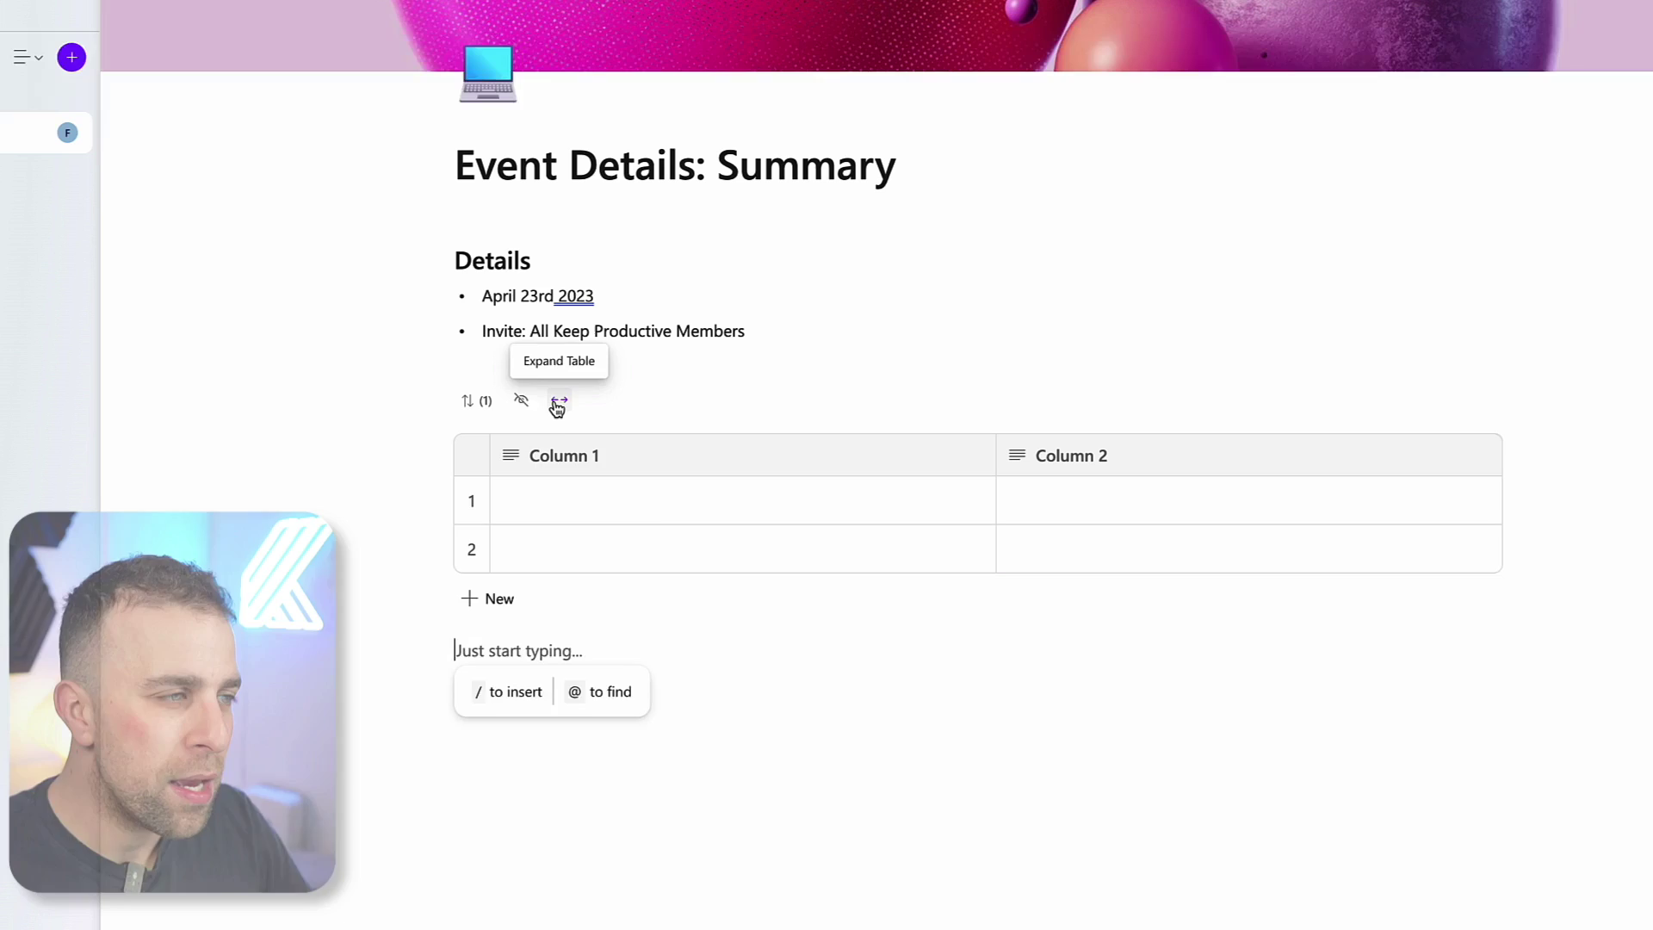
left_click(558, 403)
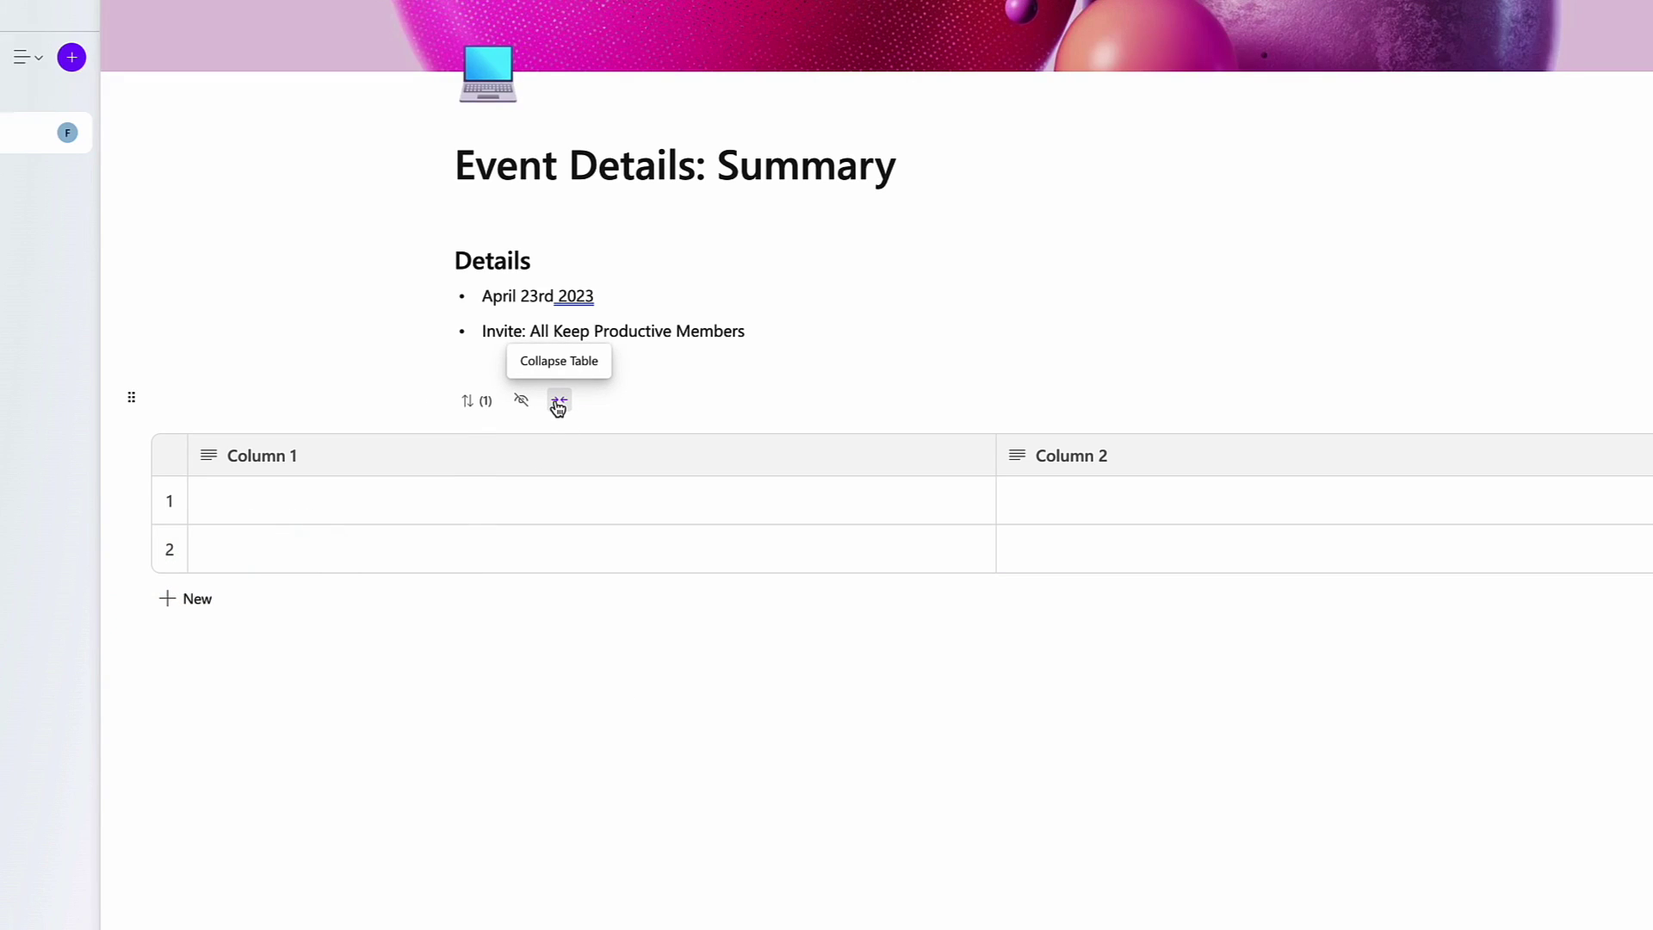
left_click(558, 404)
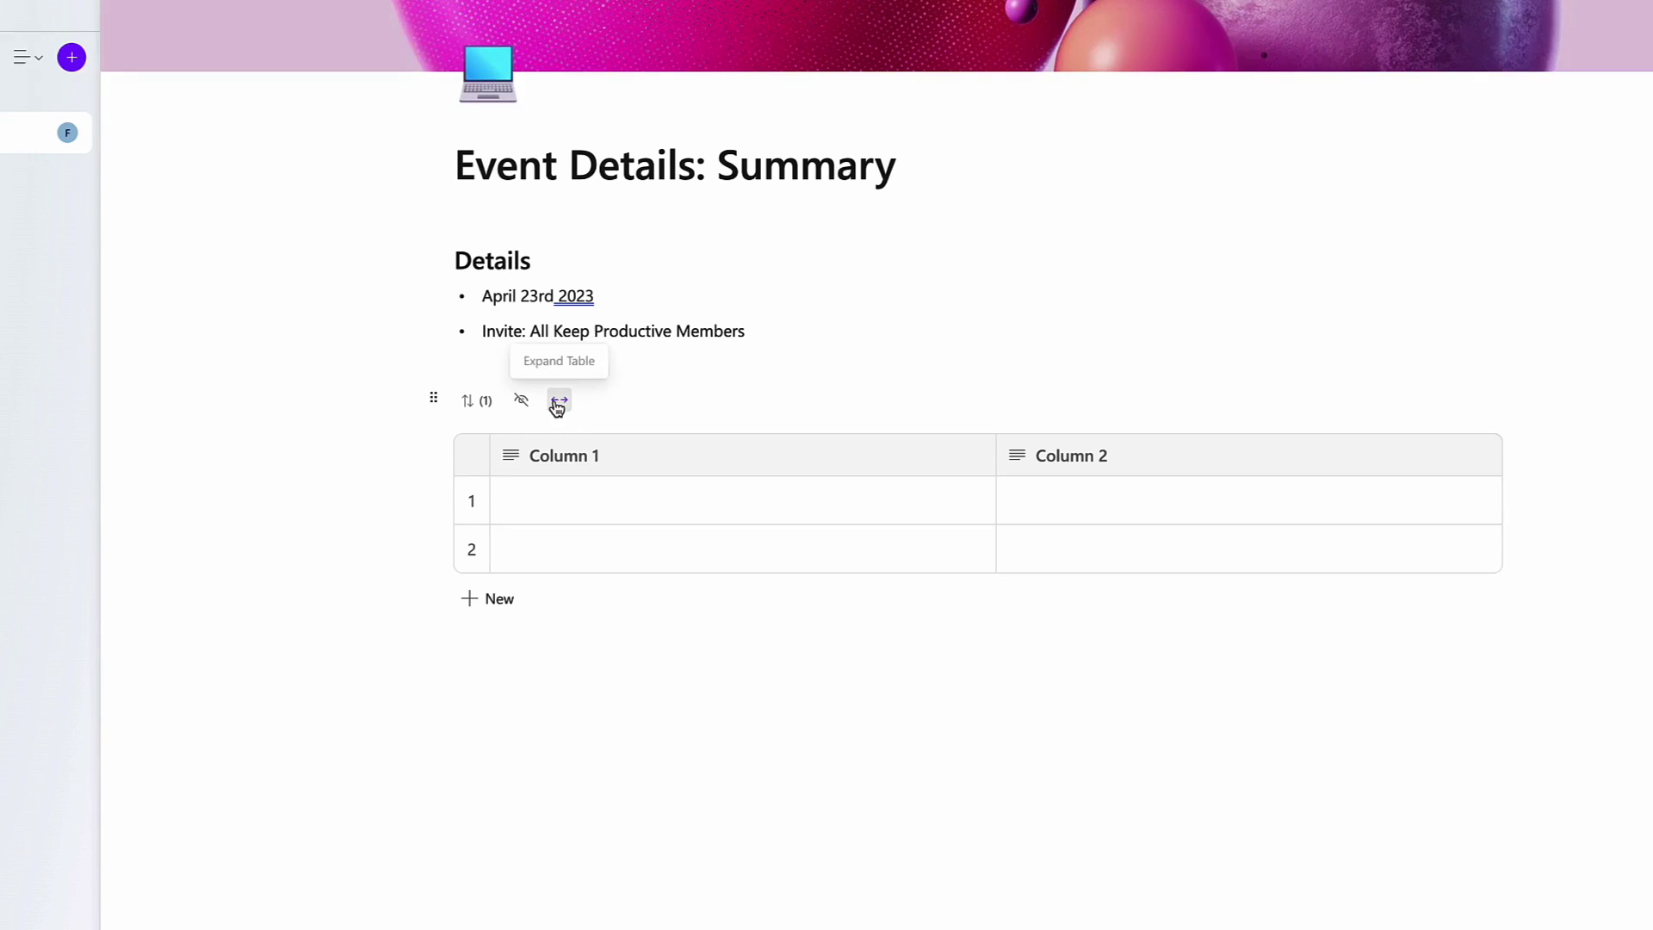
left_click(476, 507)
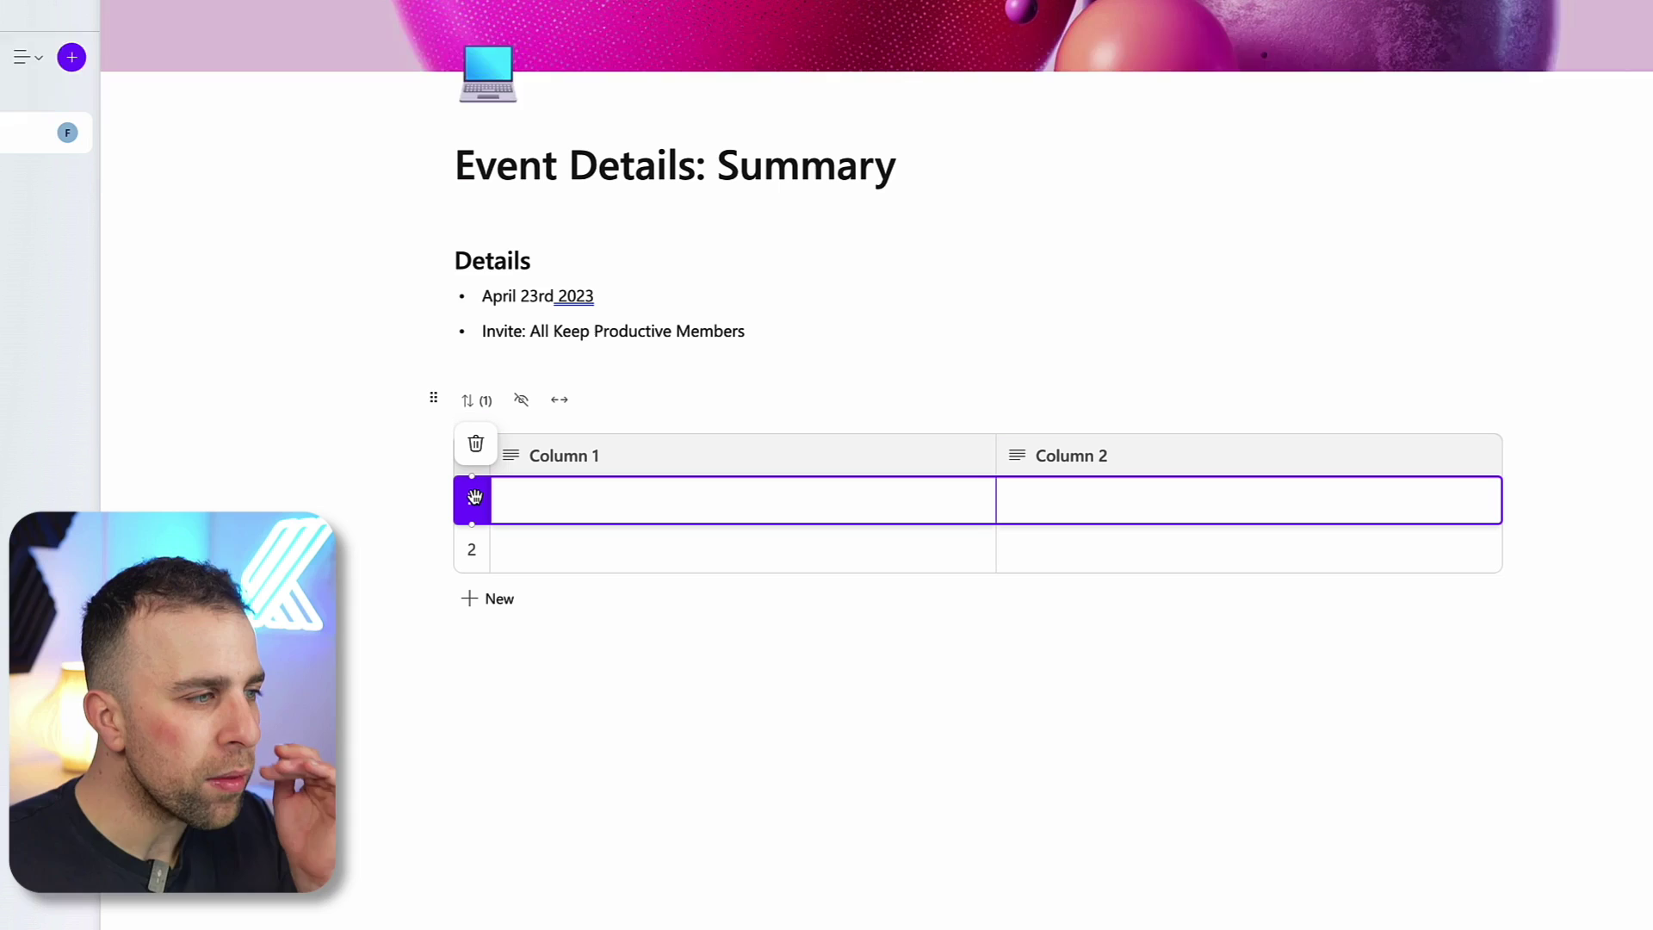
left_click(473, 546)
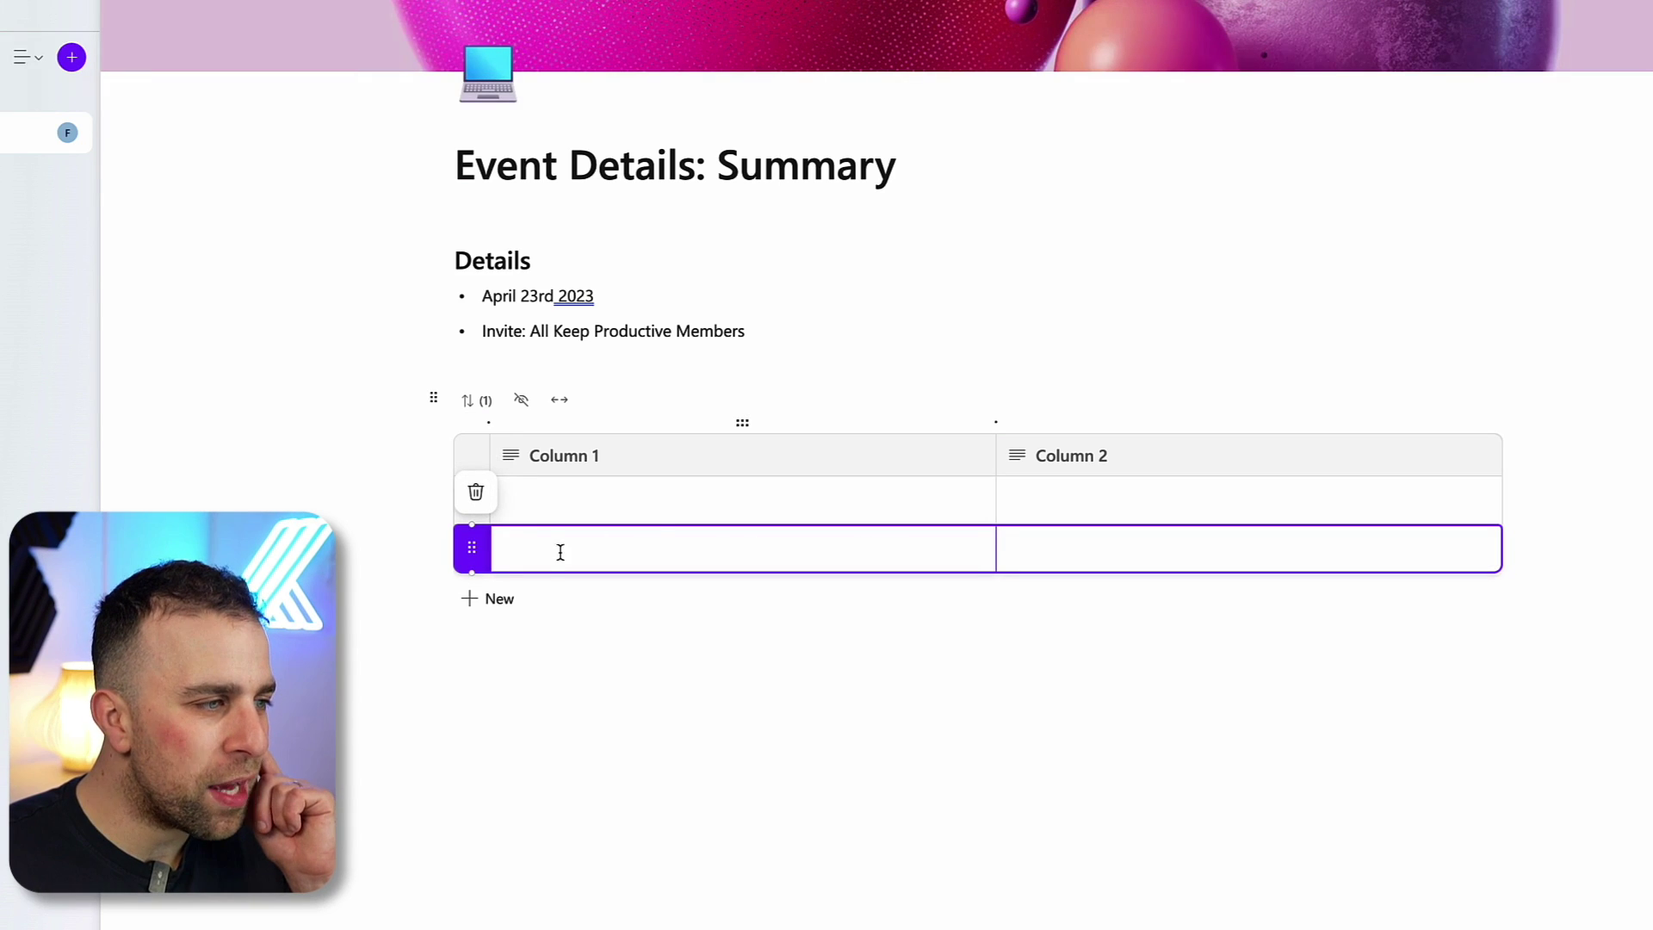
left_click(468, 546)
mouse_move(467, 547)
left_mouse_down()
mouse_move(359, 384)
mouse_move(431, 620)
mouse_move(388, 672)
mouse_move(449, 551)
left_mouse_up()
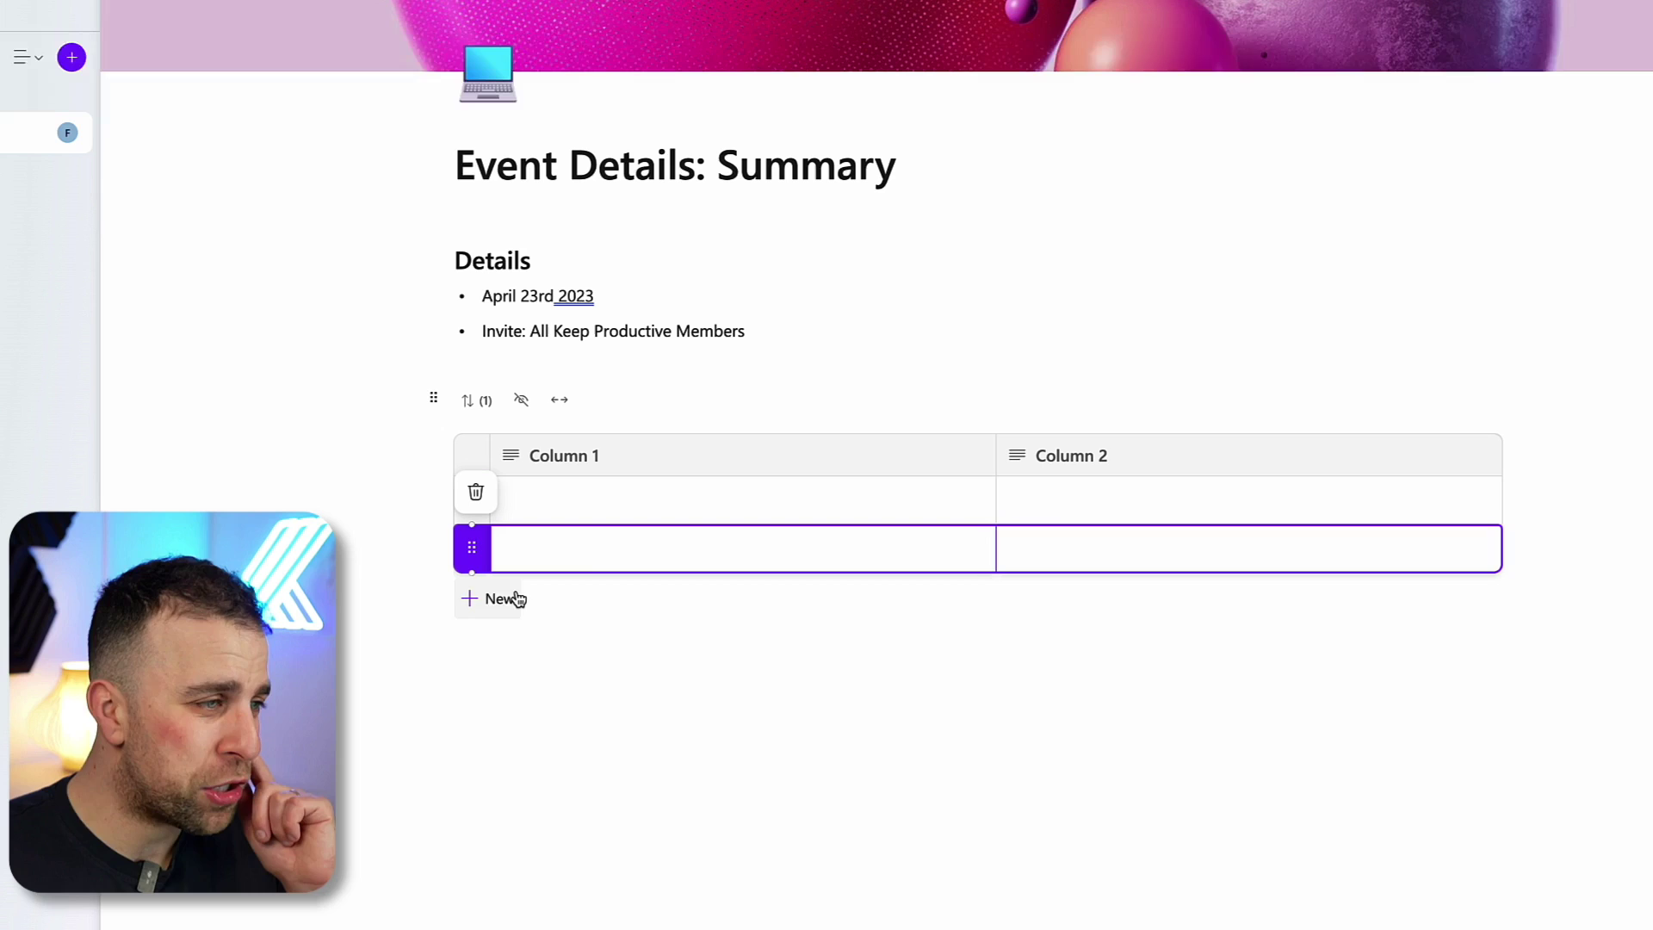
Change Column 1 to a 'Bento Priorities' label column with Large, Medium and Small
left_click(976, 461)
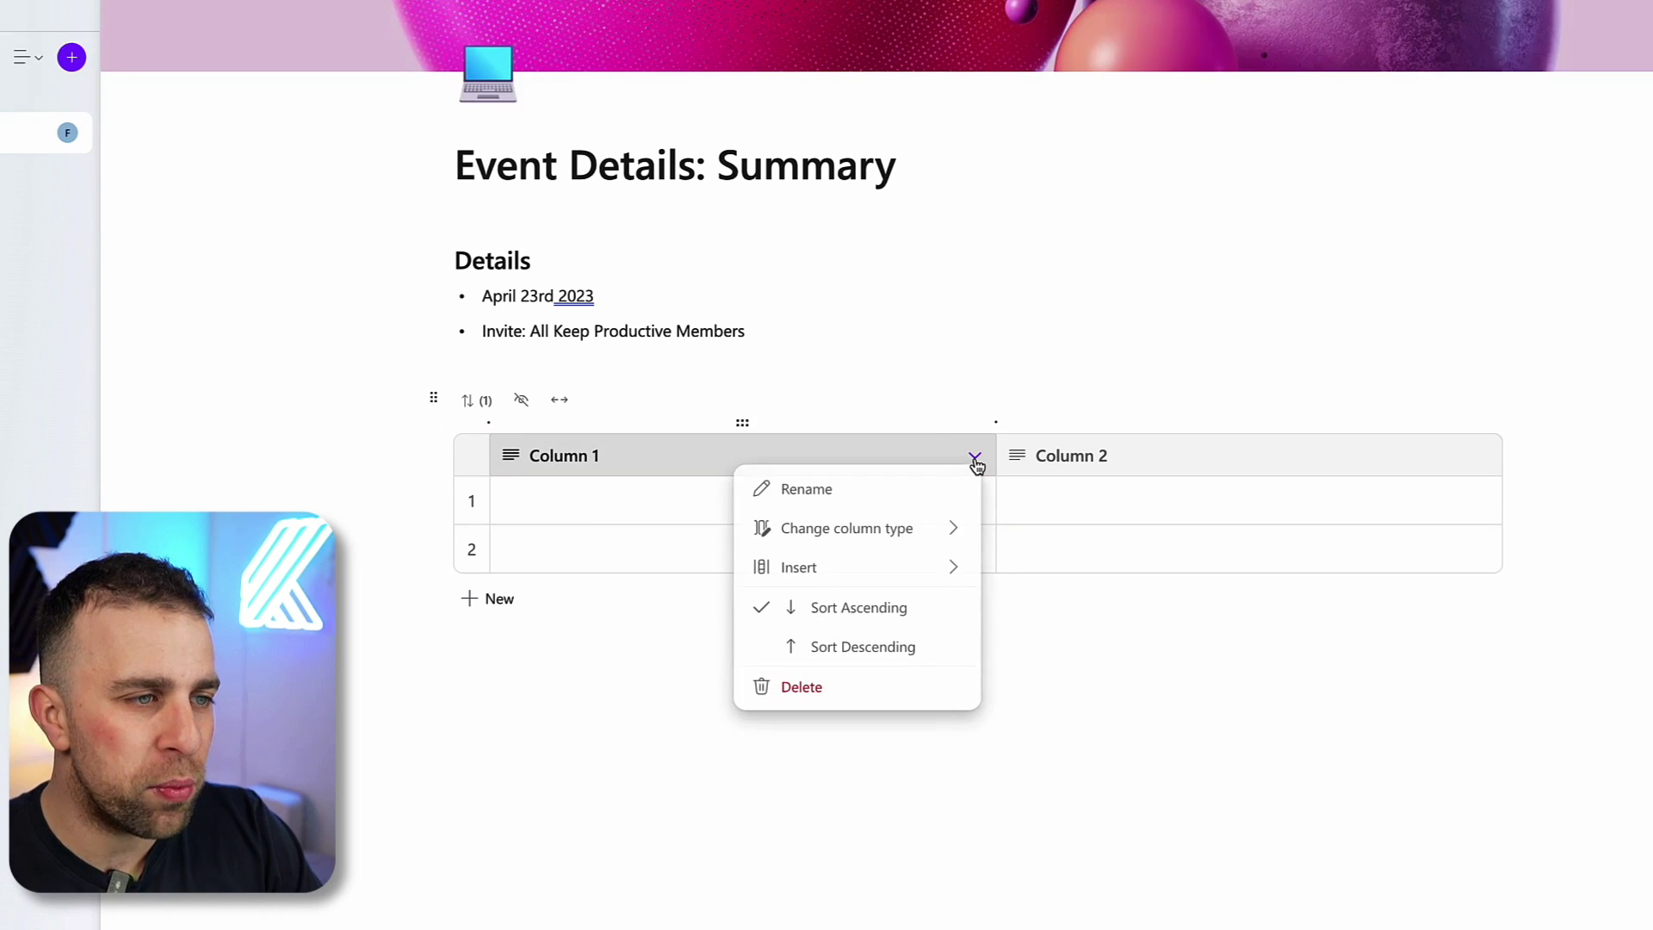
mouse_move(944, 534)
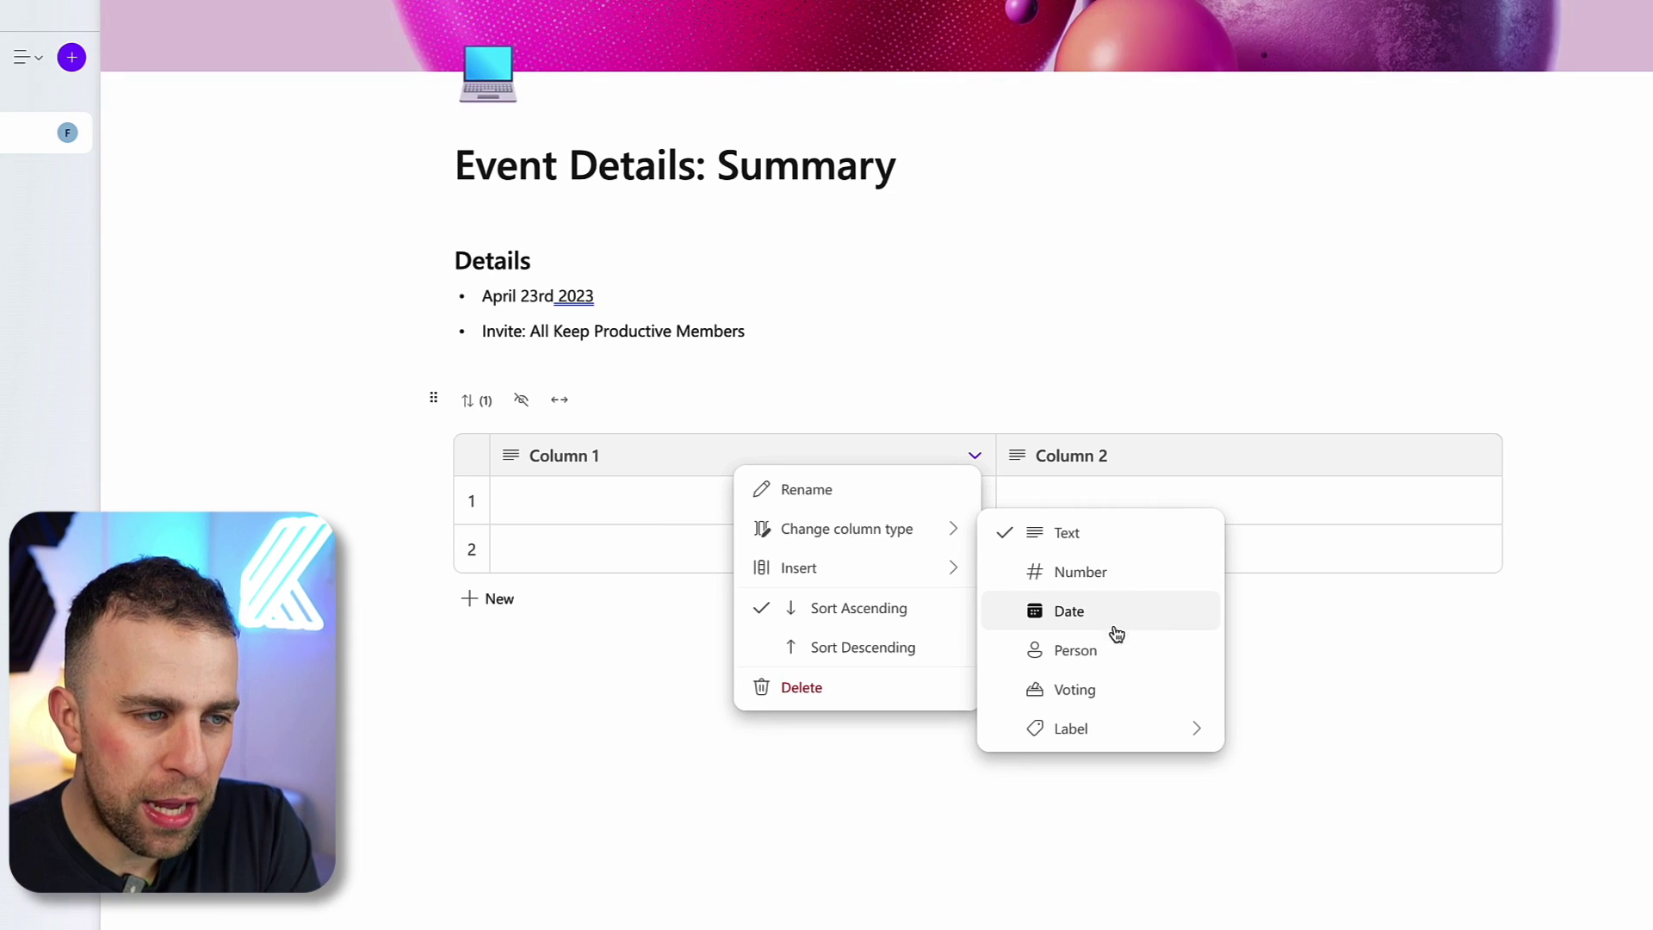
mouse_move(1116, 734)
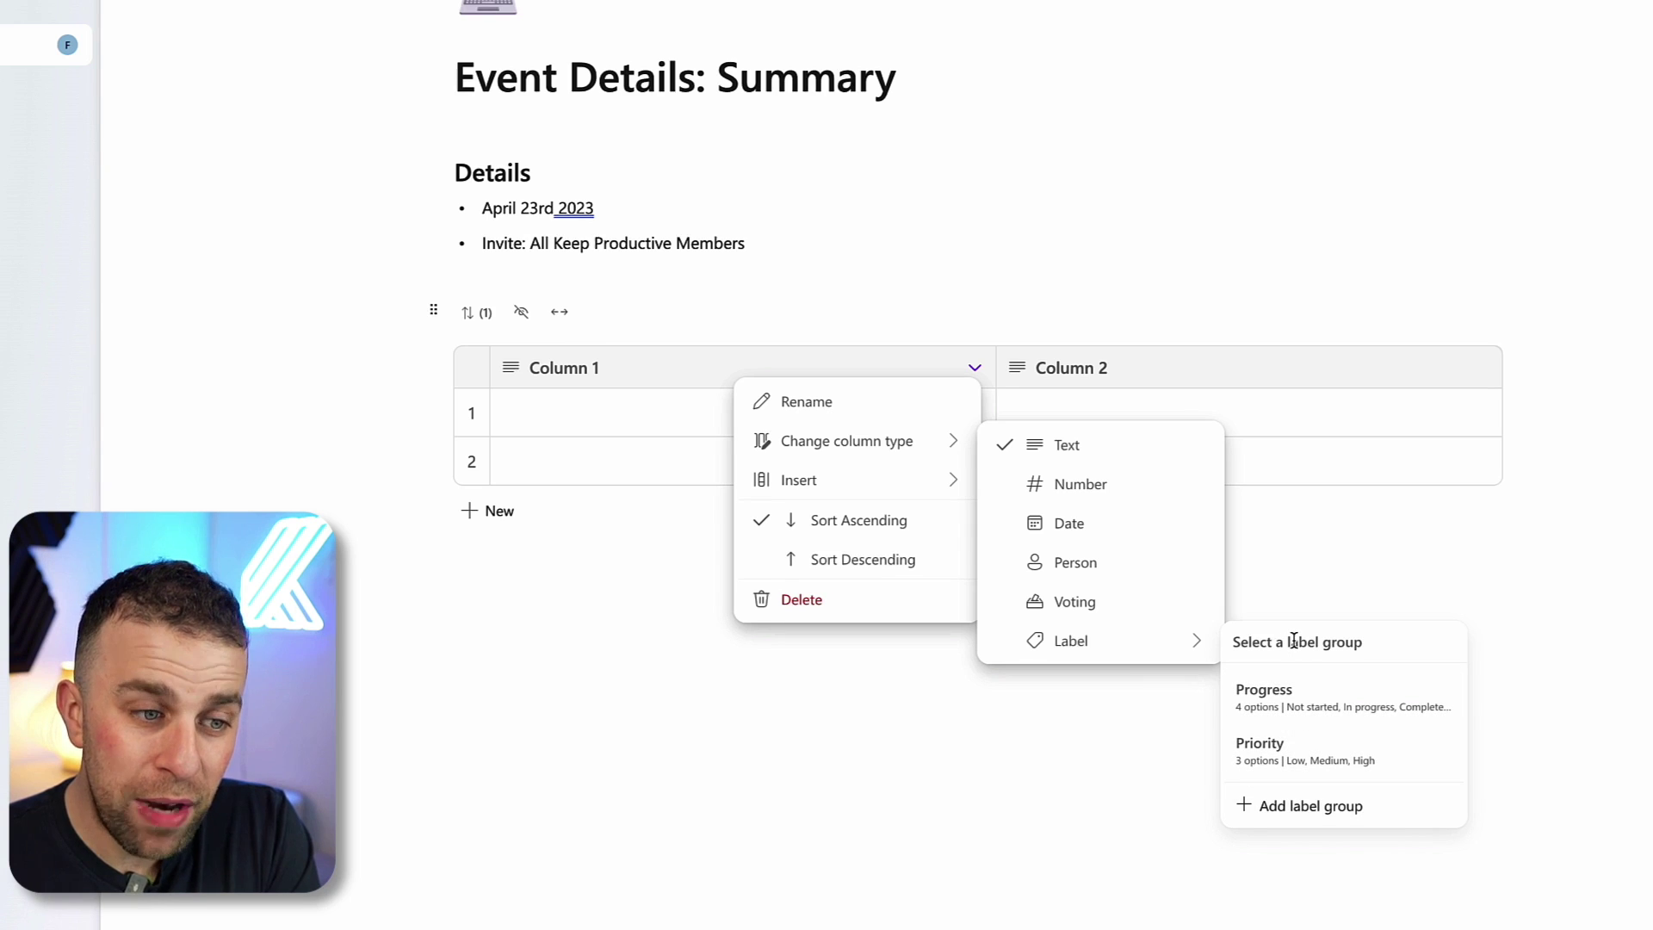
left_click(1290, 804)
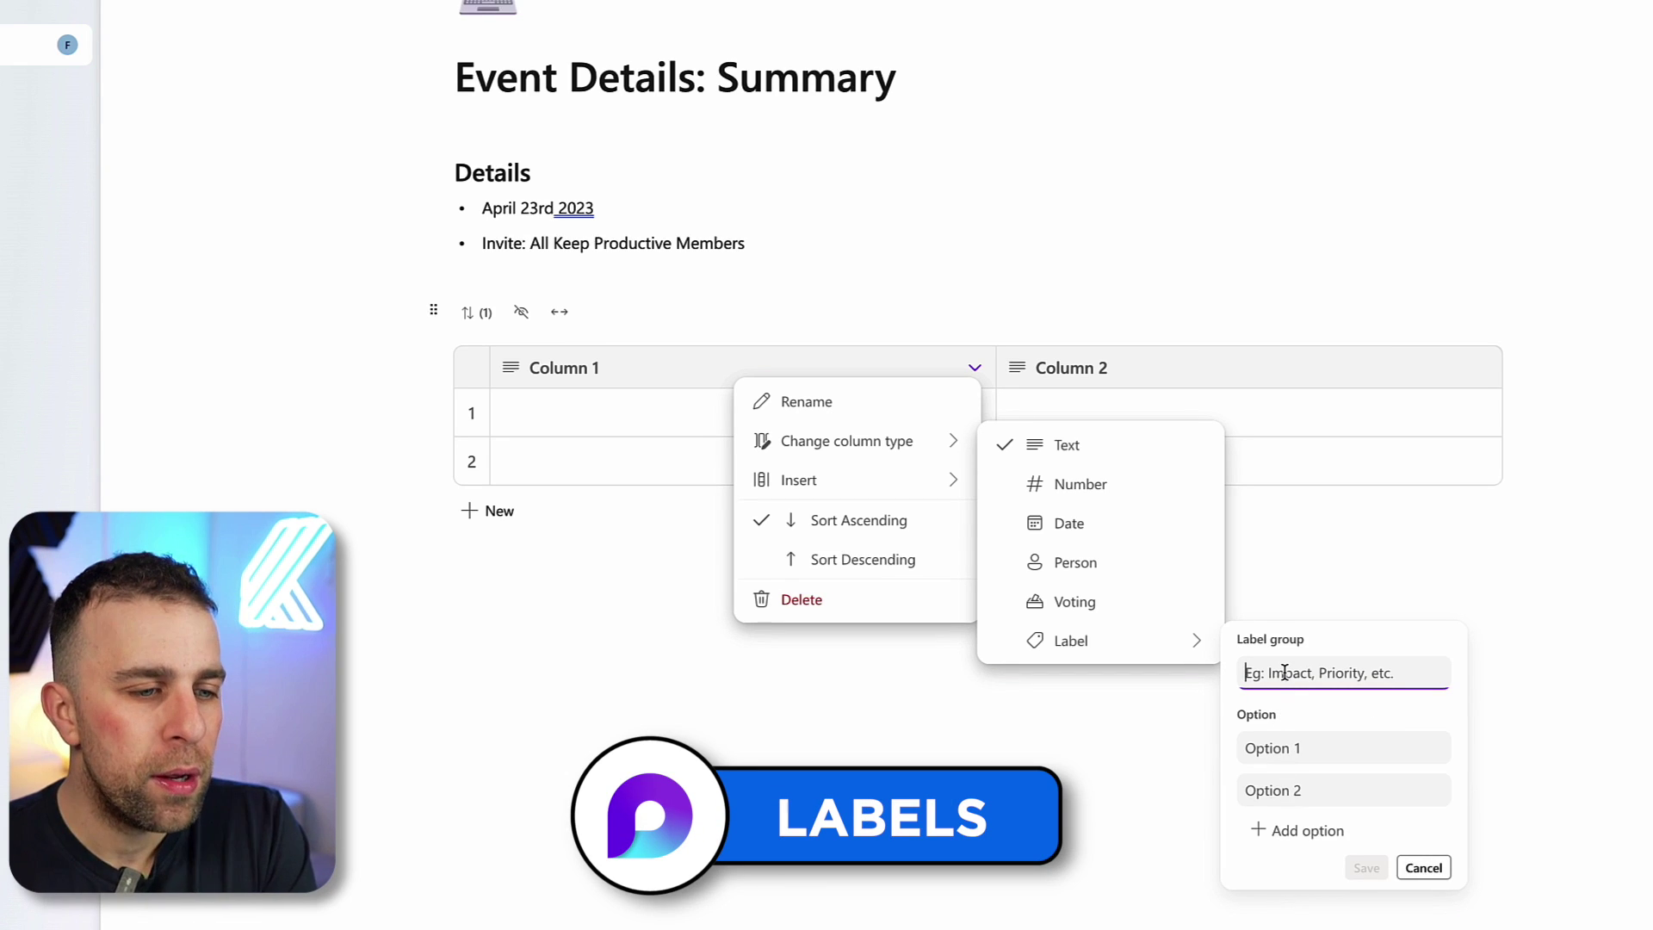
type("Bento Pr")
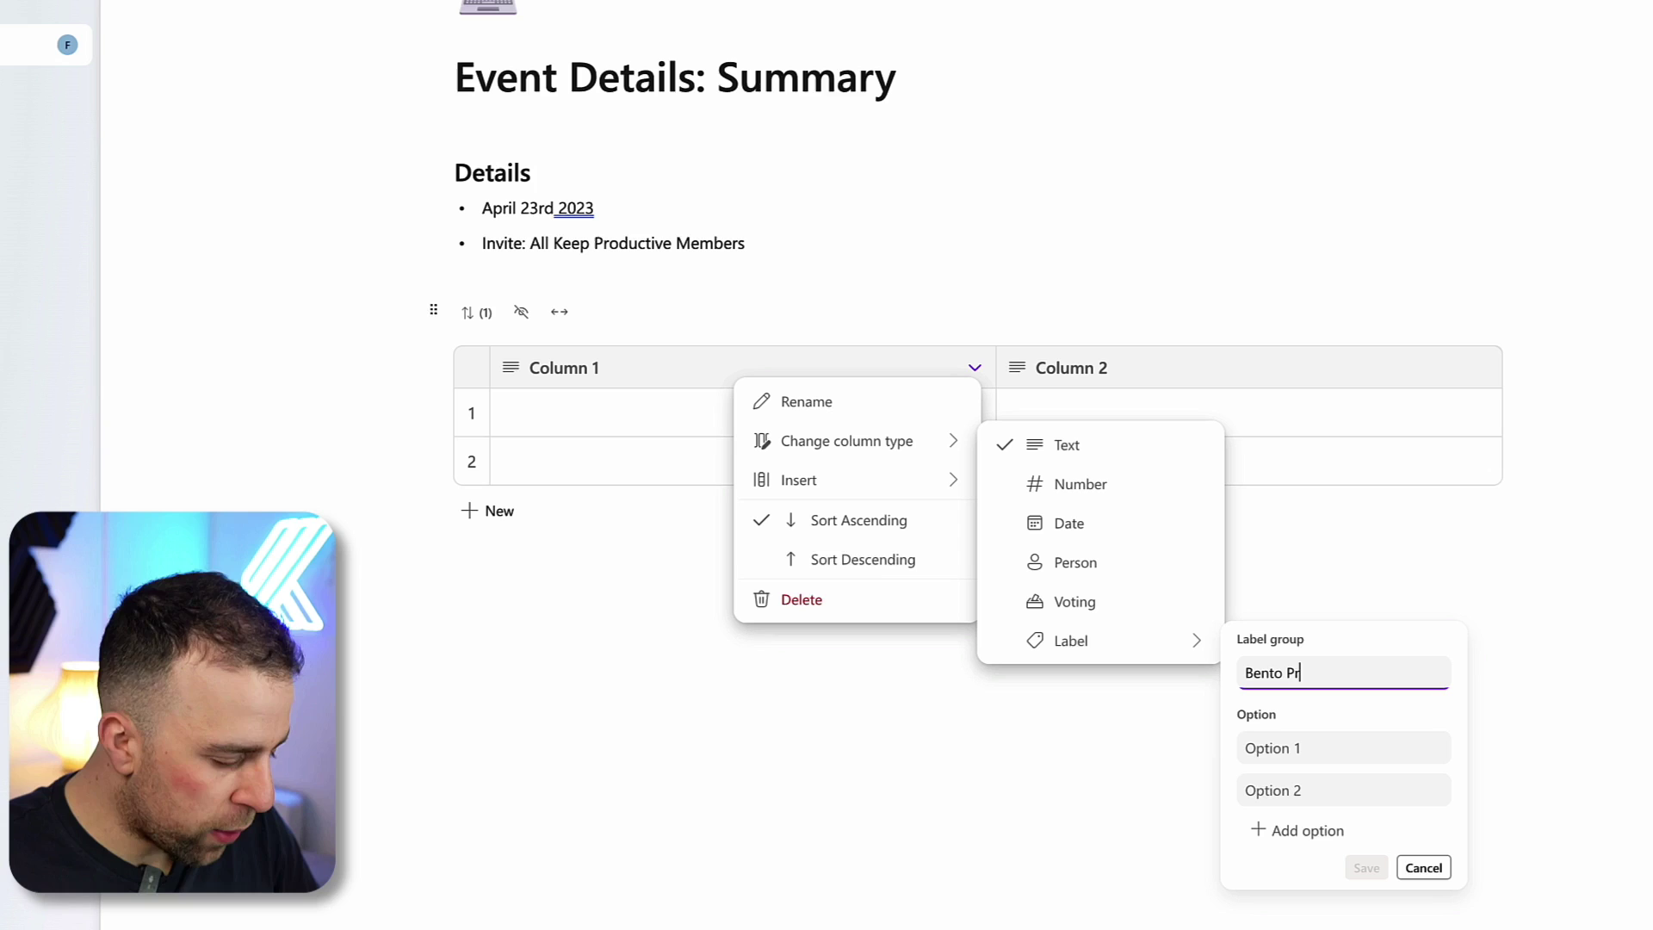
type("ioritie")
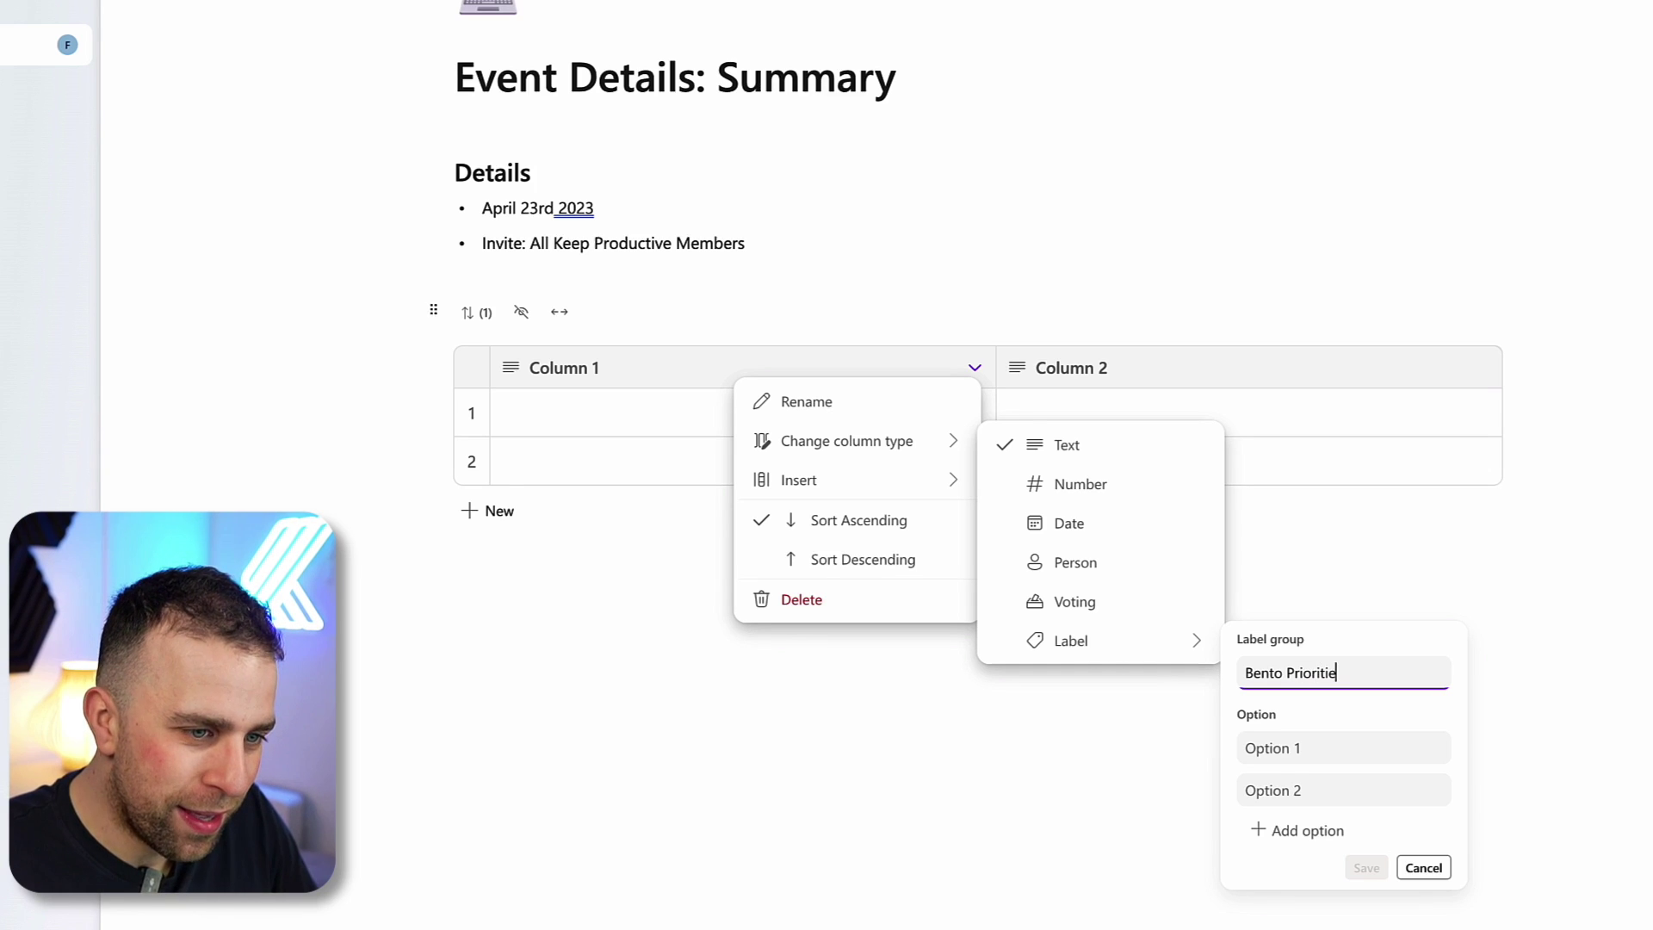
type("s")
key("Tab")
type("La")
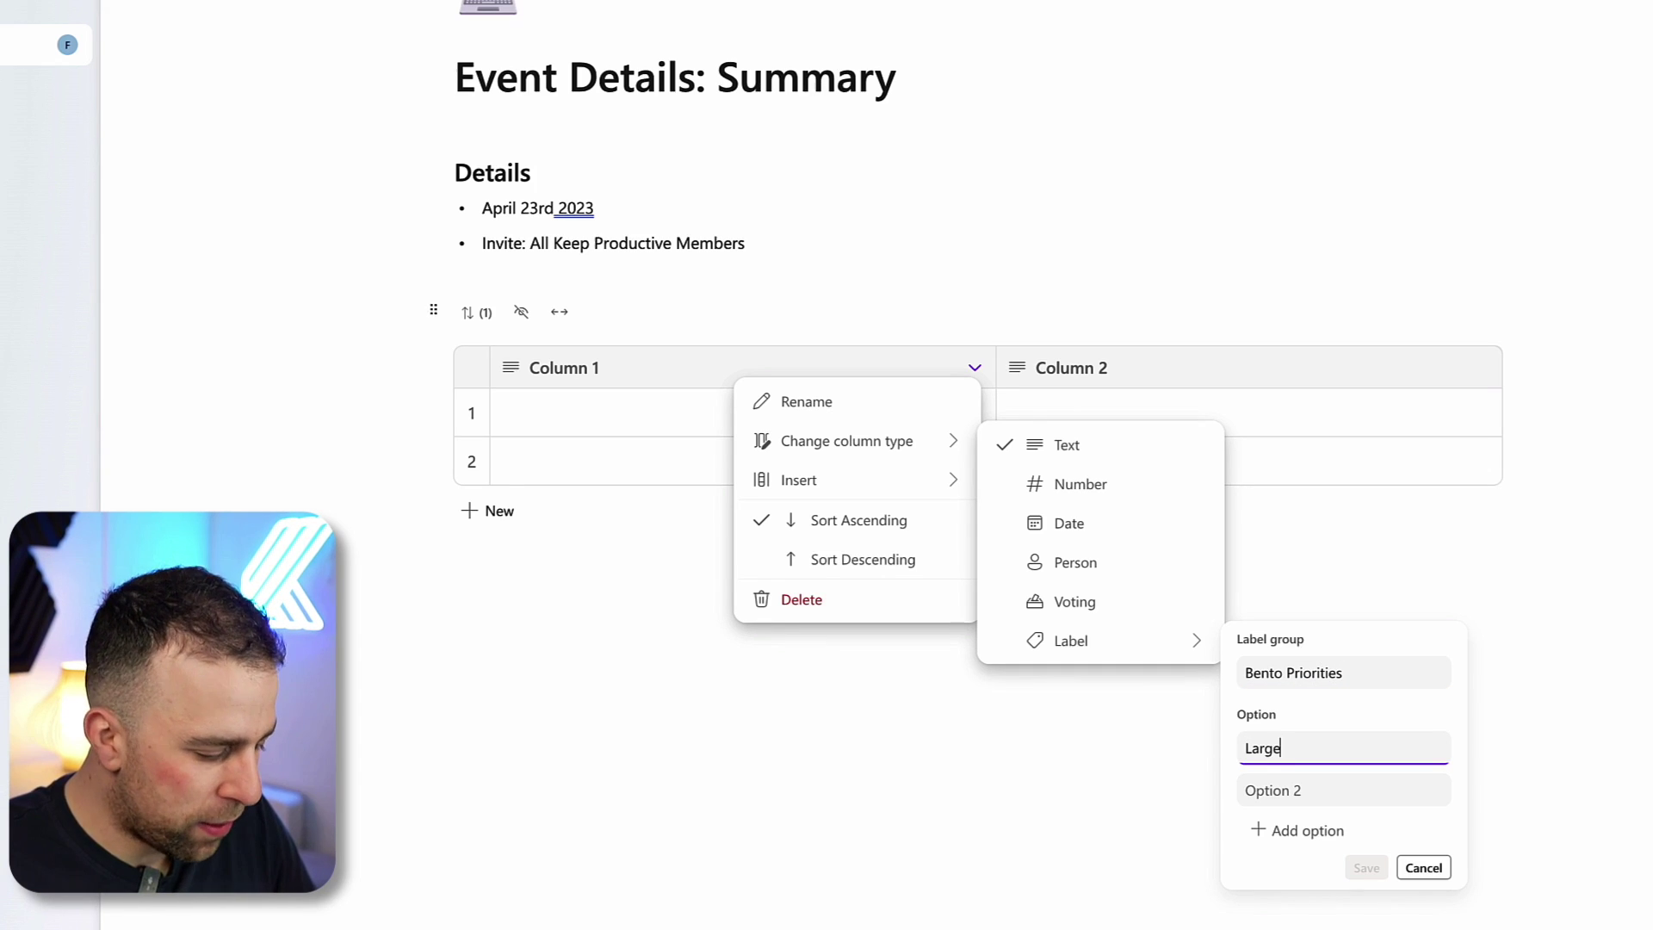
key("Tab")
type("Medi")
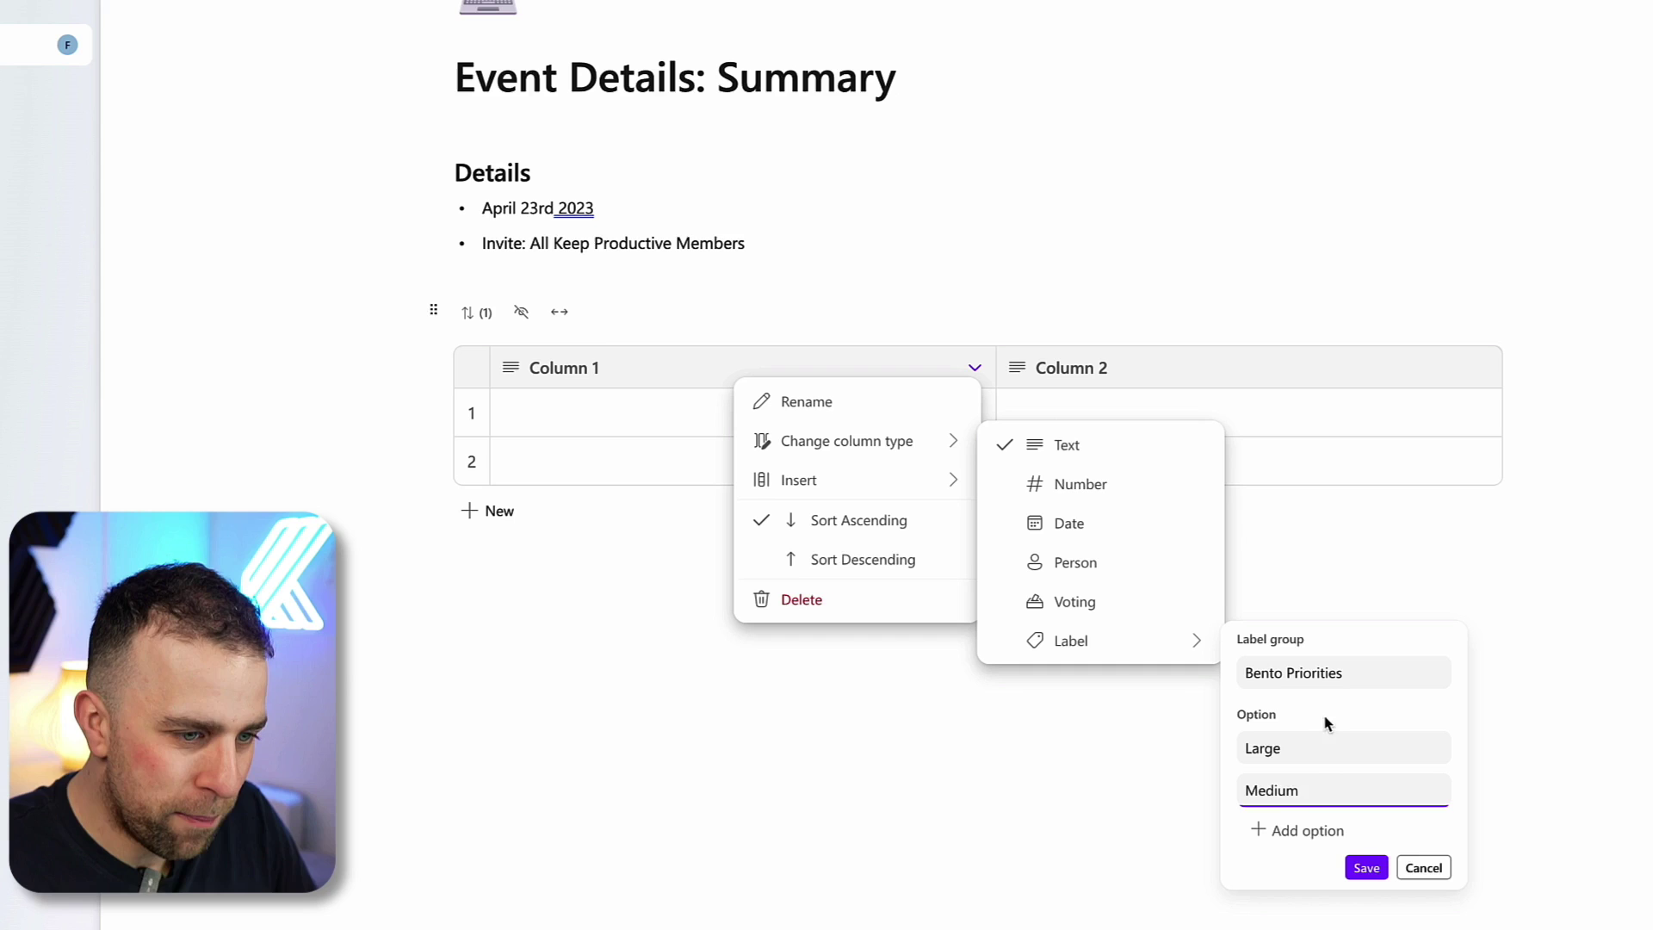
left_click(1307, 830)
type("Small")
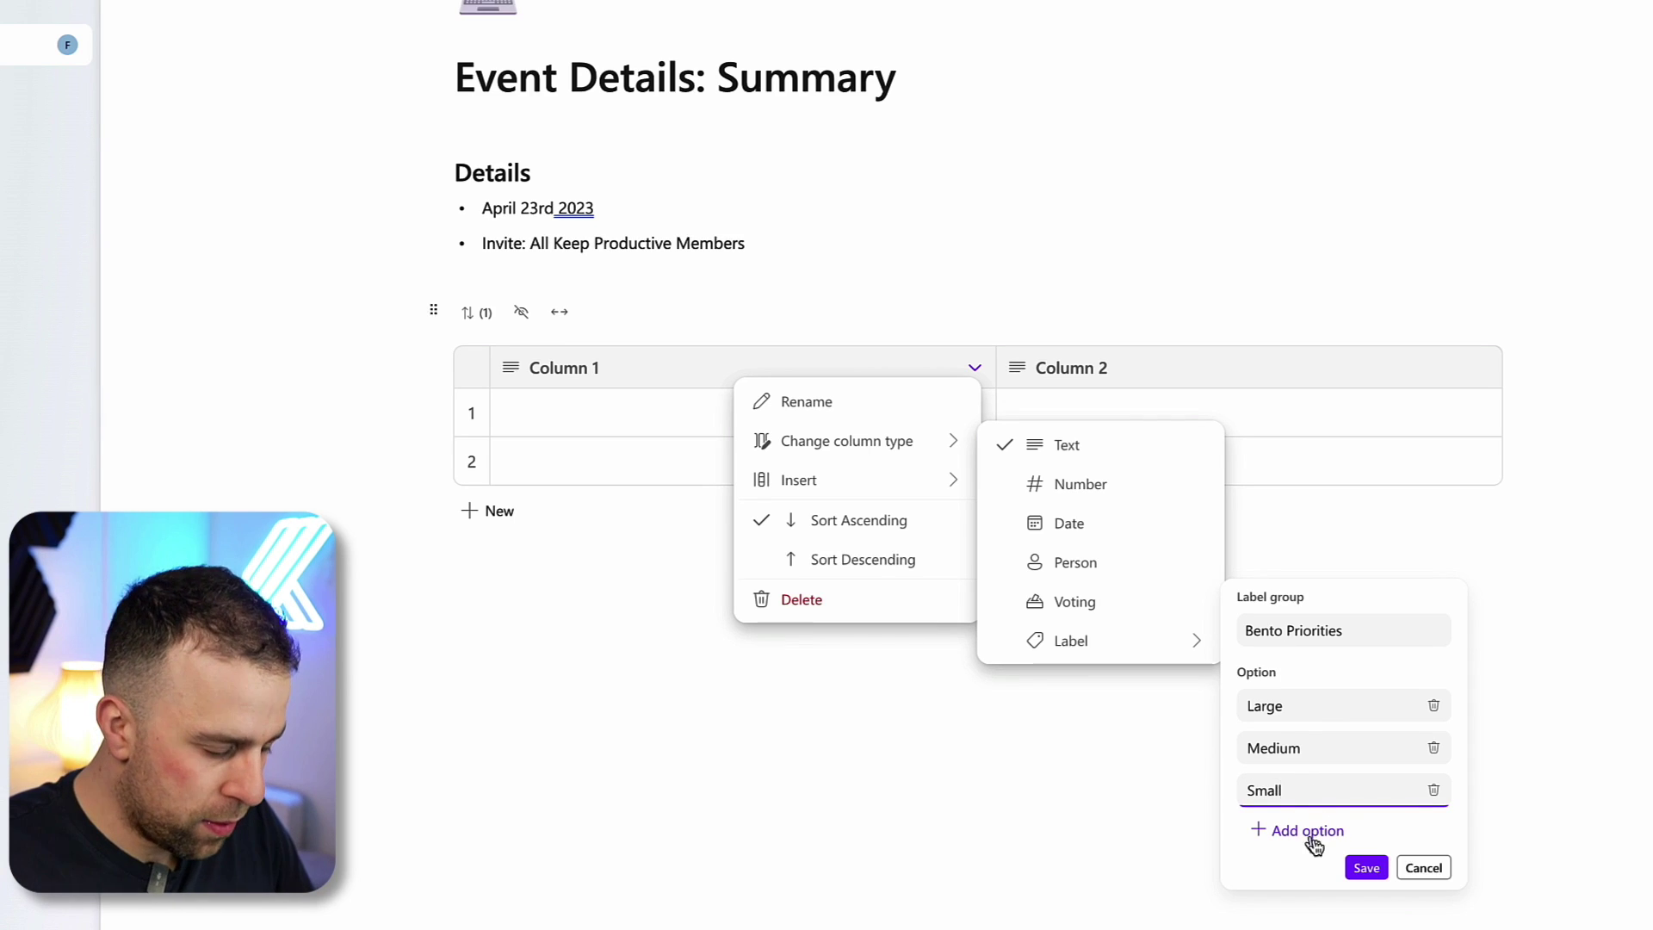
left_click(1366, 867)
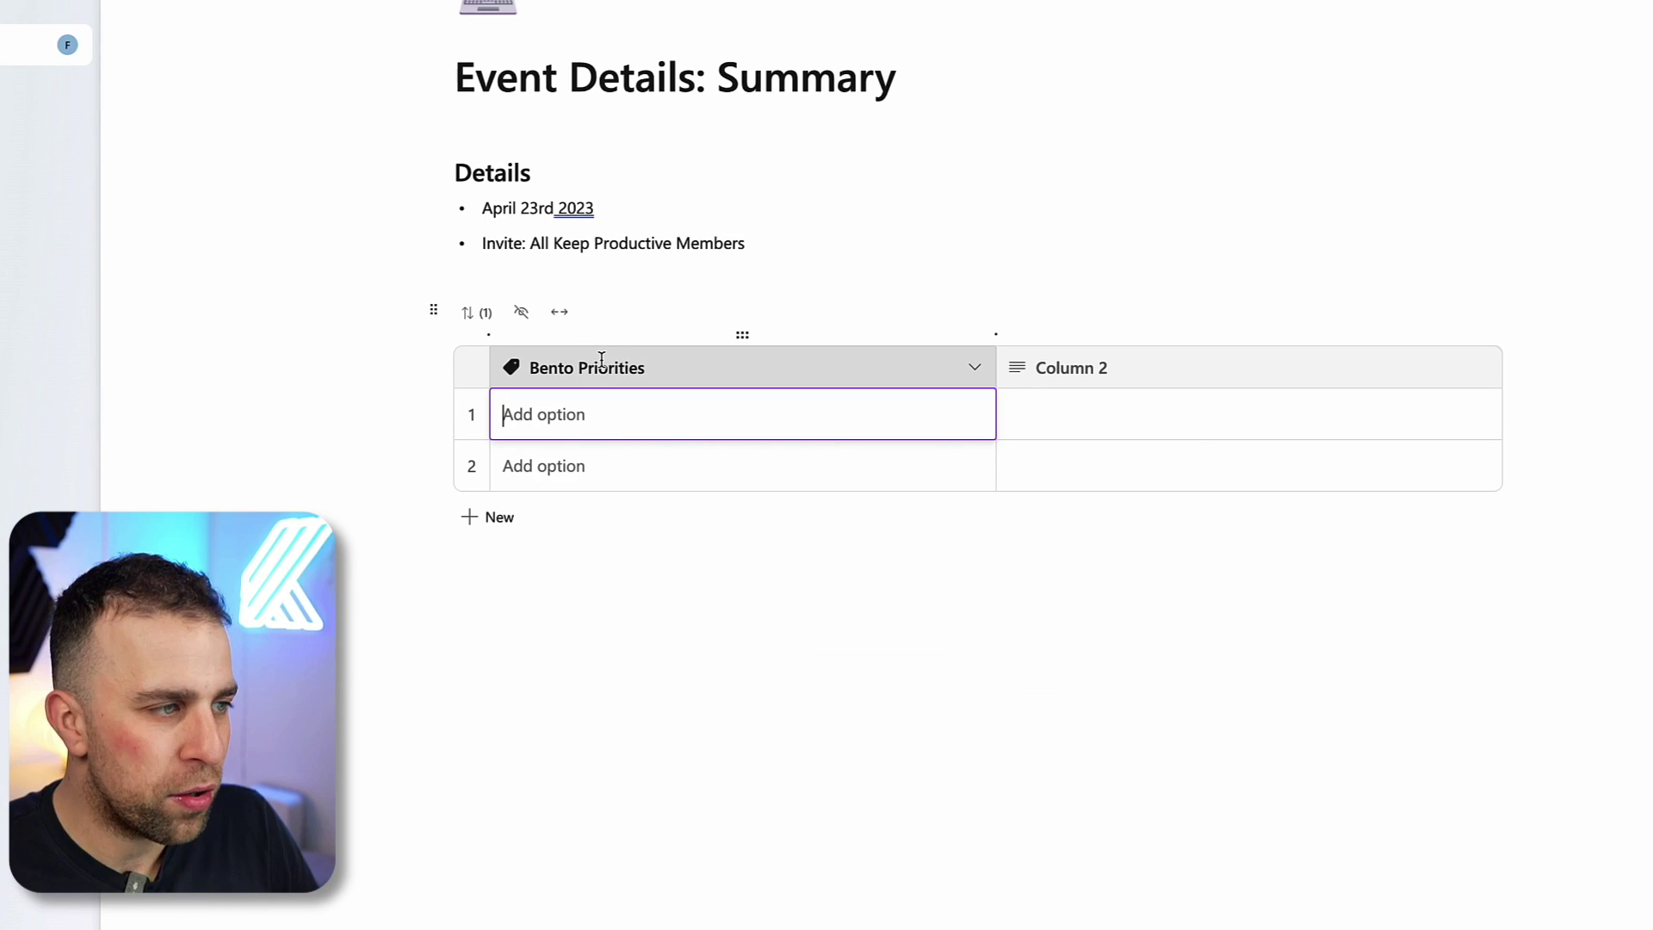
Tag row 1 as Large and move Column 2 left of Bento Priorities
left_click(657, 416)
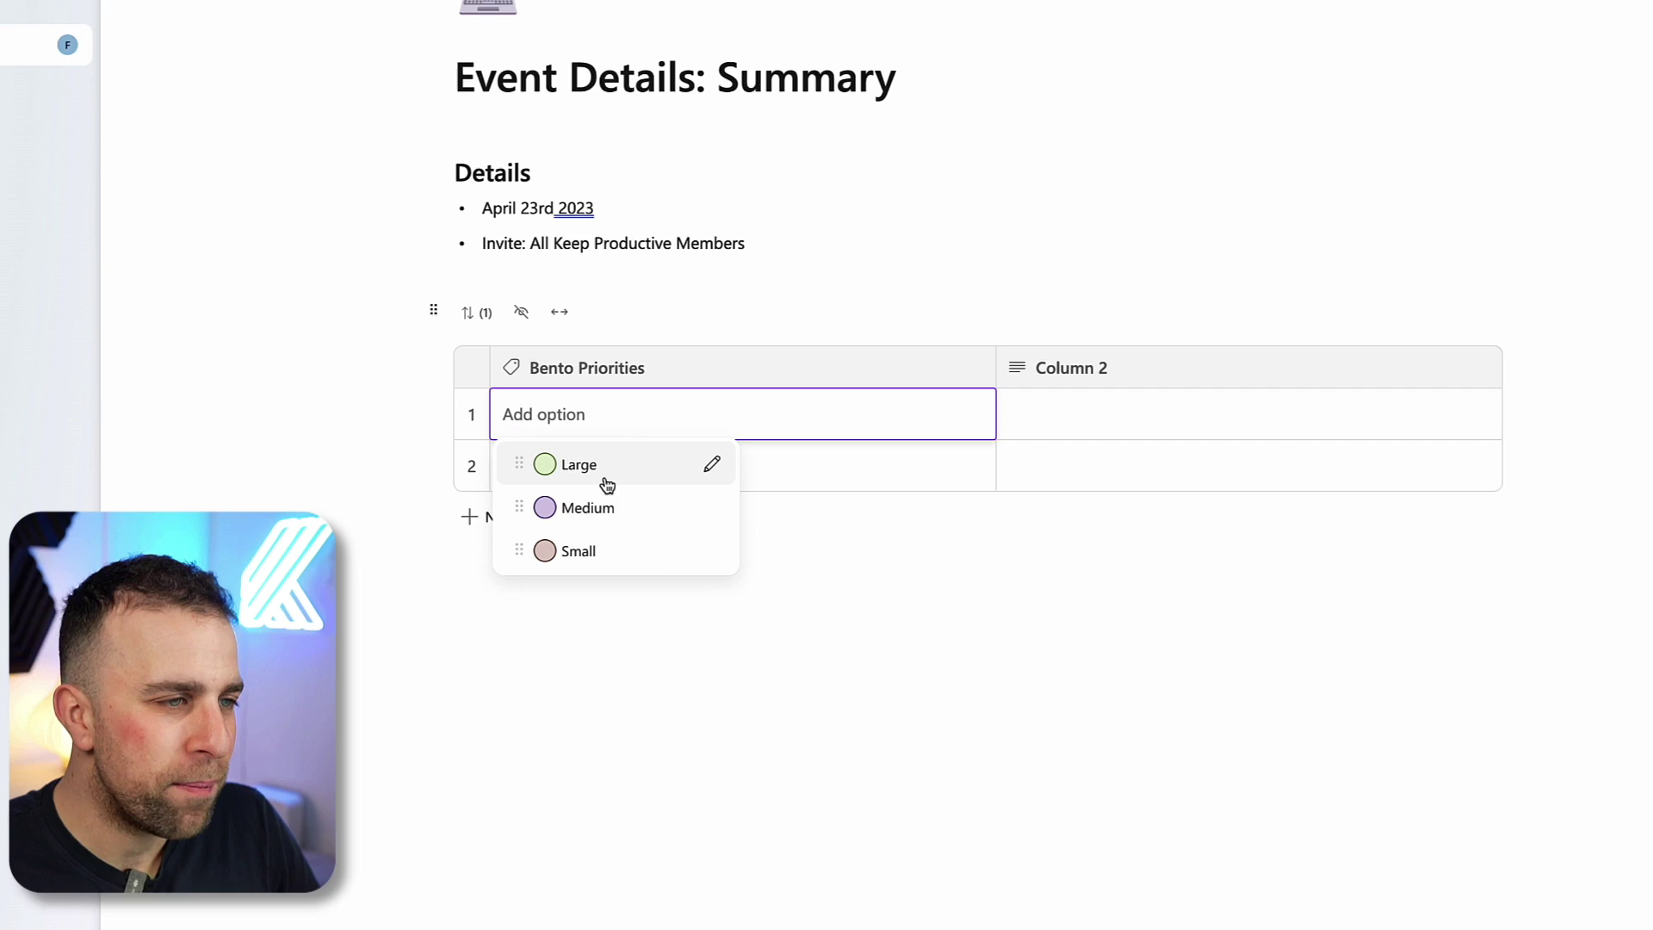
left_click(605, 487)
left_click_drag(1115, 369, 992, 351)
left_click(1254, 329)
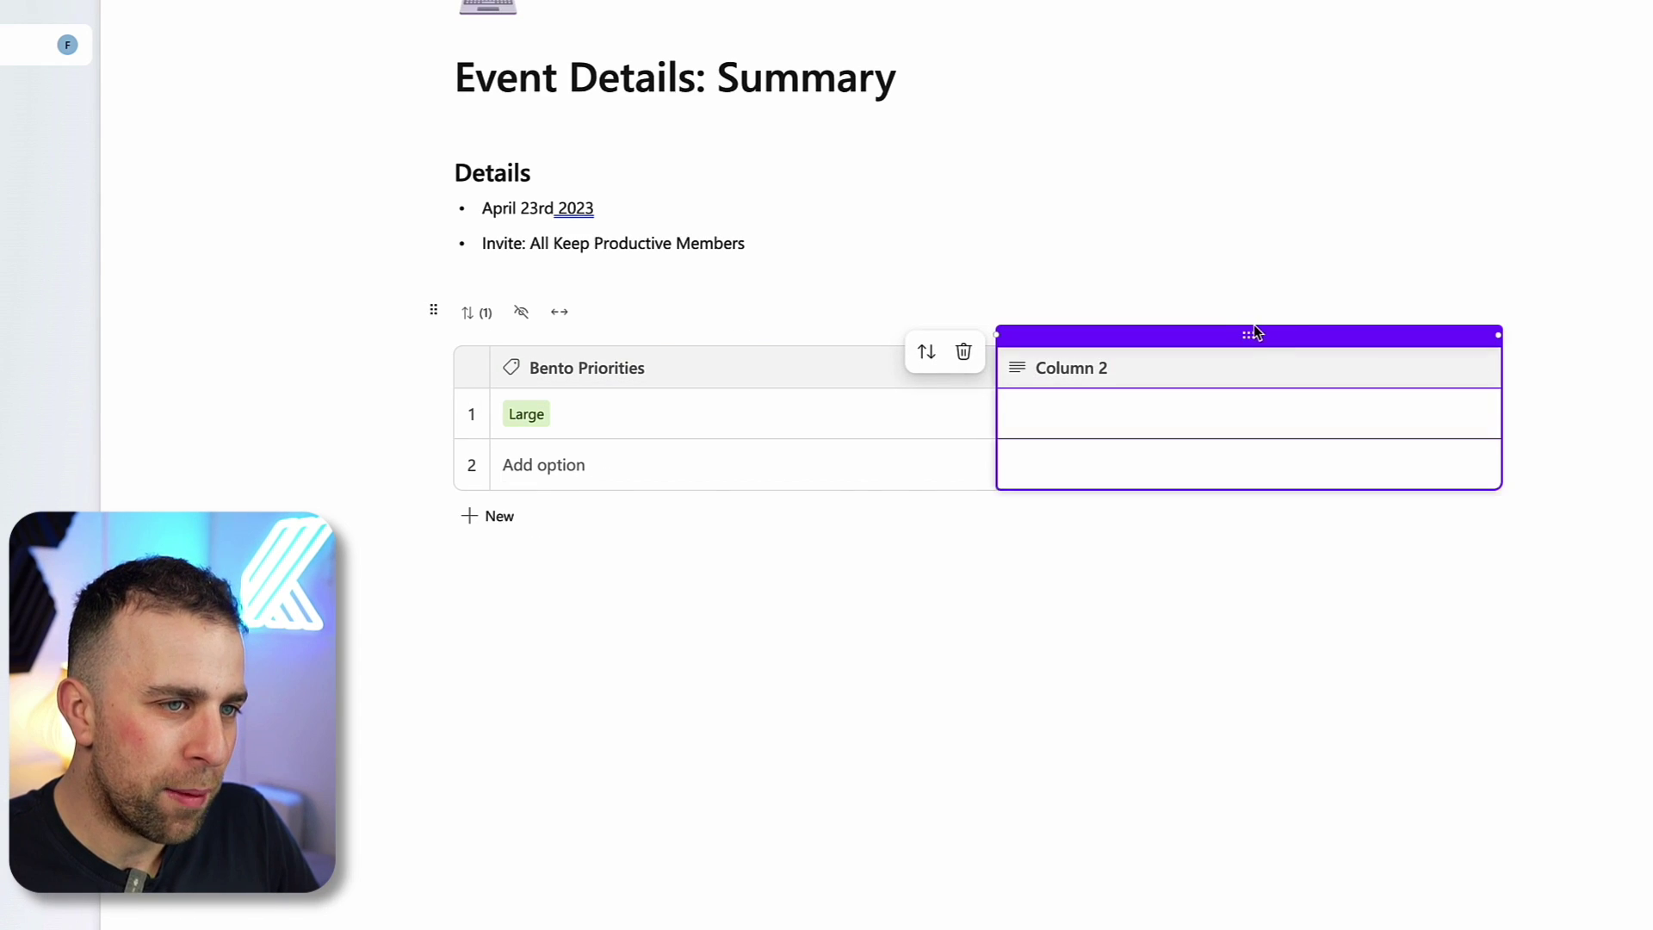
left_click_drag(1255, 329, 798, 362)
Narrow the table's first column, leaving the Column 2 header name unchanged for now
left_click(881, 392)
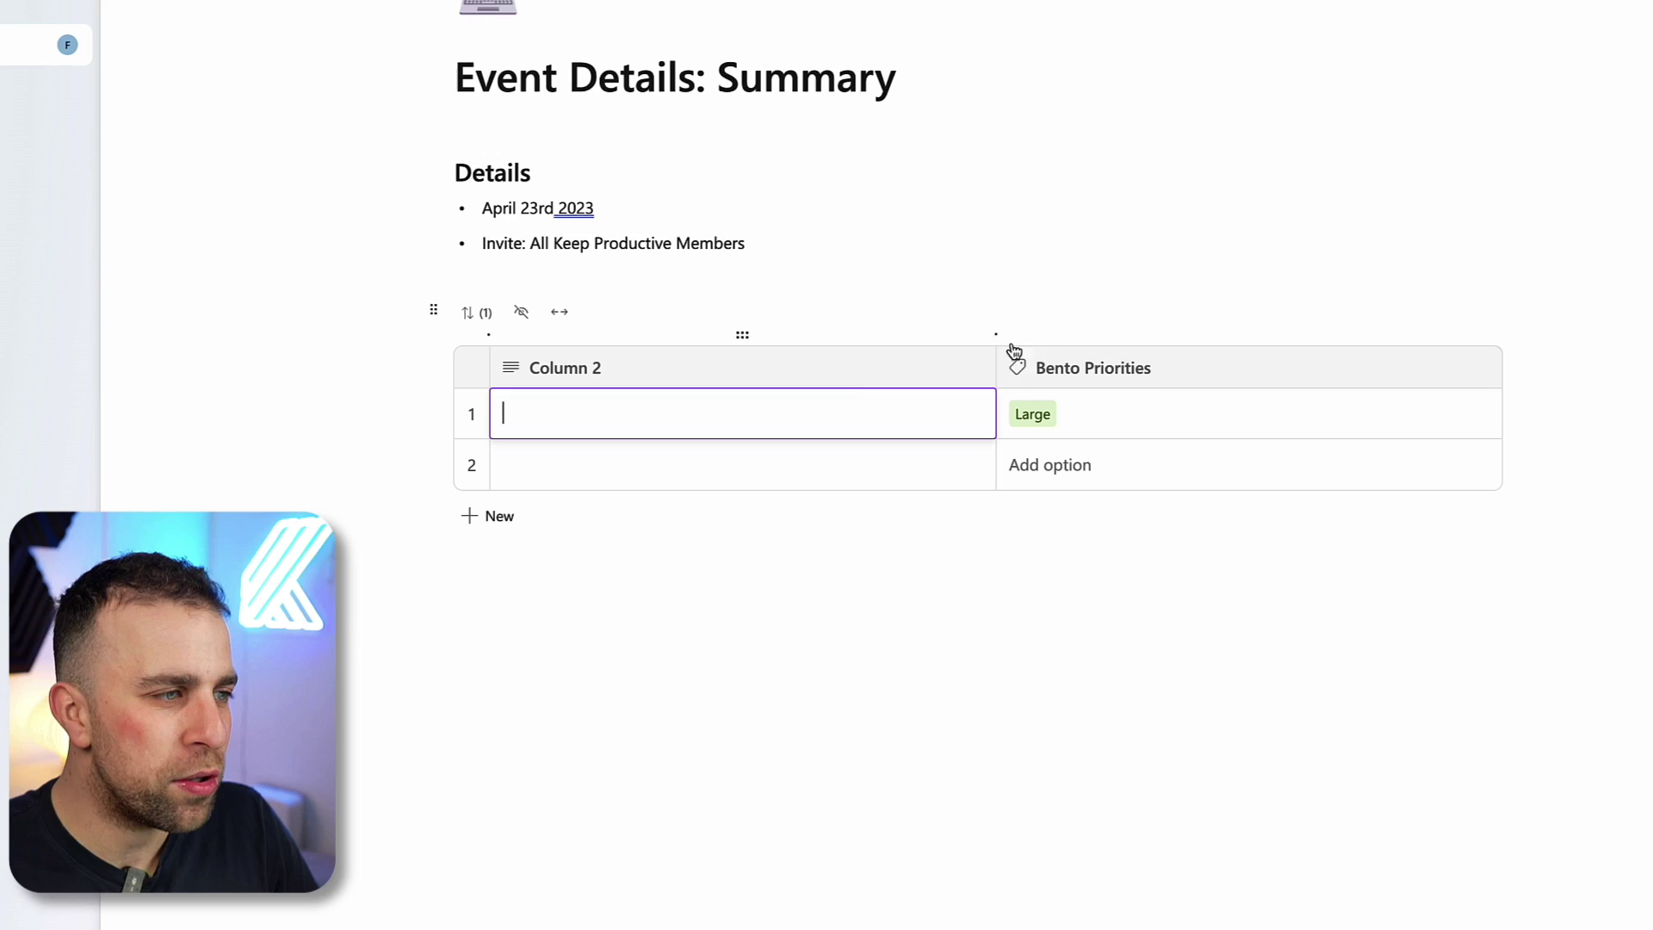
left_click_drag(993, 359, 723, 371)
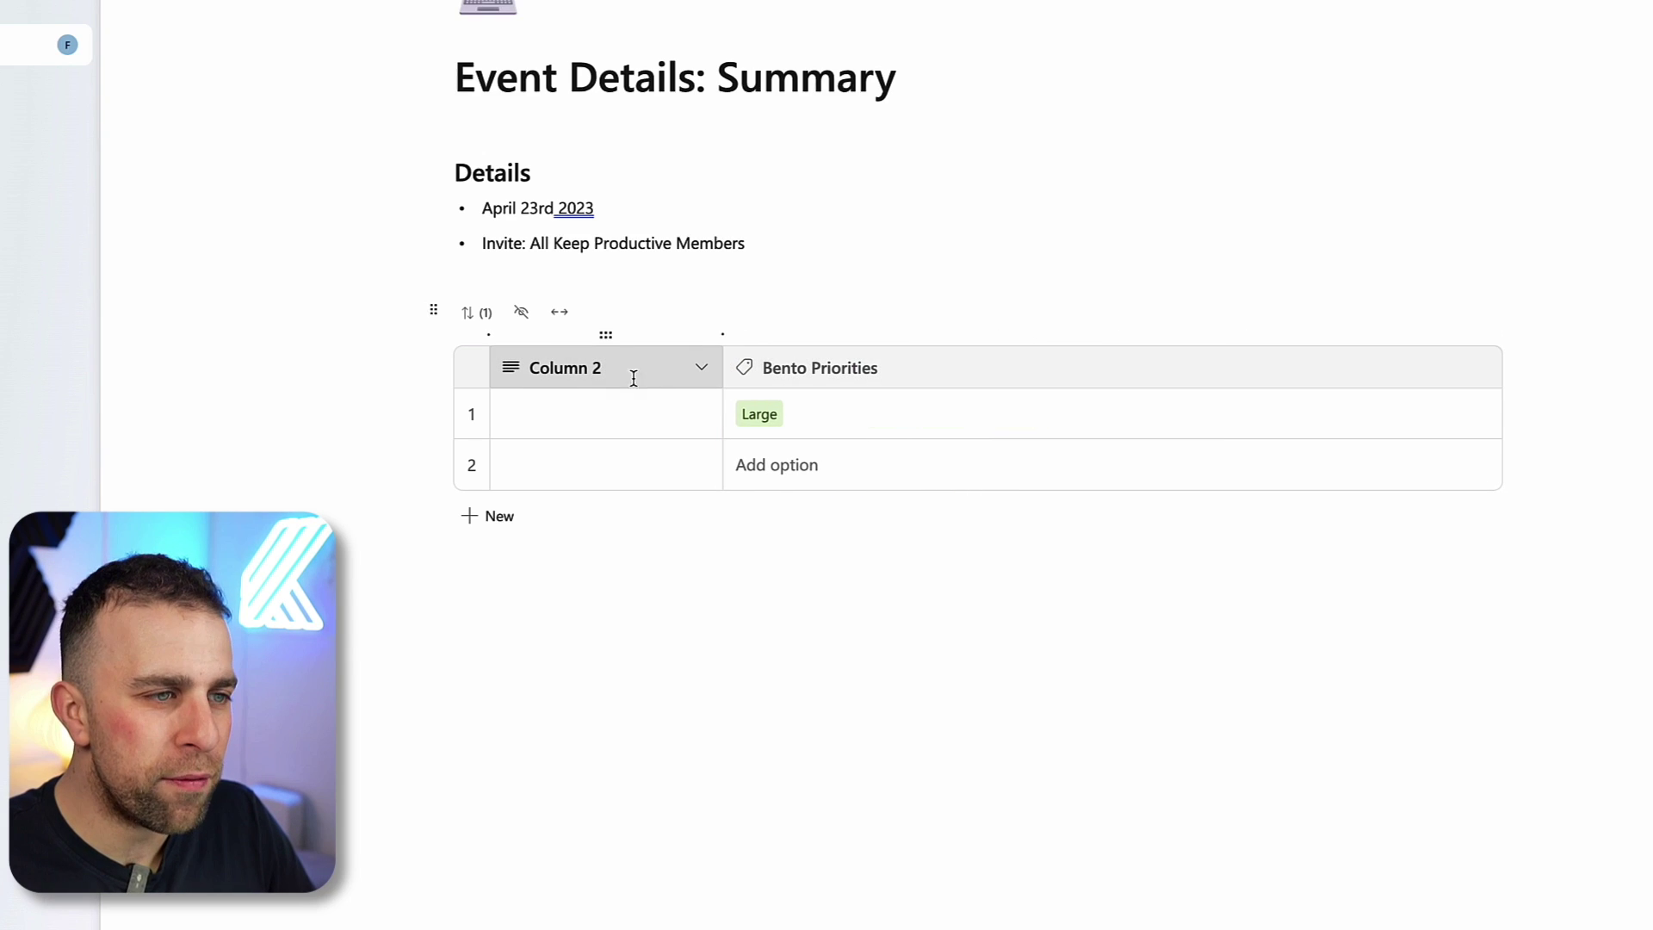
left_click(607, 380)
left_click(590, 369)
key("Escape")
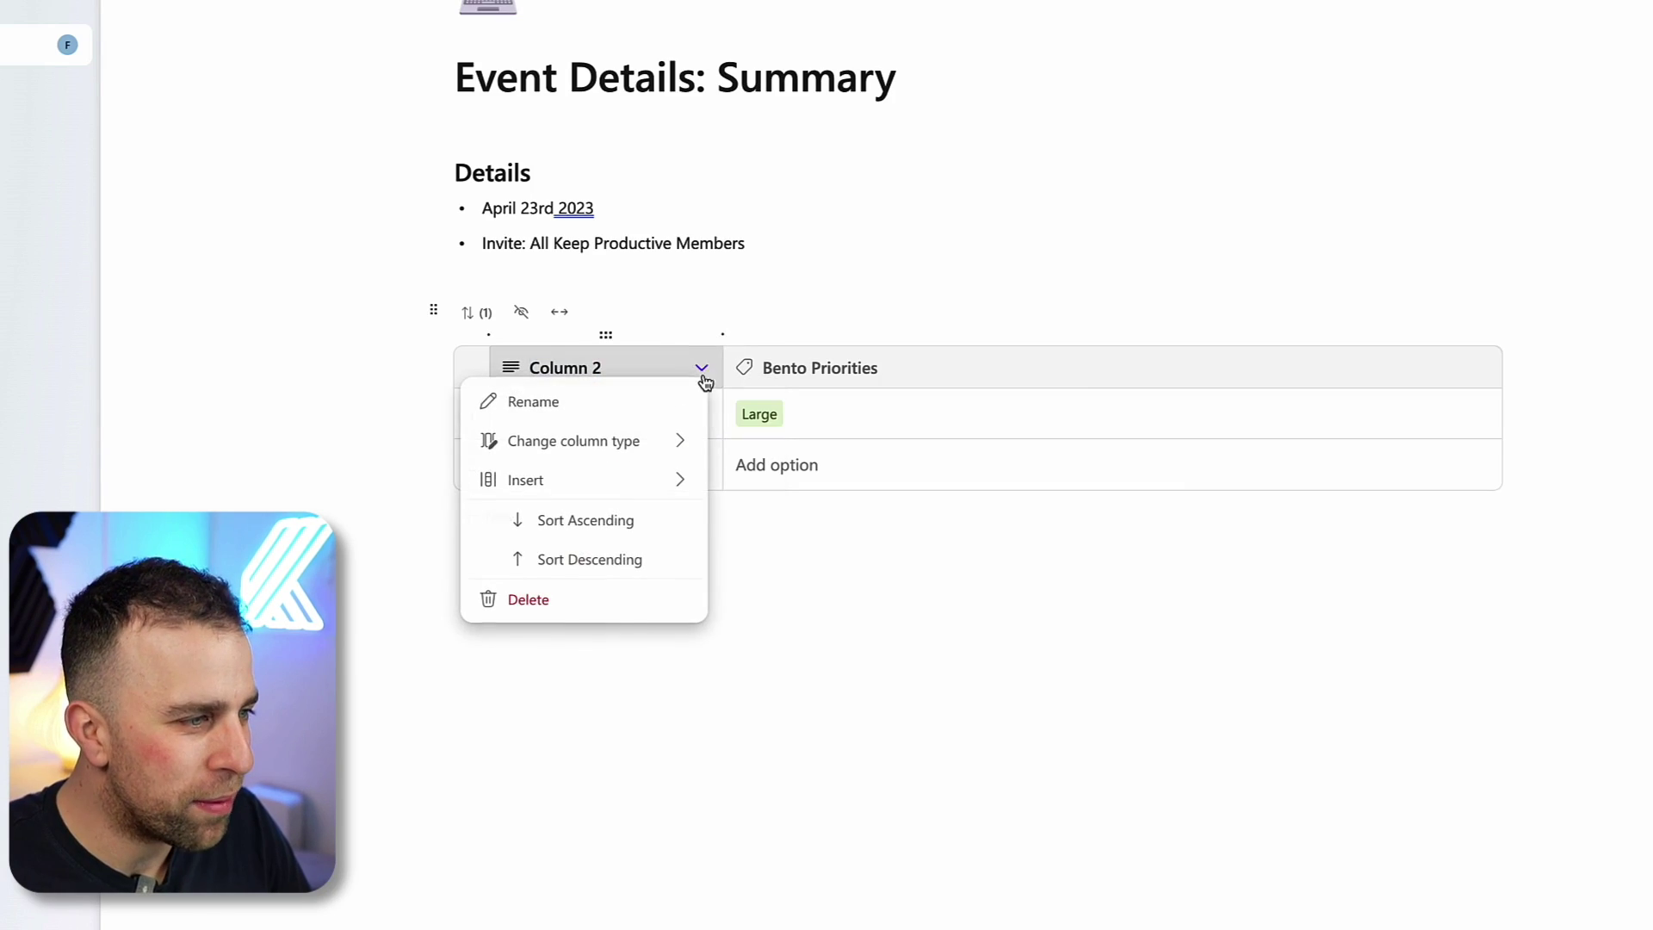
Rename Column 2 to 'Task' and enter 'Run Event' in row 1
left_click(649, 401)
type("t")
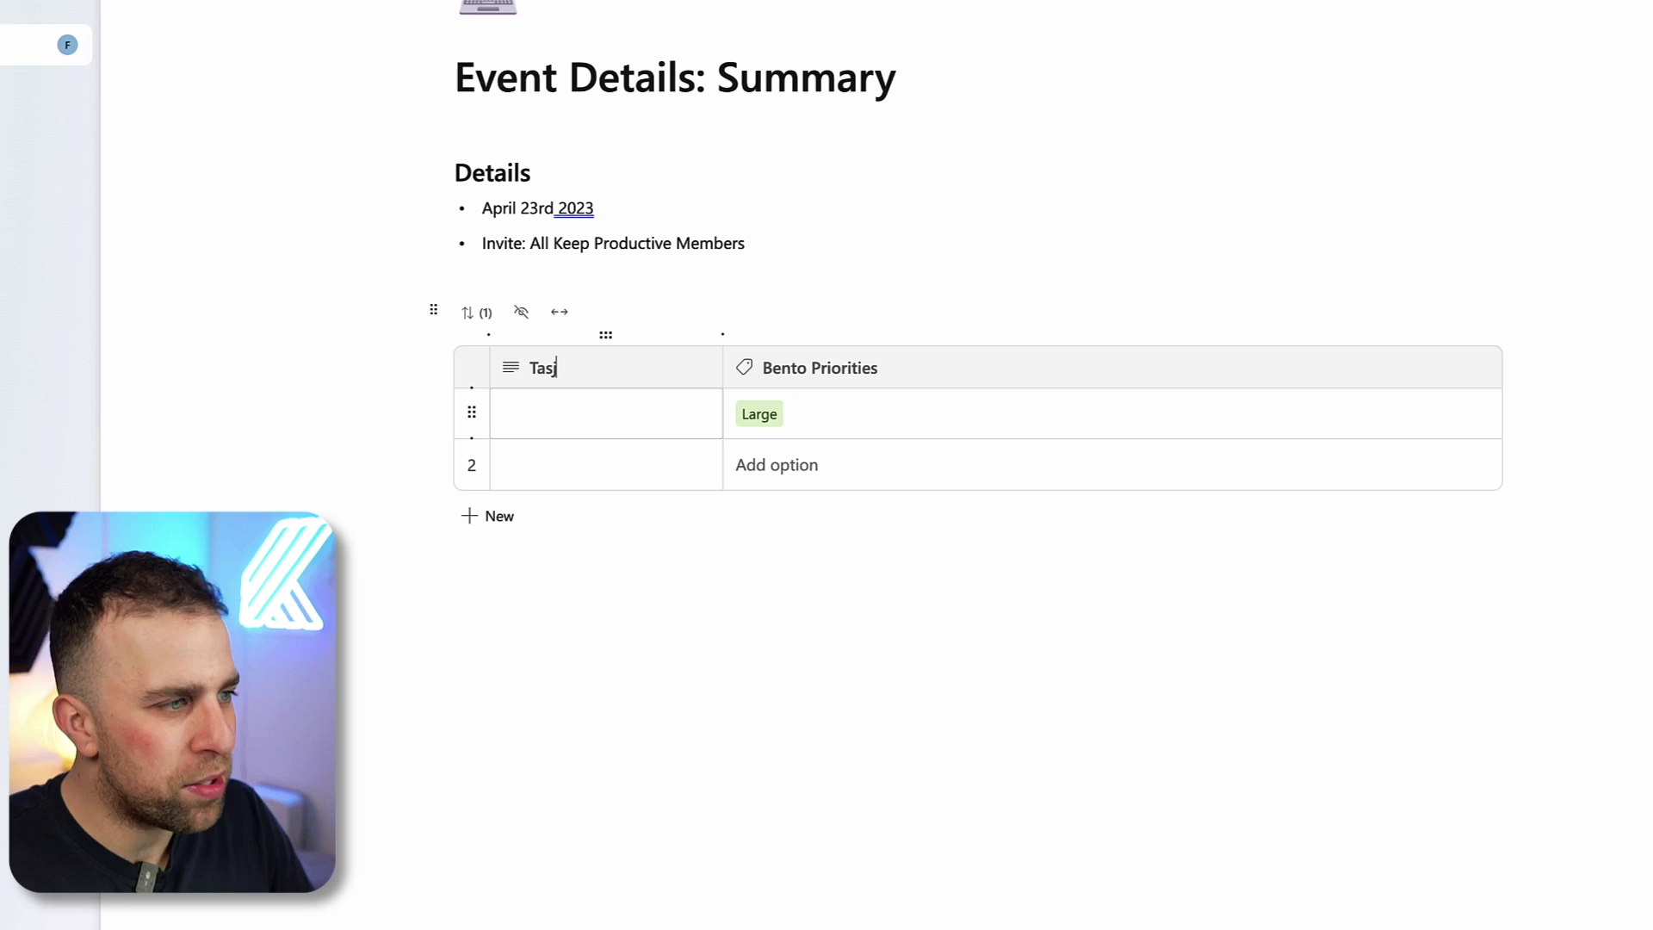
left_click(820, 546)
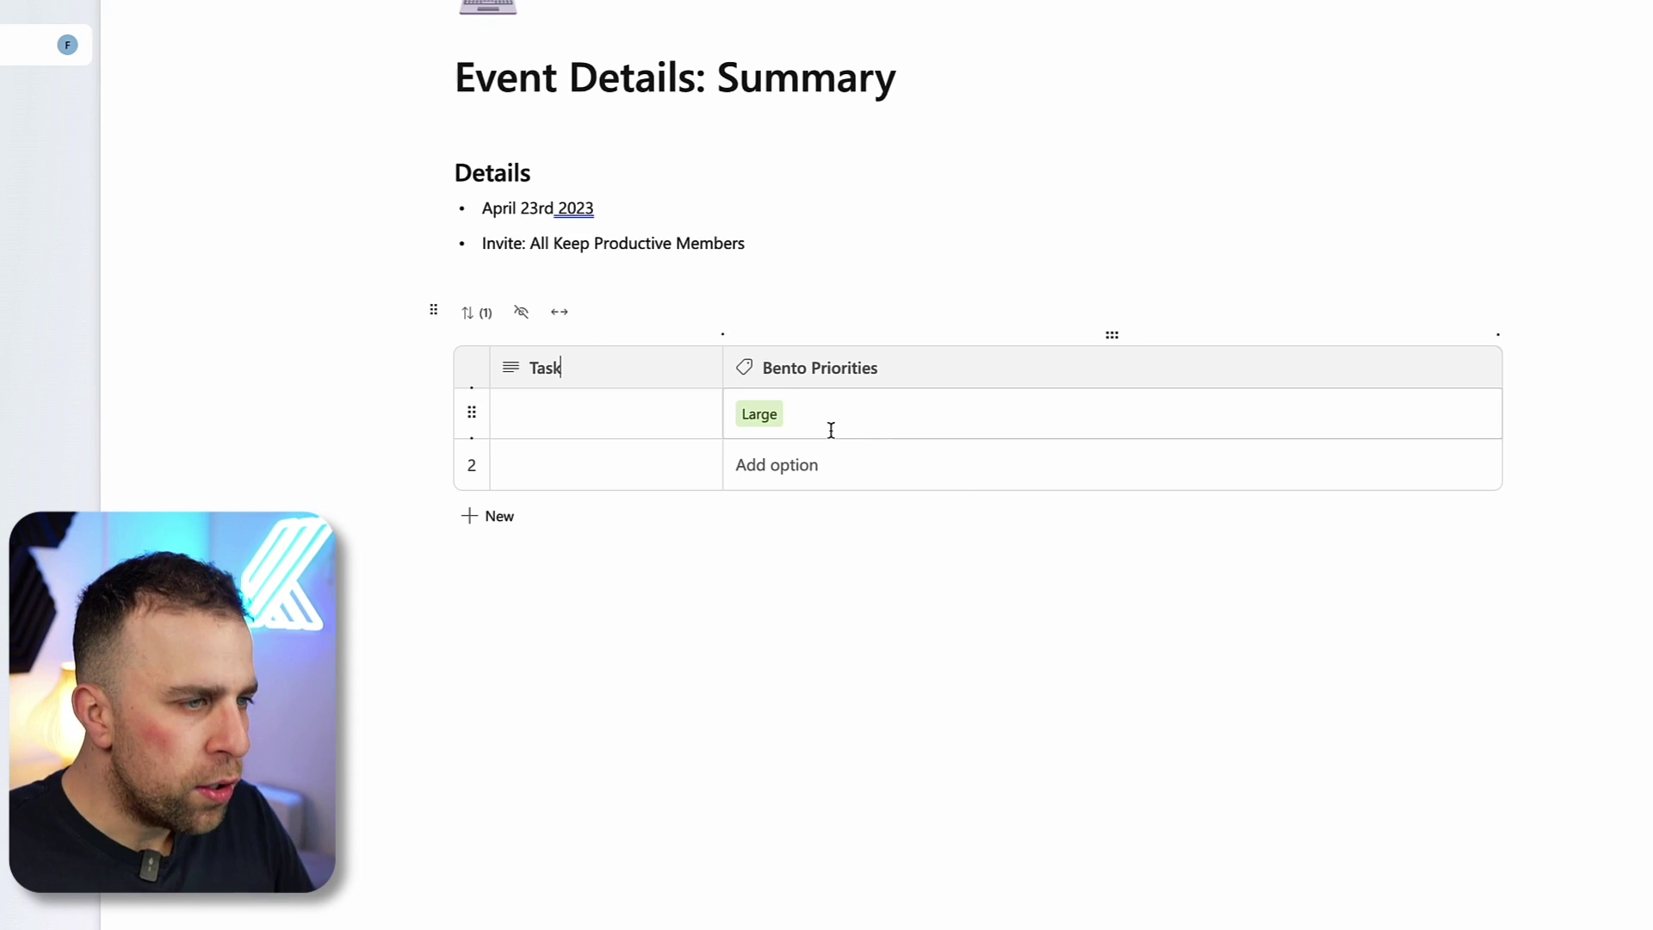
left_click(586, 424)
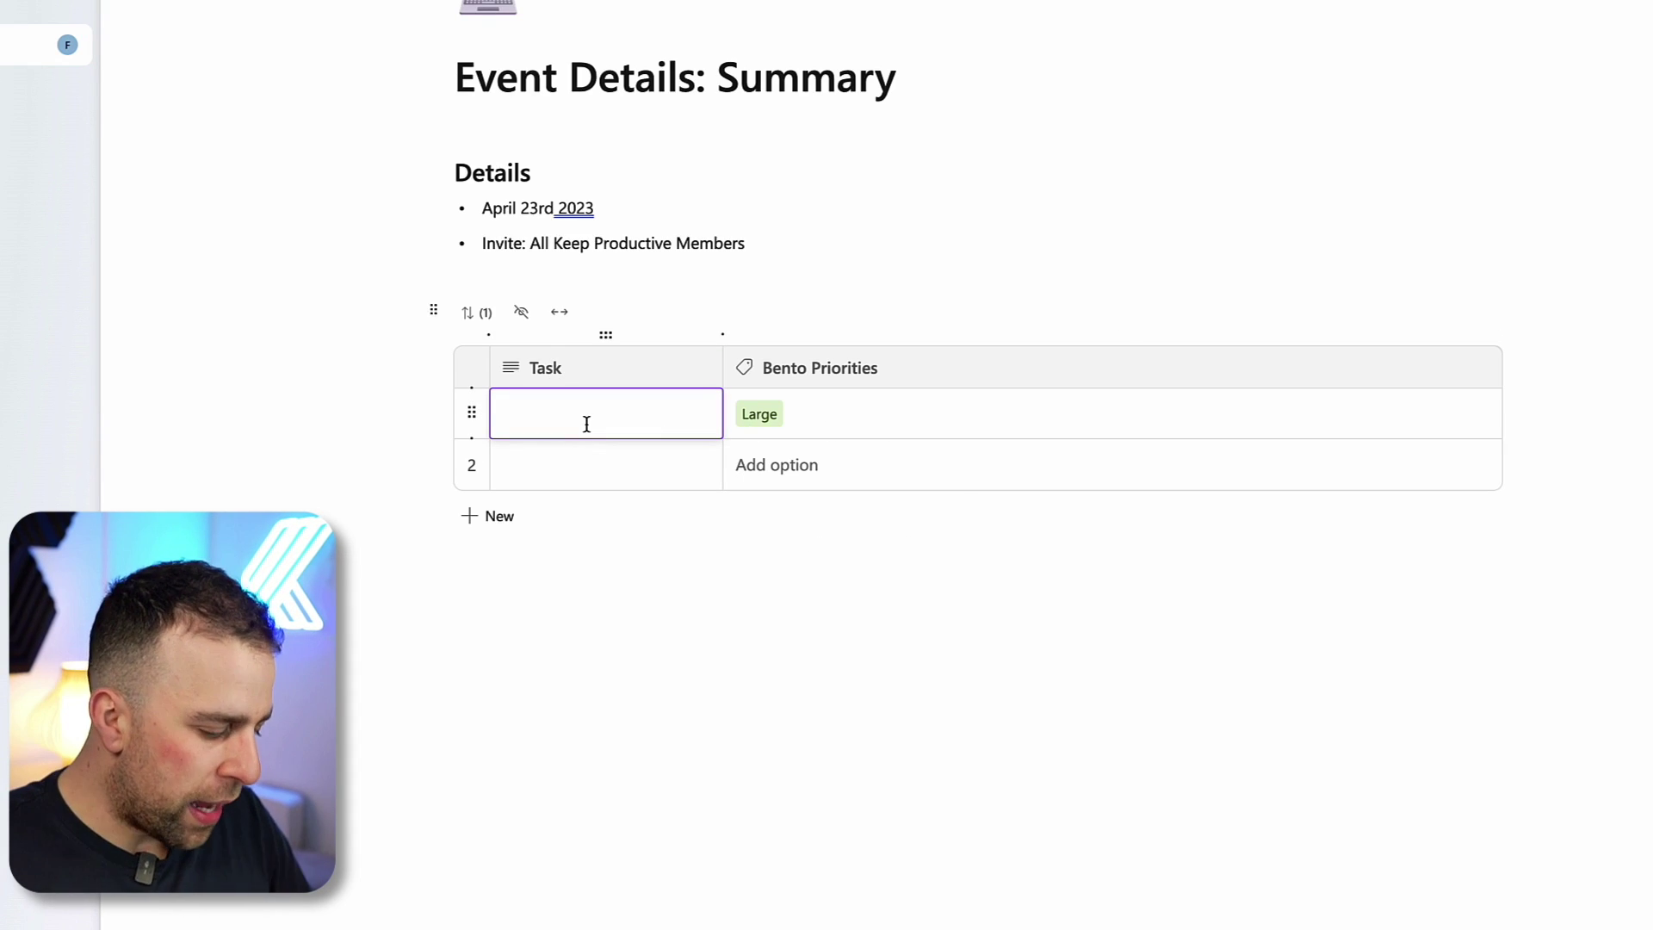
type("Run Event")
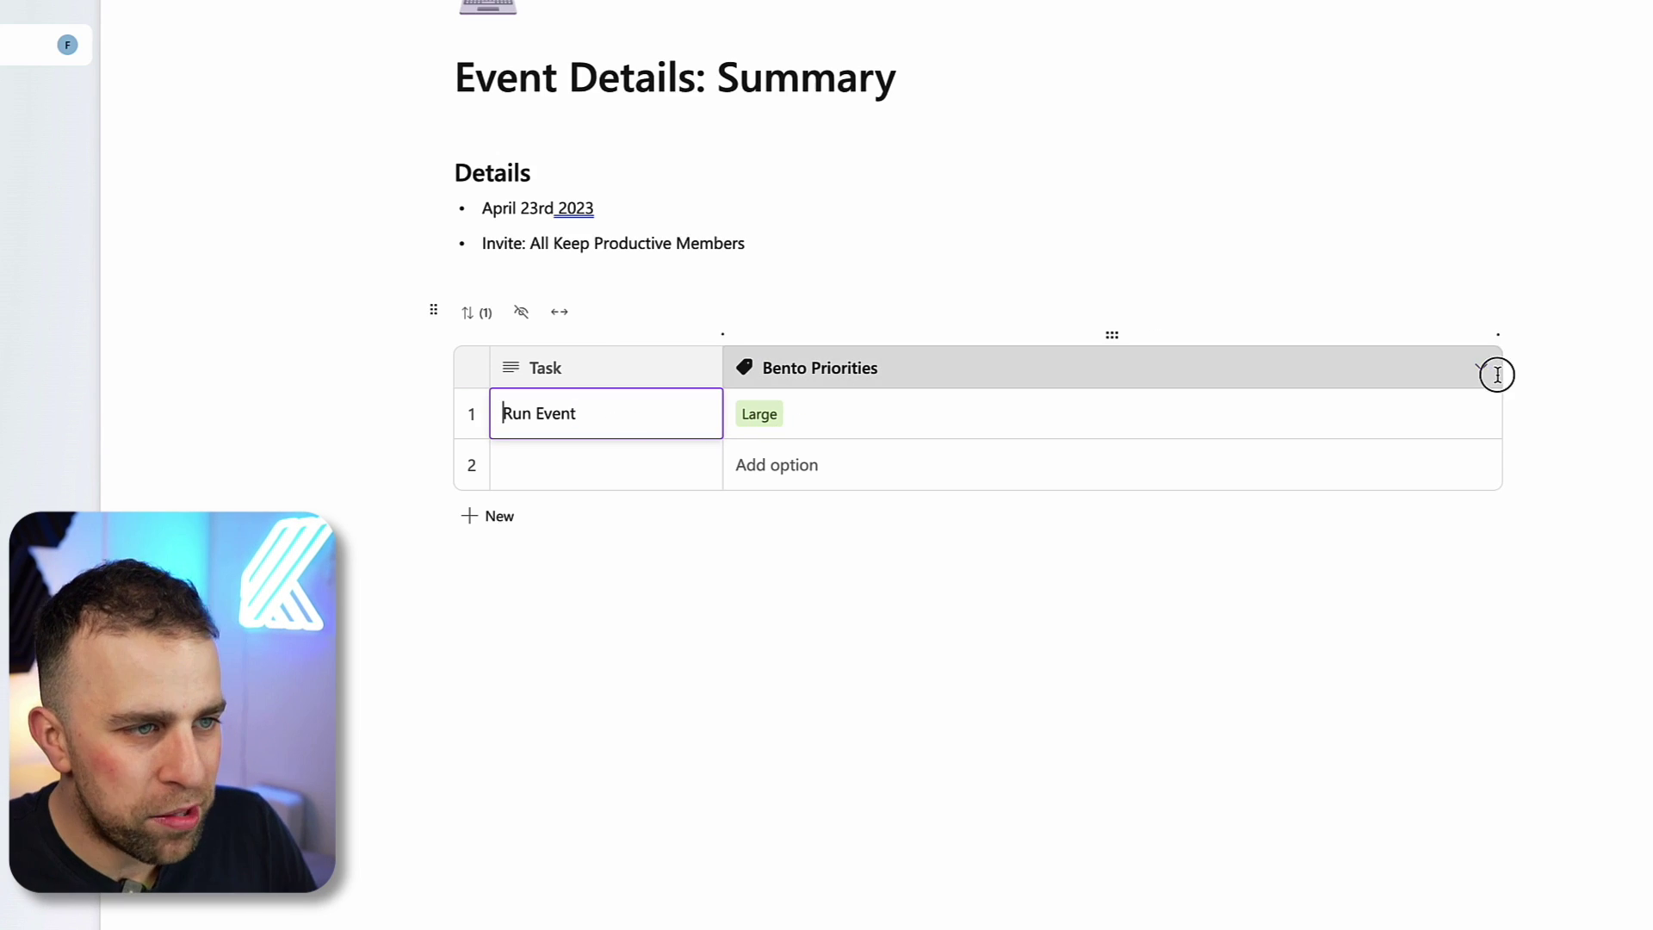
Add a third column named 'Notes' and fill in its row 1 cell
left_click(1499, 336)
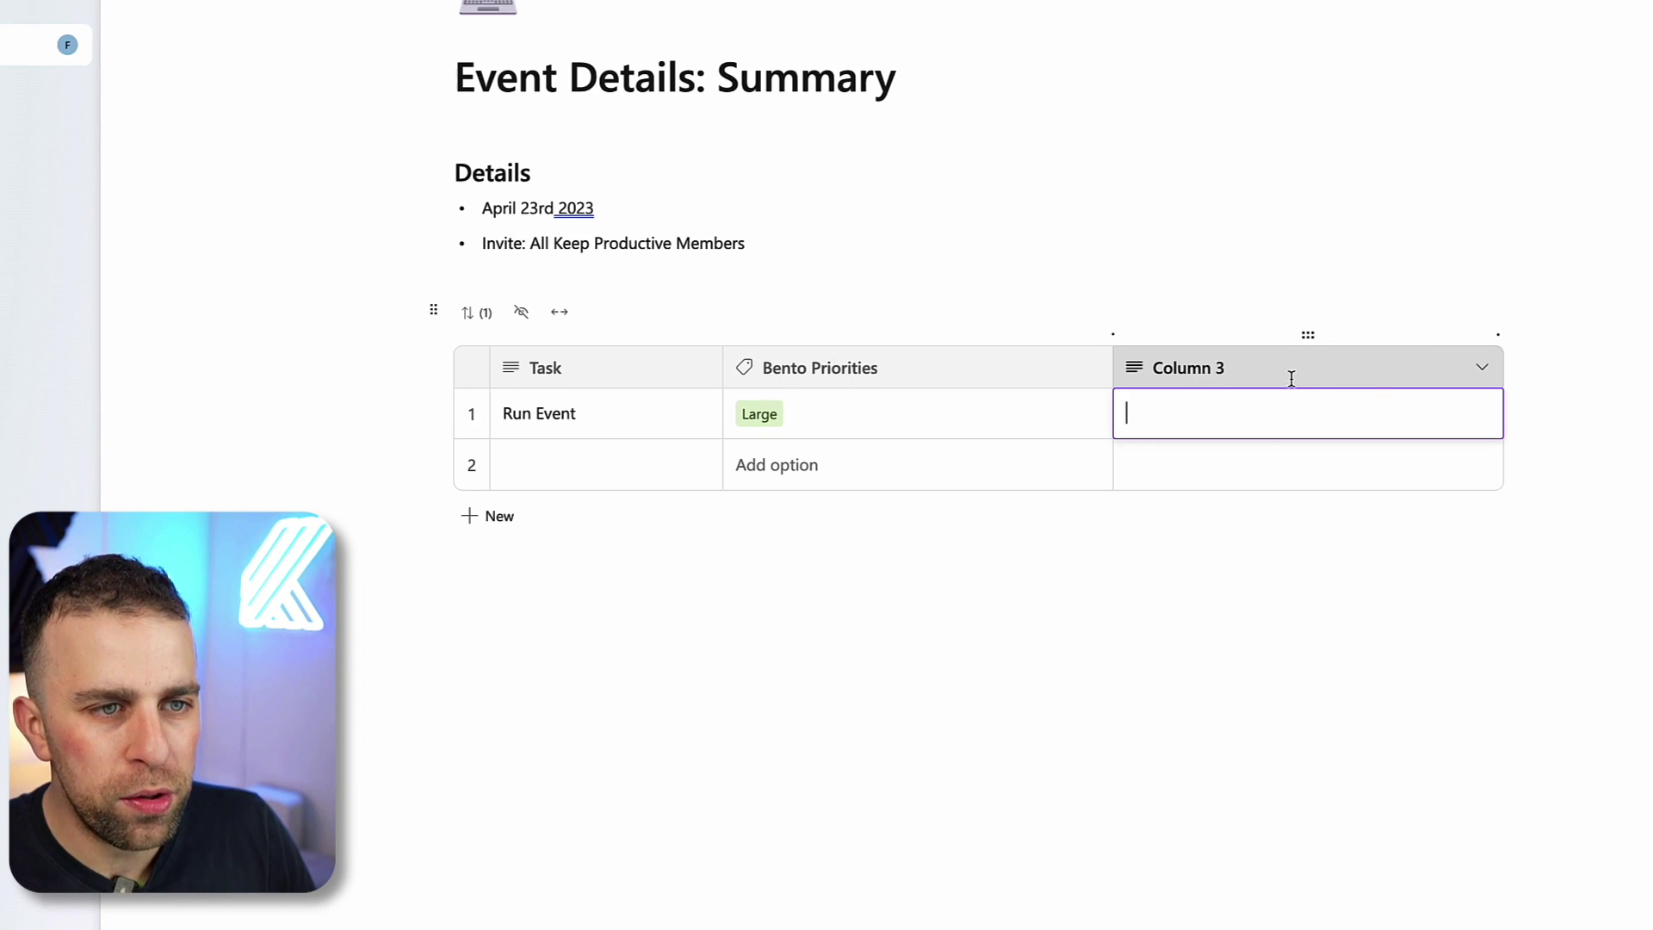
left_click(1223, 373)
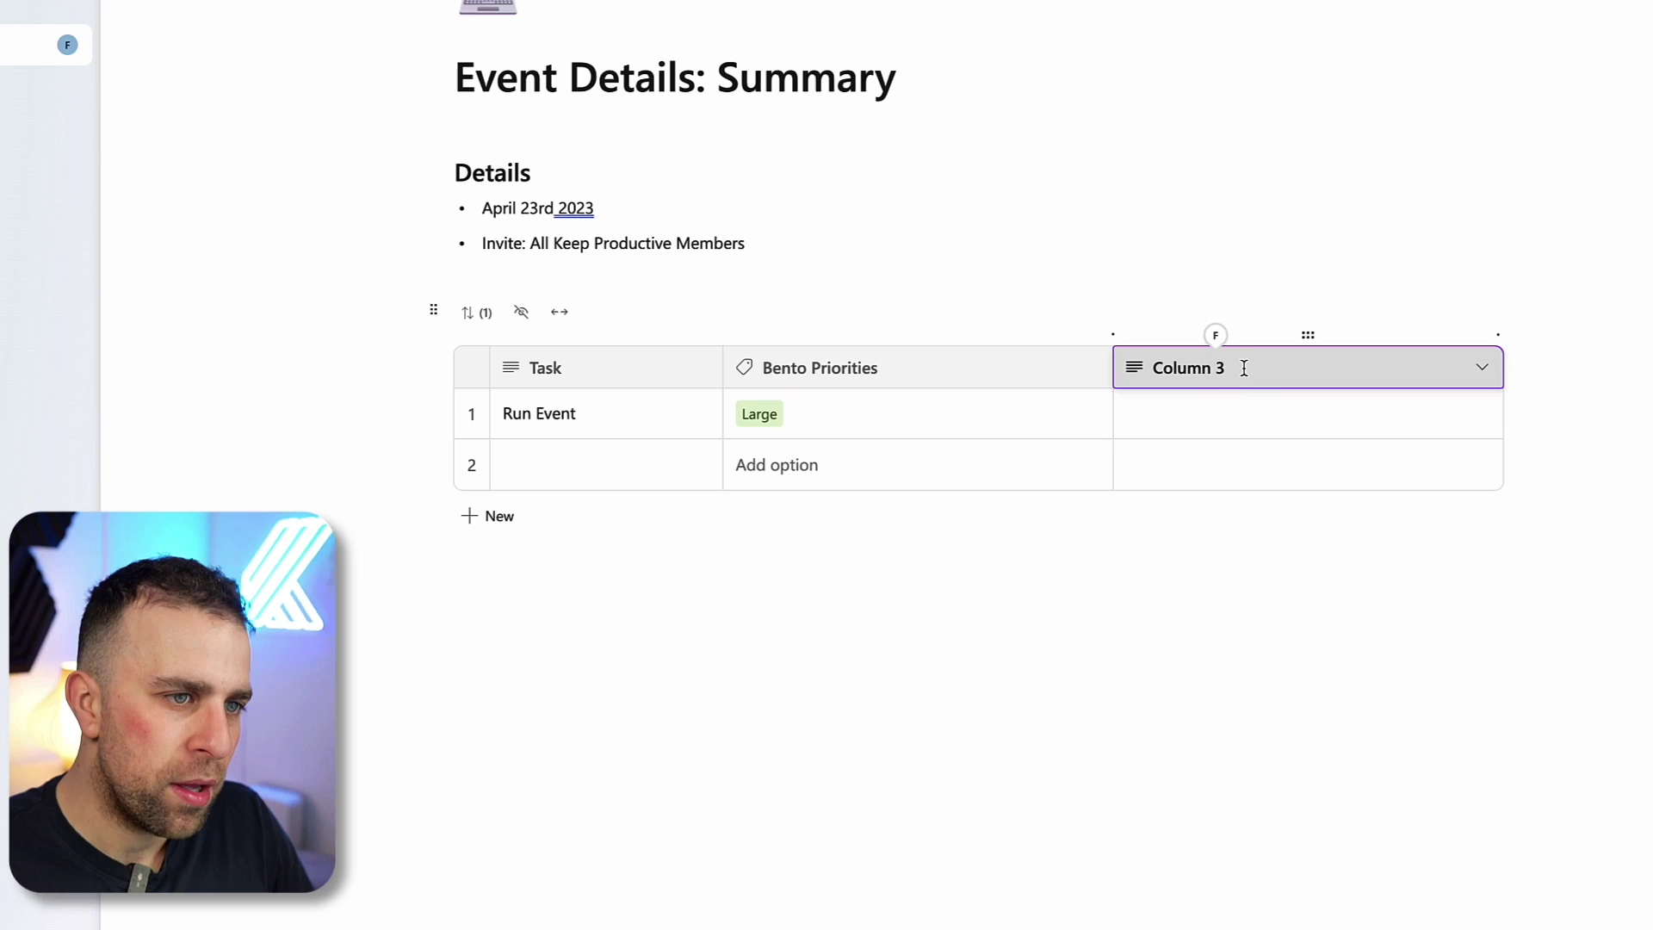
left_click_drag(1244, 368, 1132, 368)
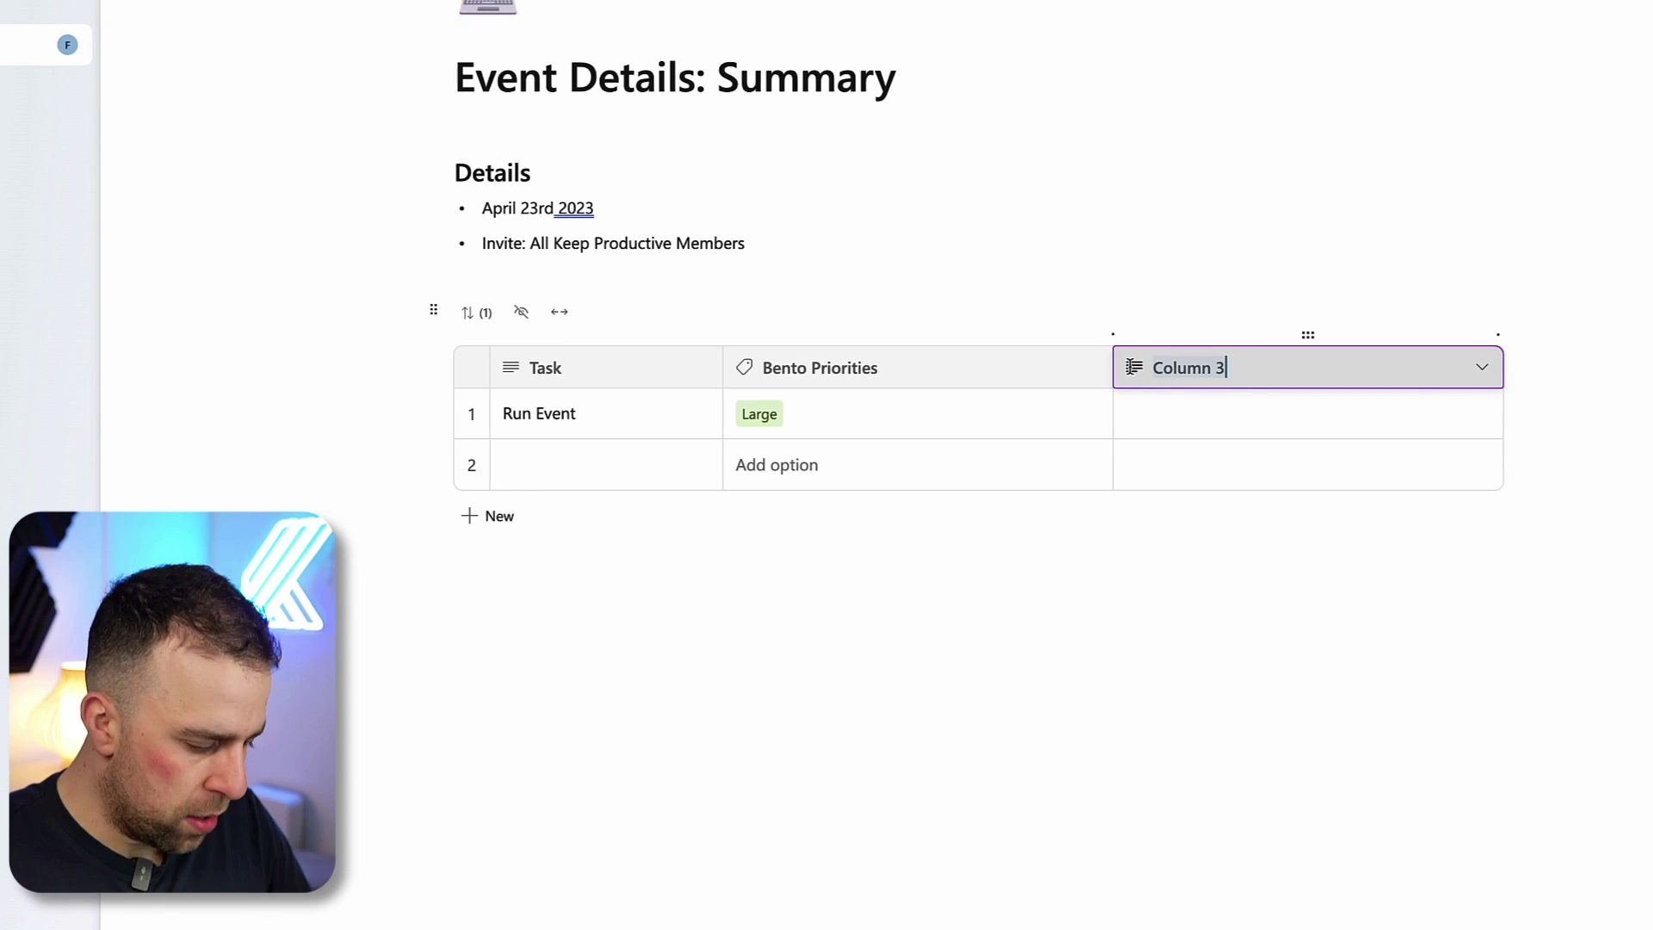
key("Tab")
left_click(1365, 422)
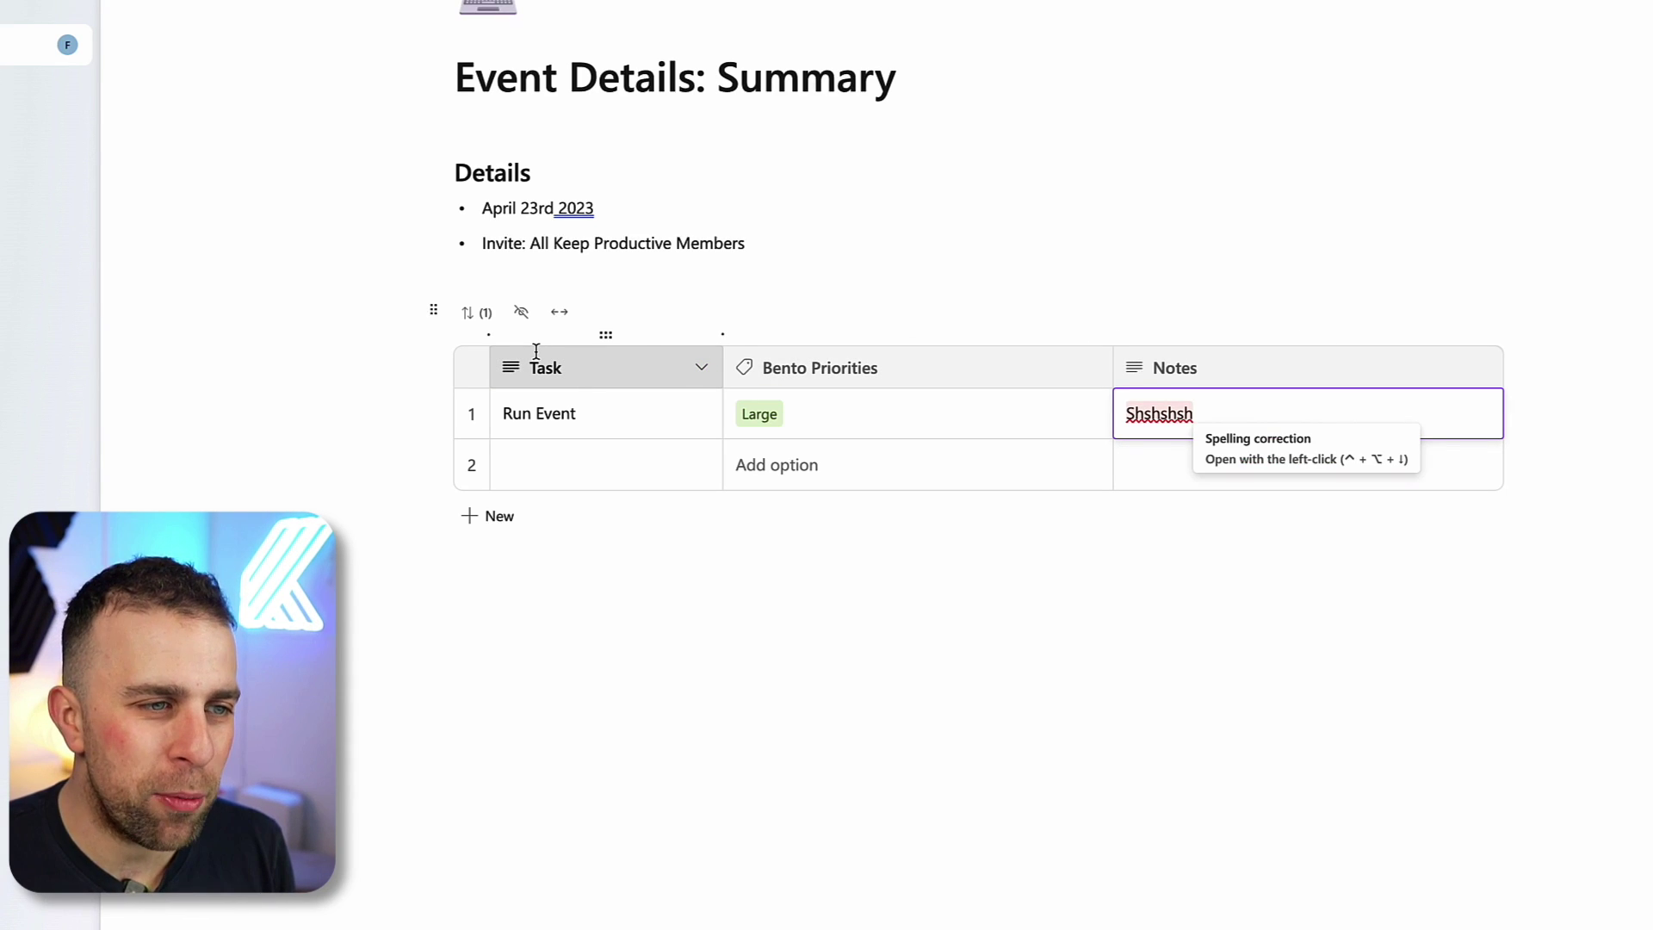
Review the Notes column options and dismiss them without changes
left_click(1214, 358)
left_click(1482, 370)
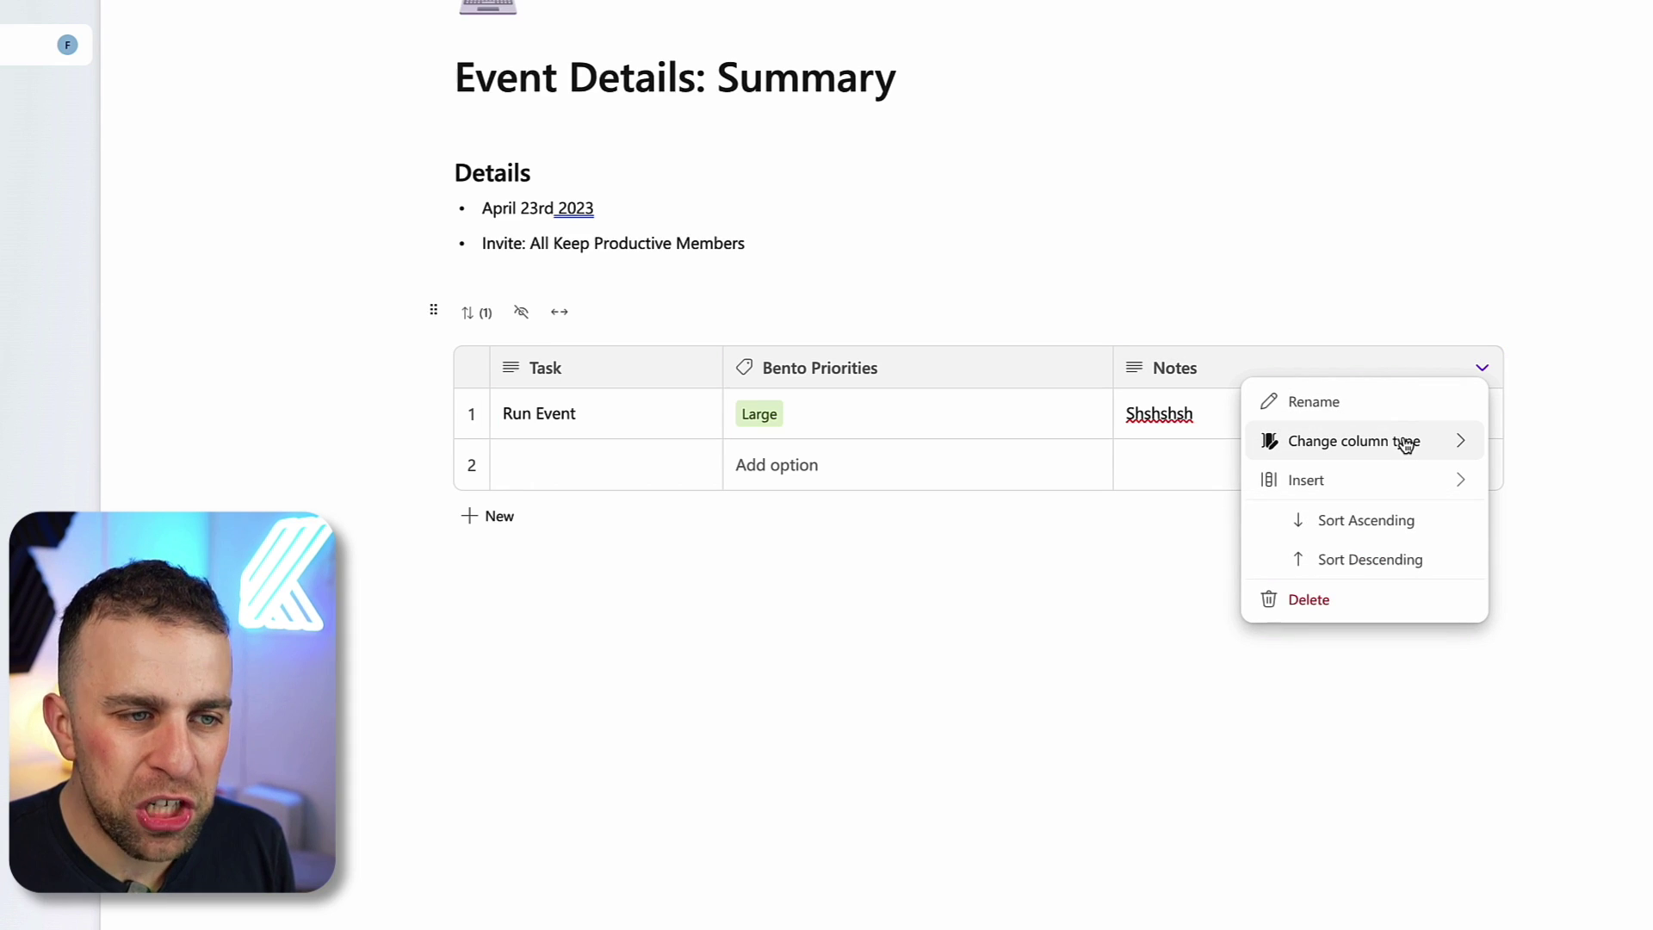
mouse_move(1396, 484)
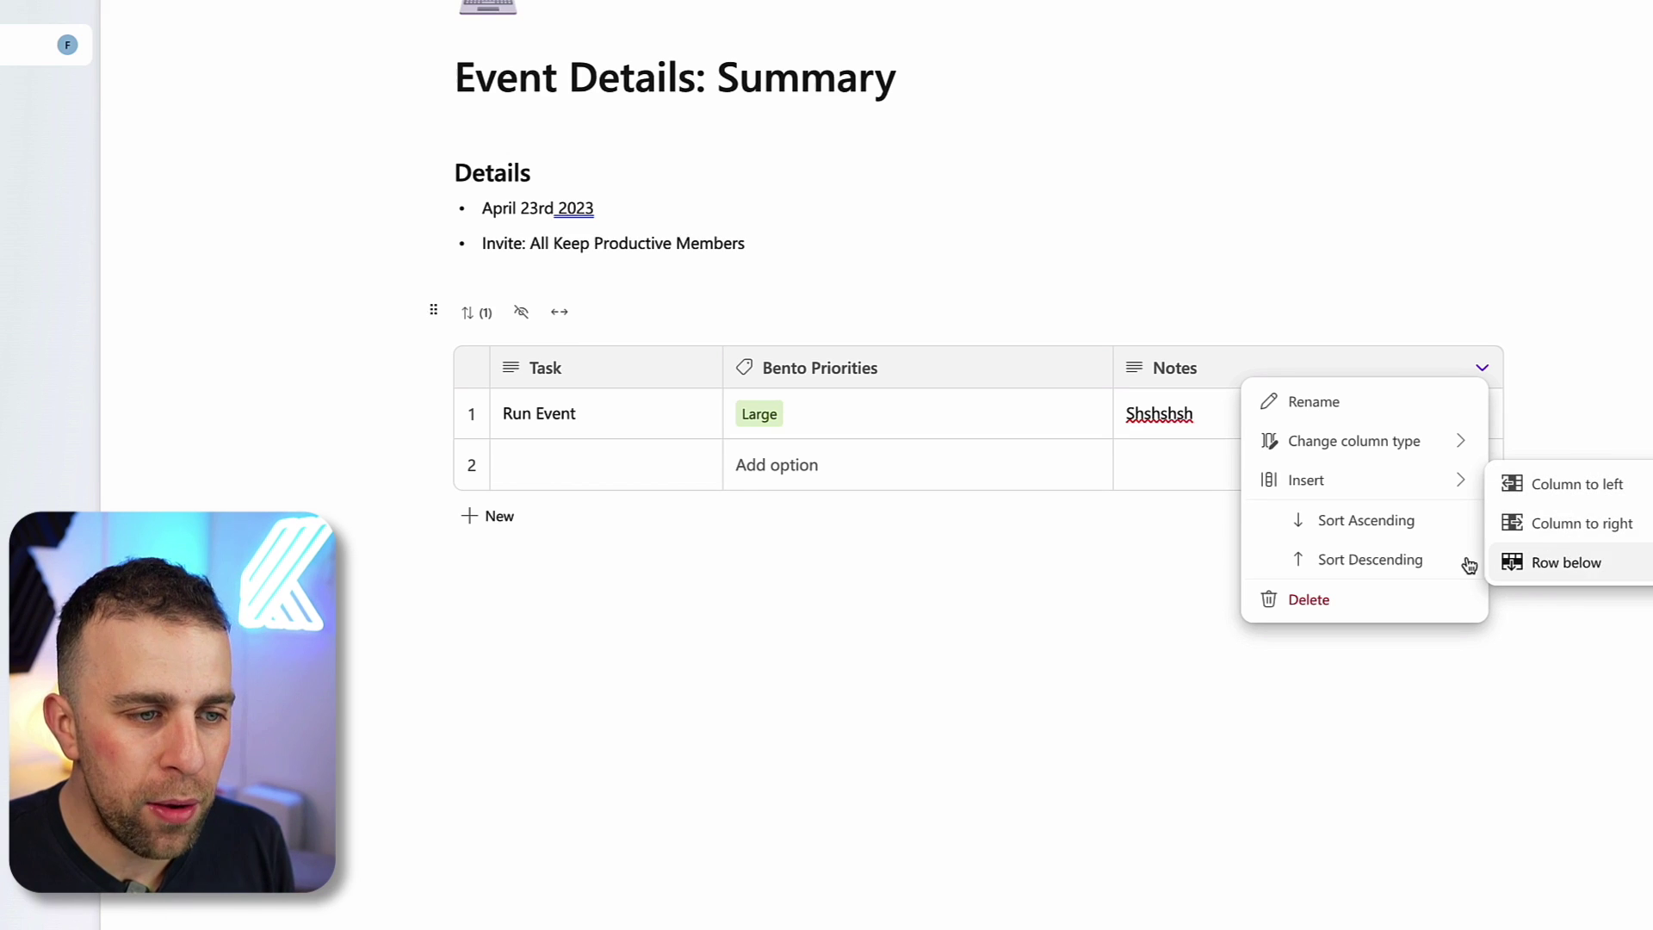
left_click(1137, 547)
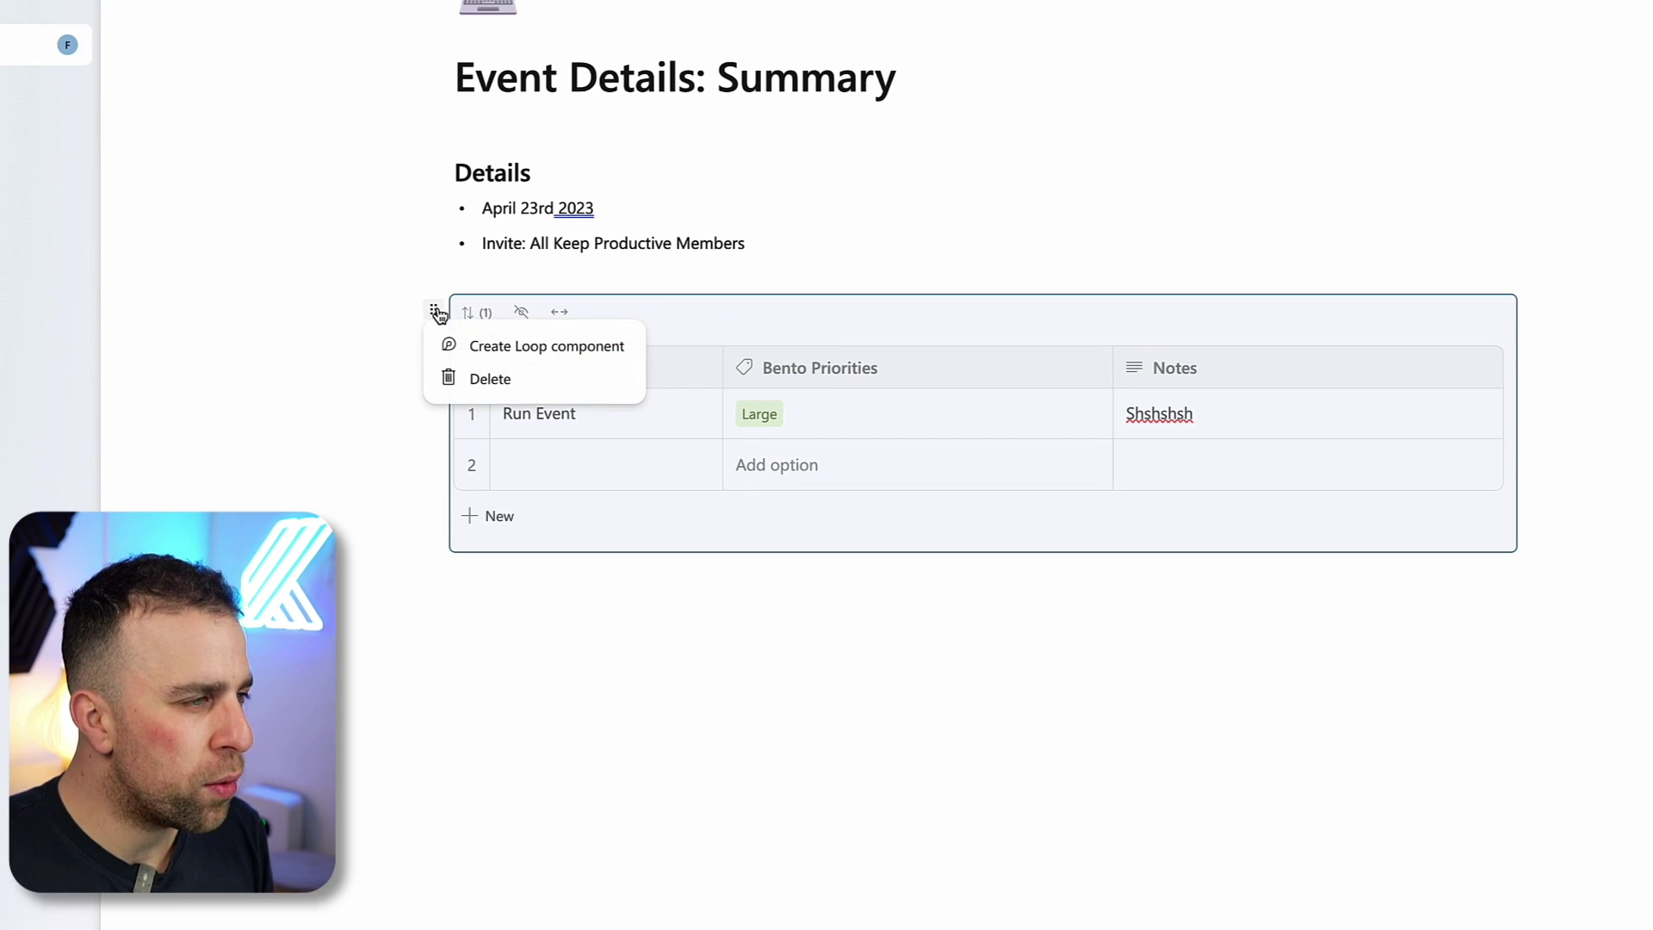
Make the table a Loop component titled 'Event Task List', described 'This is the task list for the event'
left_click(510, 346)
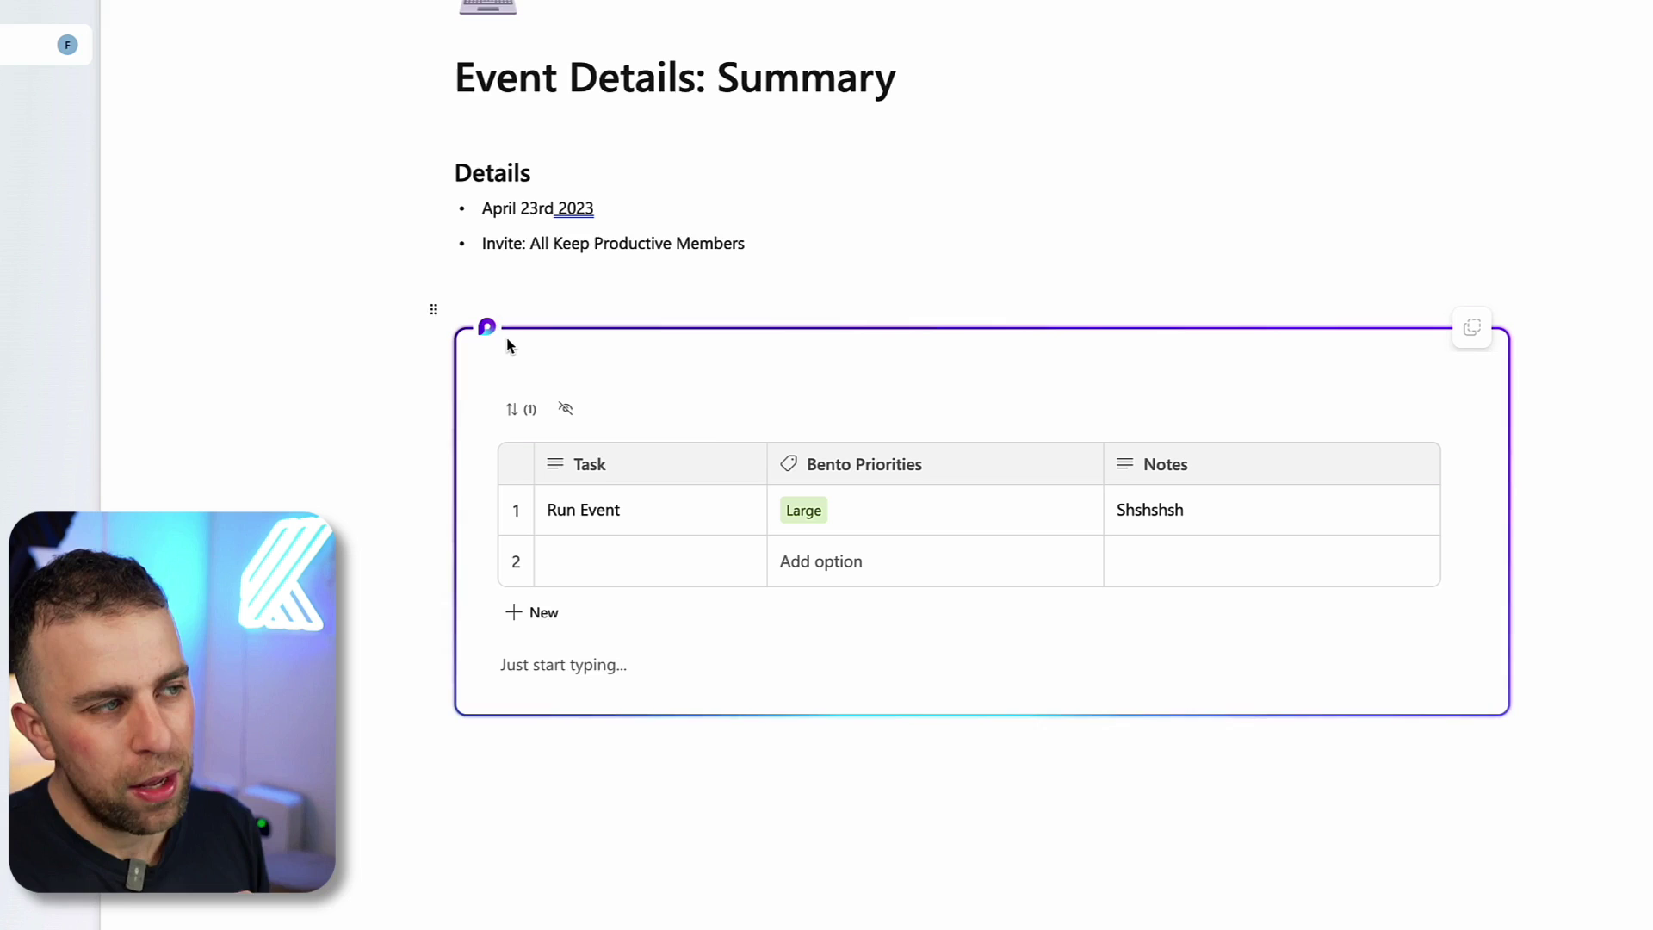
scroll(506, 344, "down", 1)
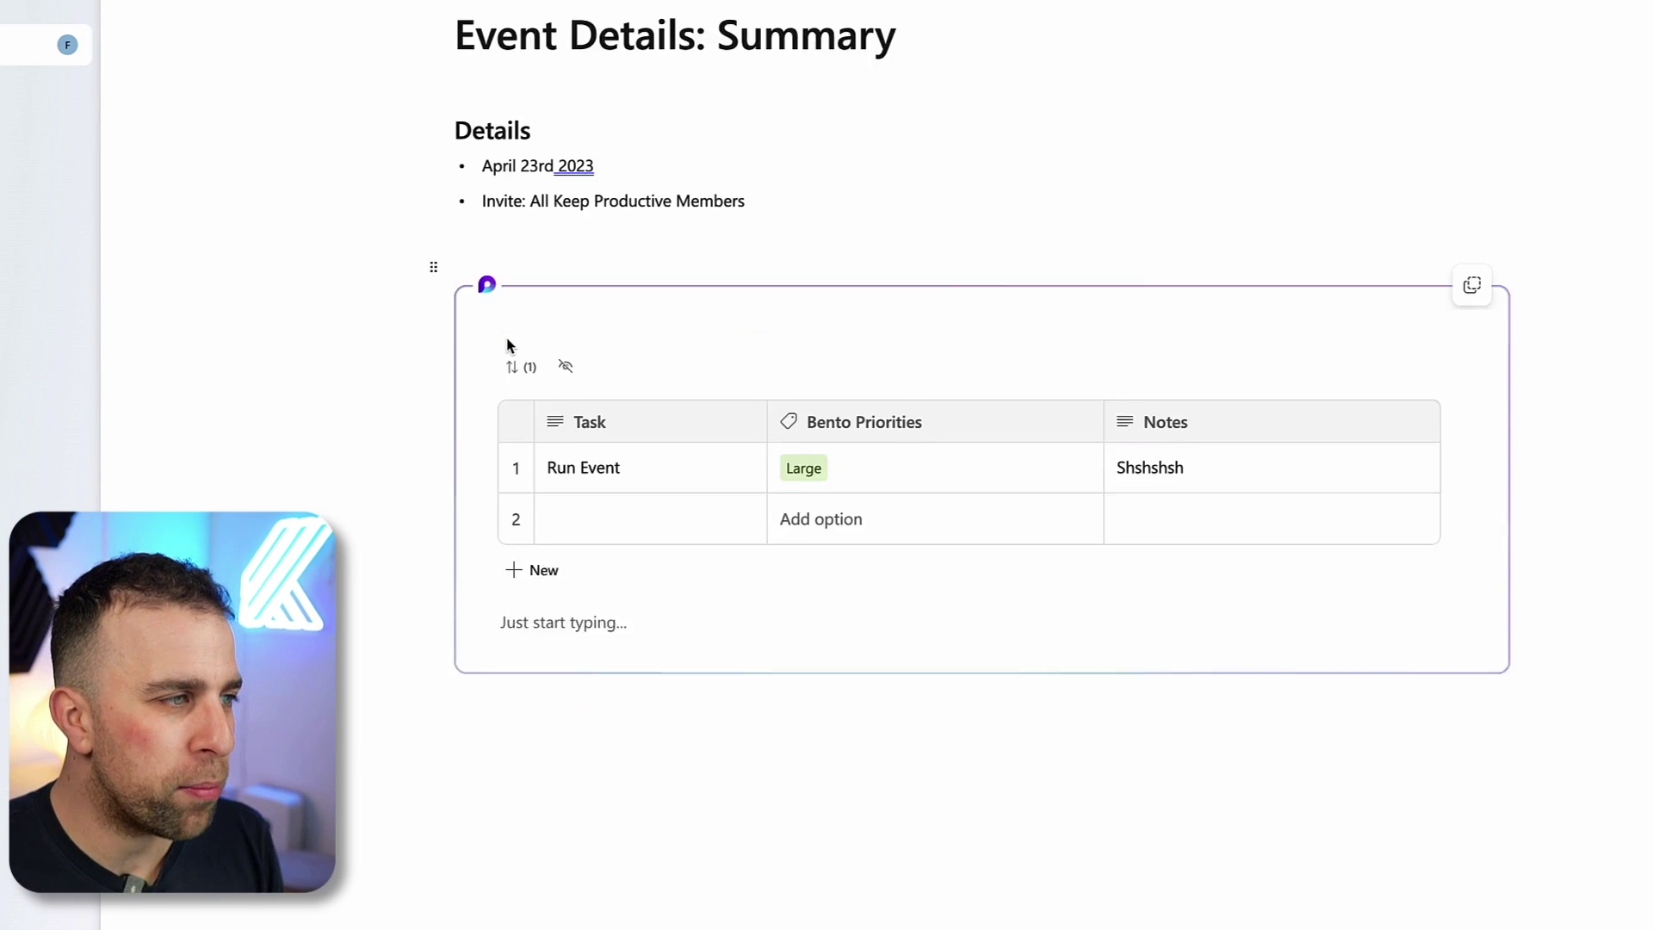
left_click(572, 260)
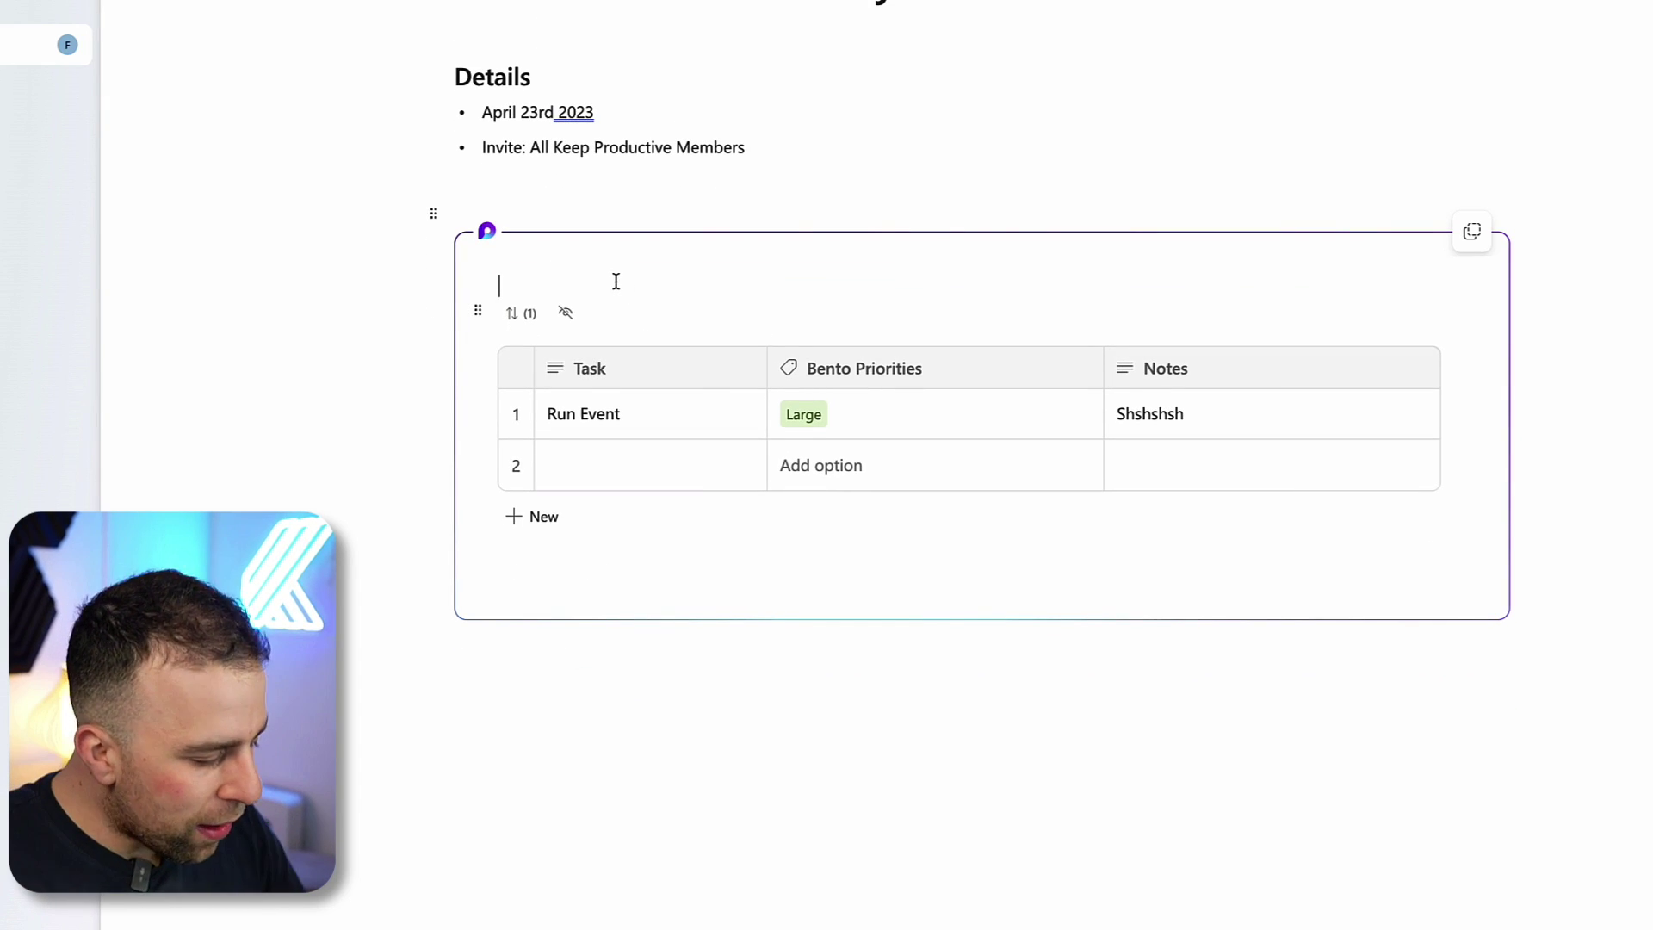
type("ev")
key("BackSpace")
key("BackSpace")
type("Event Task List")
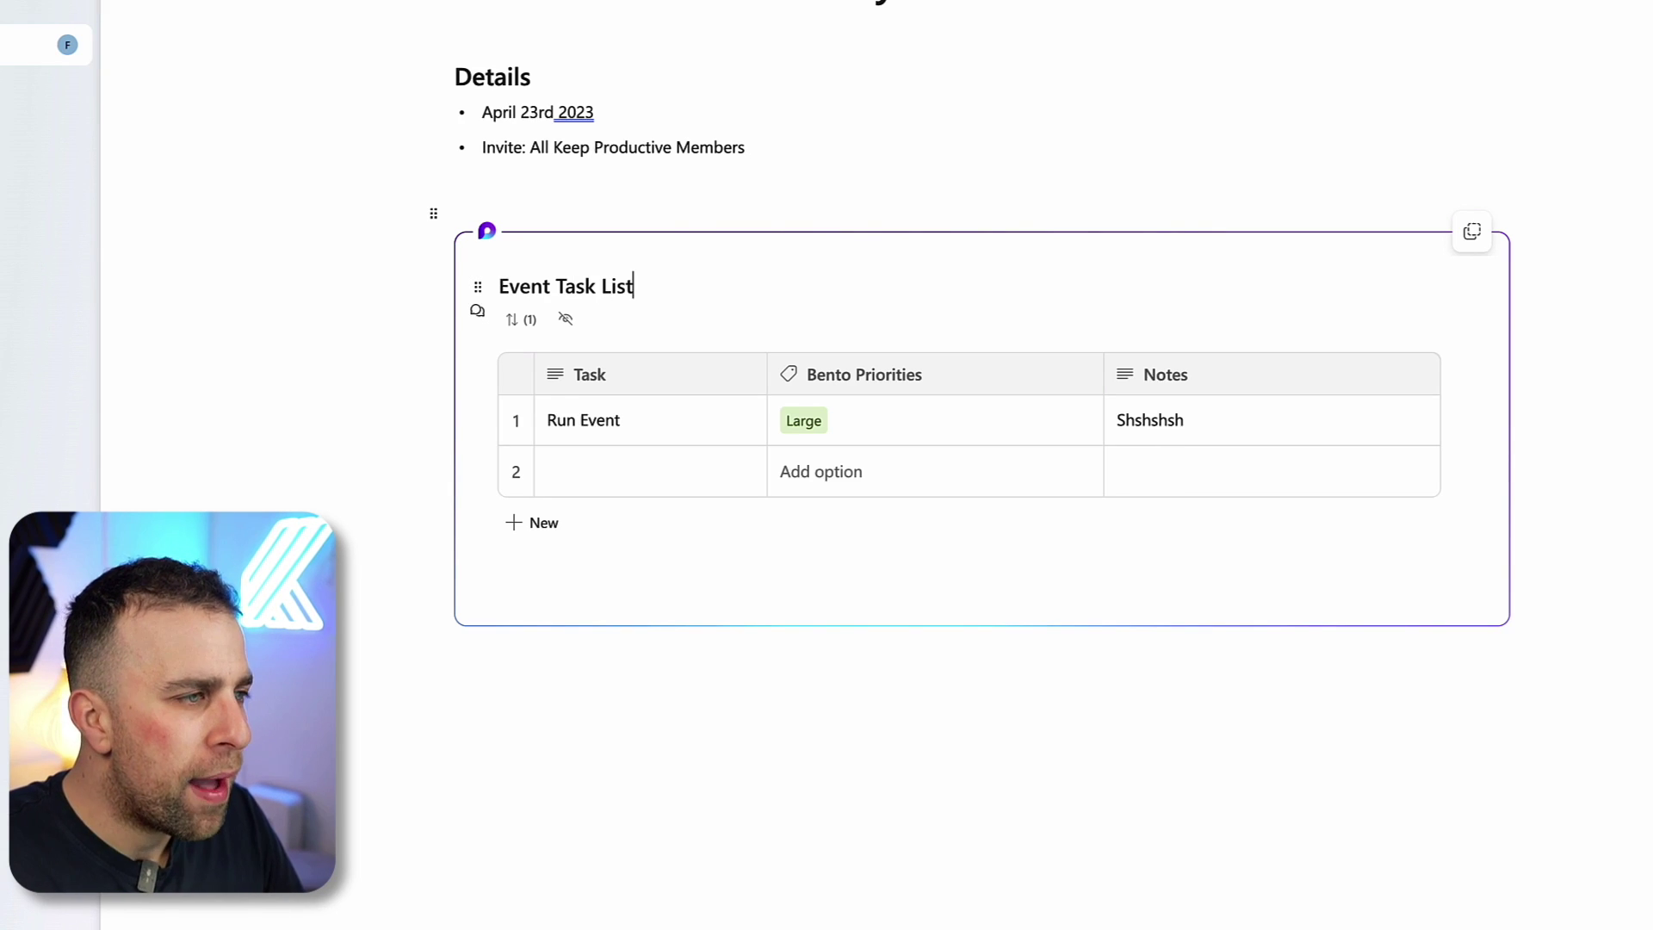
key("Return")
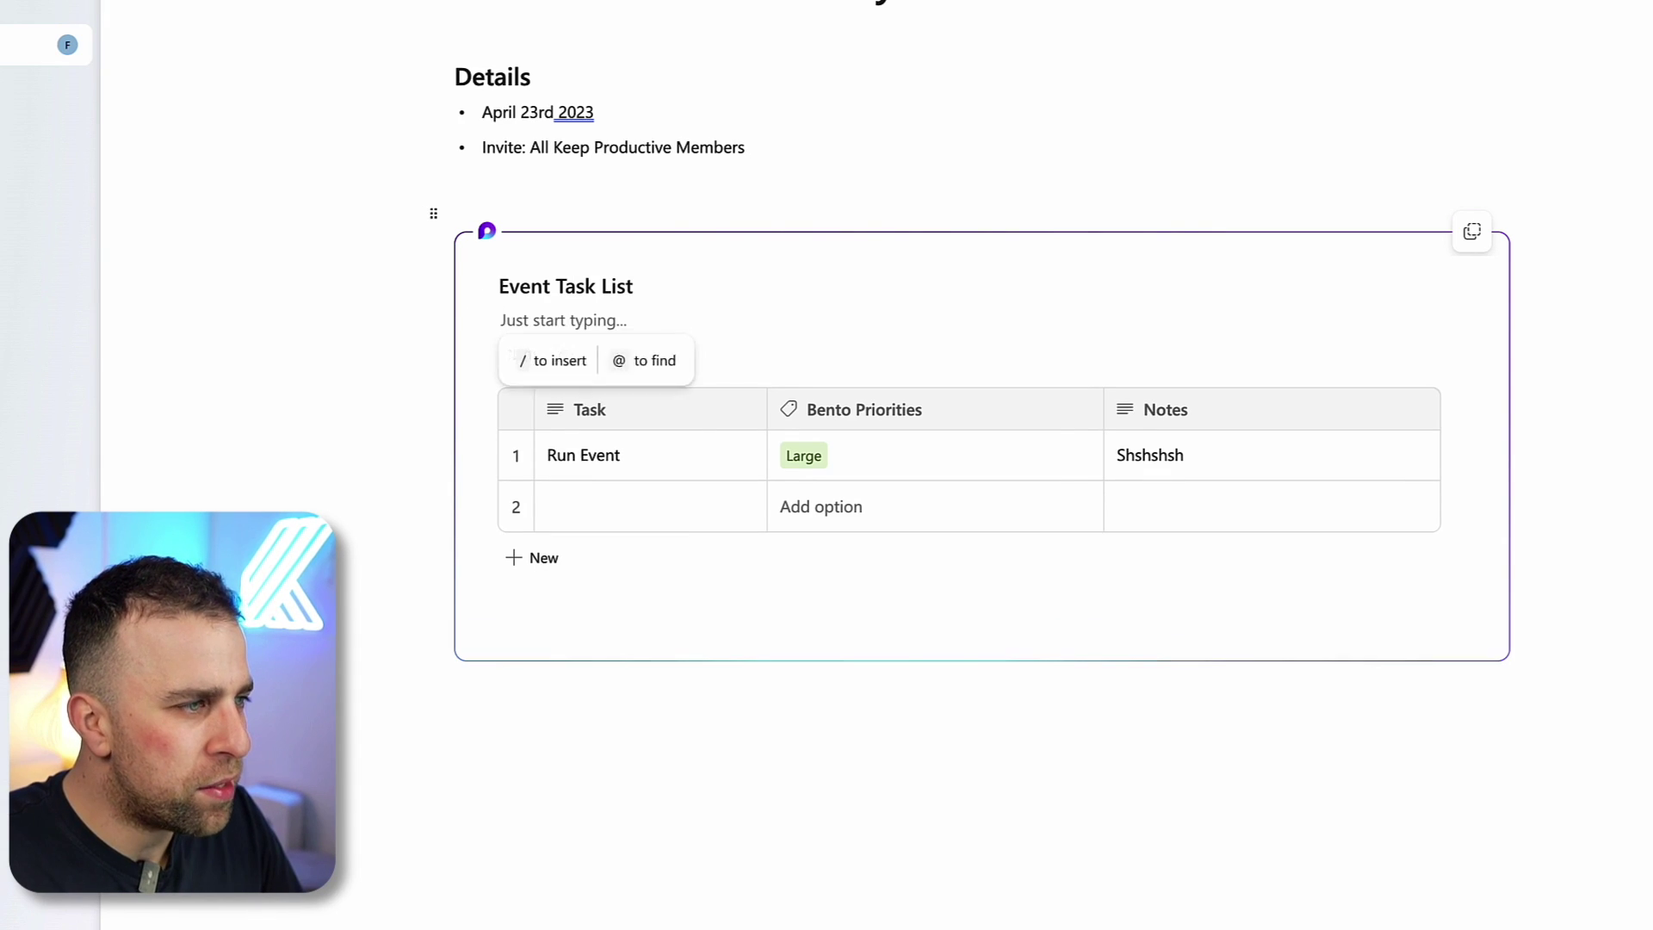
type("This is the task list for the event")
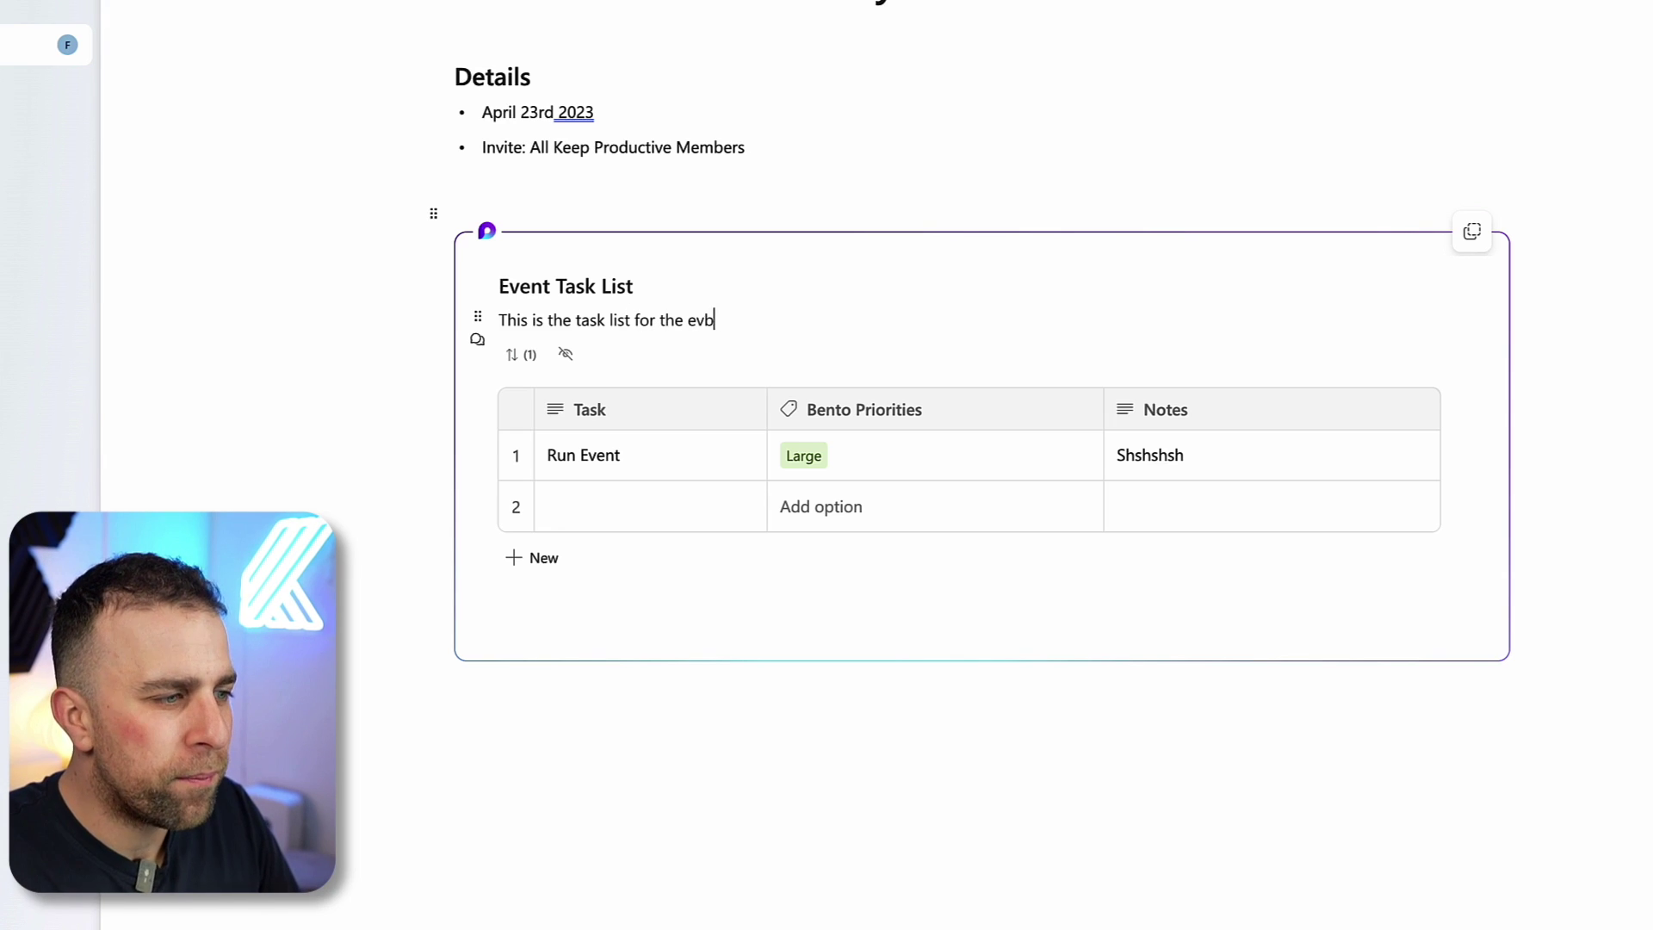
Copy the Event Task List component's link and close the link-copied dialog
left_click(1472, 232)
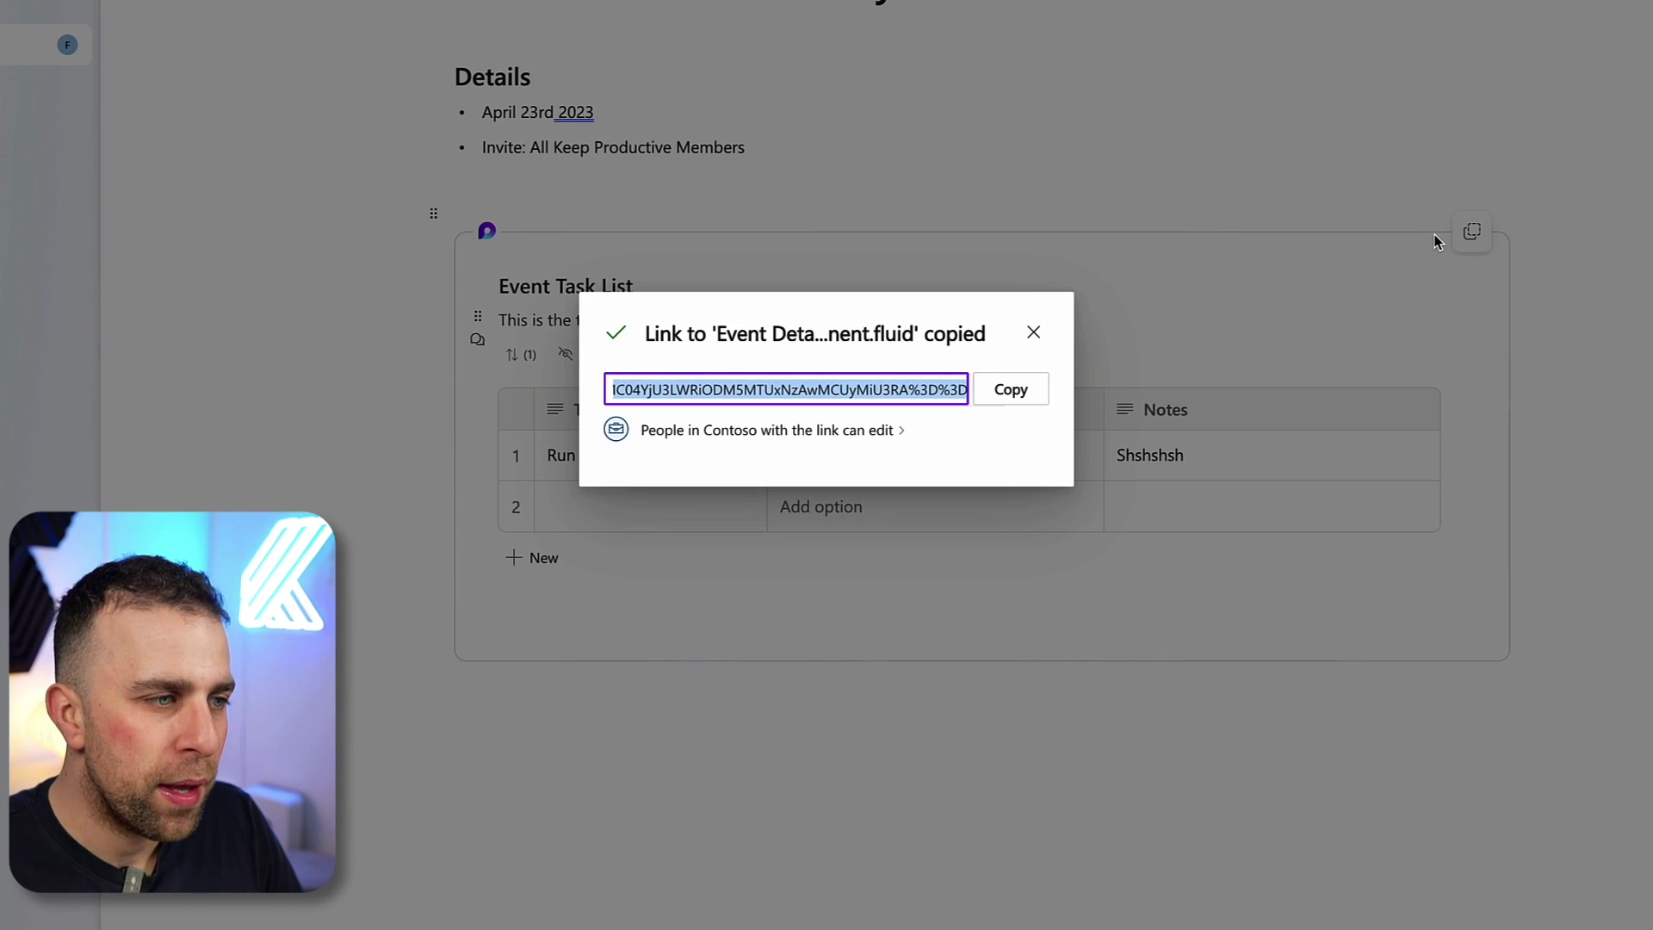
left_click(999, 398)
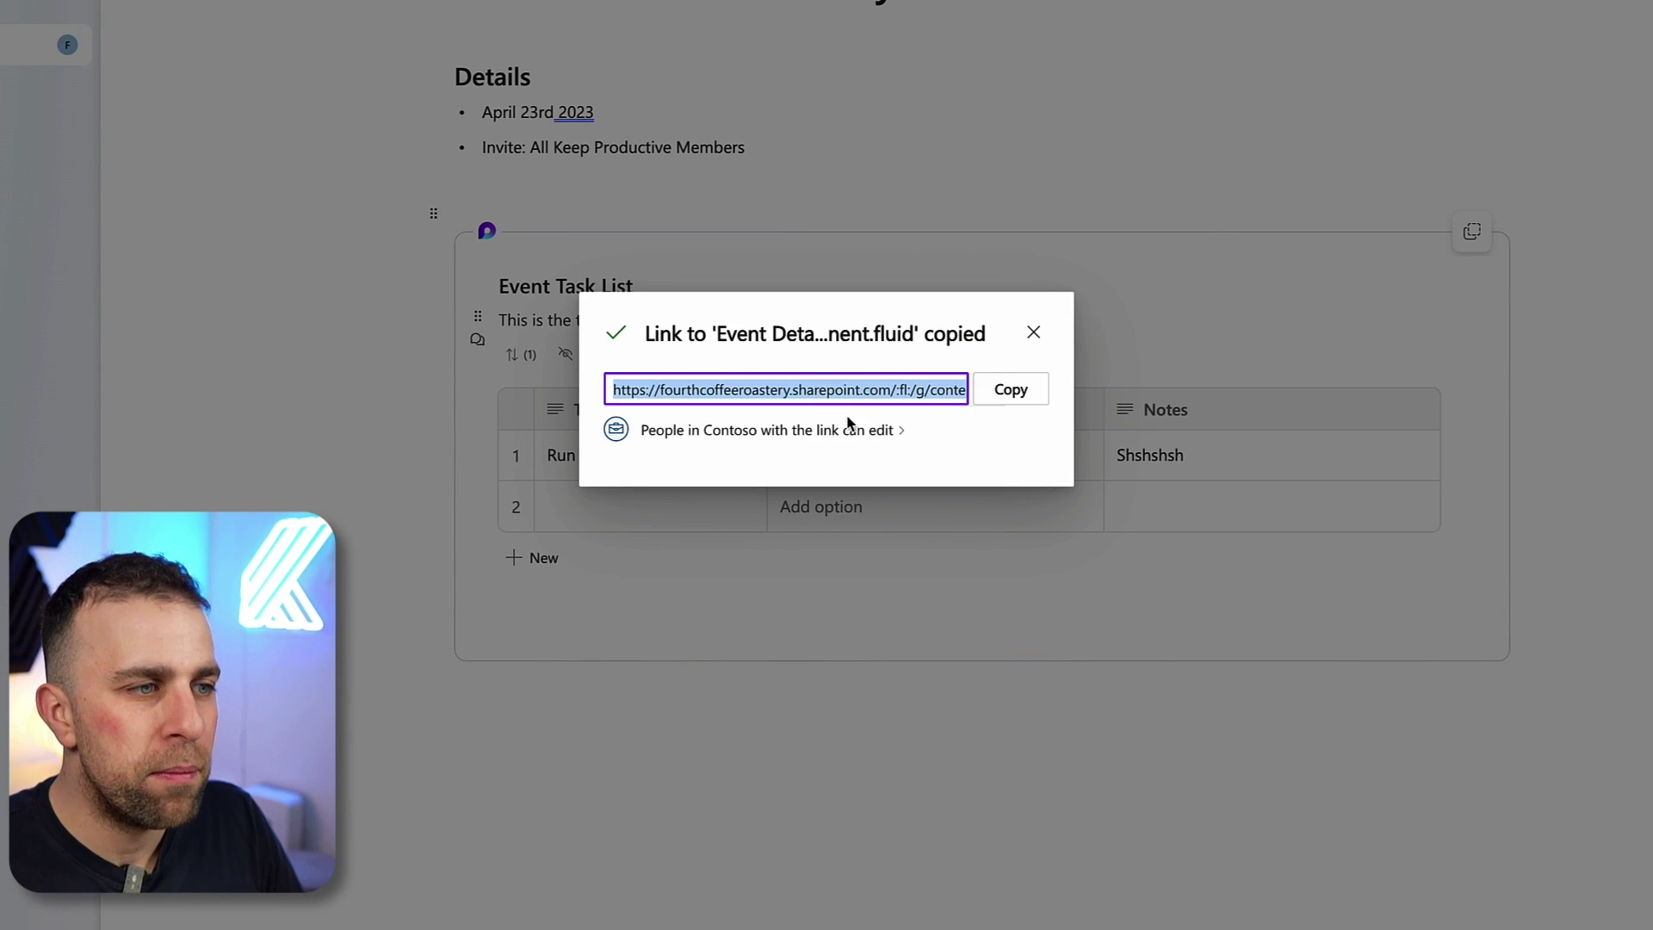
left_click(1033, 333)
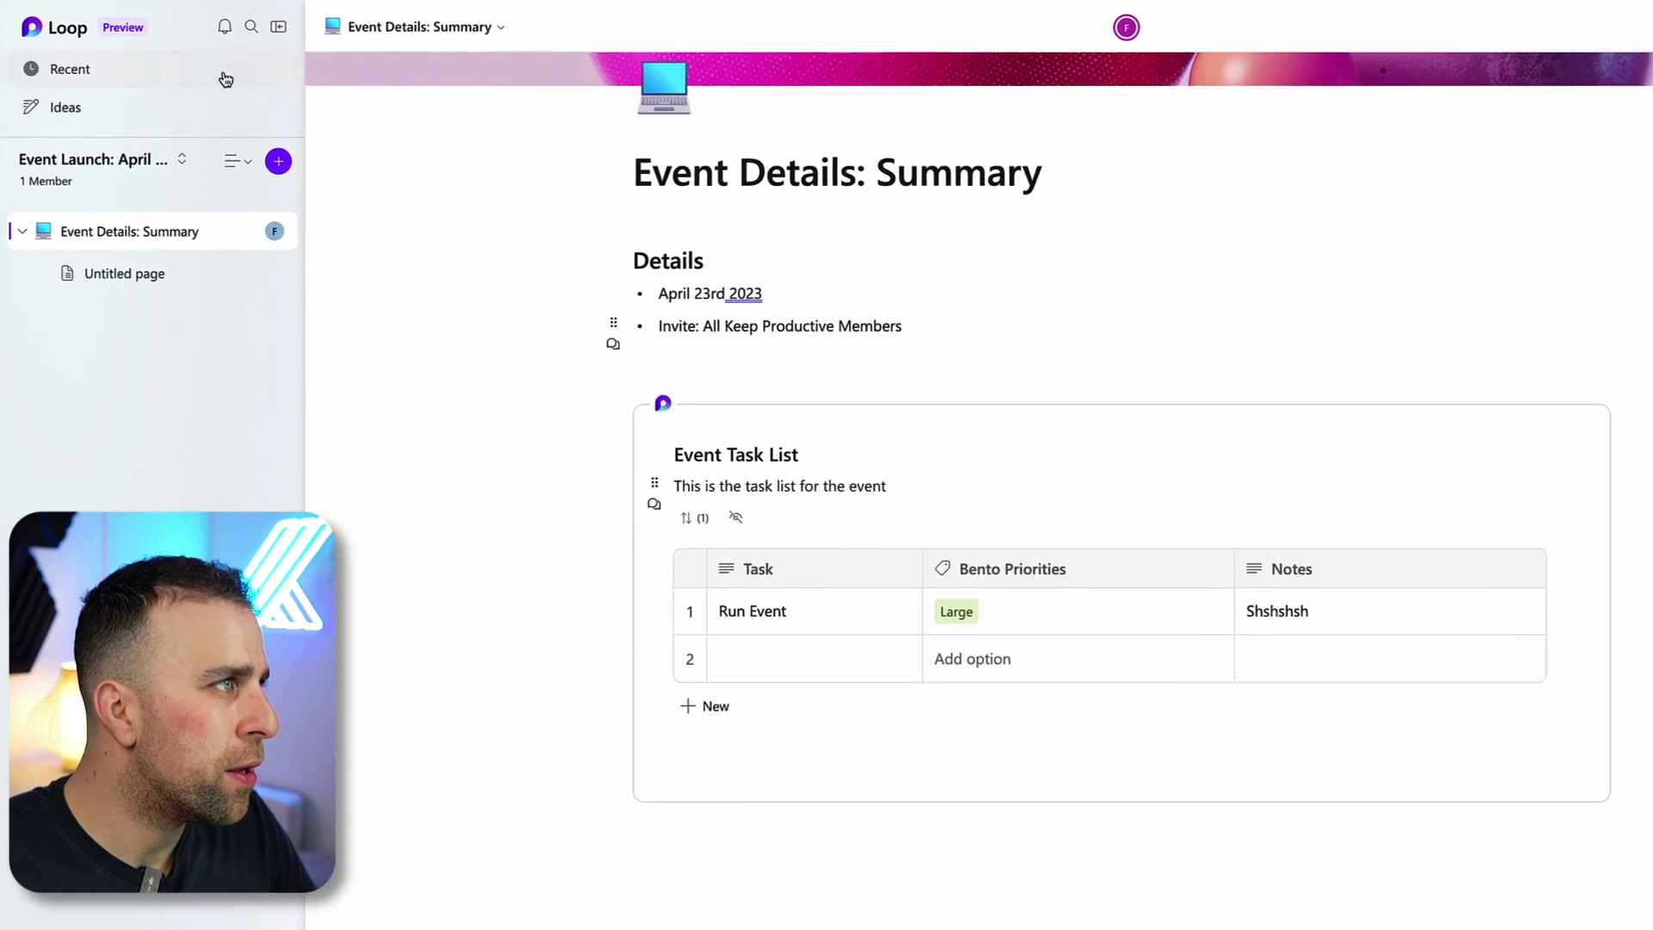
Search 'fou' to open the Fourth Coffee goals page, then switch to the Fourth Coffee workspace
left_click(252, 26)
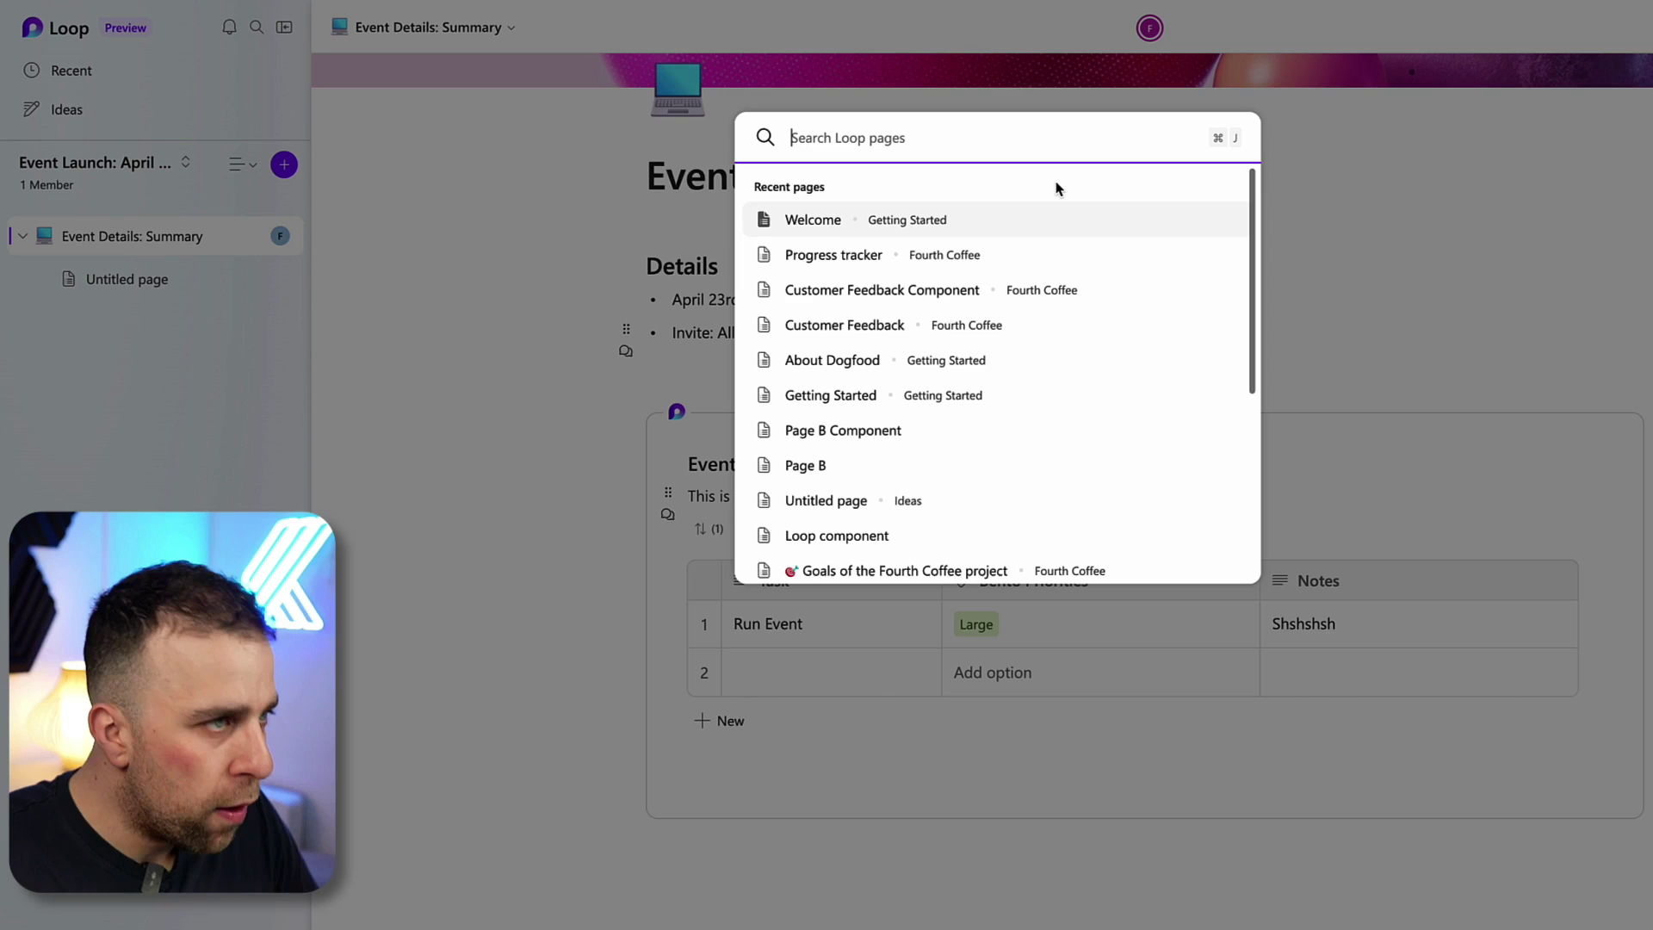
type("fourt")
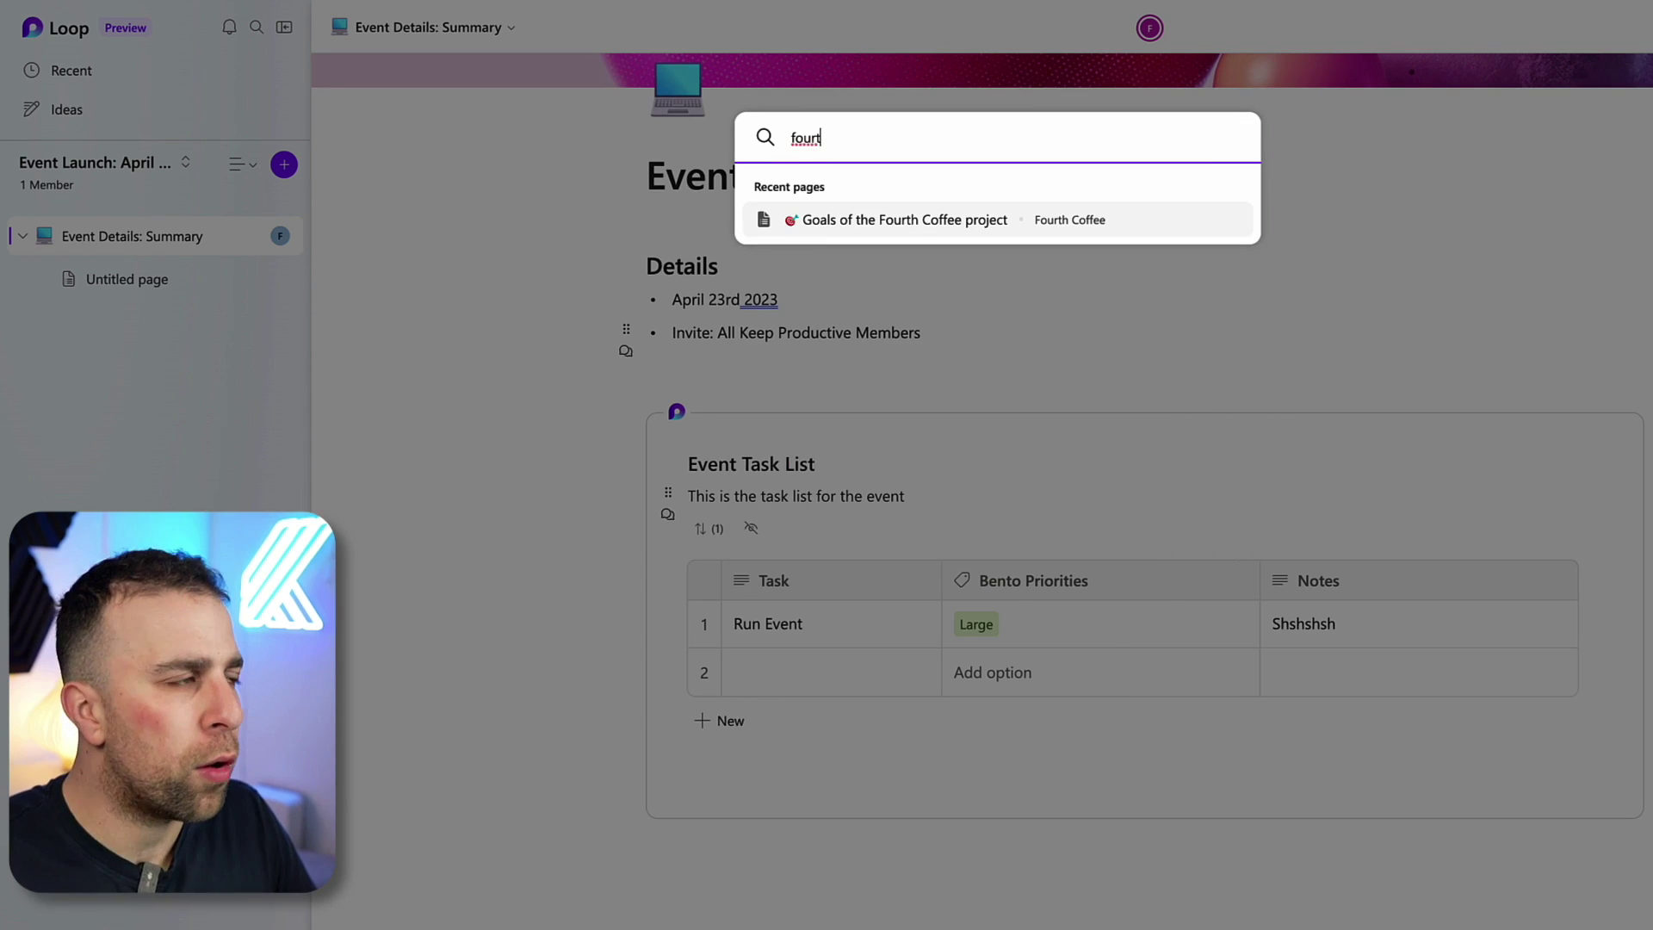
key("Return")
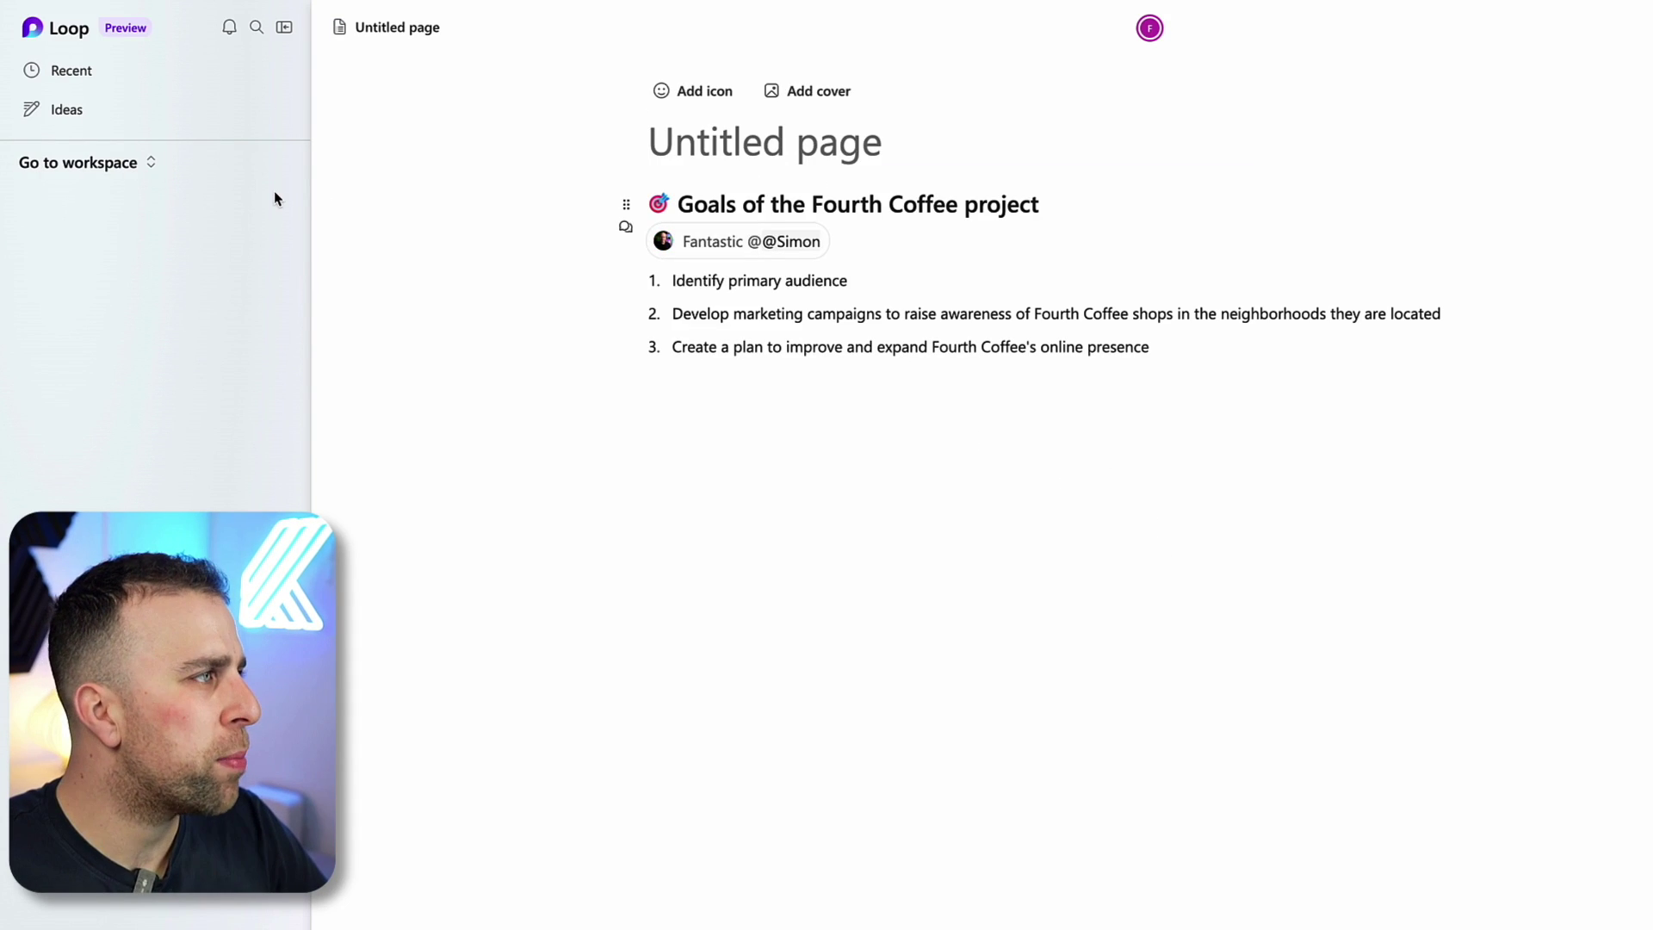
left_click(146, 168)
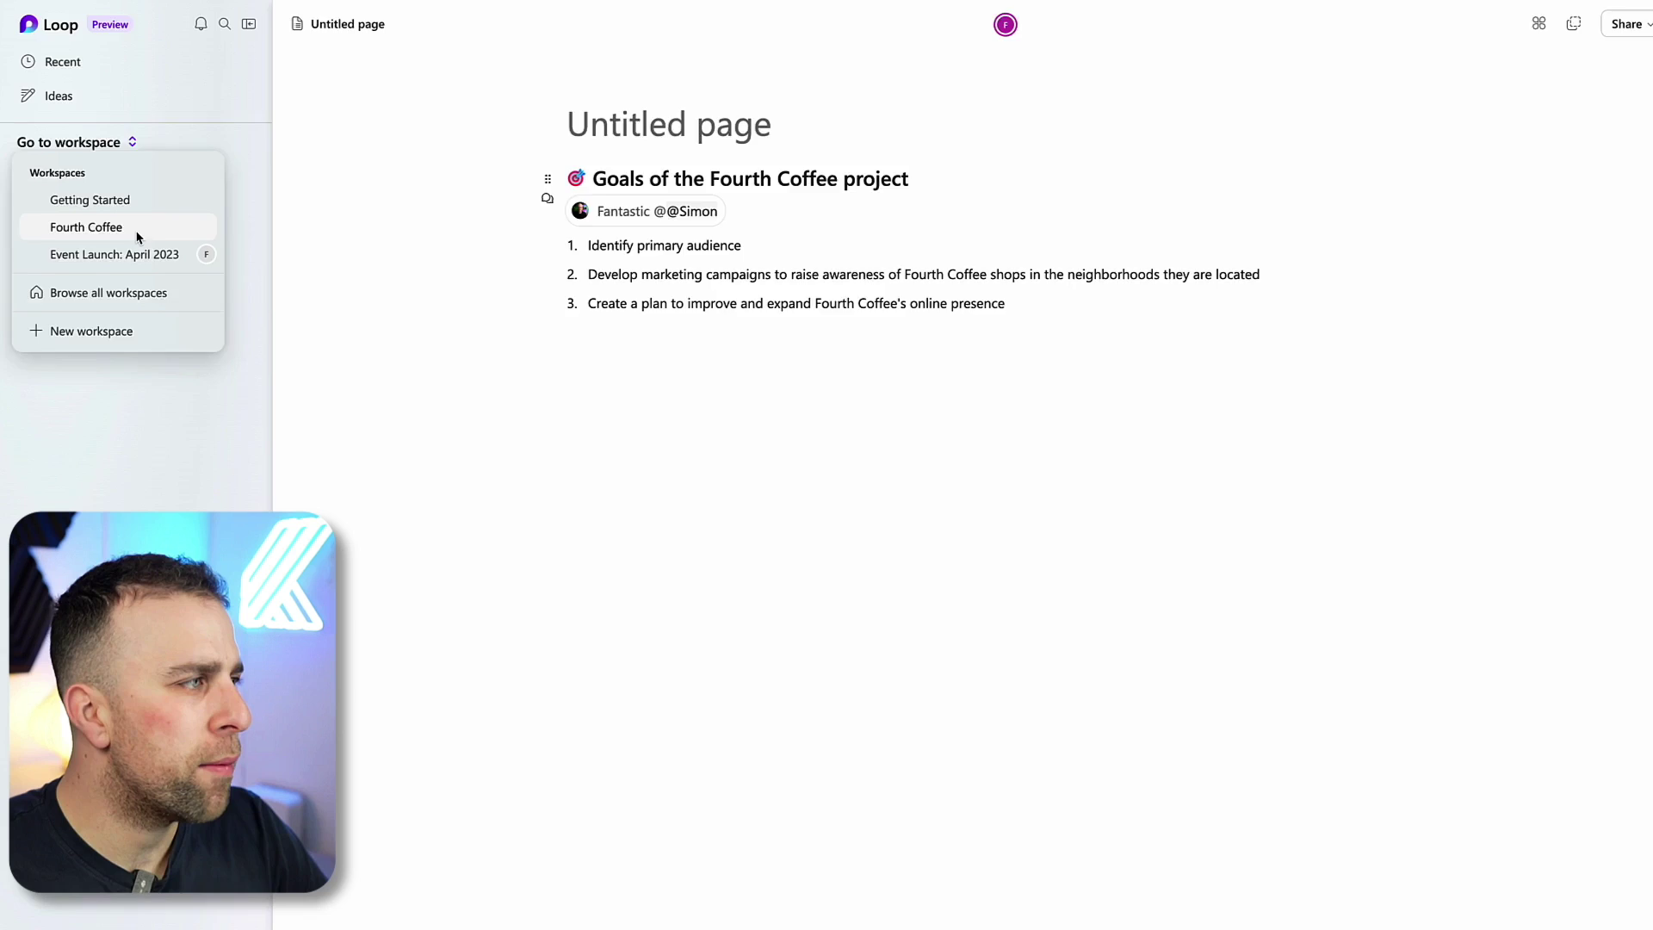
left_click(146, 258)
scroll(572, 491, "down", 3)
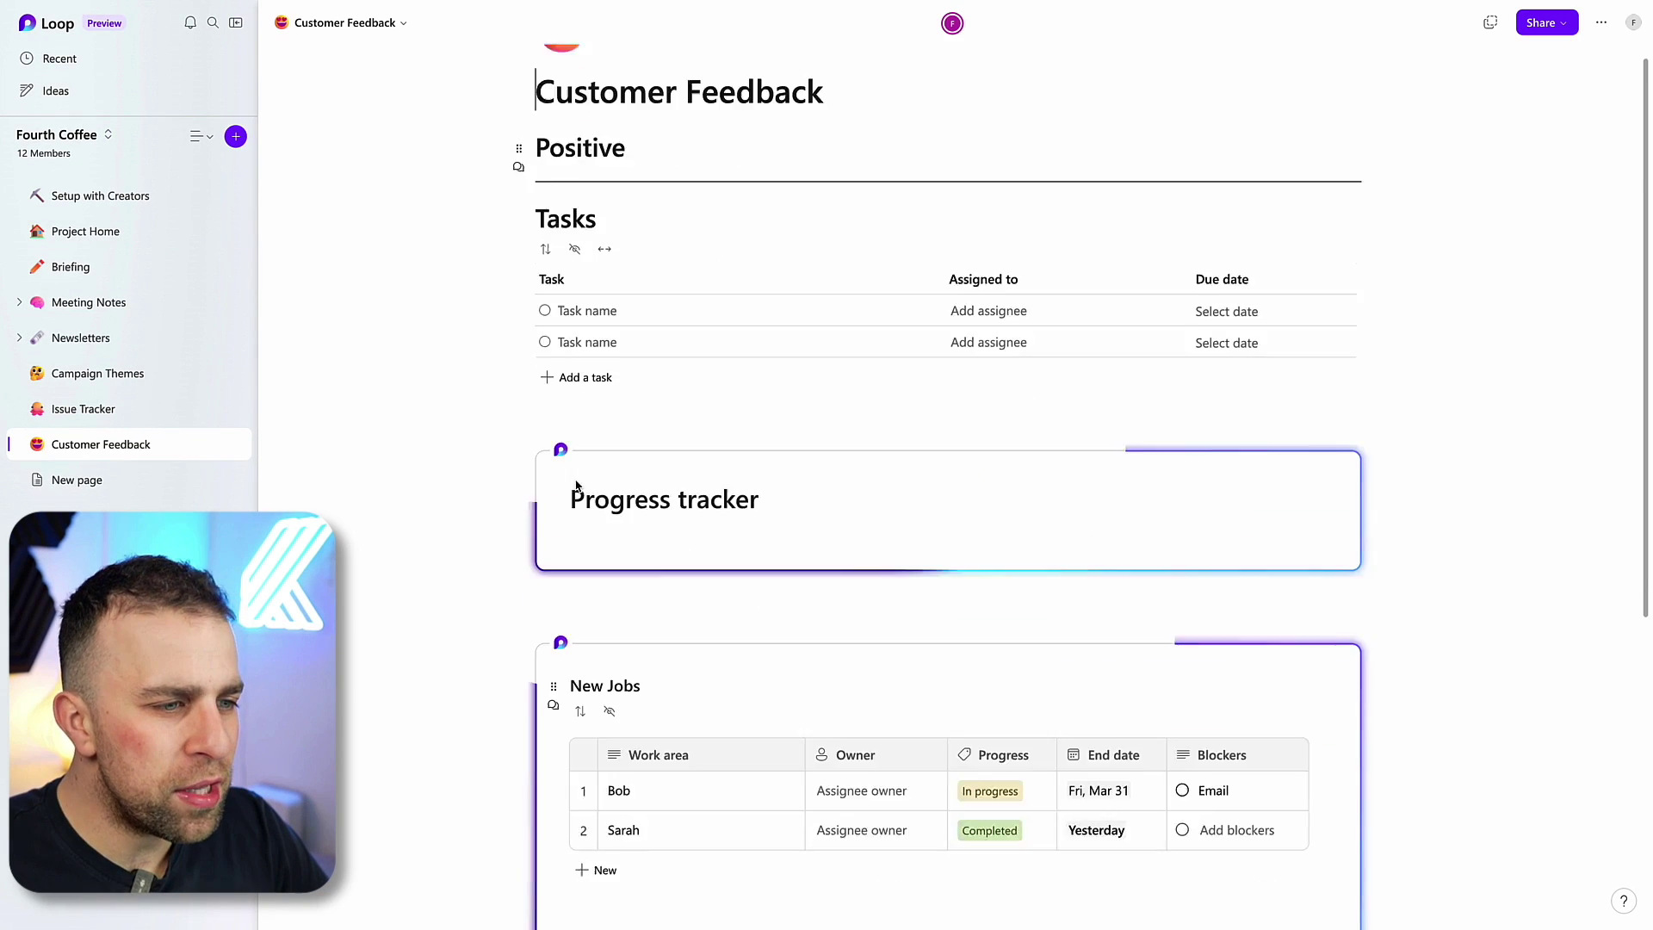
scroll(576, 480, "down", 2)
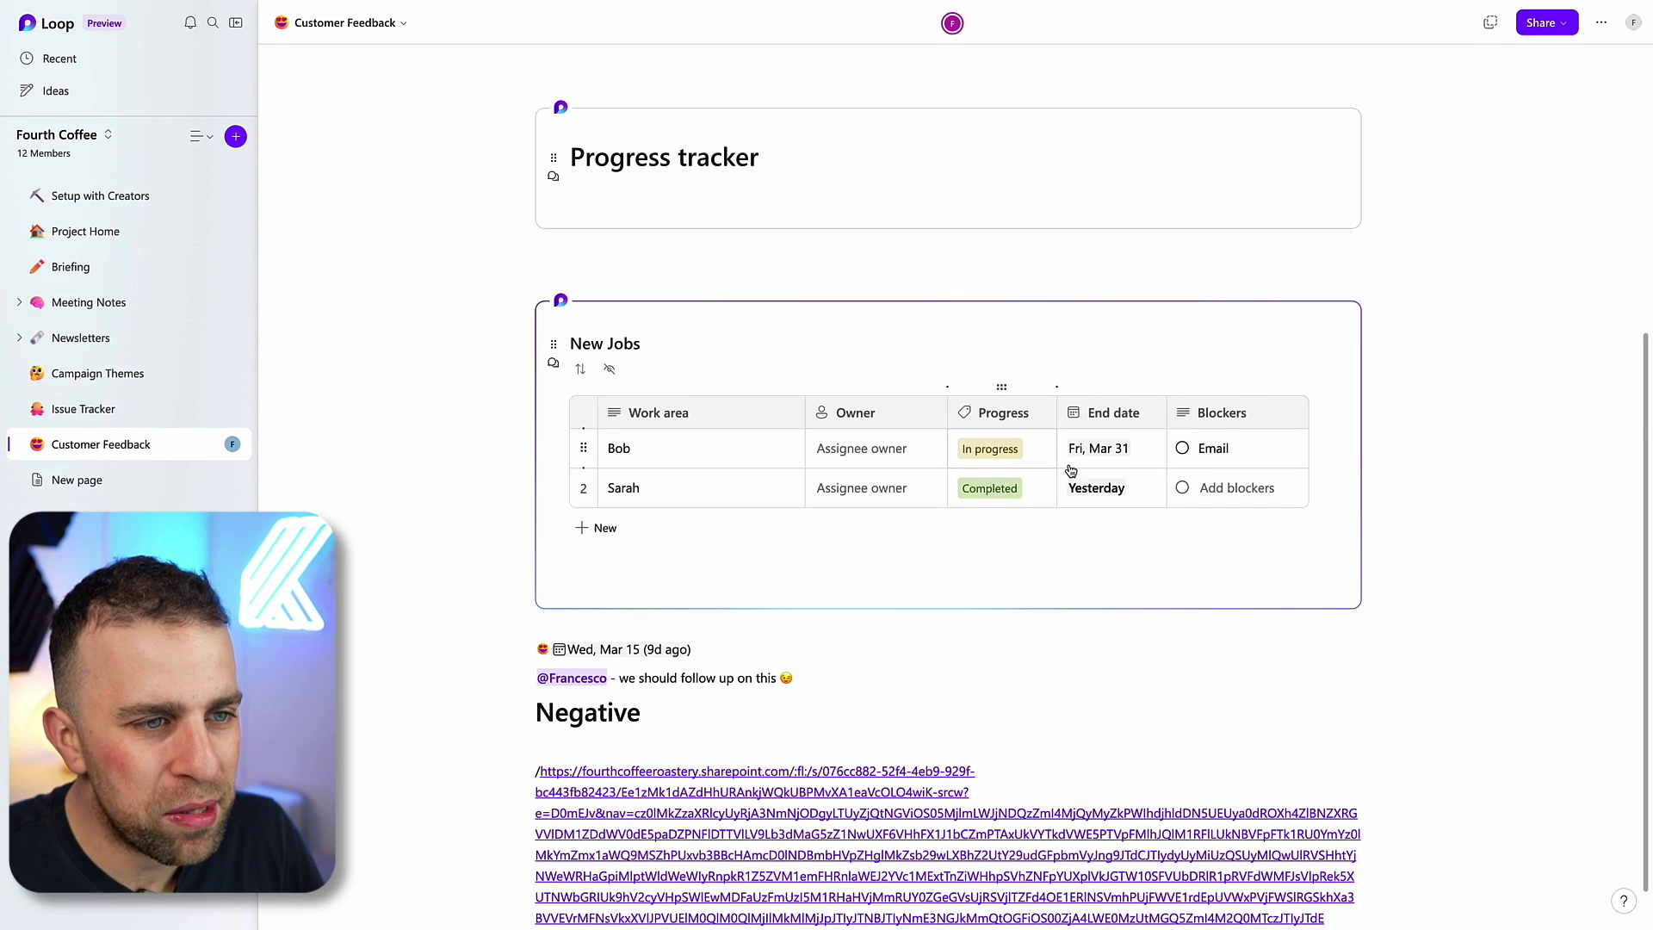
scroll(1214, 420, "up", 5)
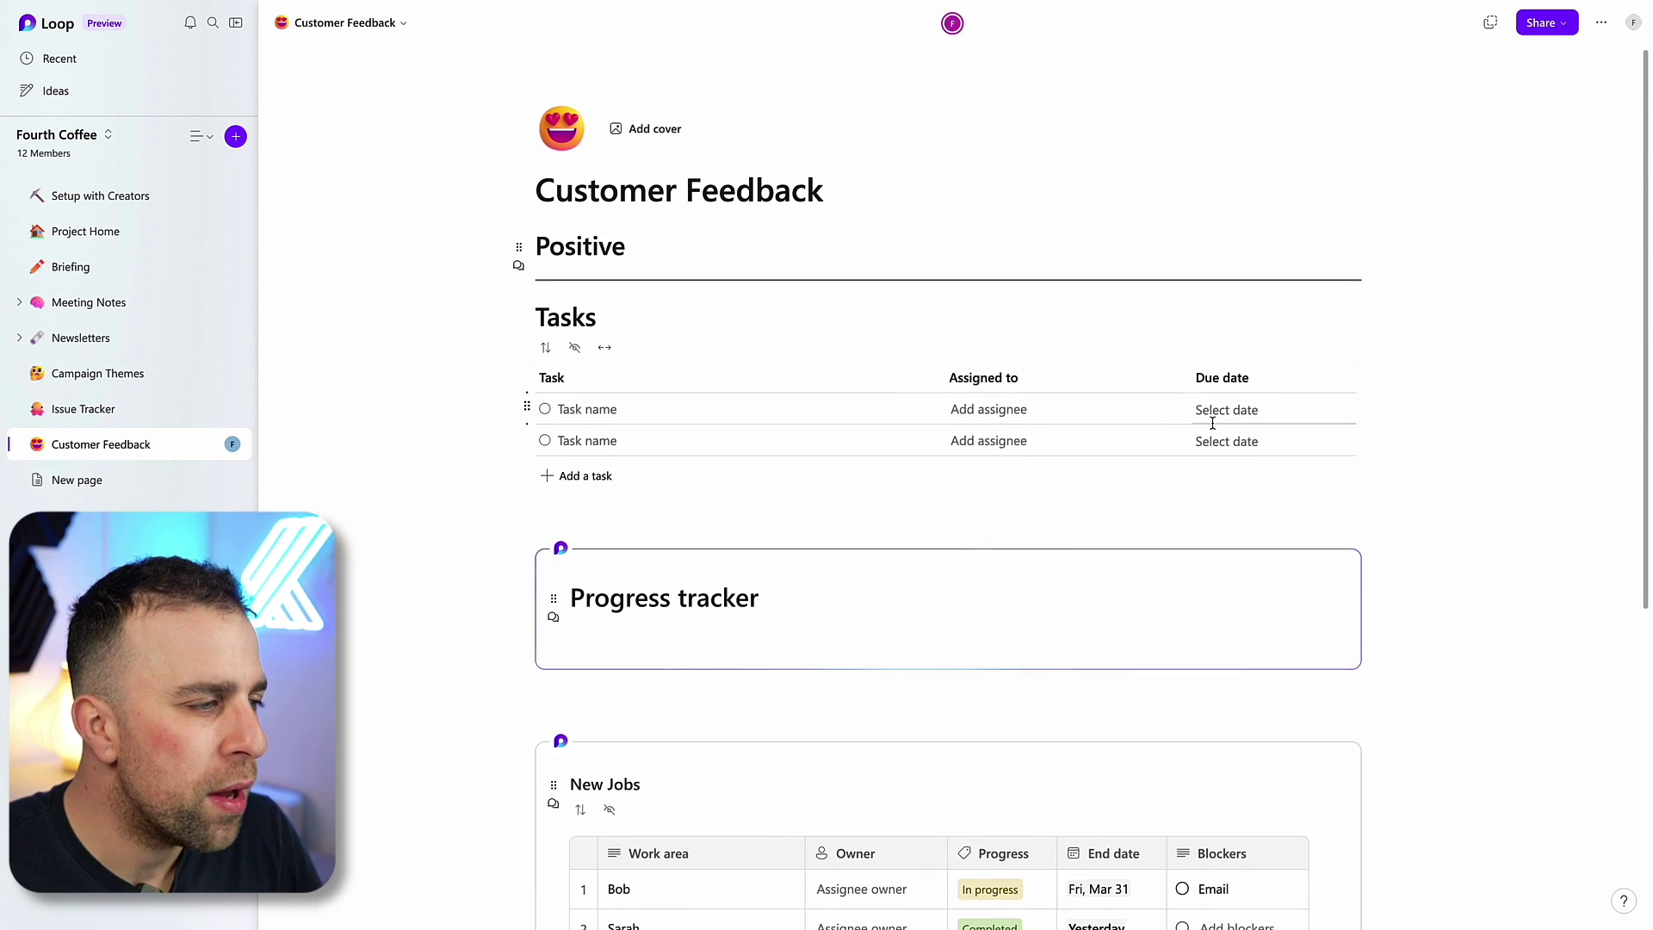
On Meeting Notes, check who can access the Meeting times component and where it's shared
left_click(147, 302)
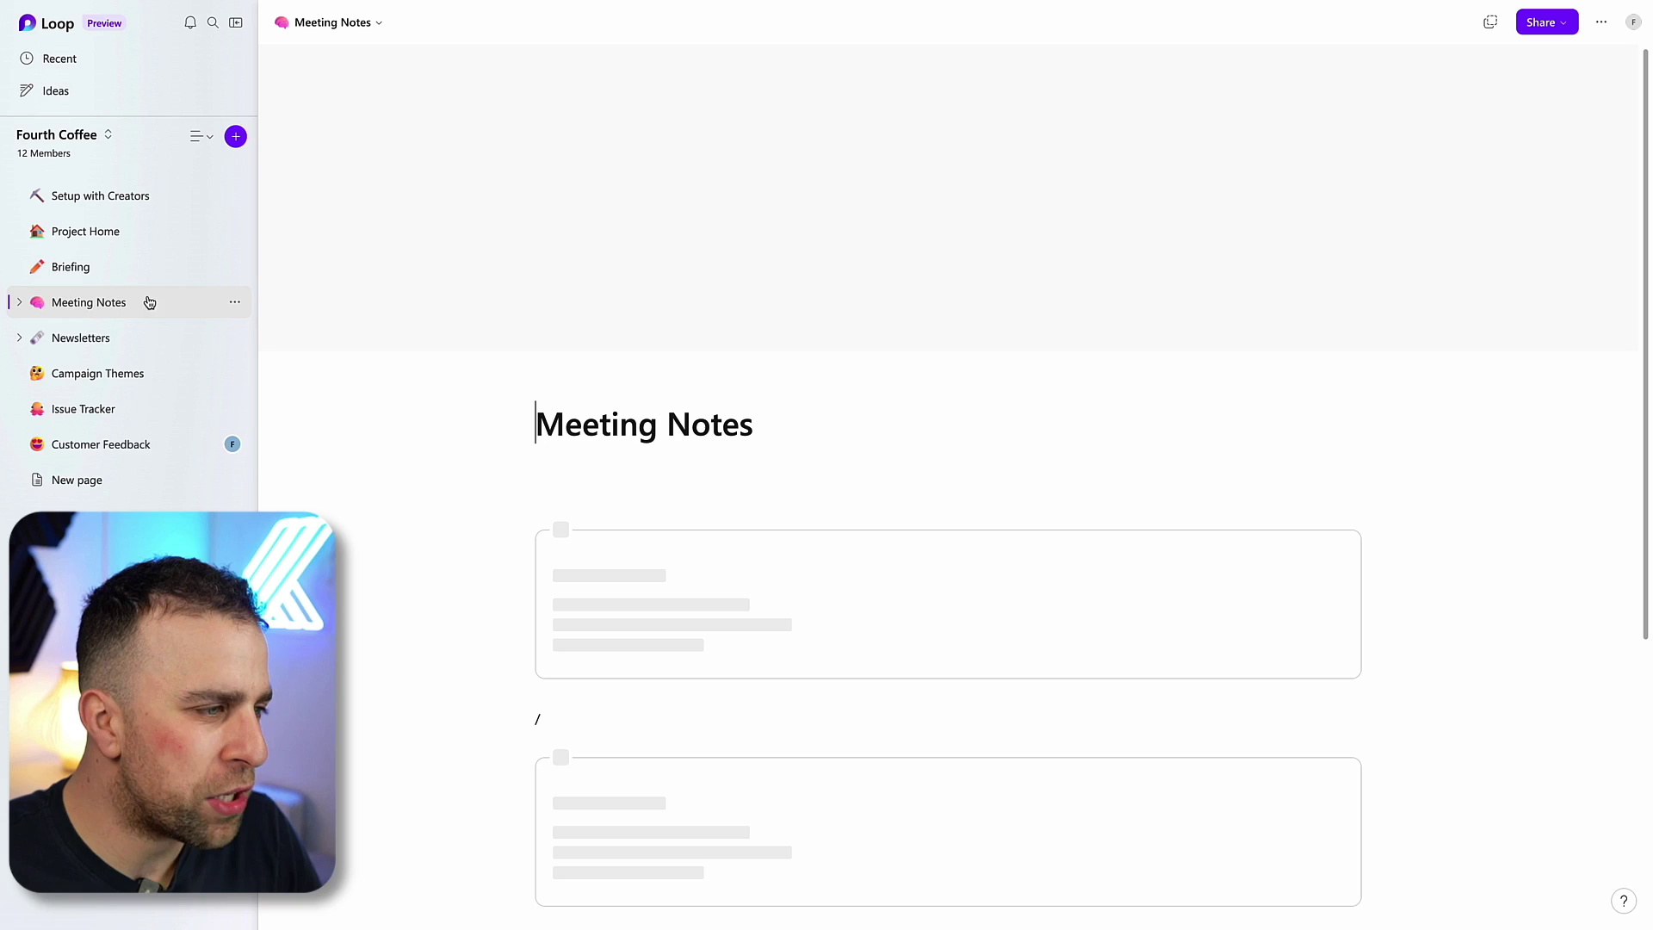
scroll(590, 542, "down", 3)
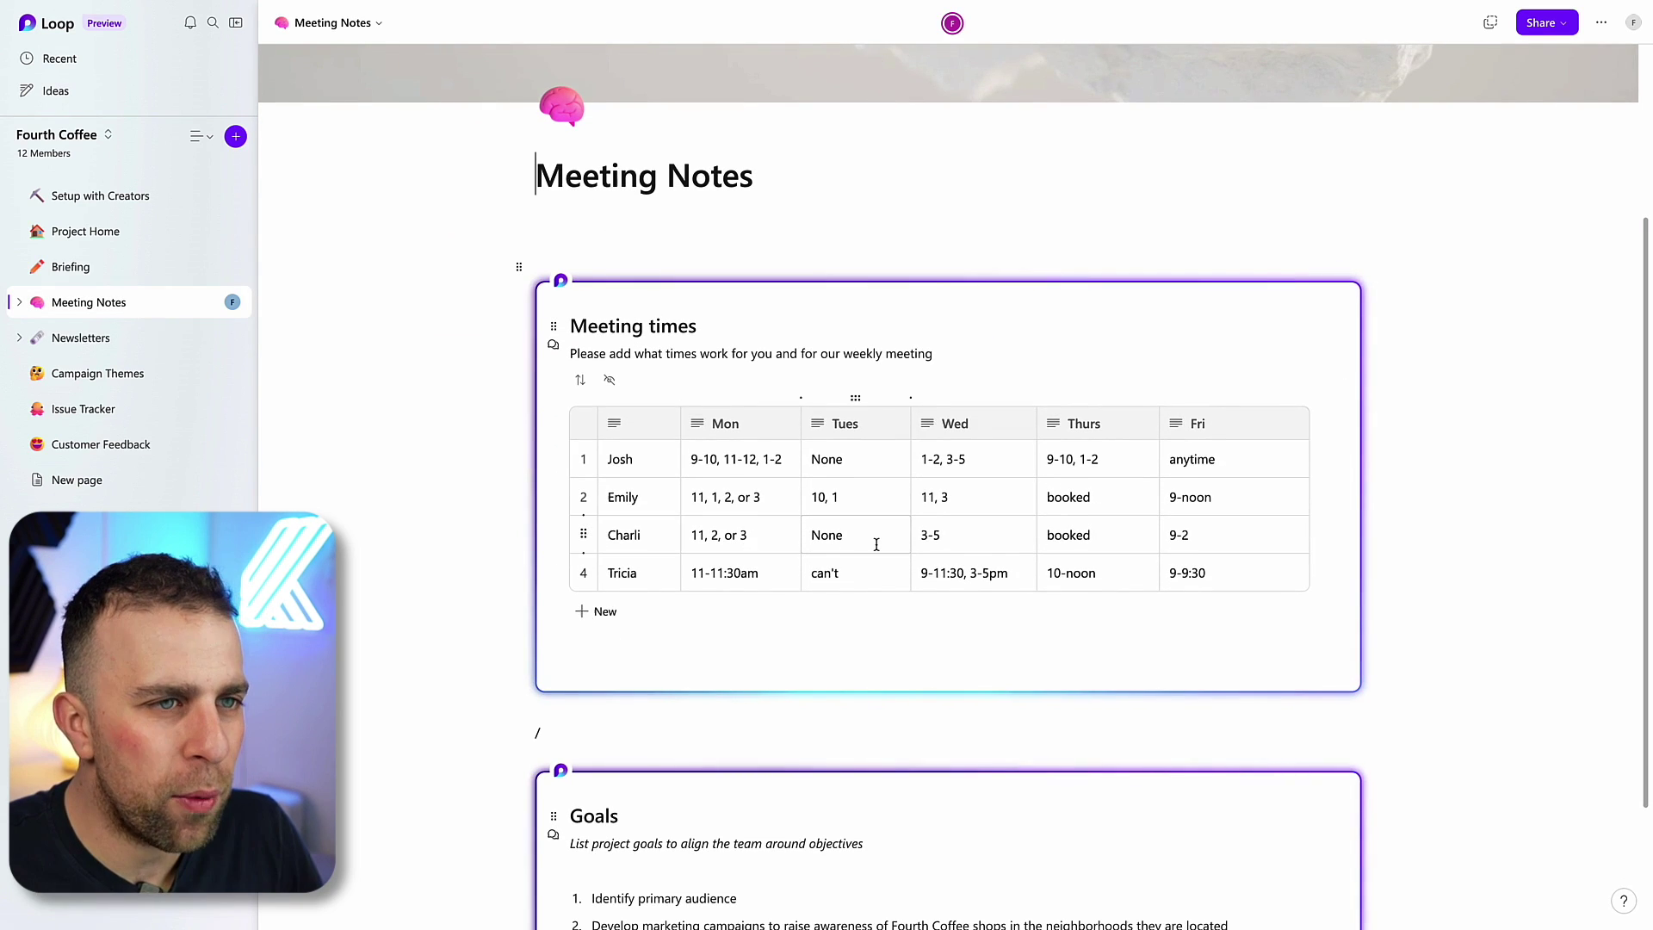
left_click(1332, 281)
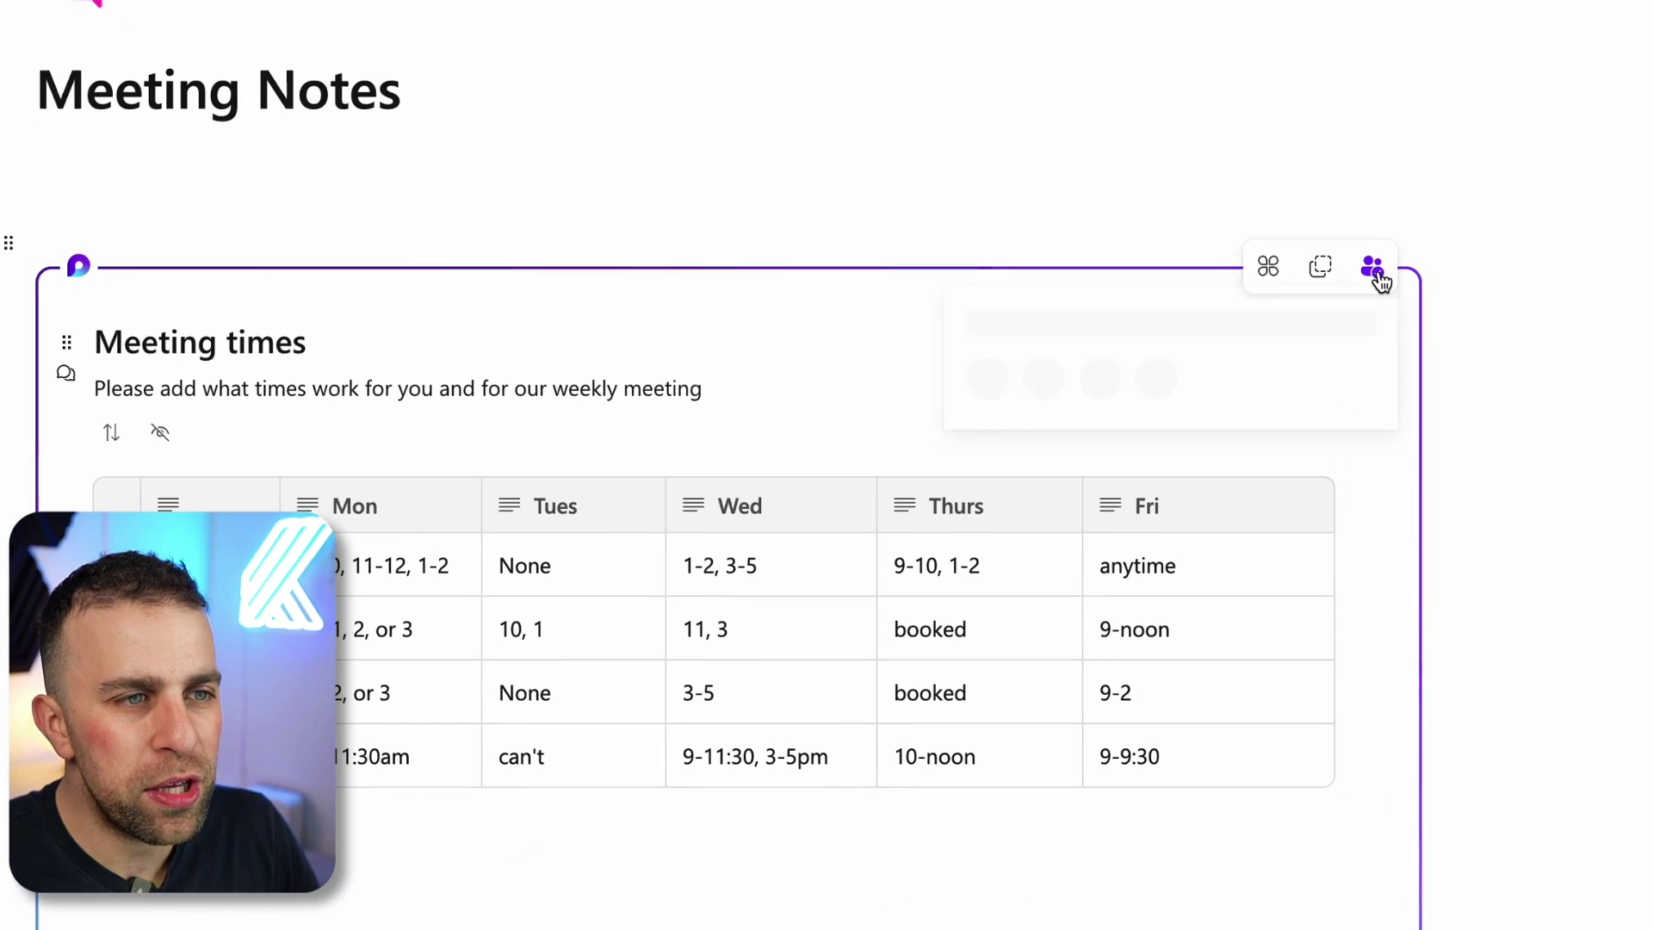
mouse_move(983, 389)
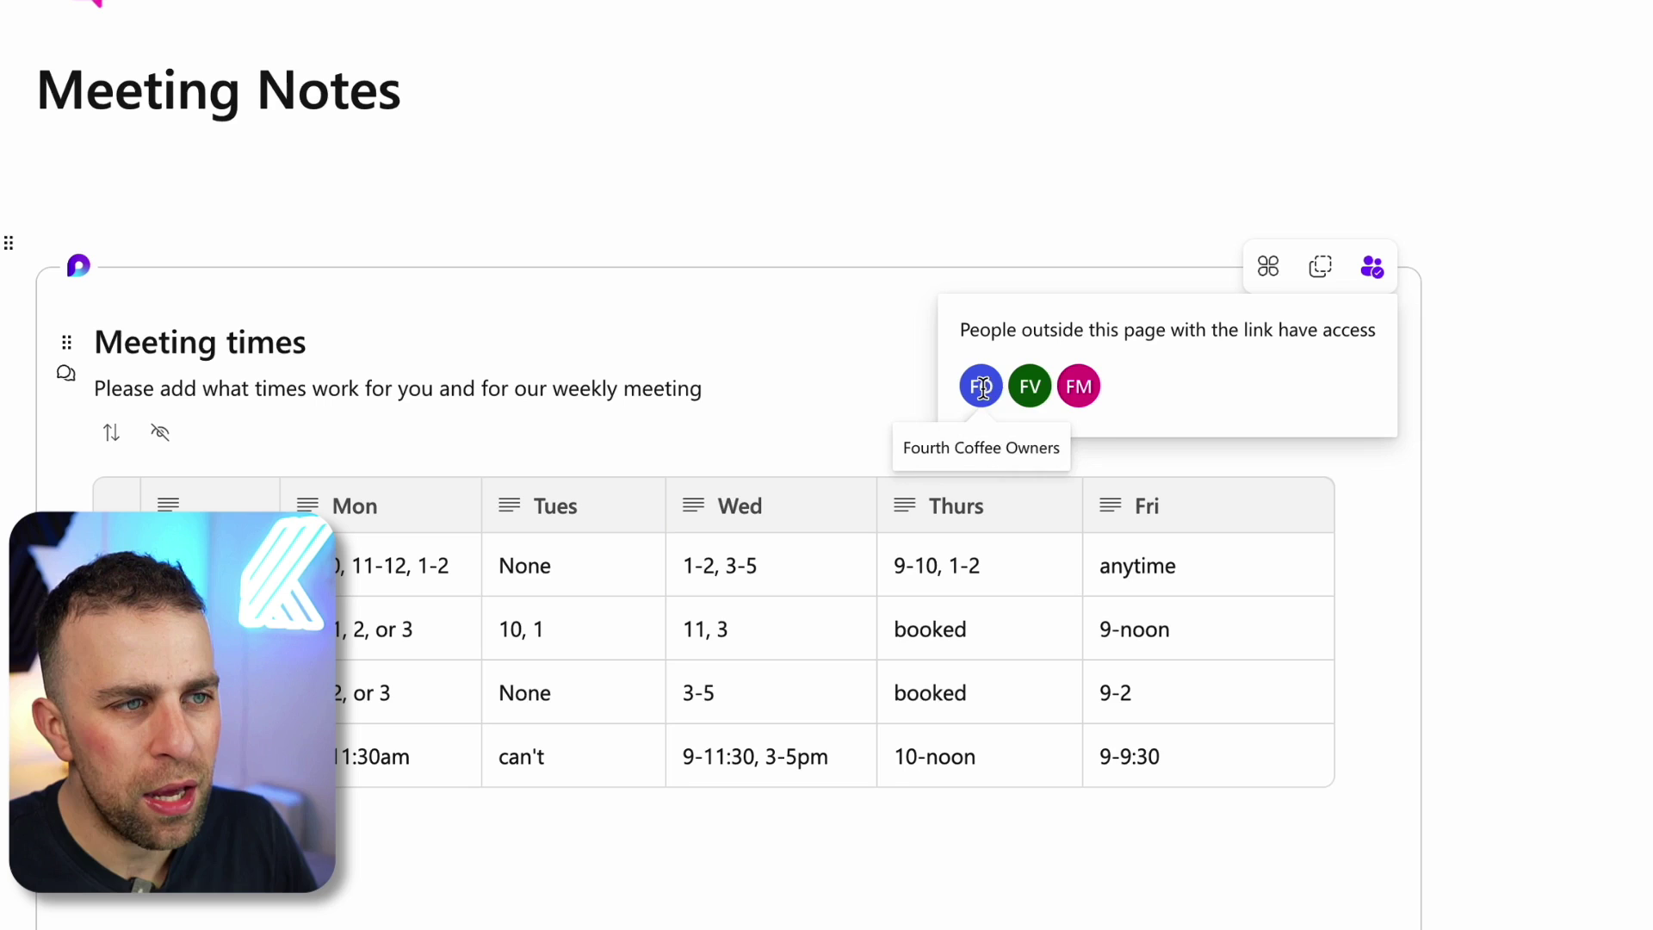
scroll(896, 579, "down", 3)
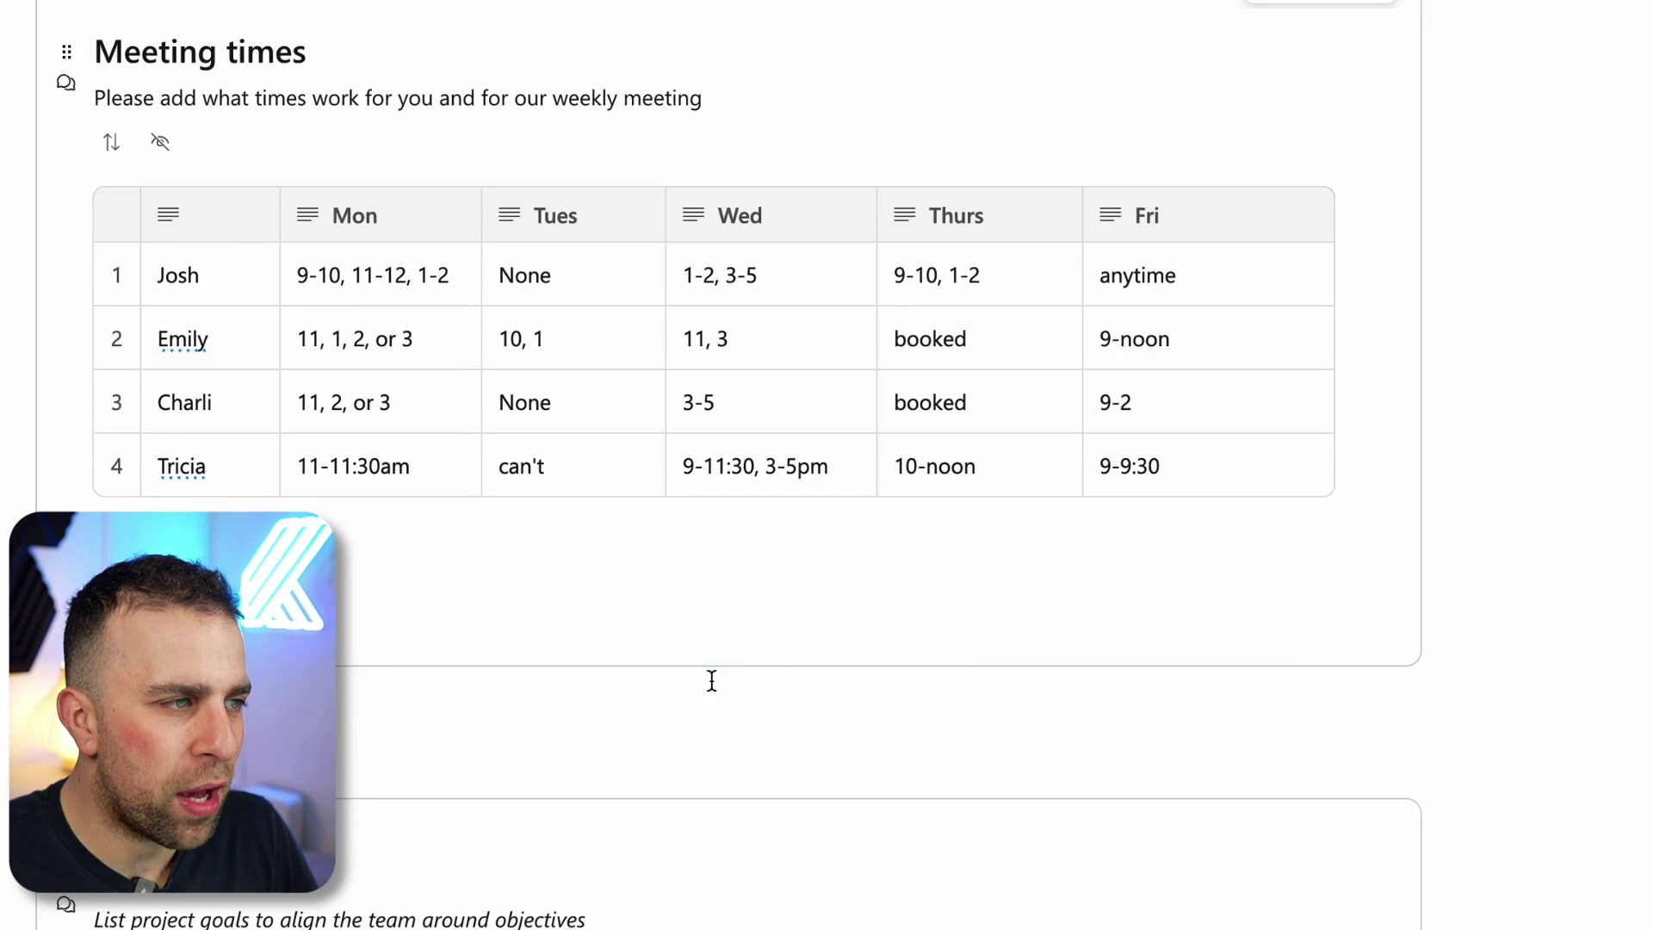
scroll(712, 681, "up", 7)
scroll(706, 584, "down", 4)
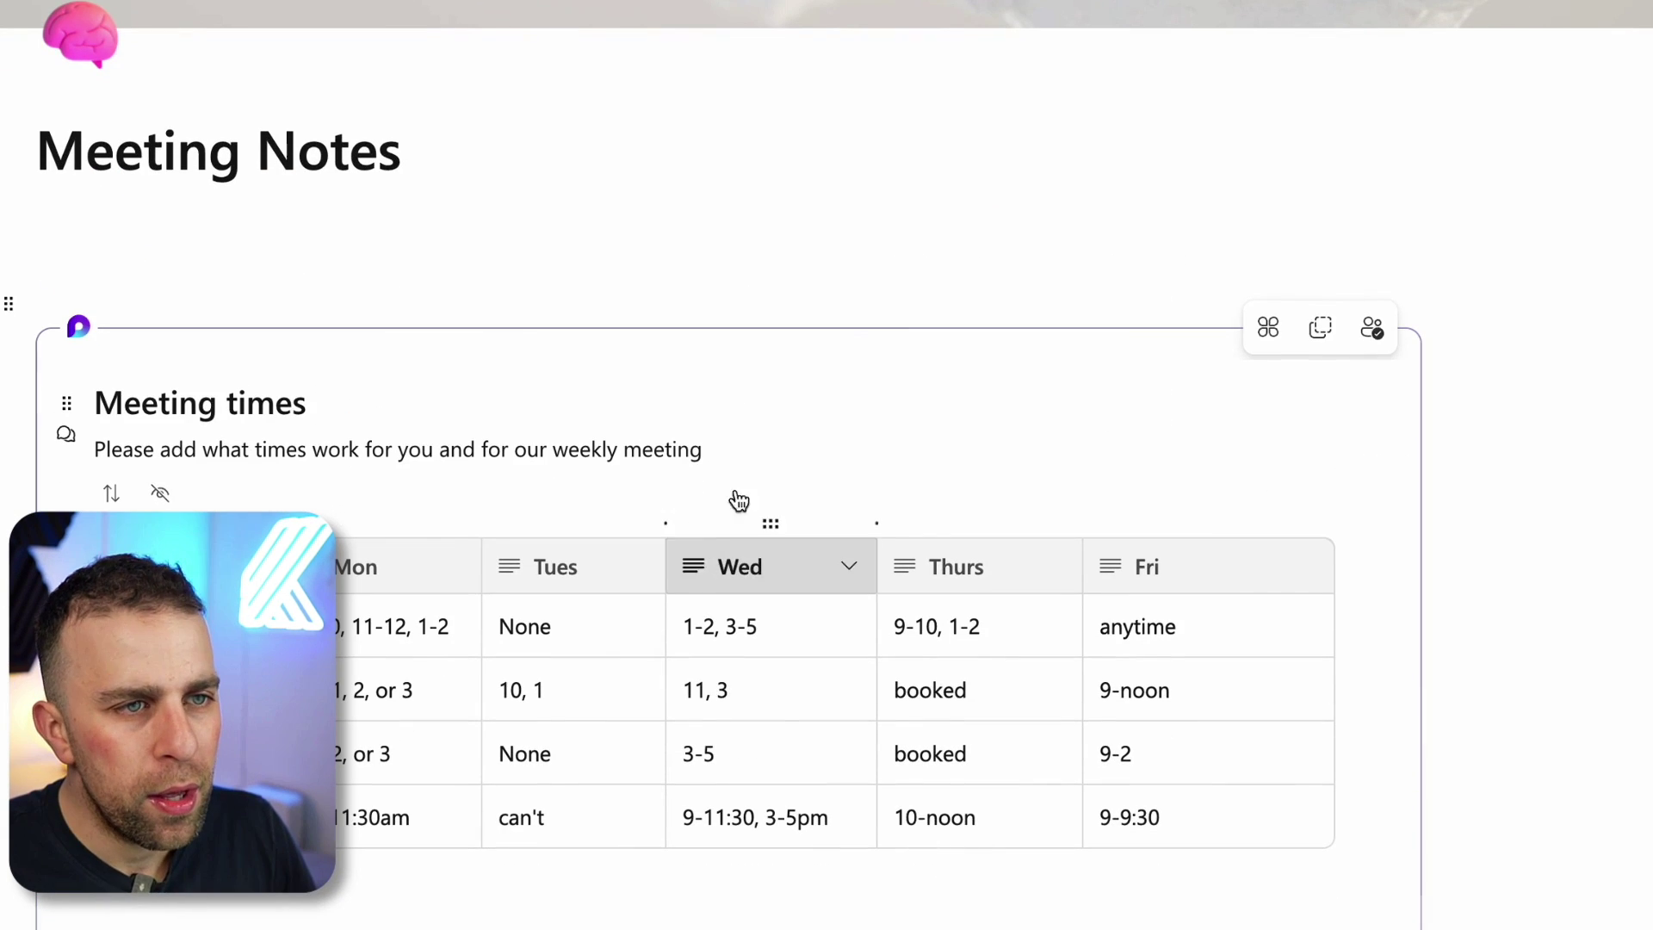
left_click(1269, 332)
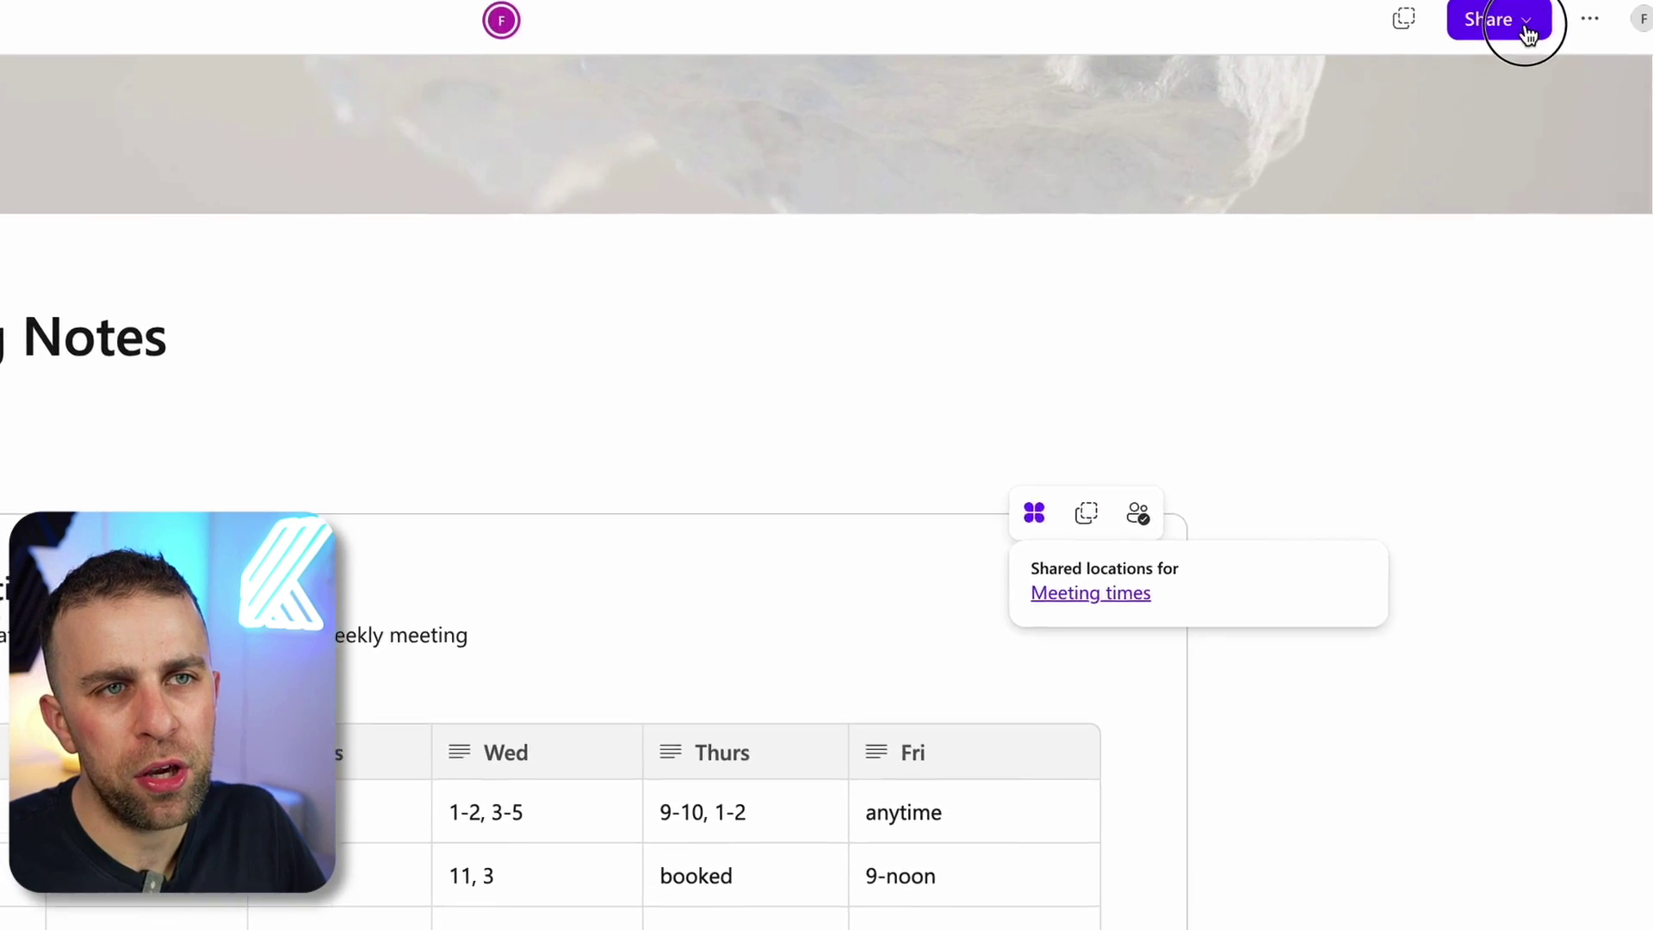
Review the page's sharing options and close them
left_click(1523, 31)
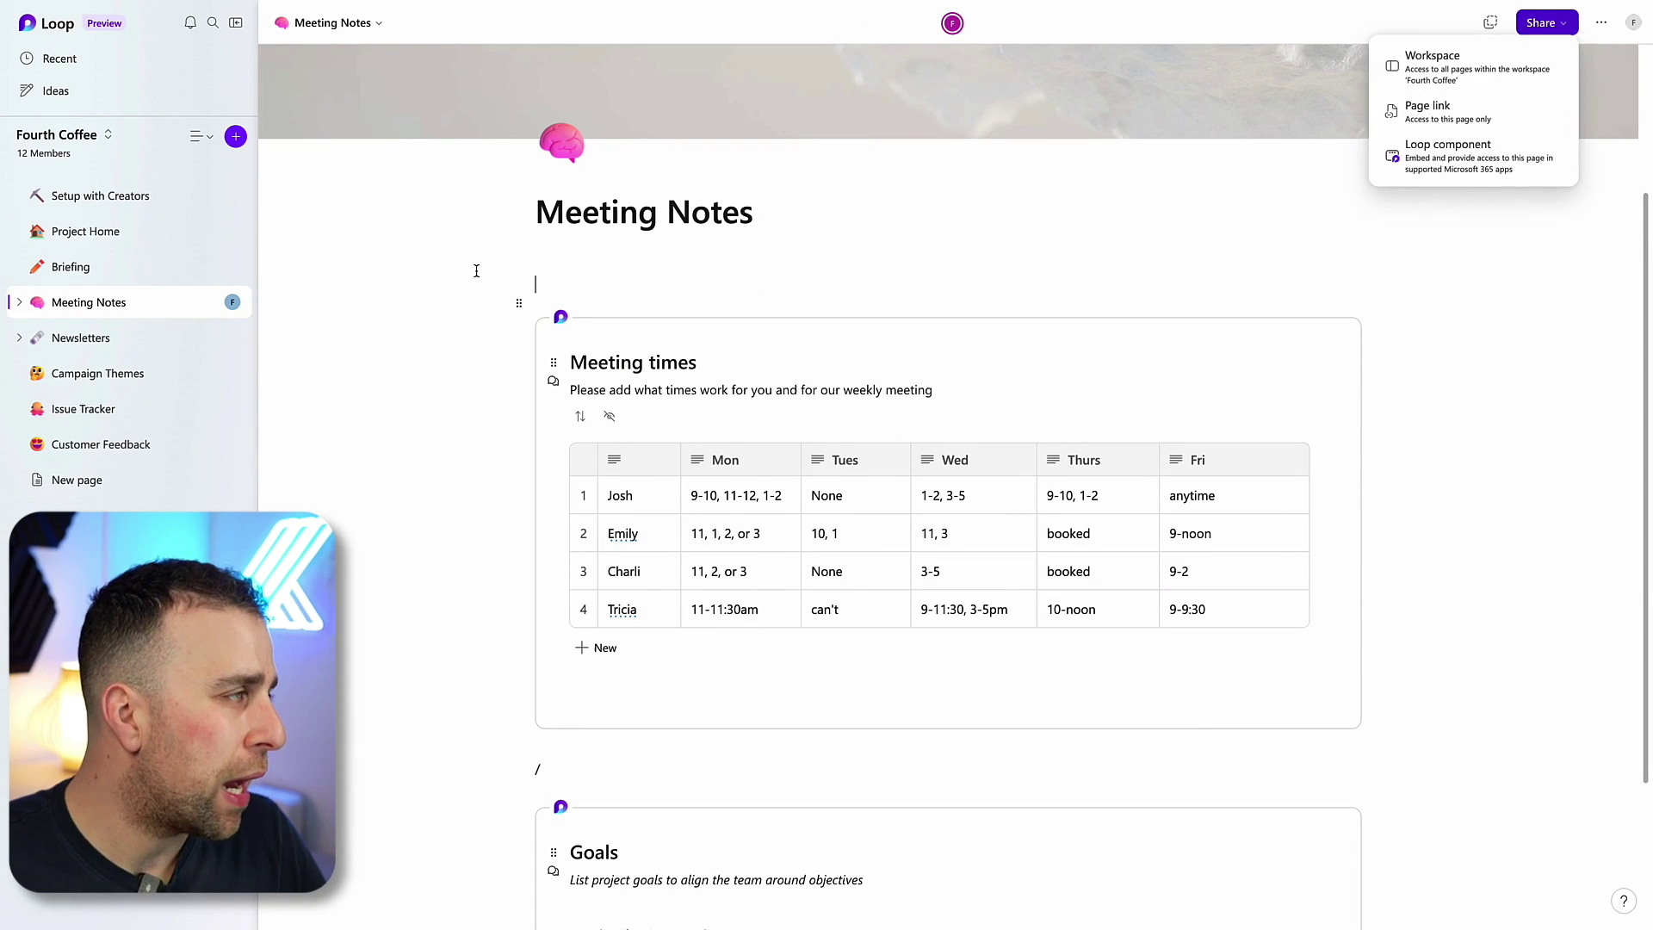
left_click(477, 270)
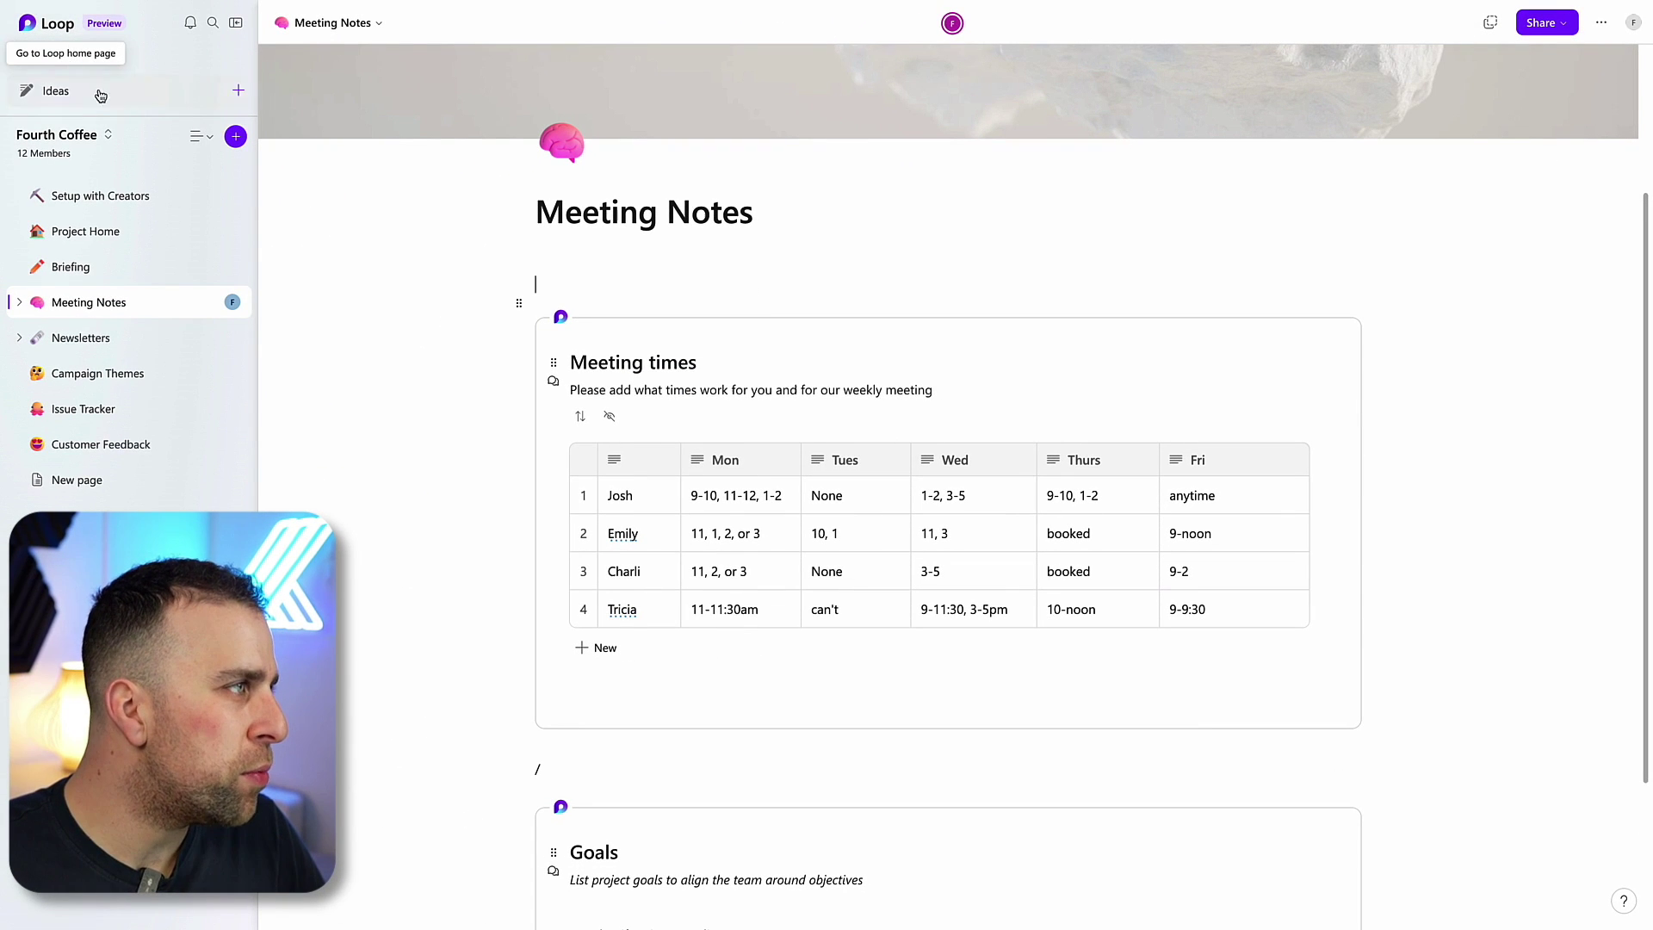
left_click(108, 135)
Return to the Event Launch: April 2023 workspace and insert a Task list below the Event Task List
left_click(121, 239)
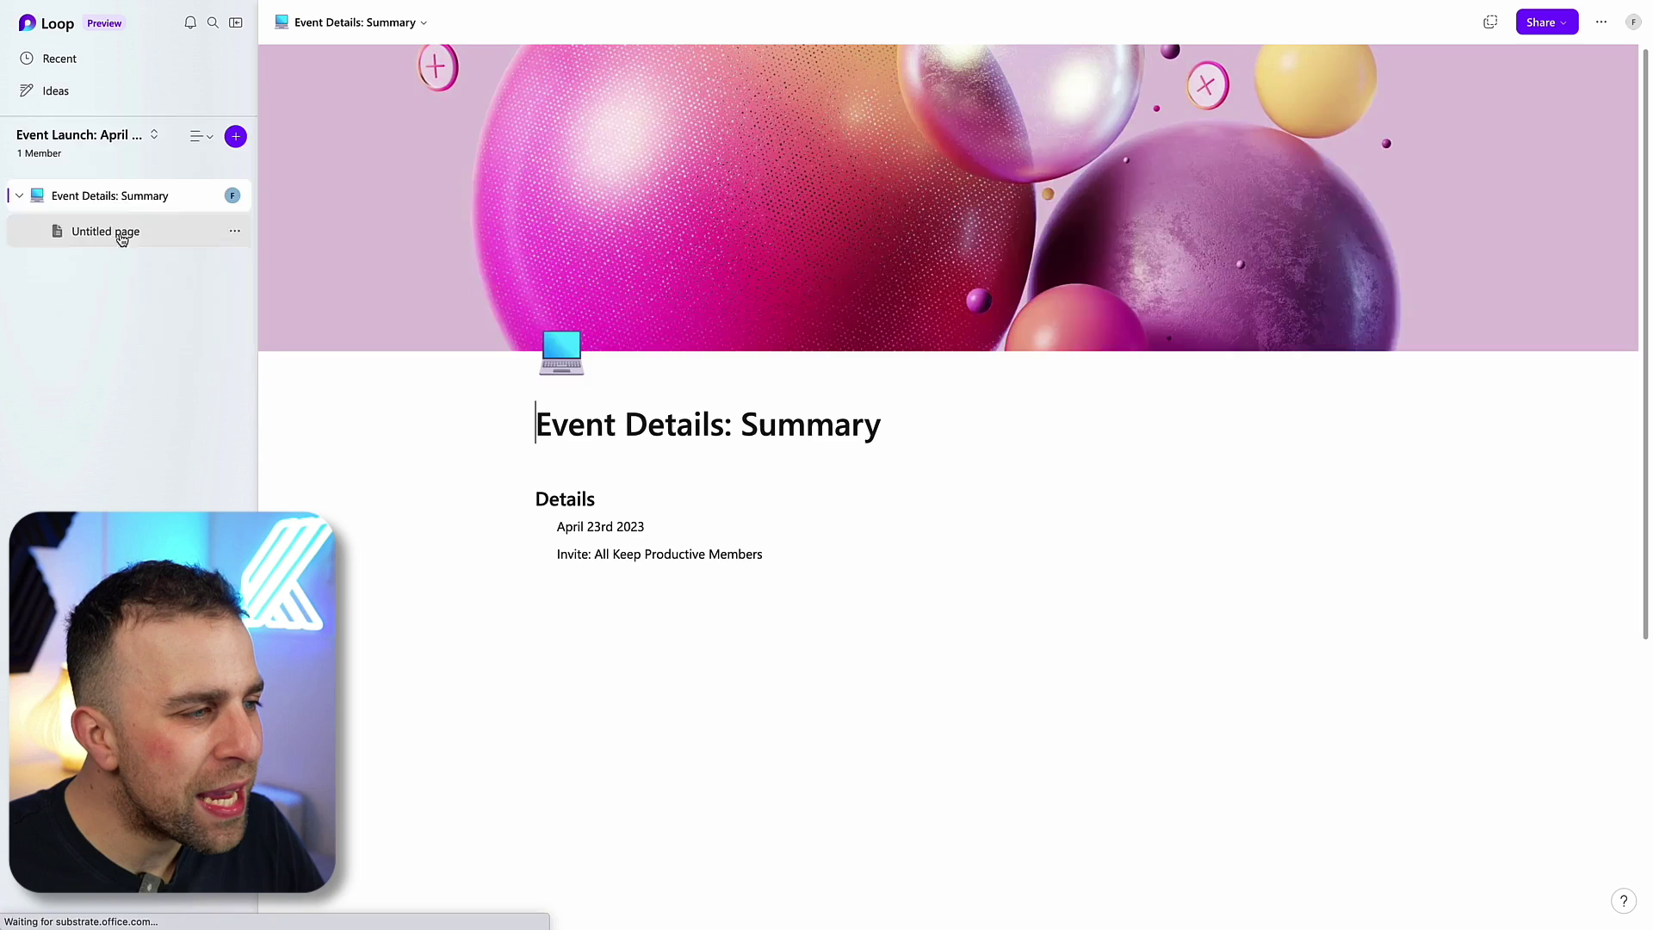
scroll(720, 616, "down", 5)
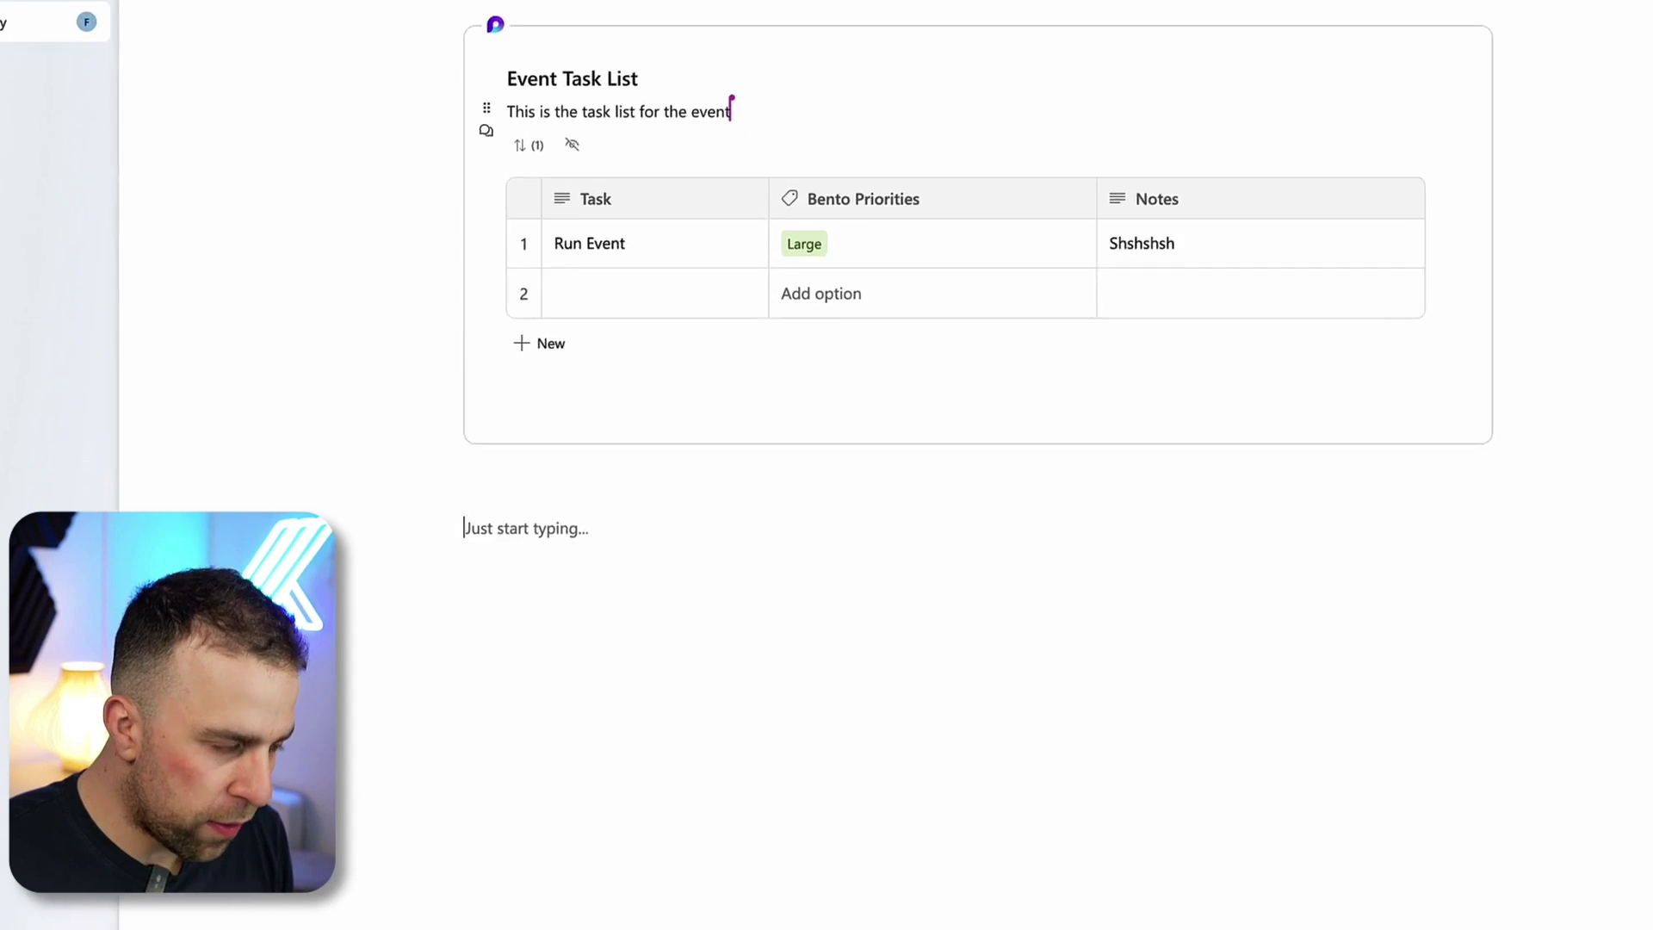
type("/")
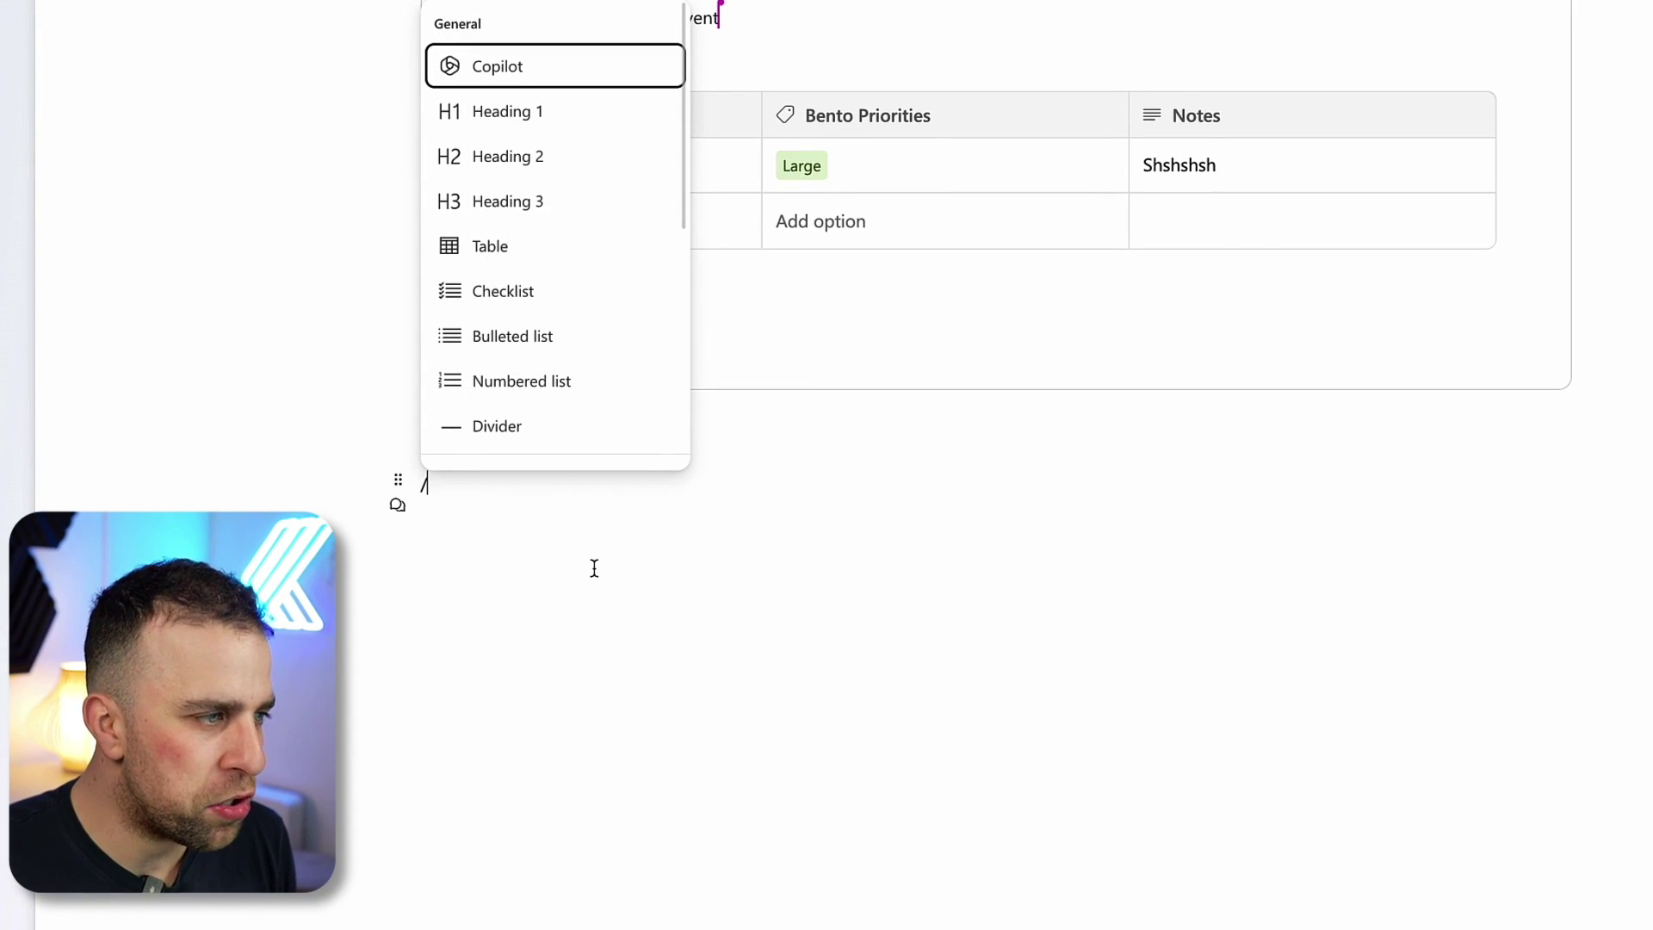
scroll(553, 387, "down", 4)
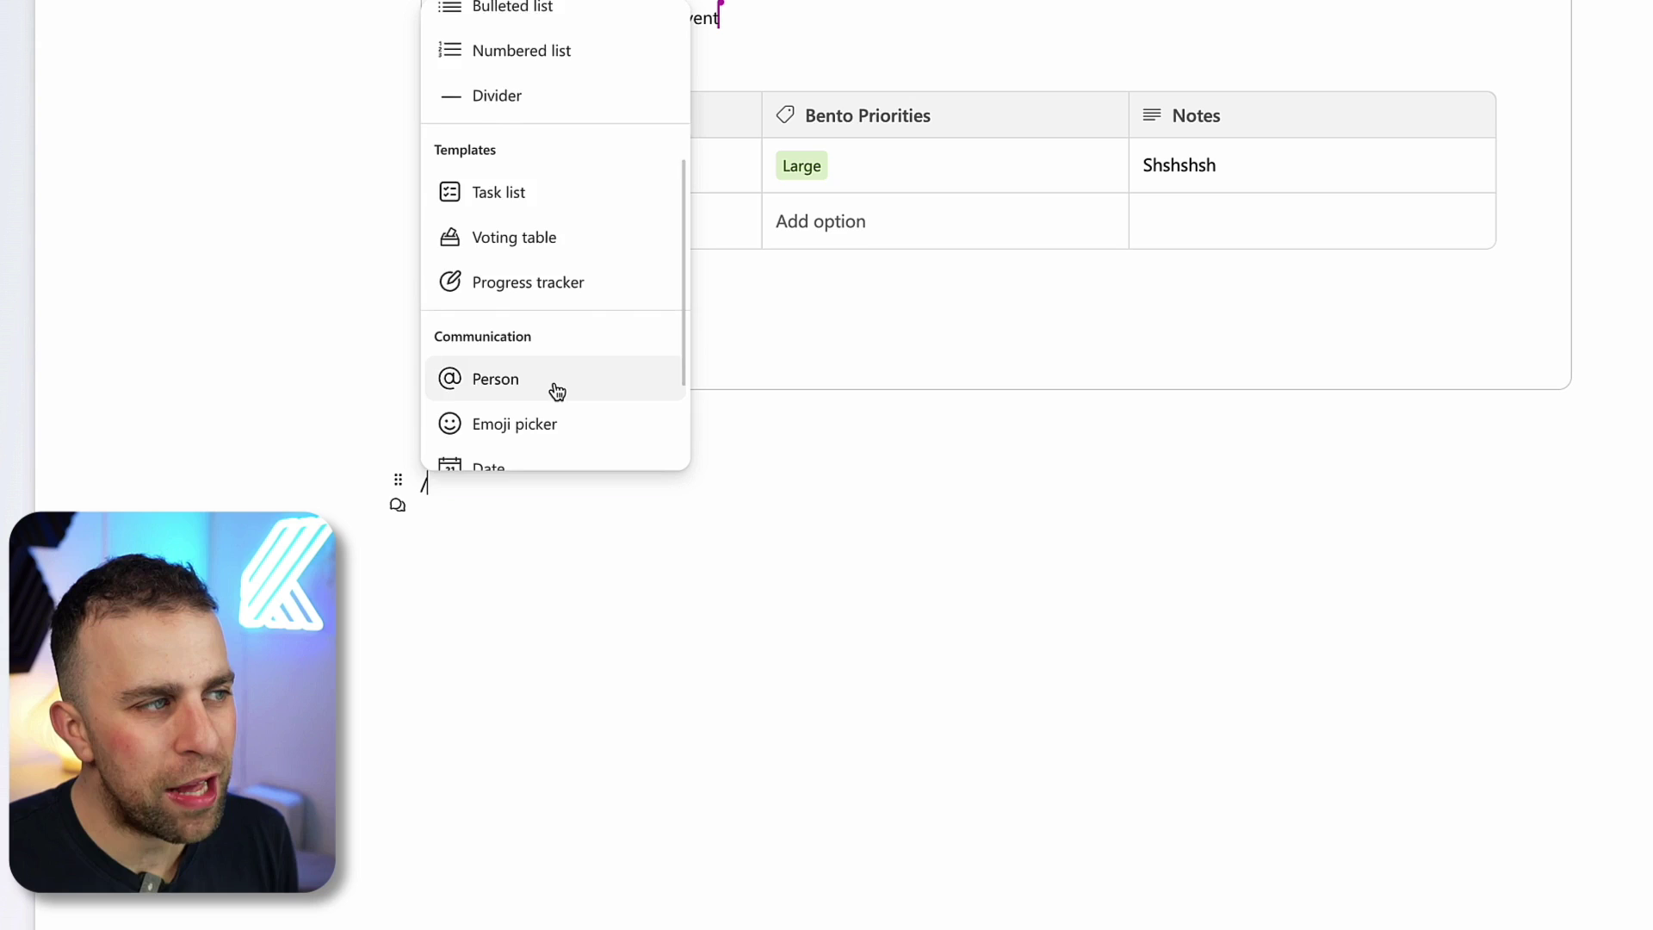
left_click(543, 163)
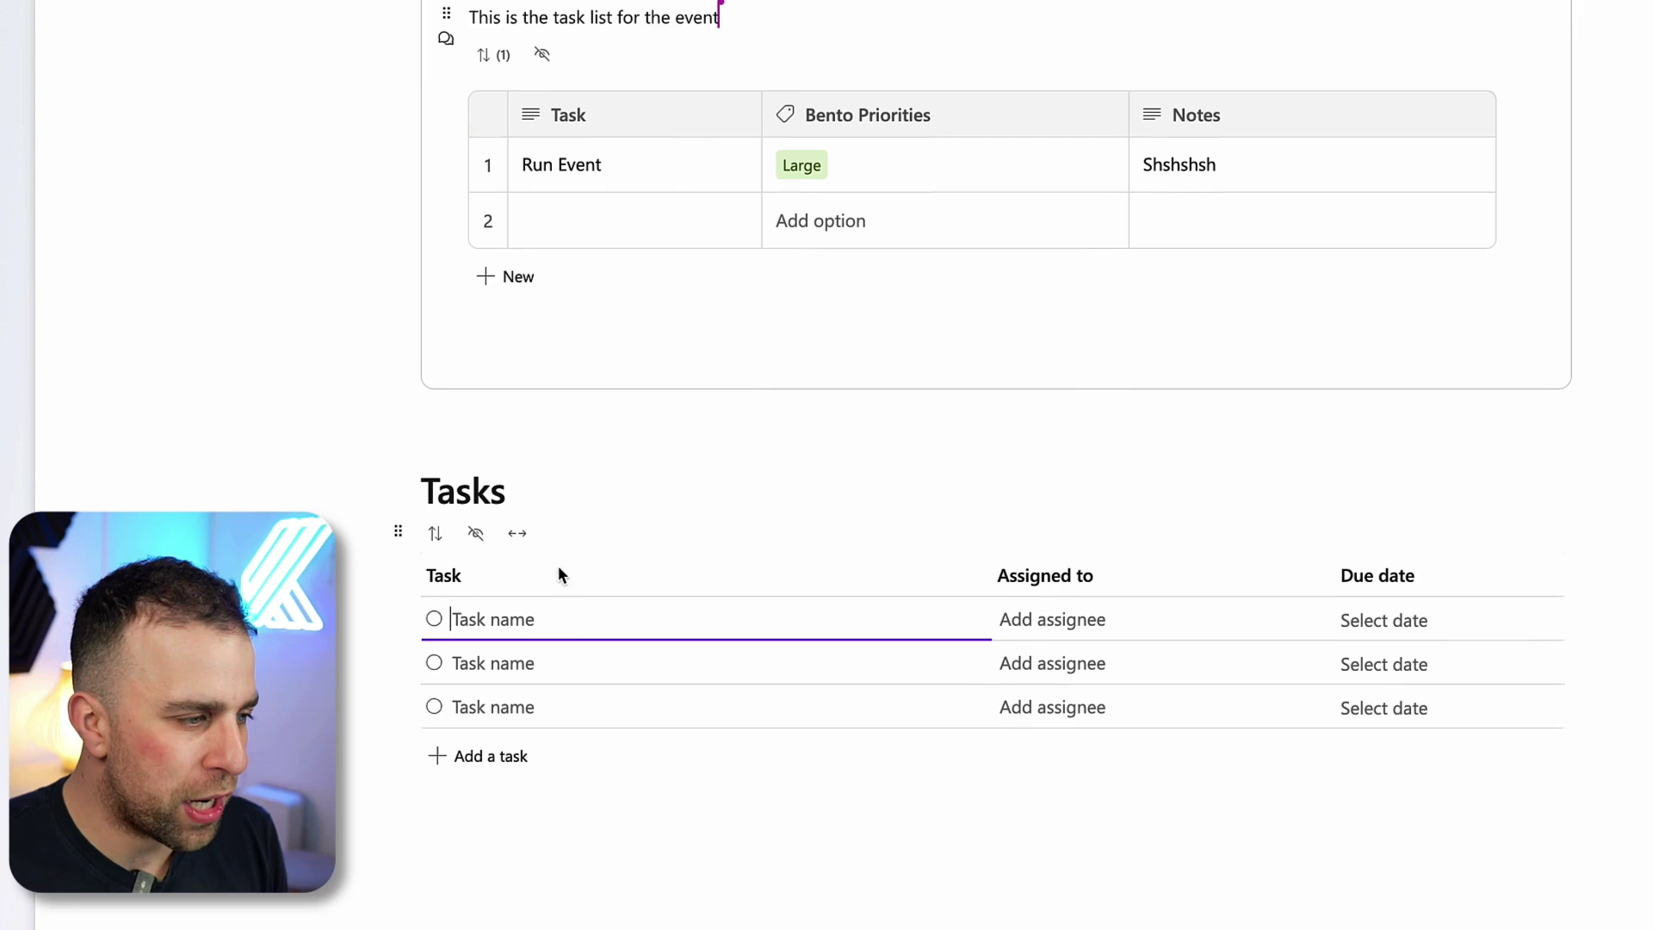
Add a Voting table below the Tasks list, review its Votes column options, and start a new line
left_click(523, 850)
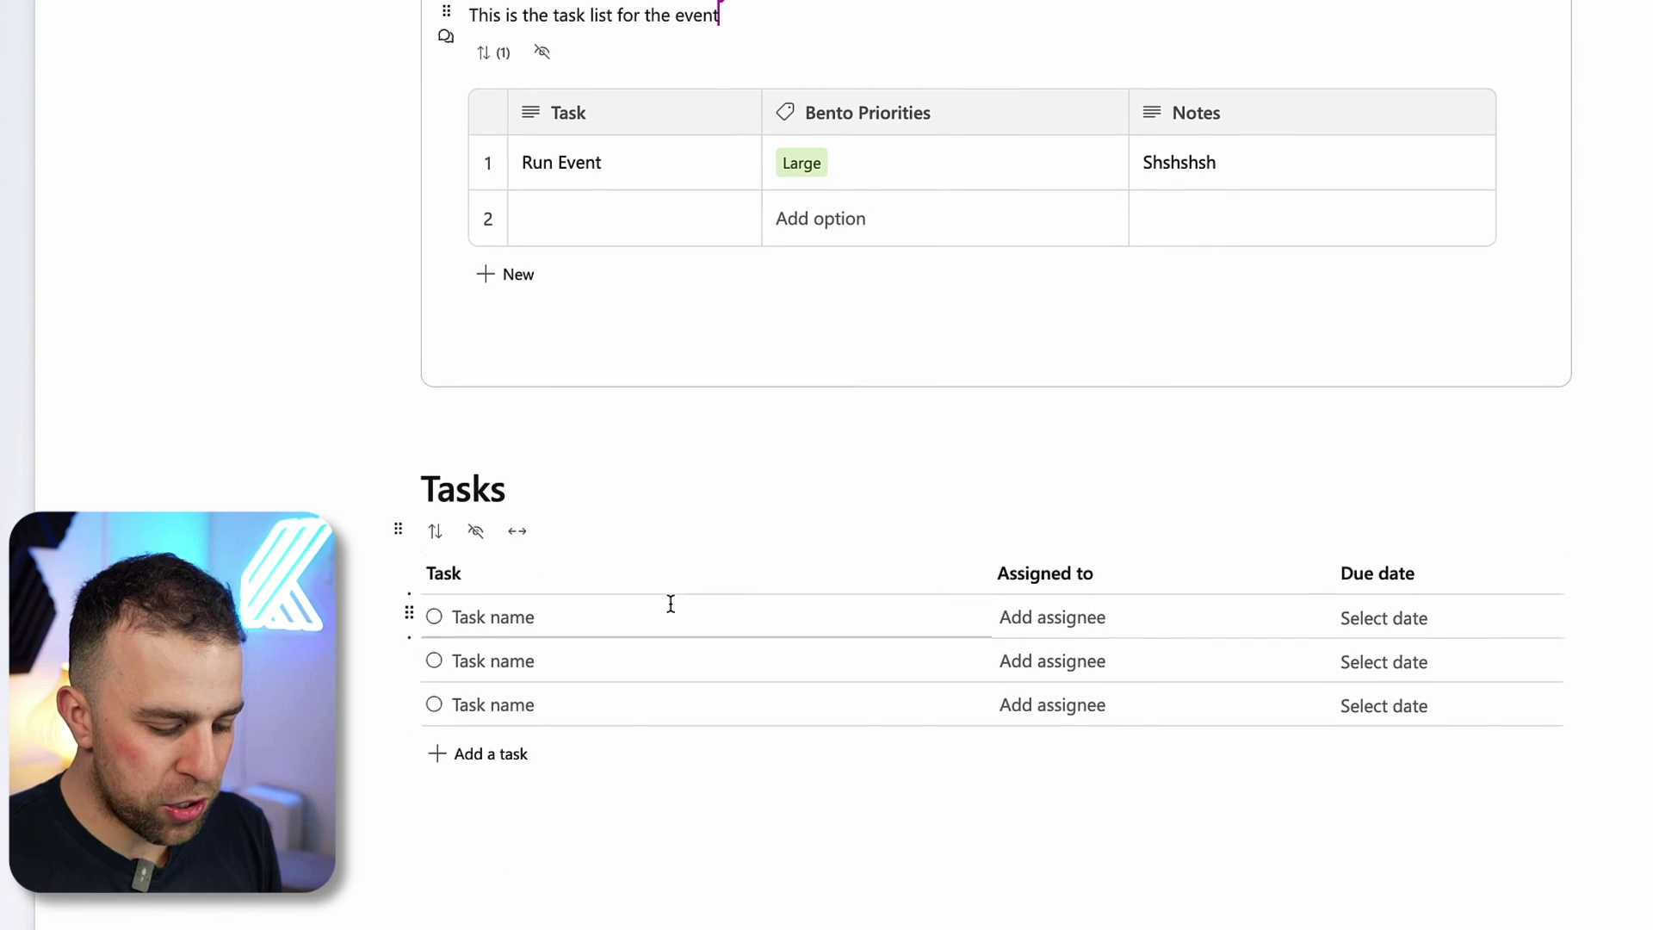
type("/")
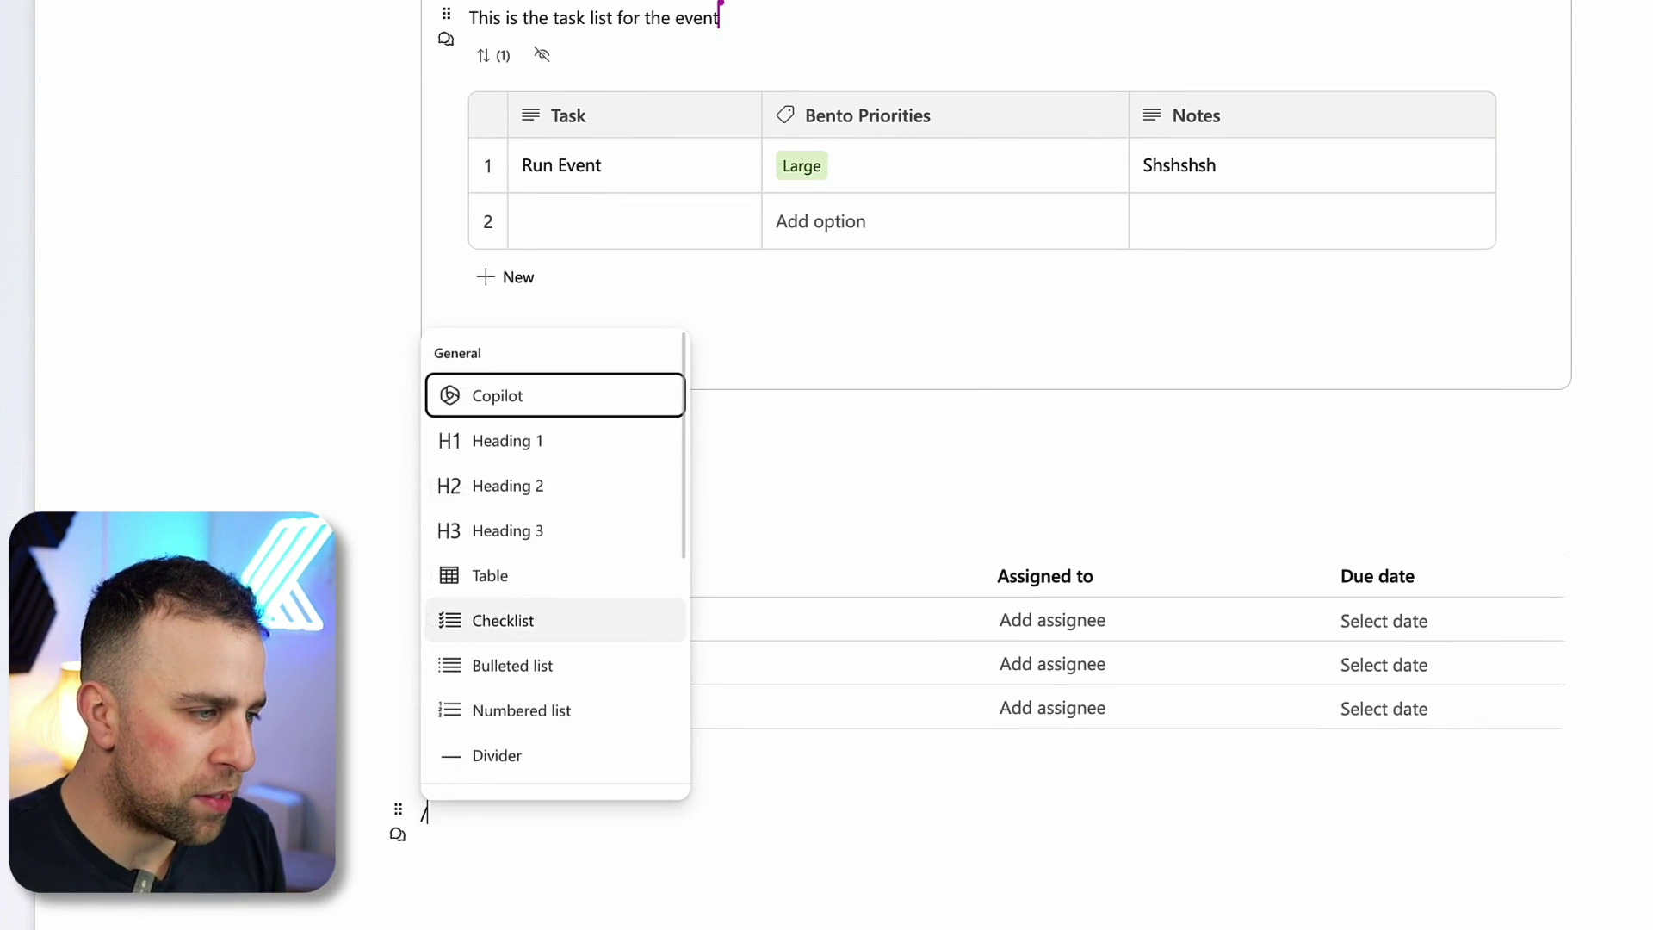
scroll(642, 517, "down", 5)
left_click(612, 504)
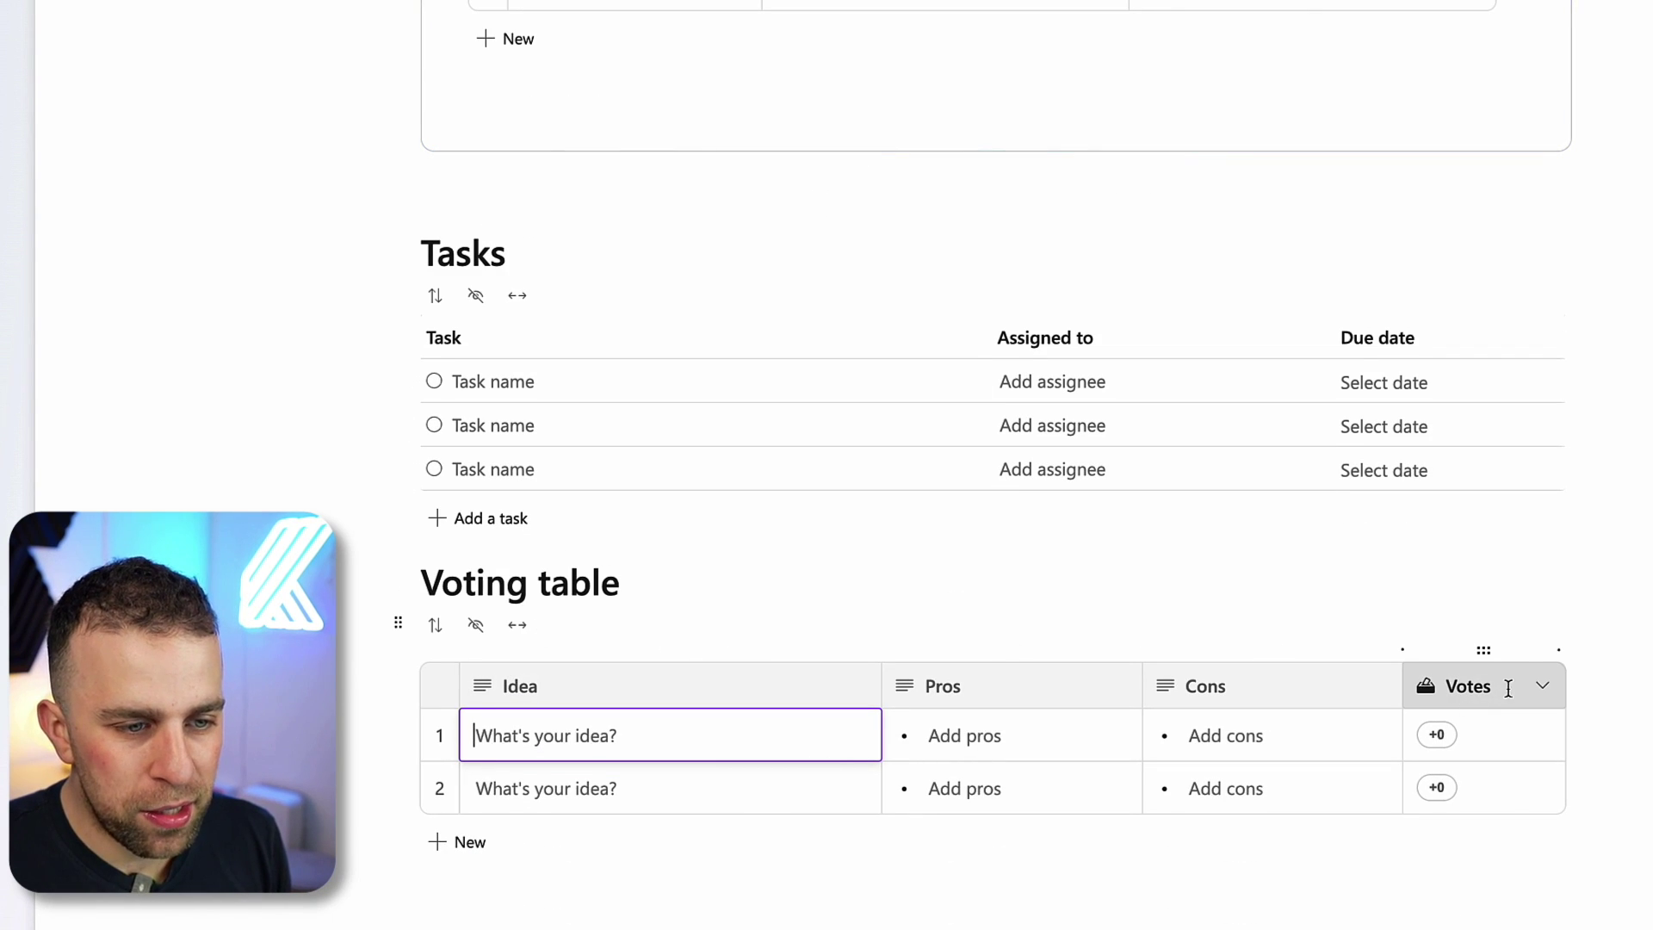
left_click(1543, 695)
mouse_move(1435, 483)
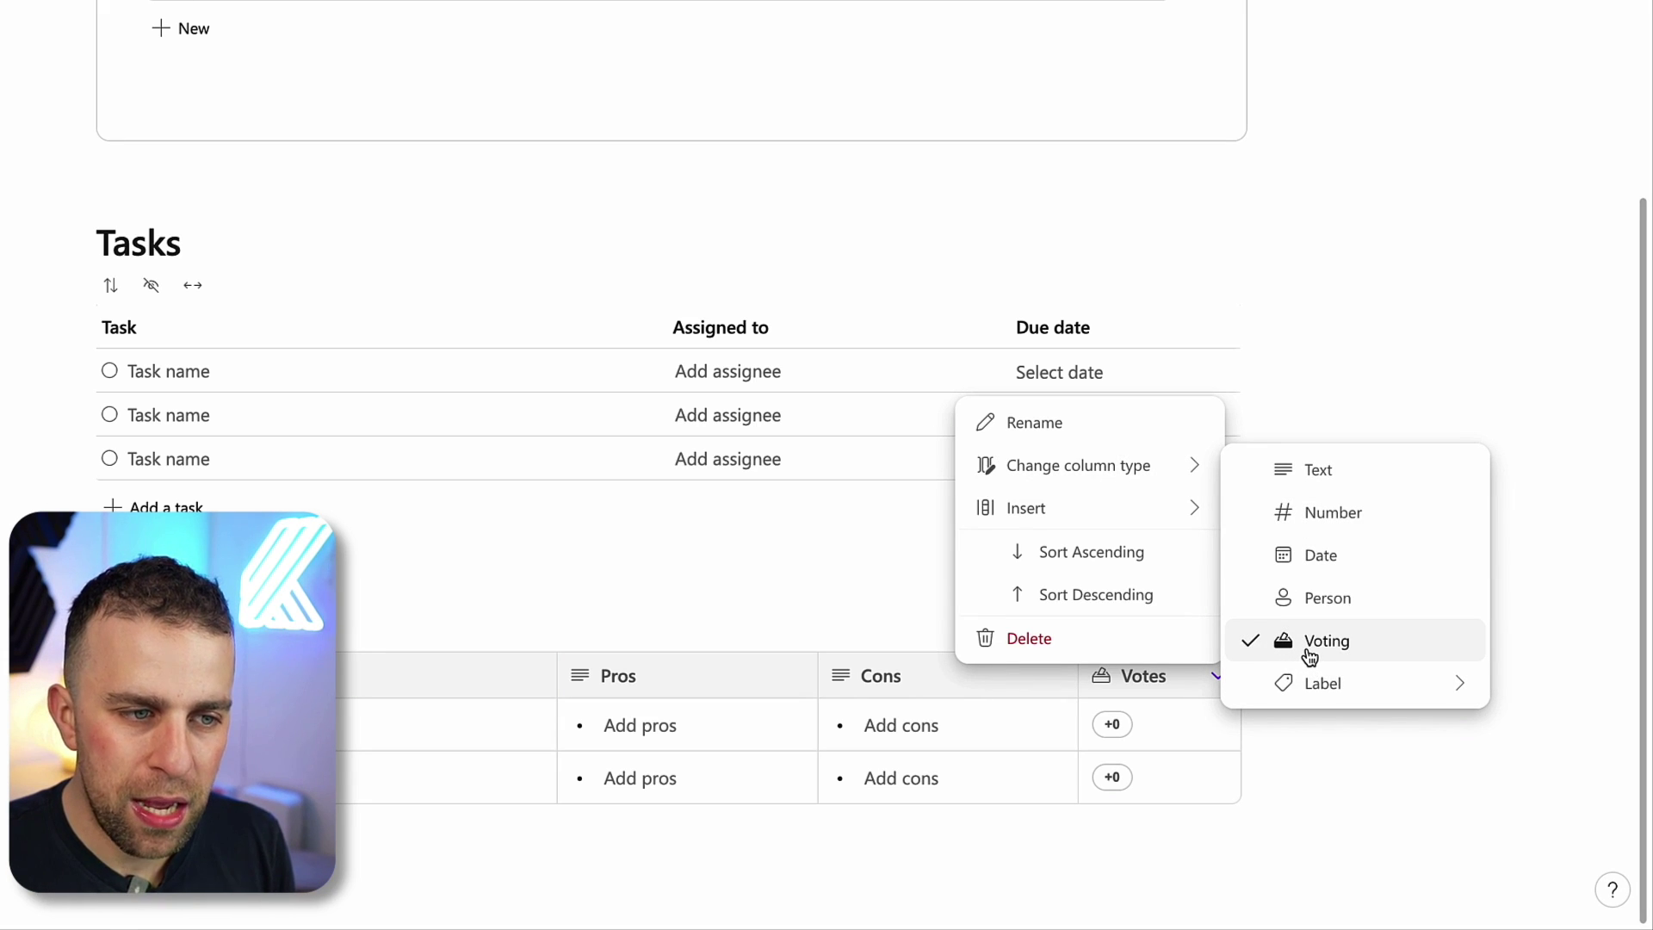
key("Escape")
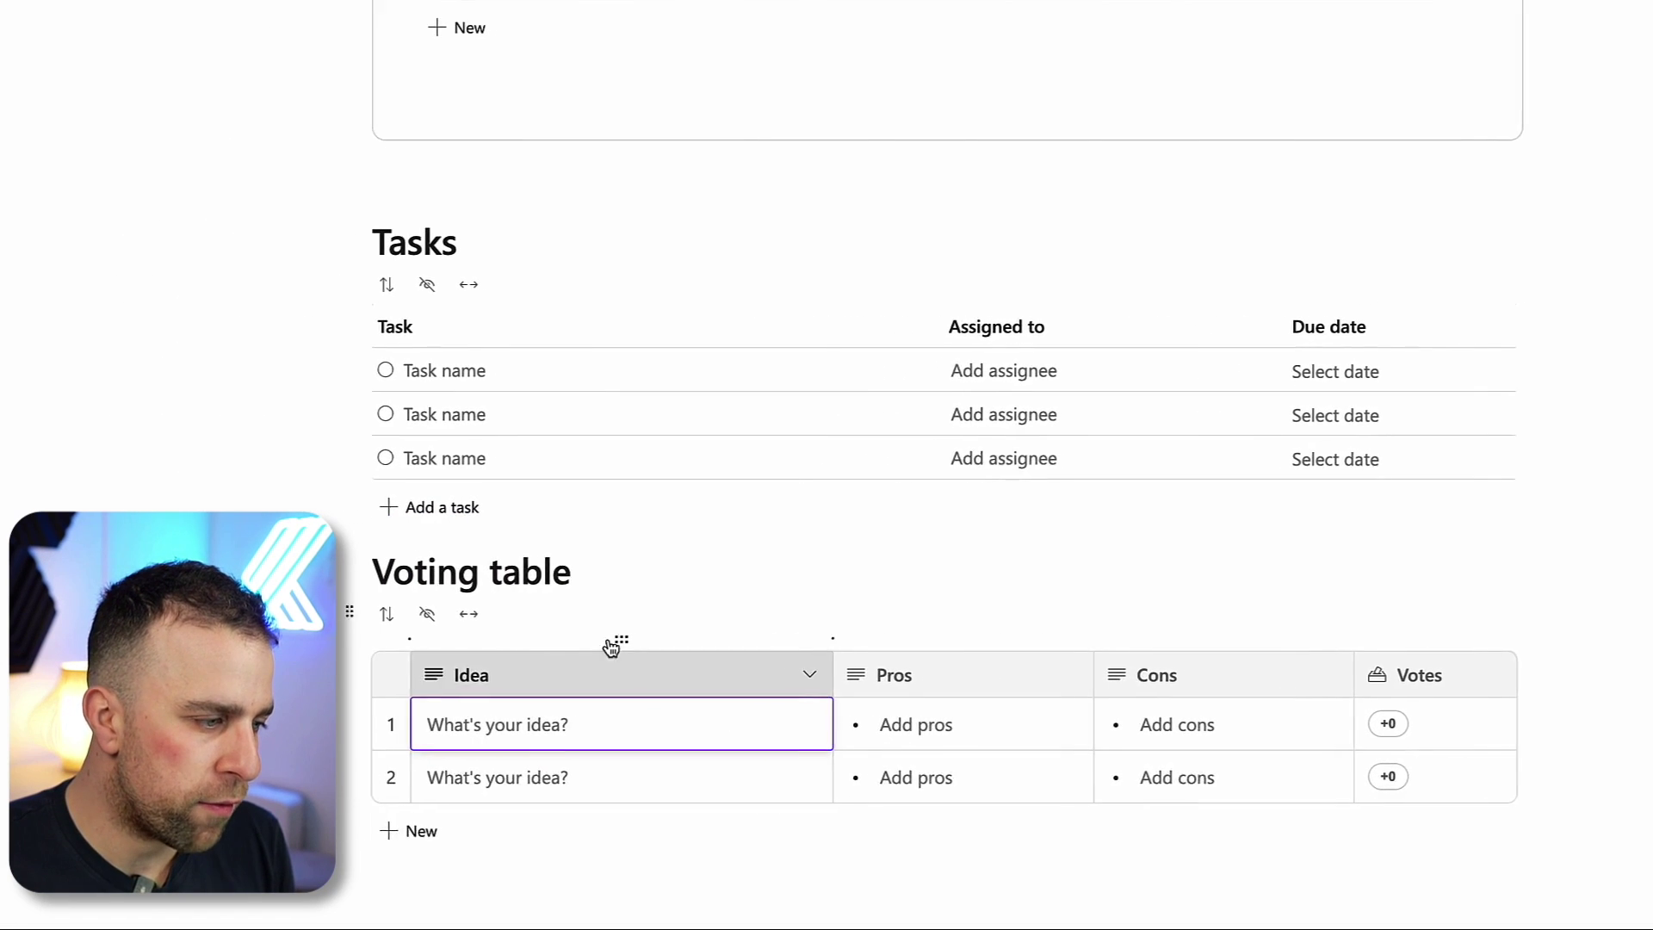
key("Return")
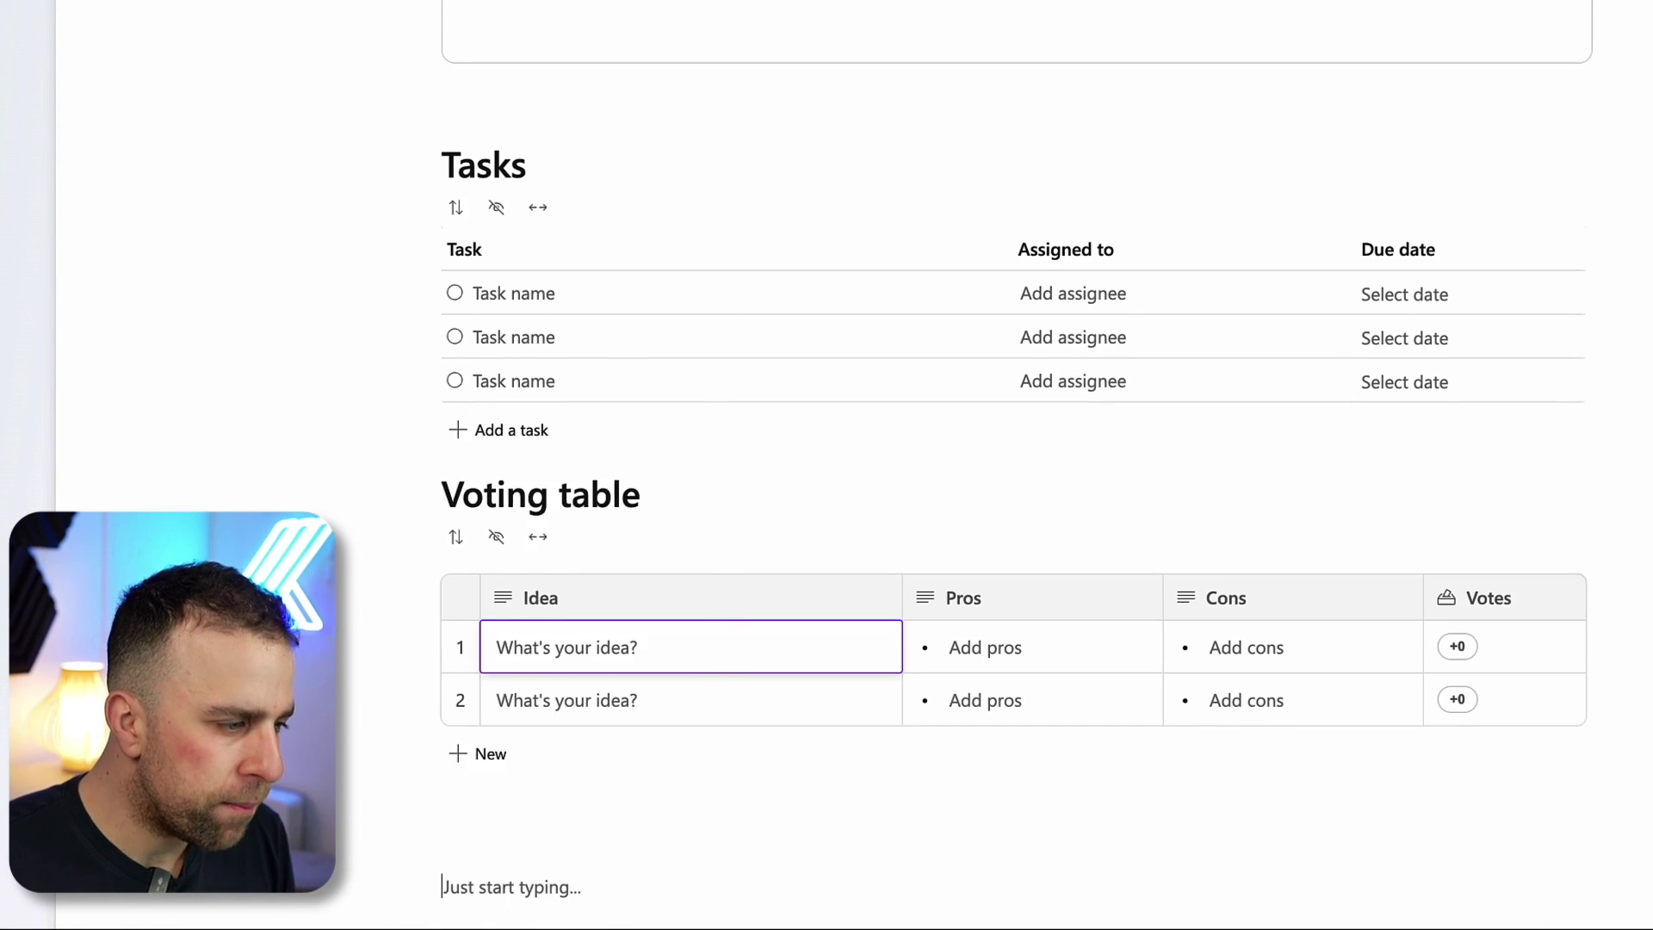
Insert a Progress tracker below the Voting table
type("/")
scroll(594, 757, "down", 5)
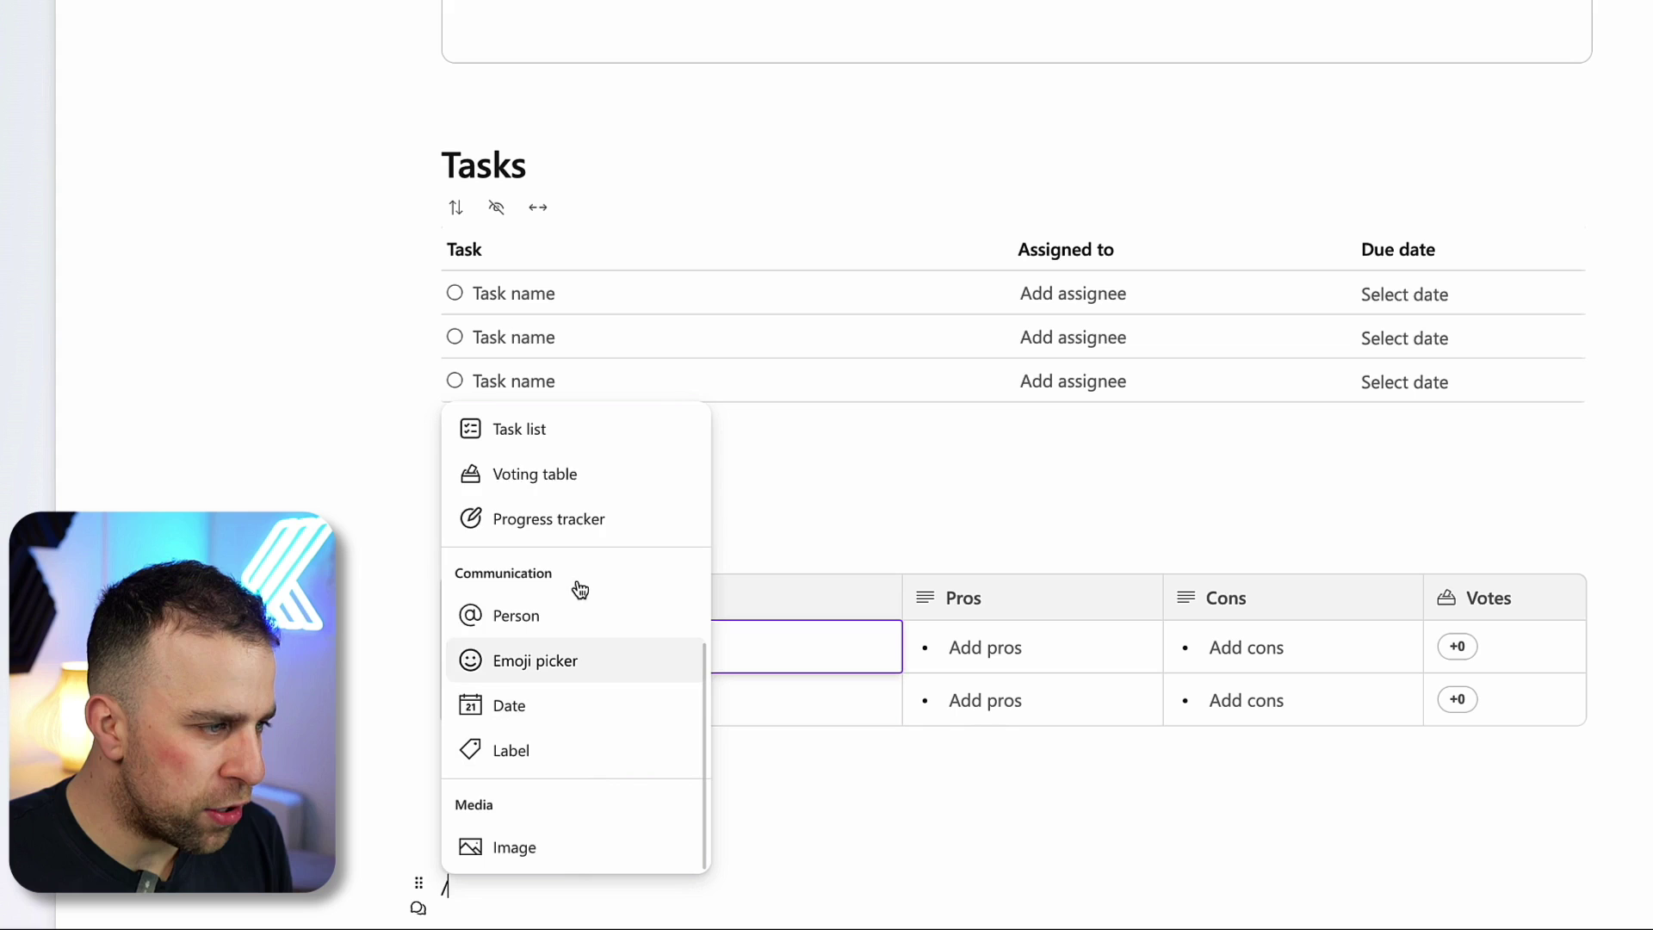
left_click(580, 520)
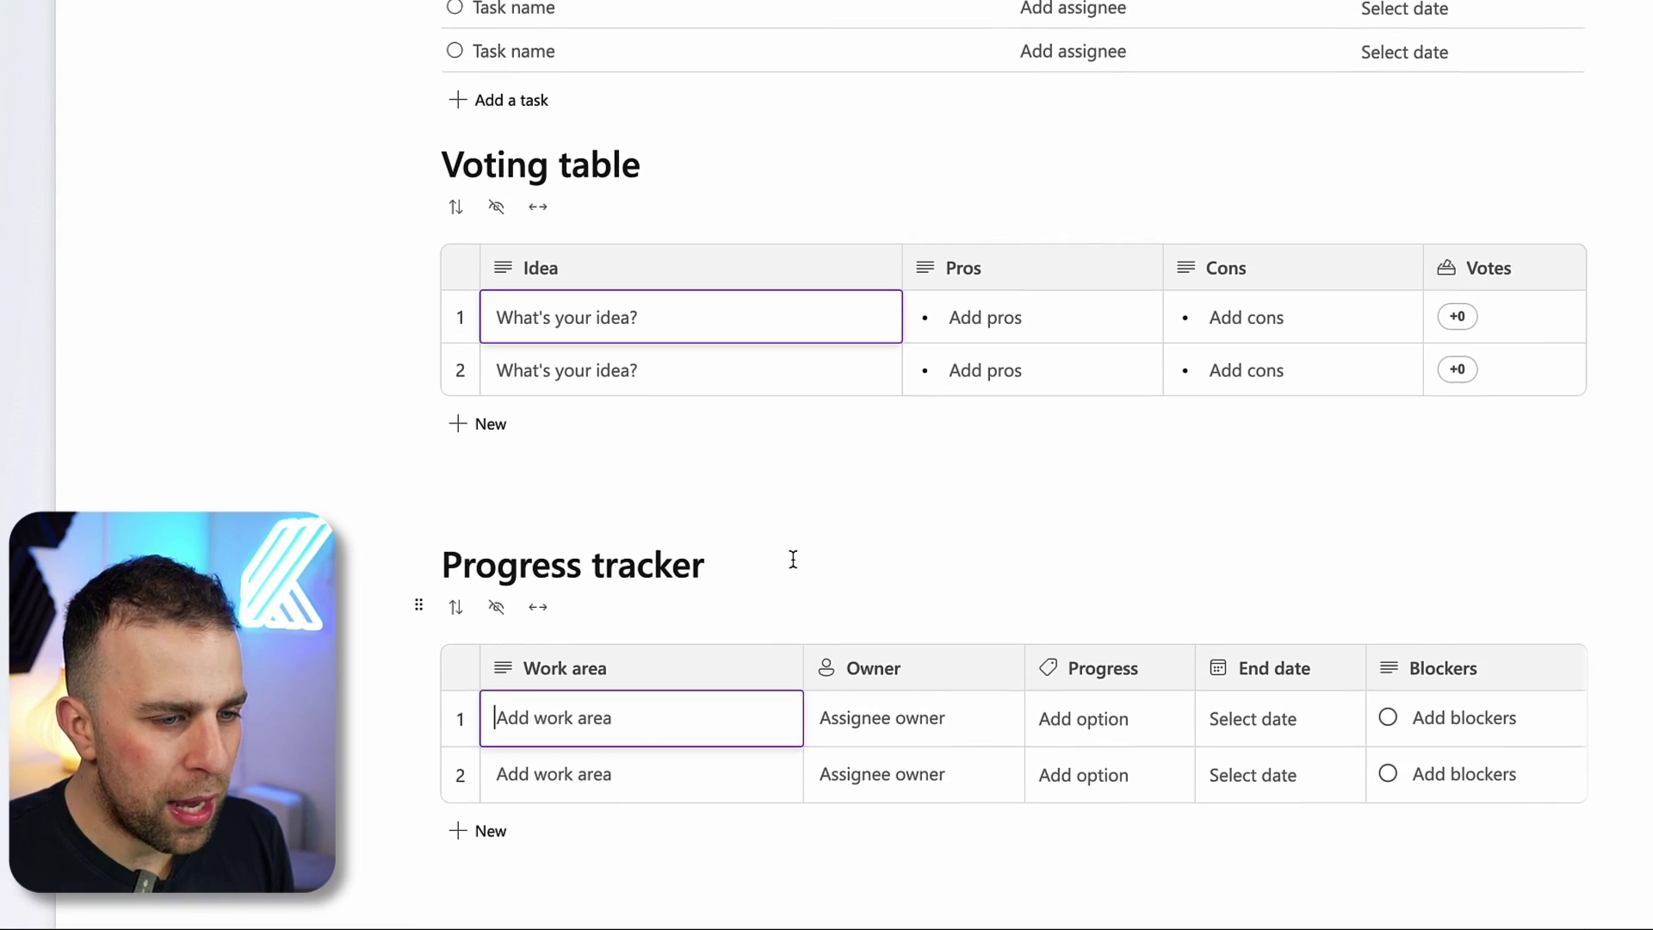
key("Return")
key("Return")
key("Return")
key("Return")
key("Return")
key("Return")
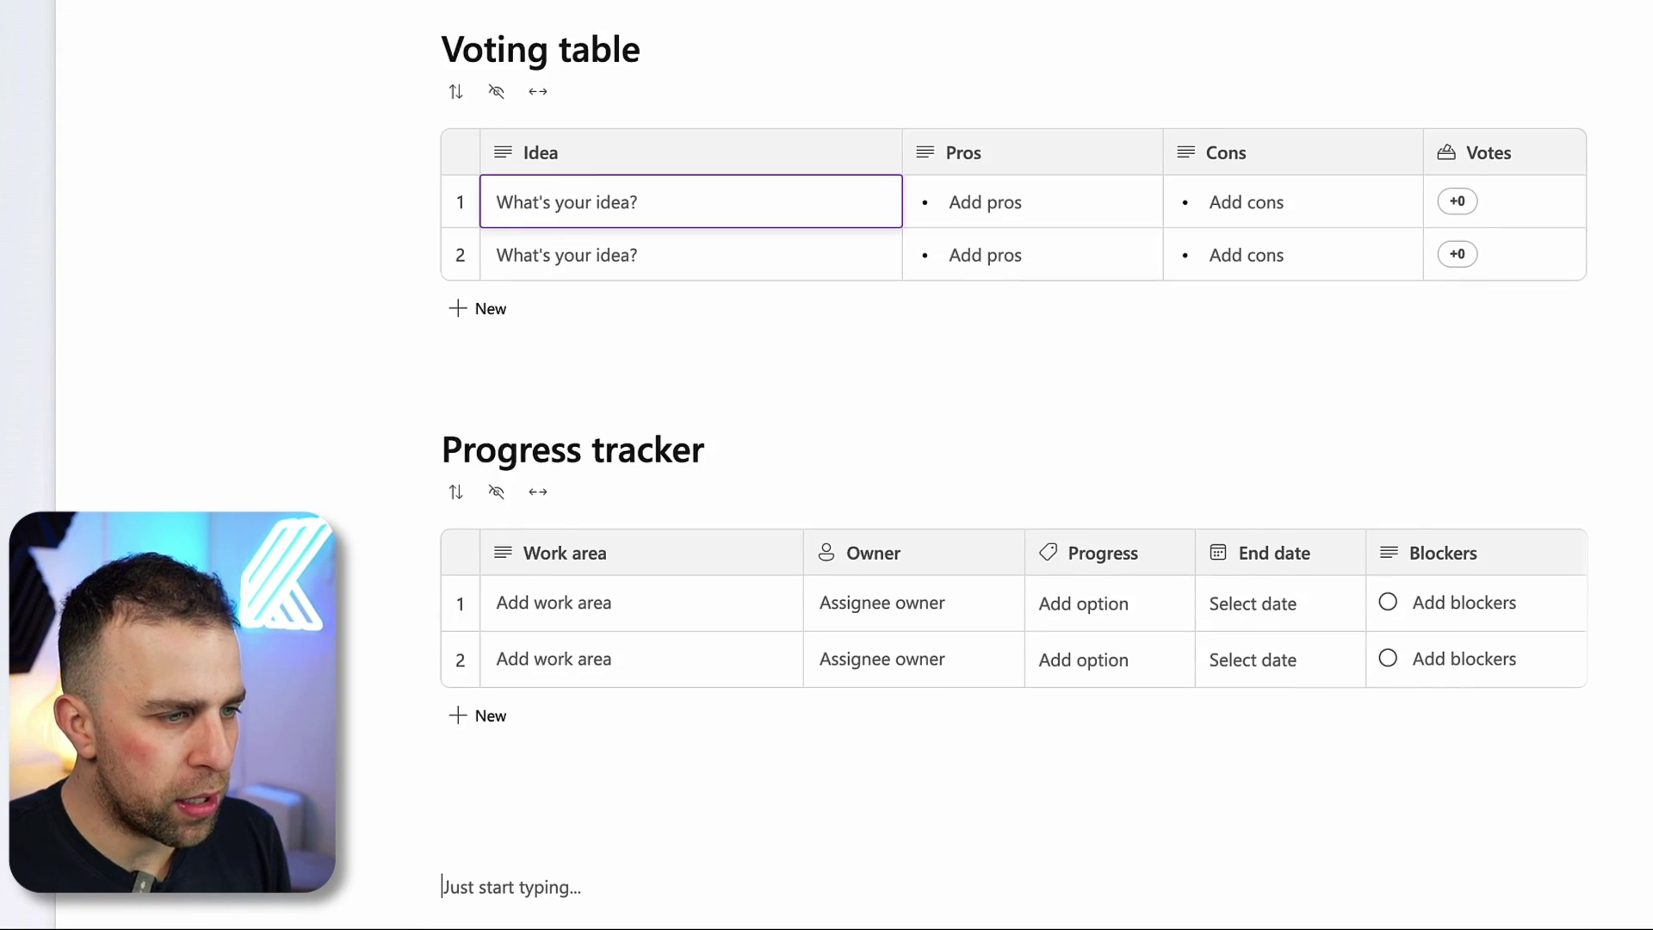
Add a date chip under the tracker set to the 24th (Tomorrow)
left_click(605, 665)
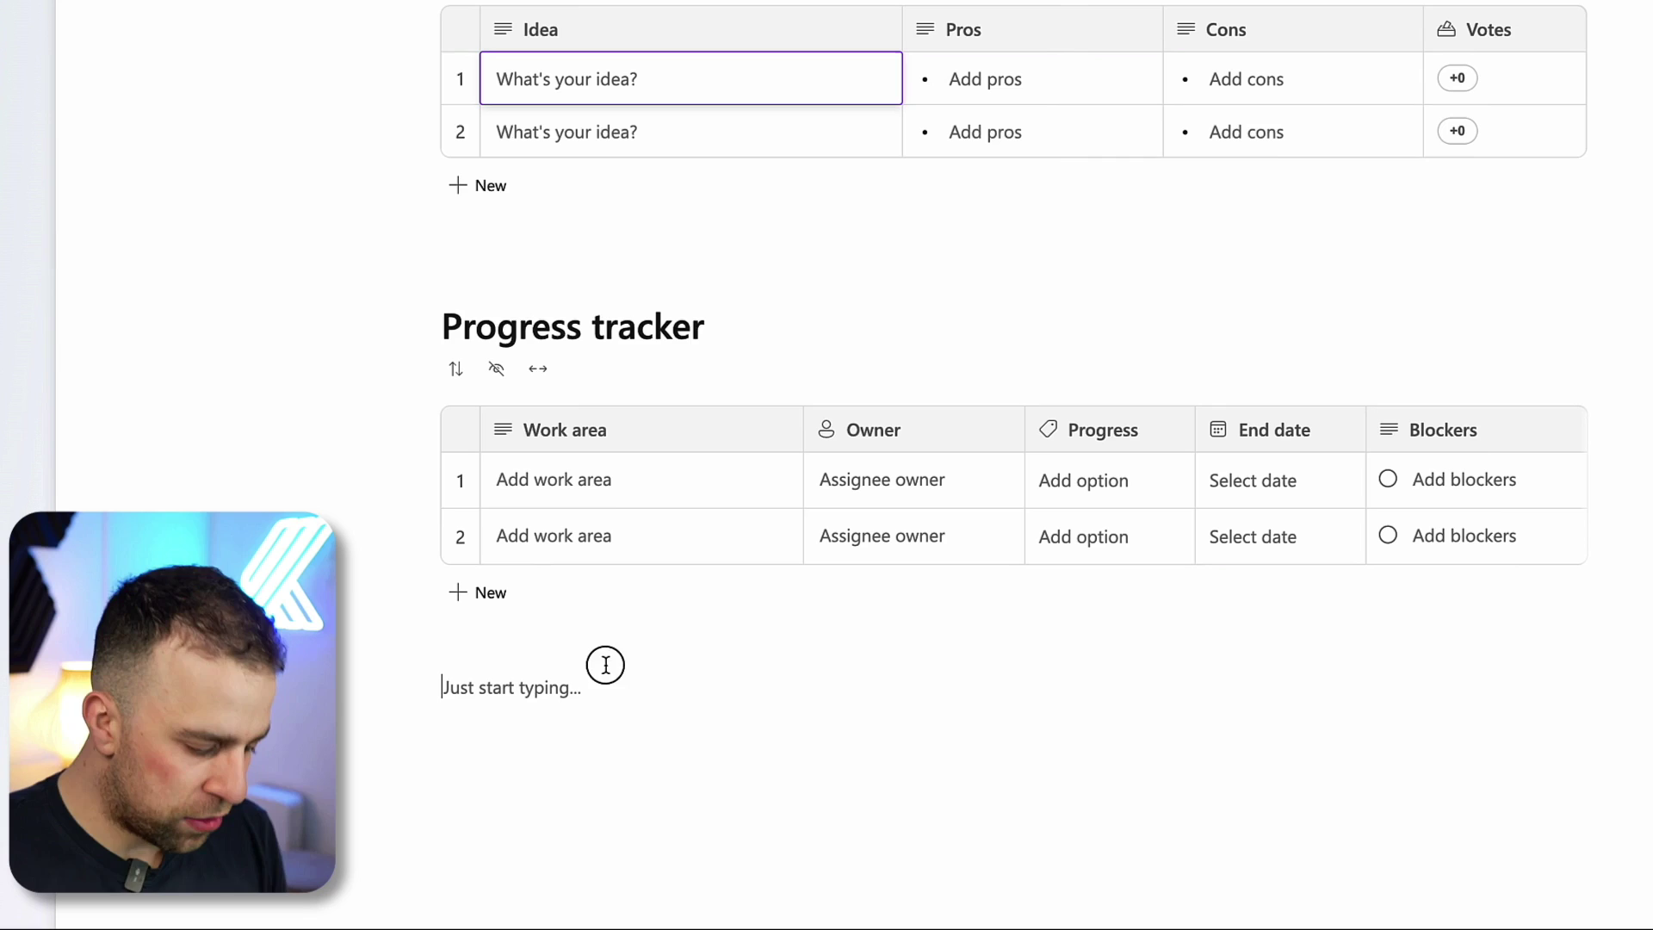
type("/")
scroll(526, 575, "down", 5)
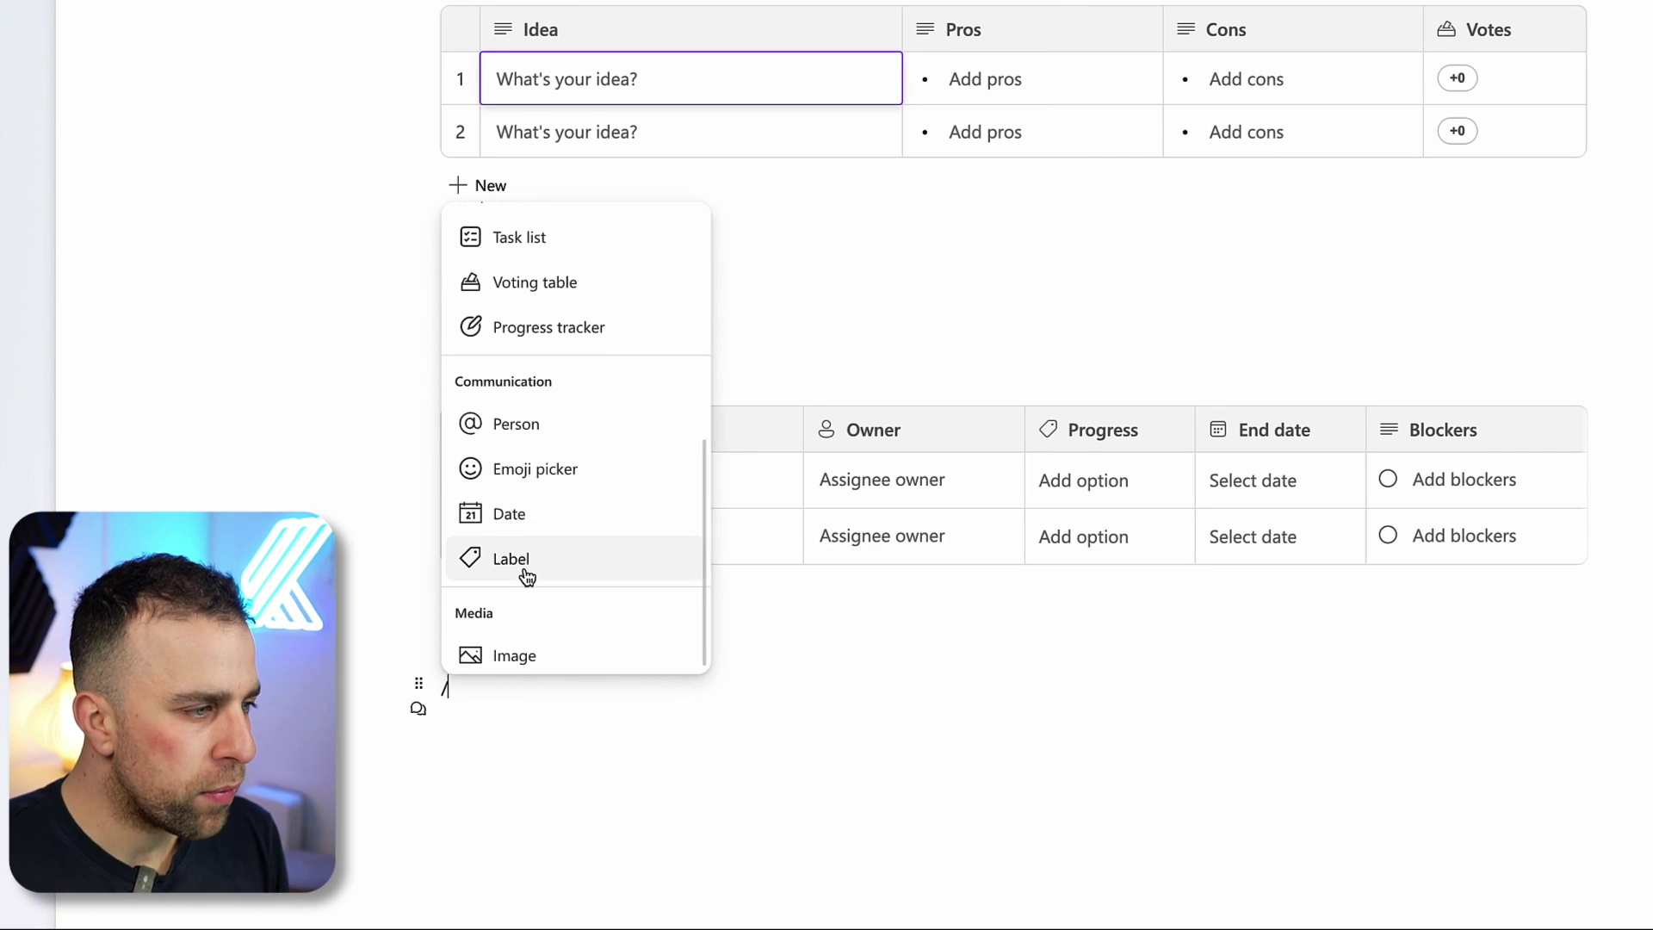
left_click(554, 527)
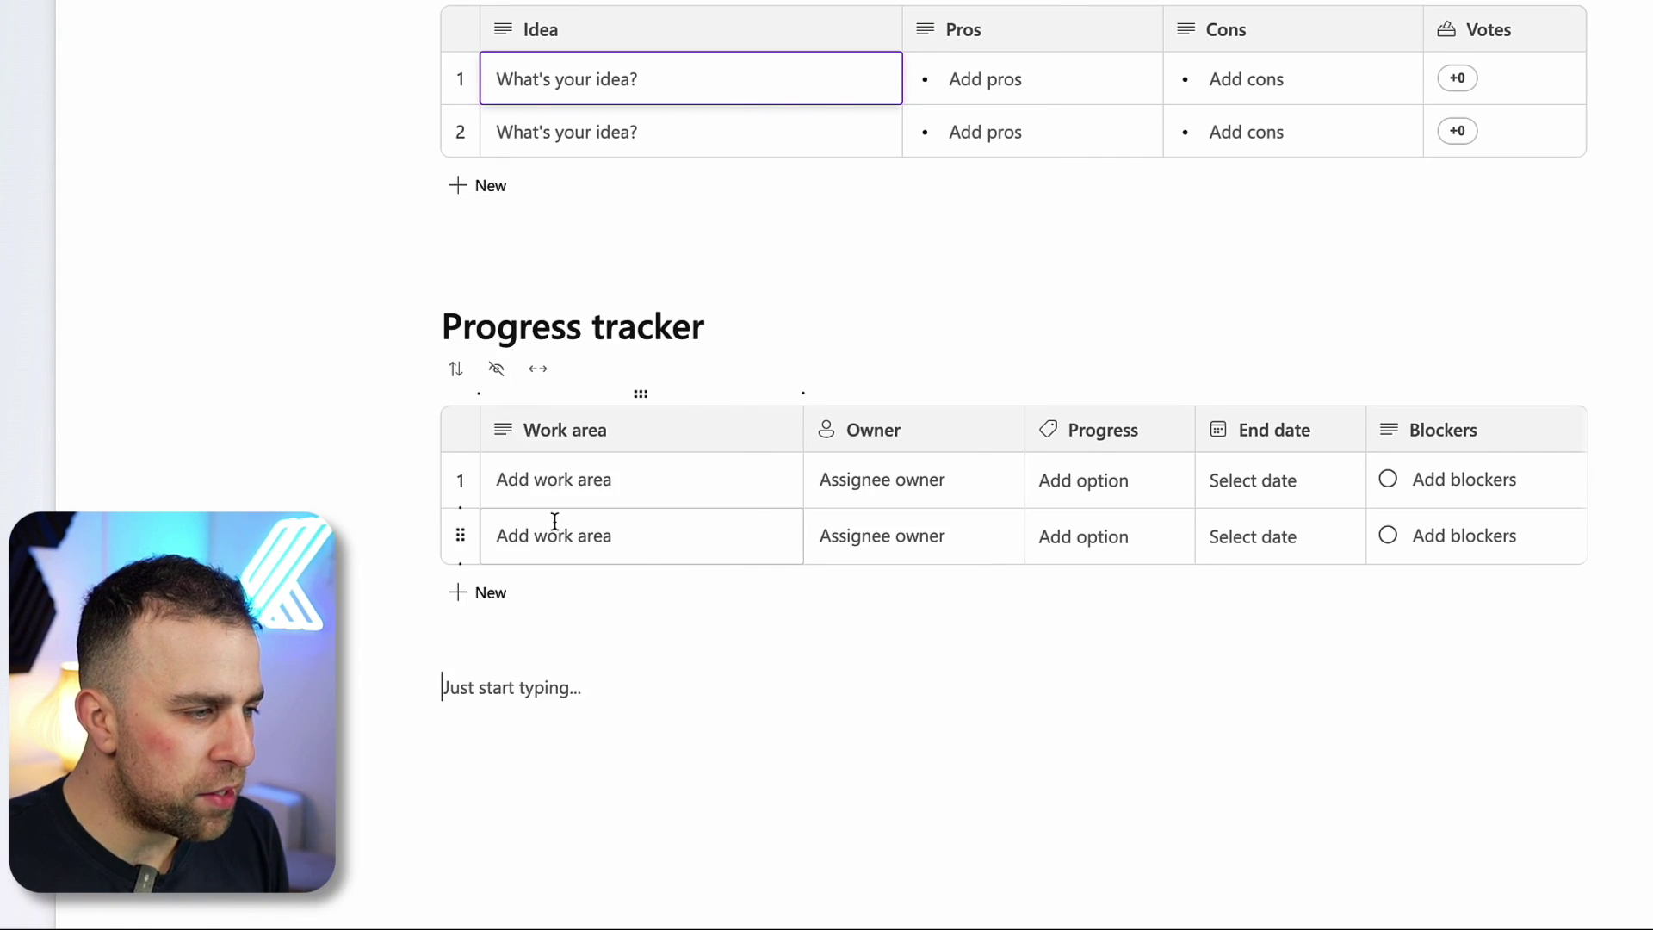
left_click(647, 571)
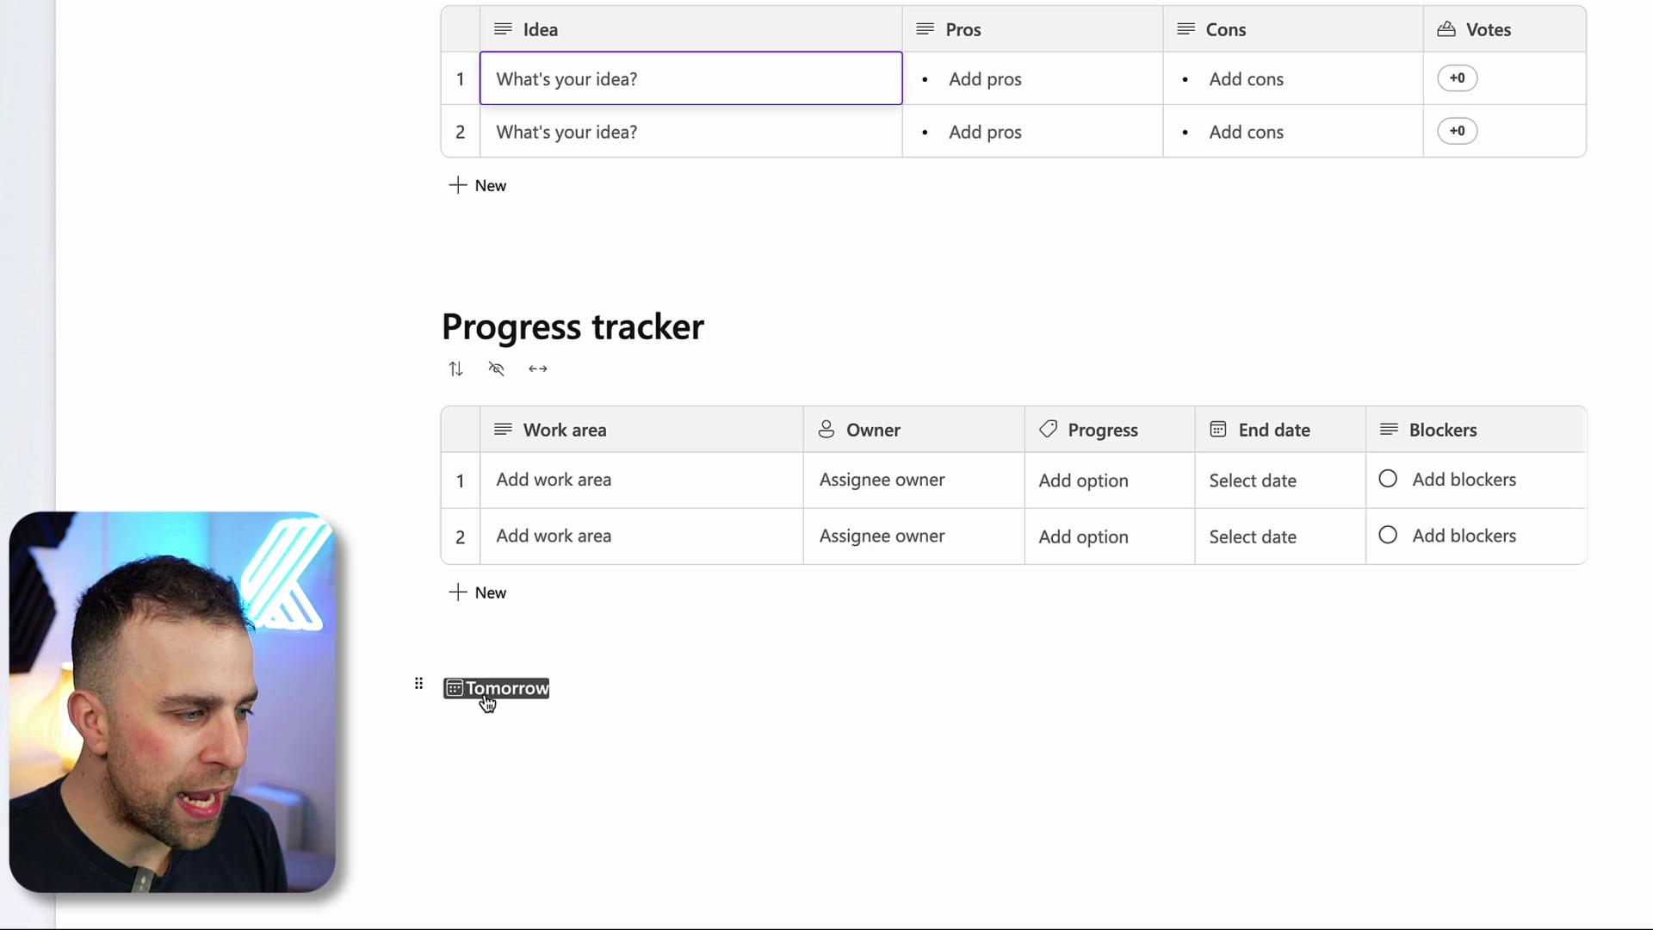
left_click(528, 697)
left_click(679, 704)
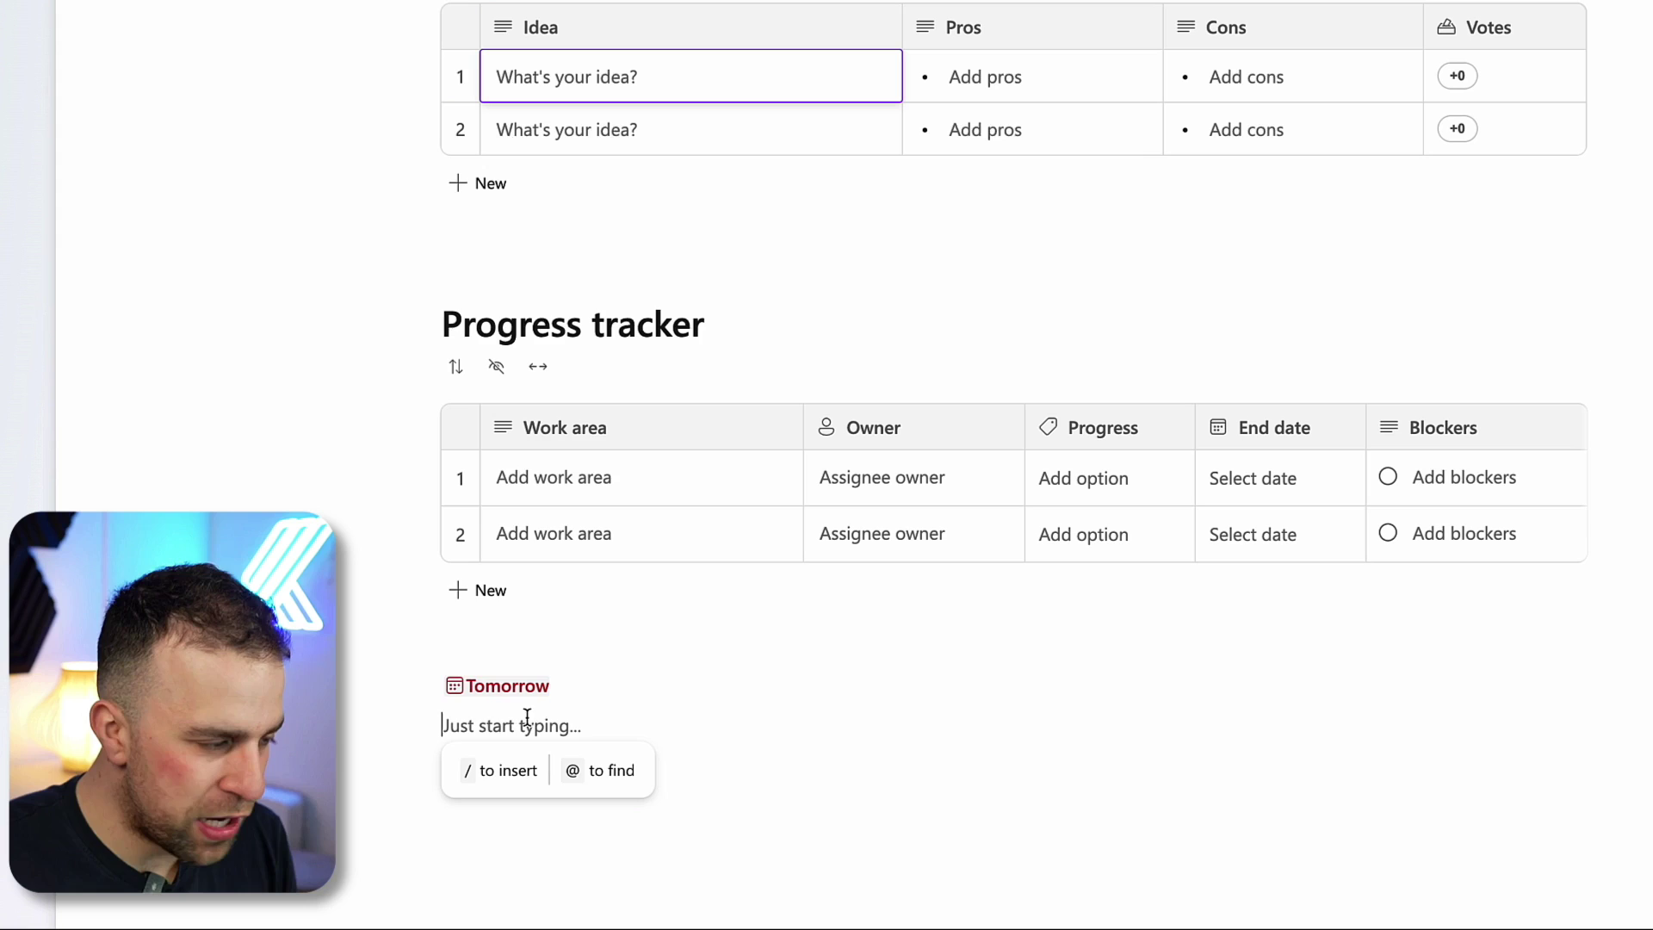
Insert a label chip next to the Tomorrow date using the / menu
type("/")
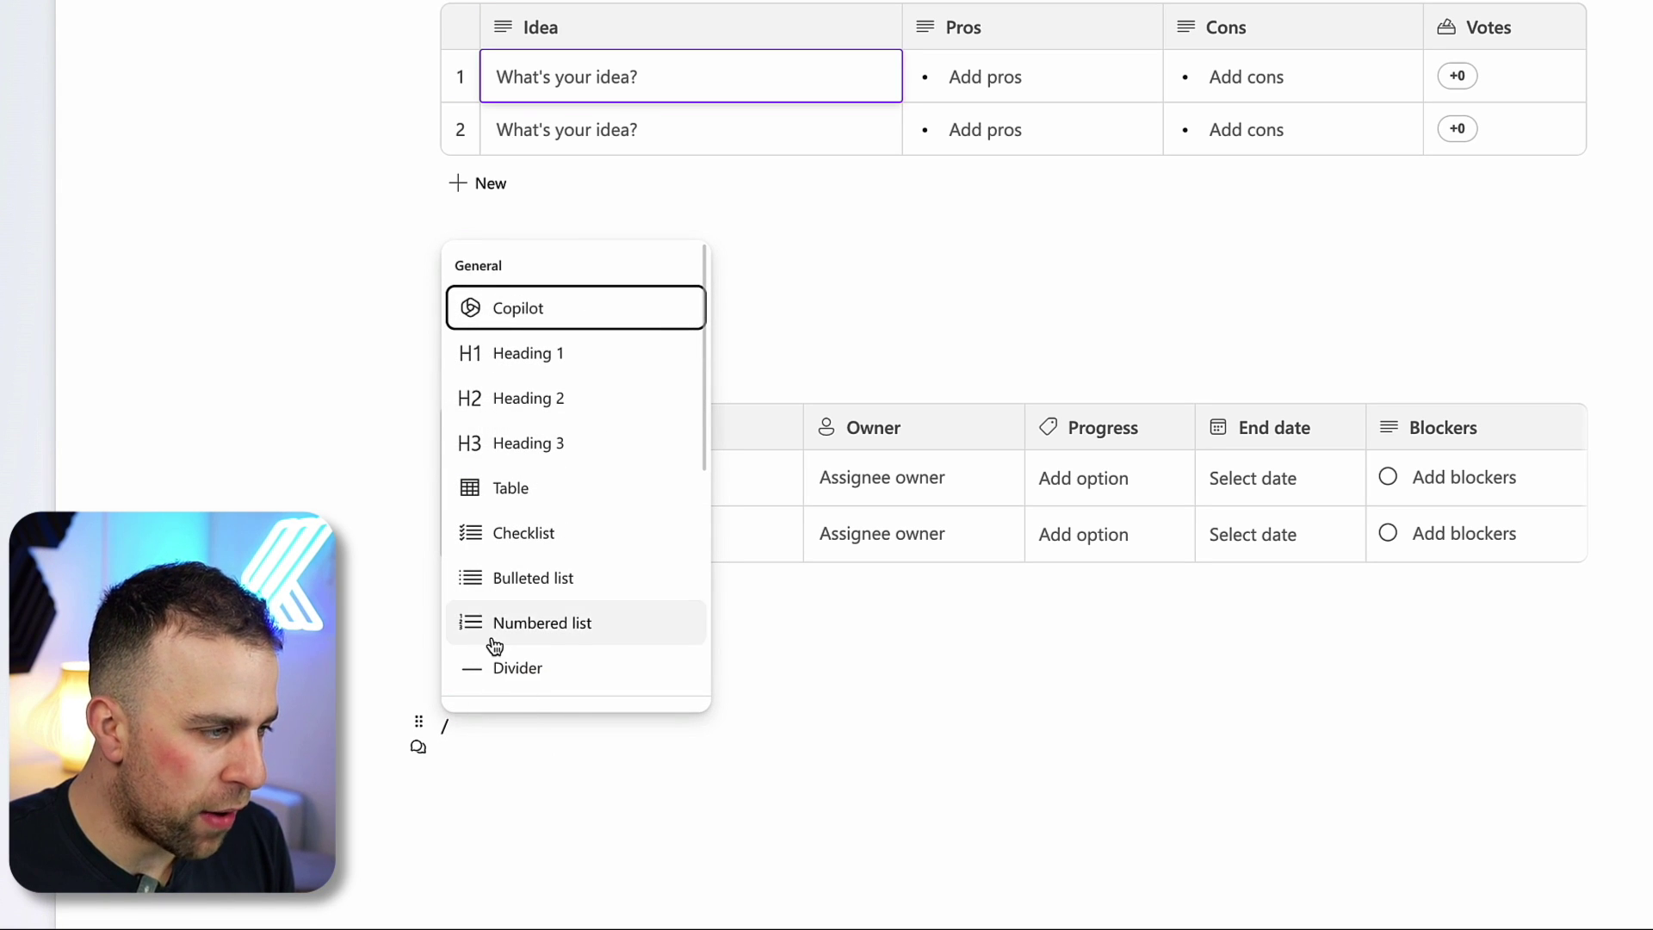
scroll(491, 641, "down", 5)
left_click(528, 591)
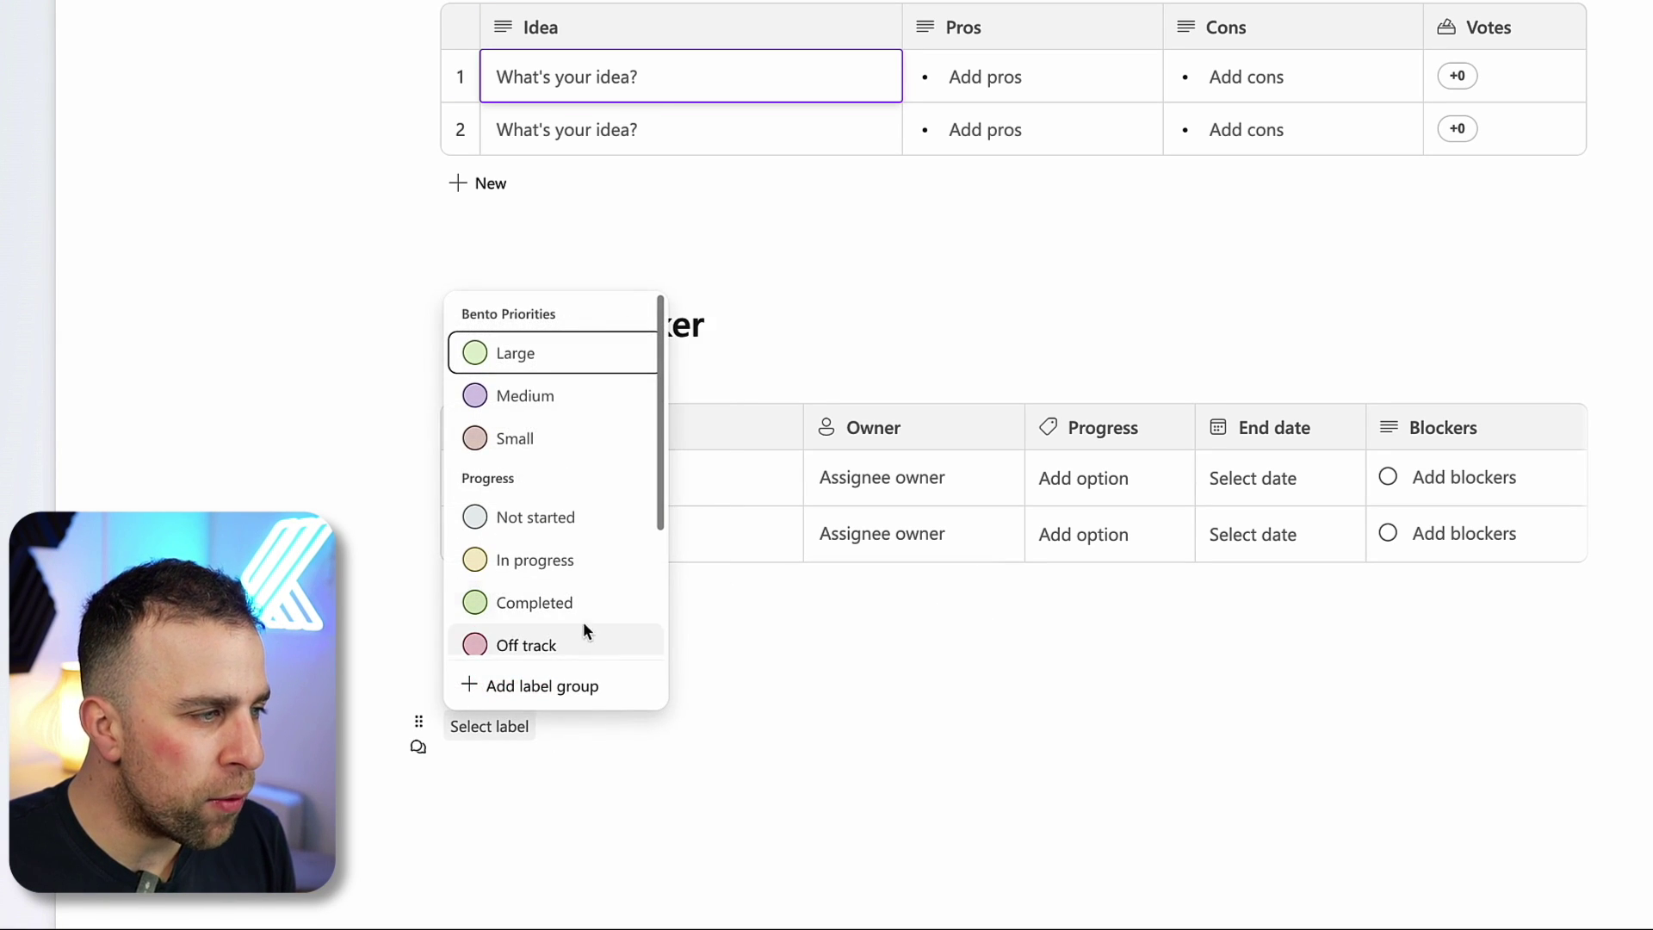
scroll(556, 536, "down", 2)
scroll(555, 536, "up", 1)
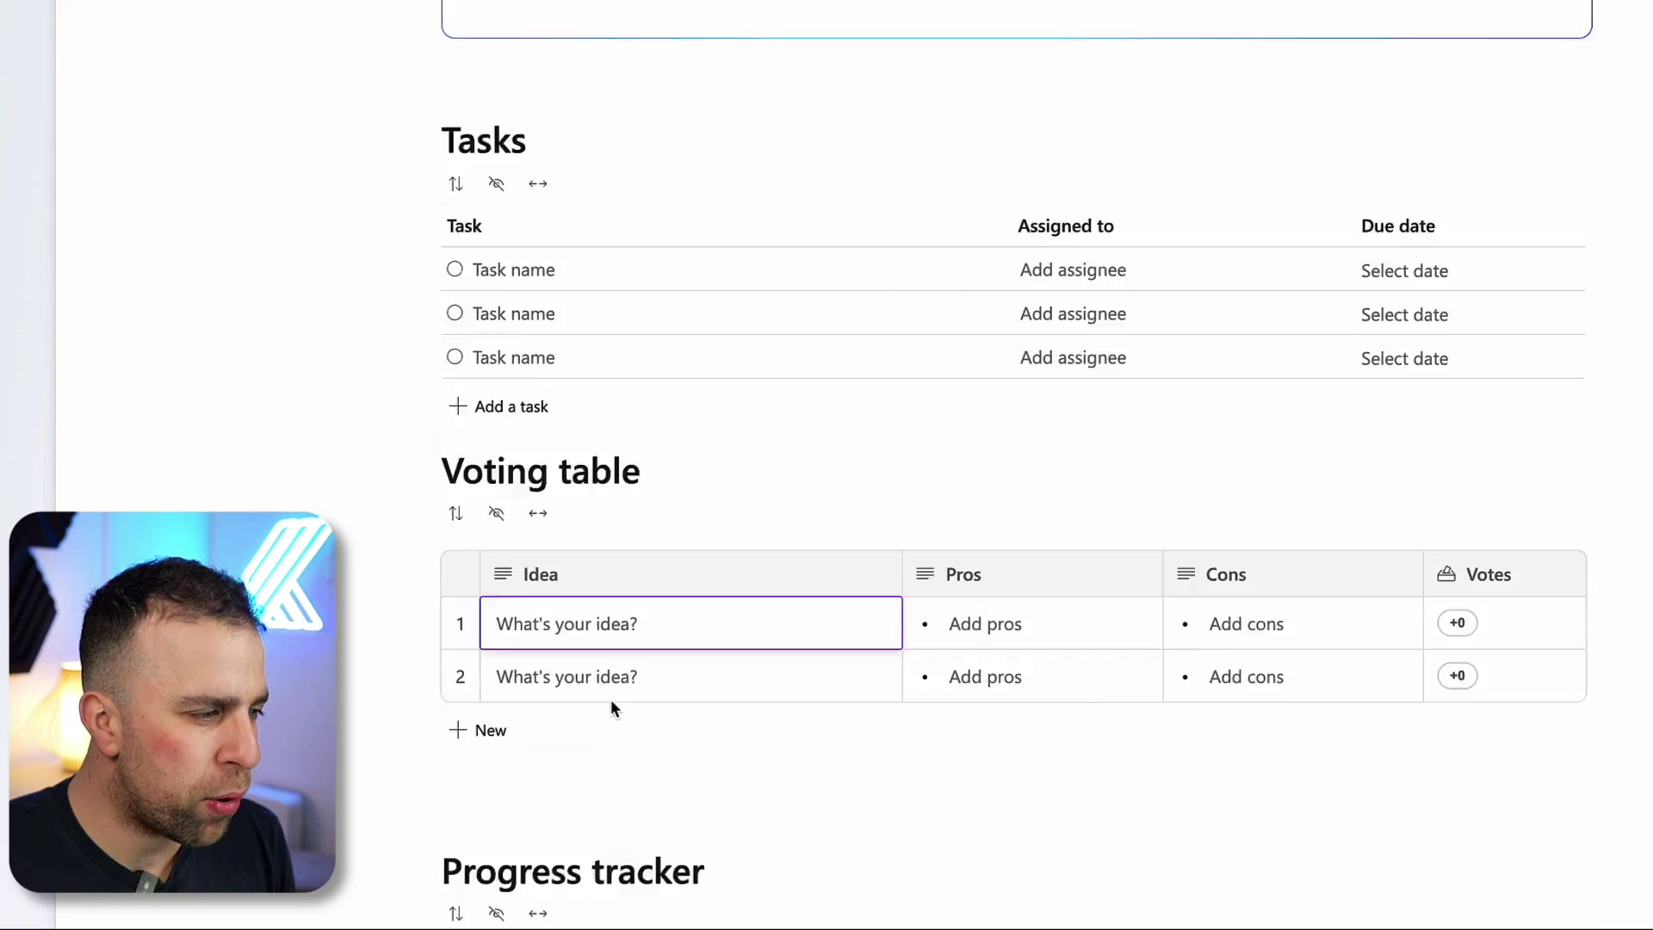
scroll(612, 701, "down", 5)
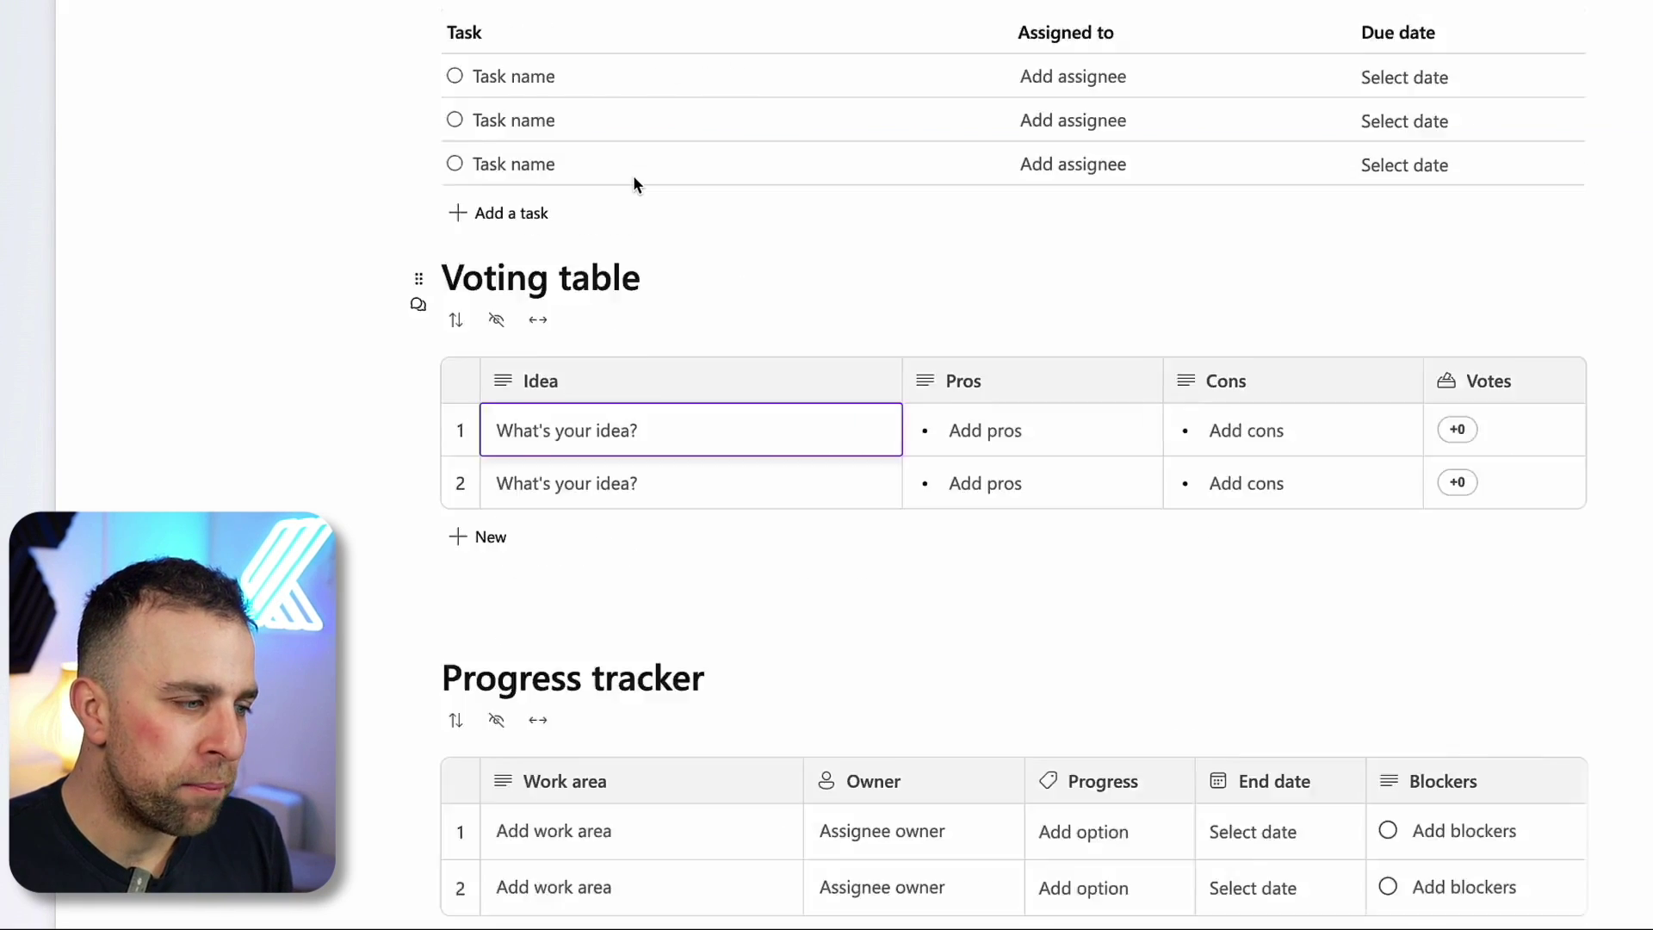
scroll(520, 826, "down", 4)
Set the label to Progress: Completed and move the date and label up beneath the page title
left_click(508, 742)
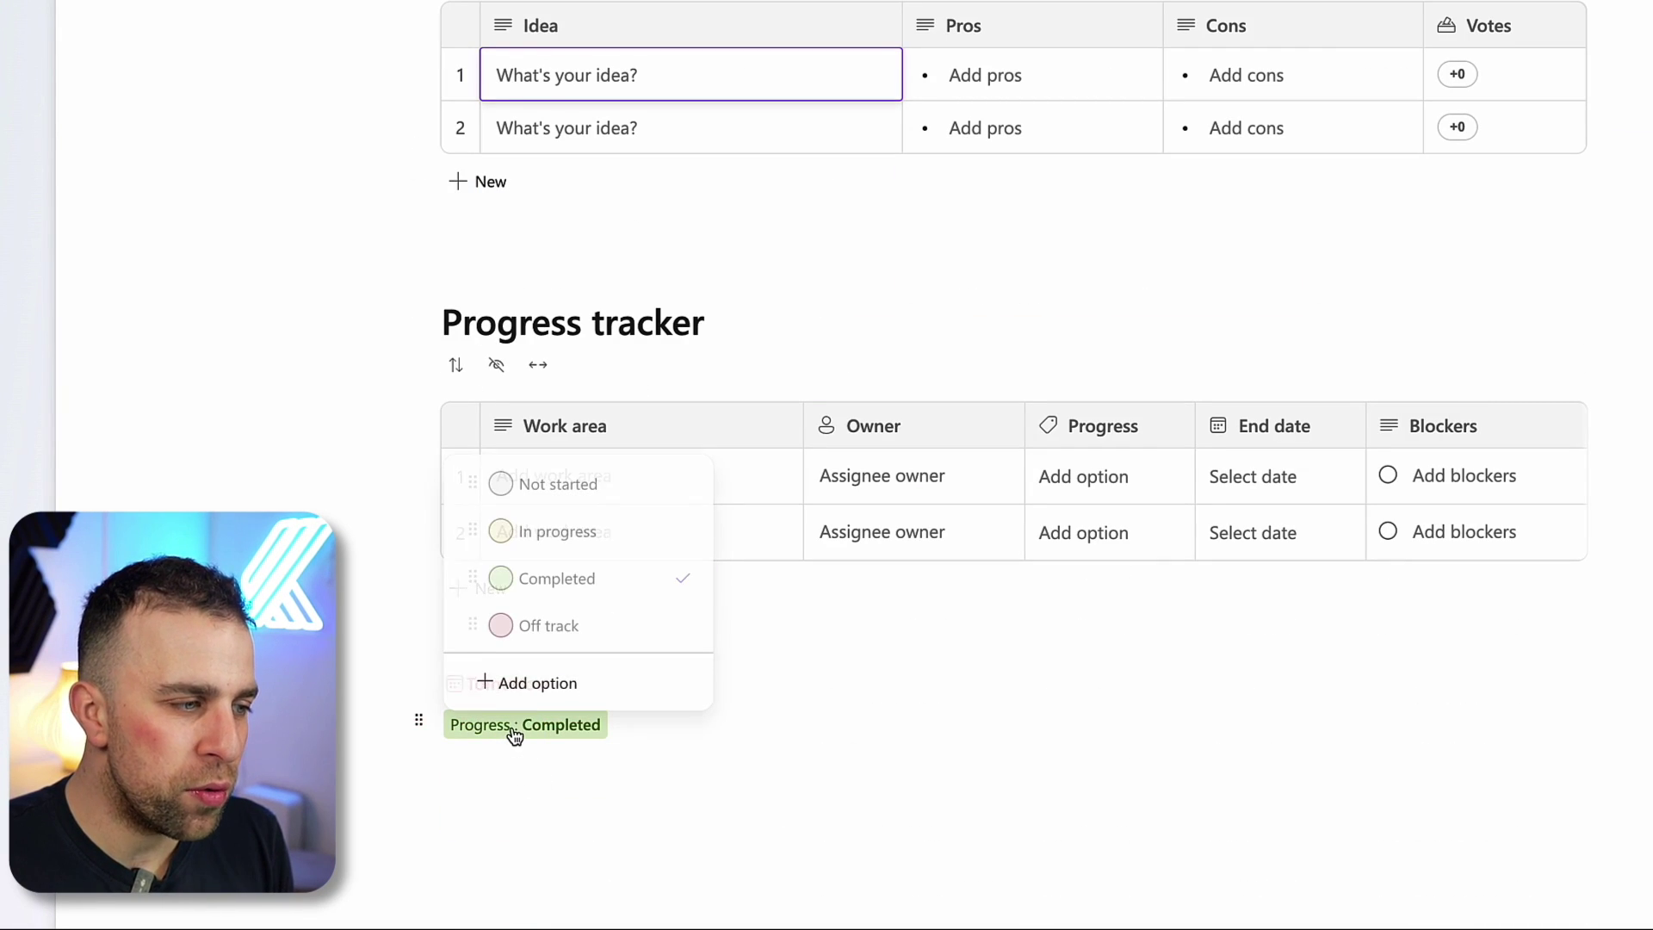
left_click(679, 731)
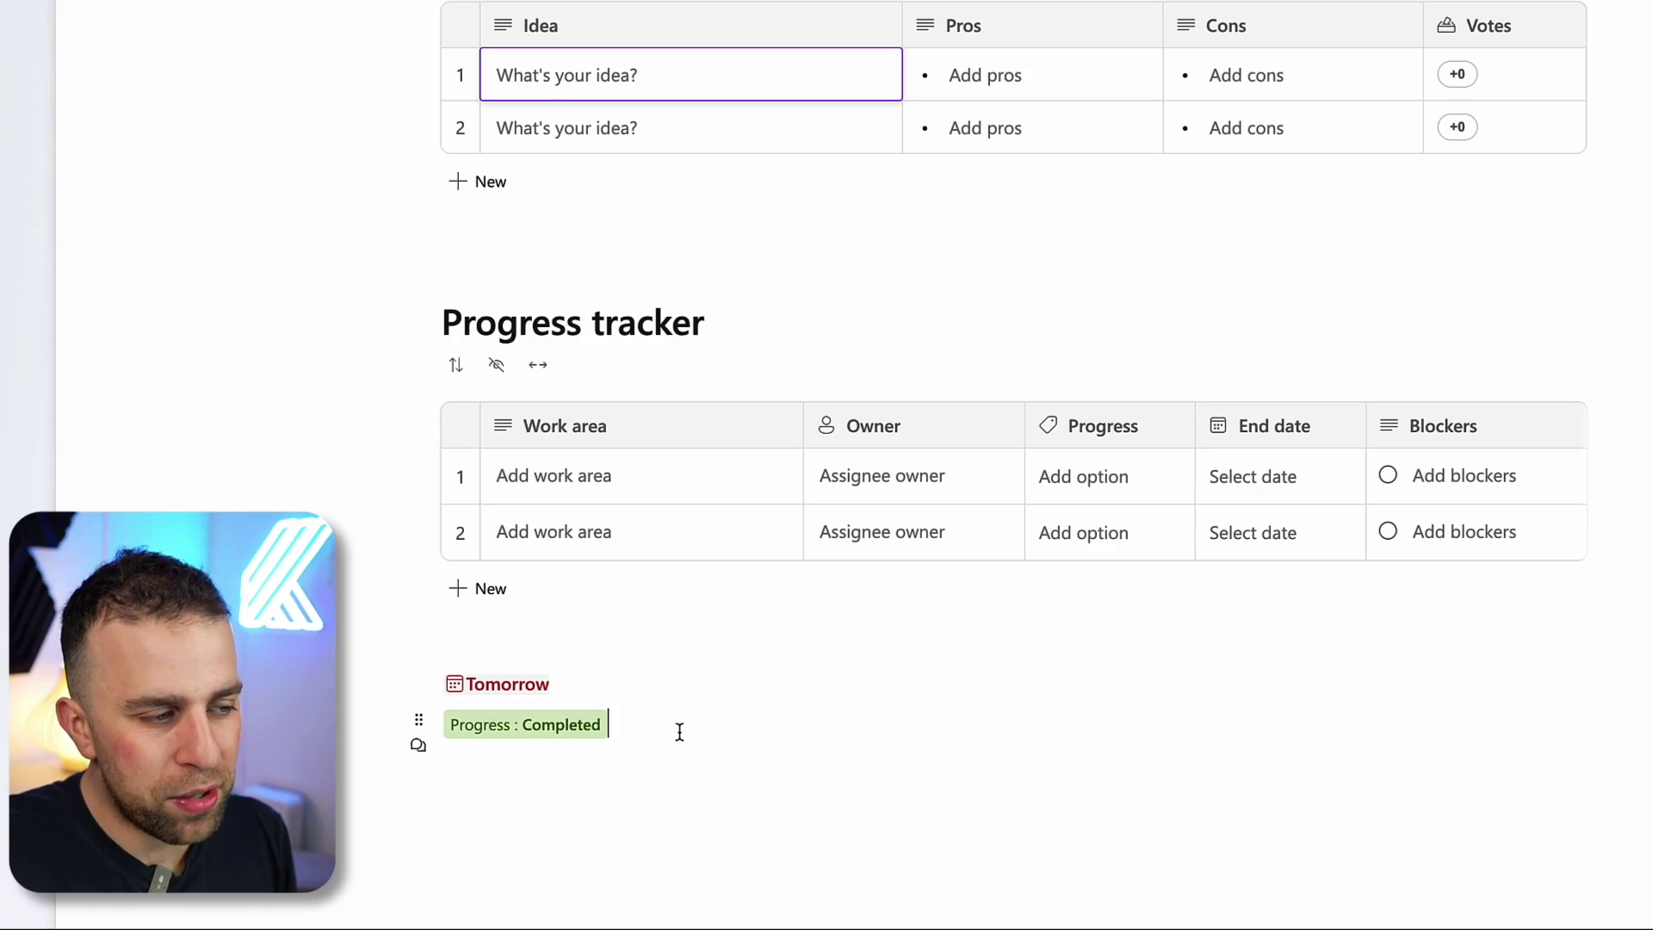
left_click_drag(354, 675, 546, 738)
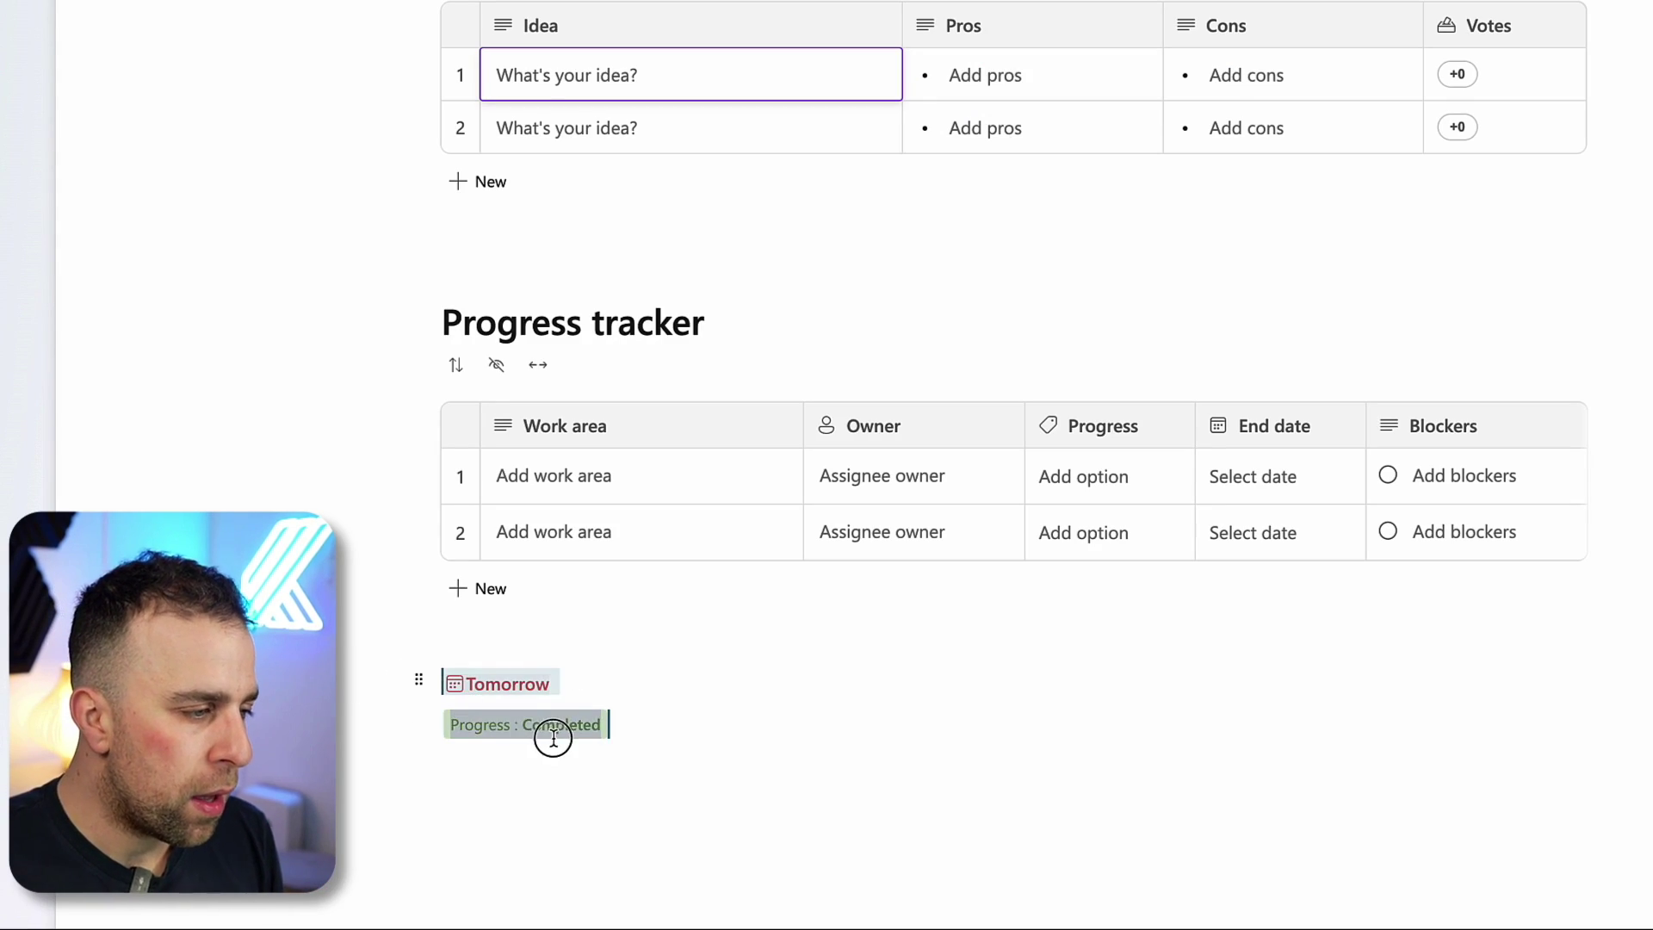
left_click_drag(419, 679, 430, 353)
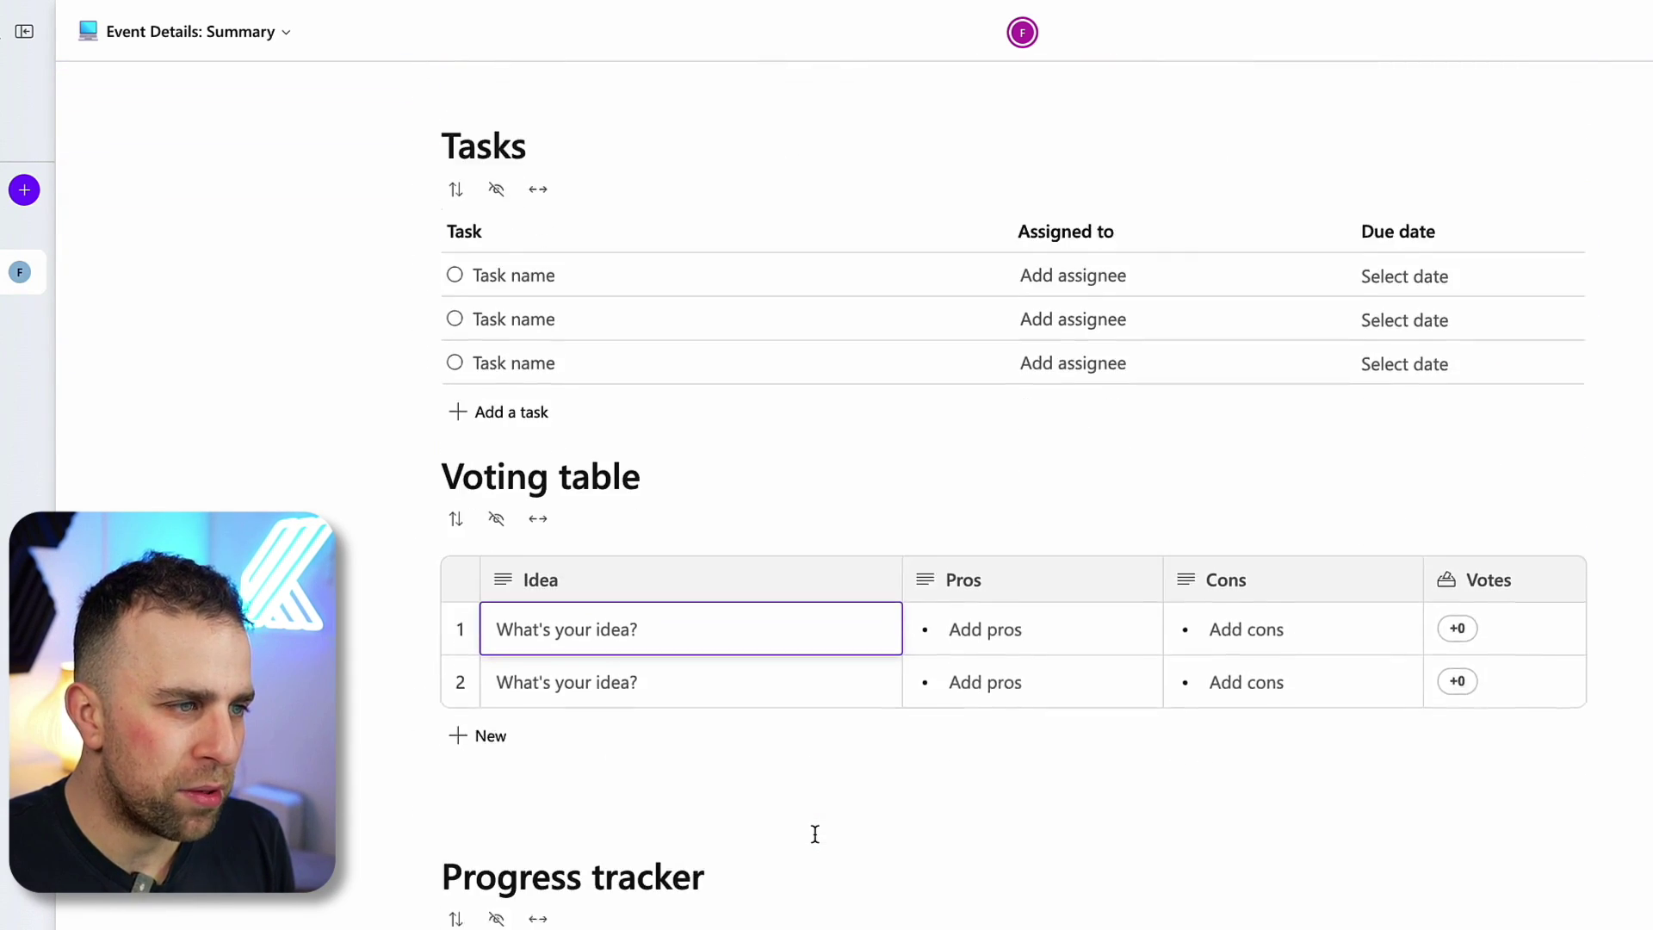
View the page's version history, then close it
scroll(853, 688, "up", 15)
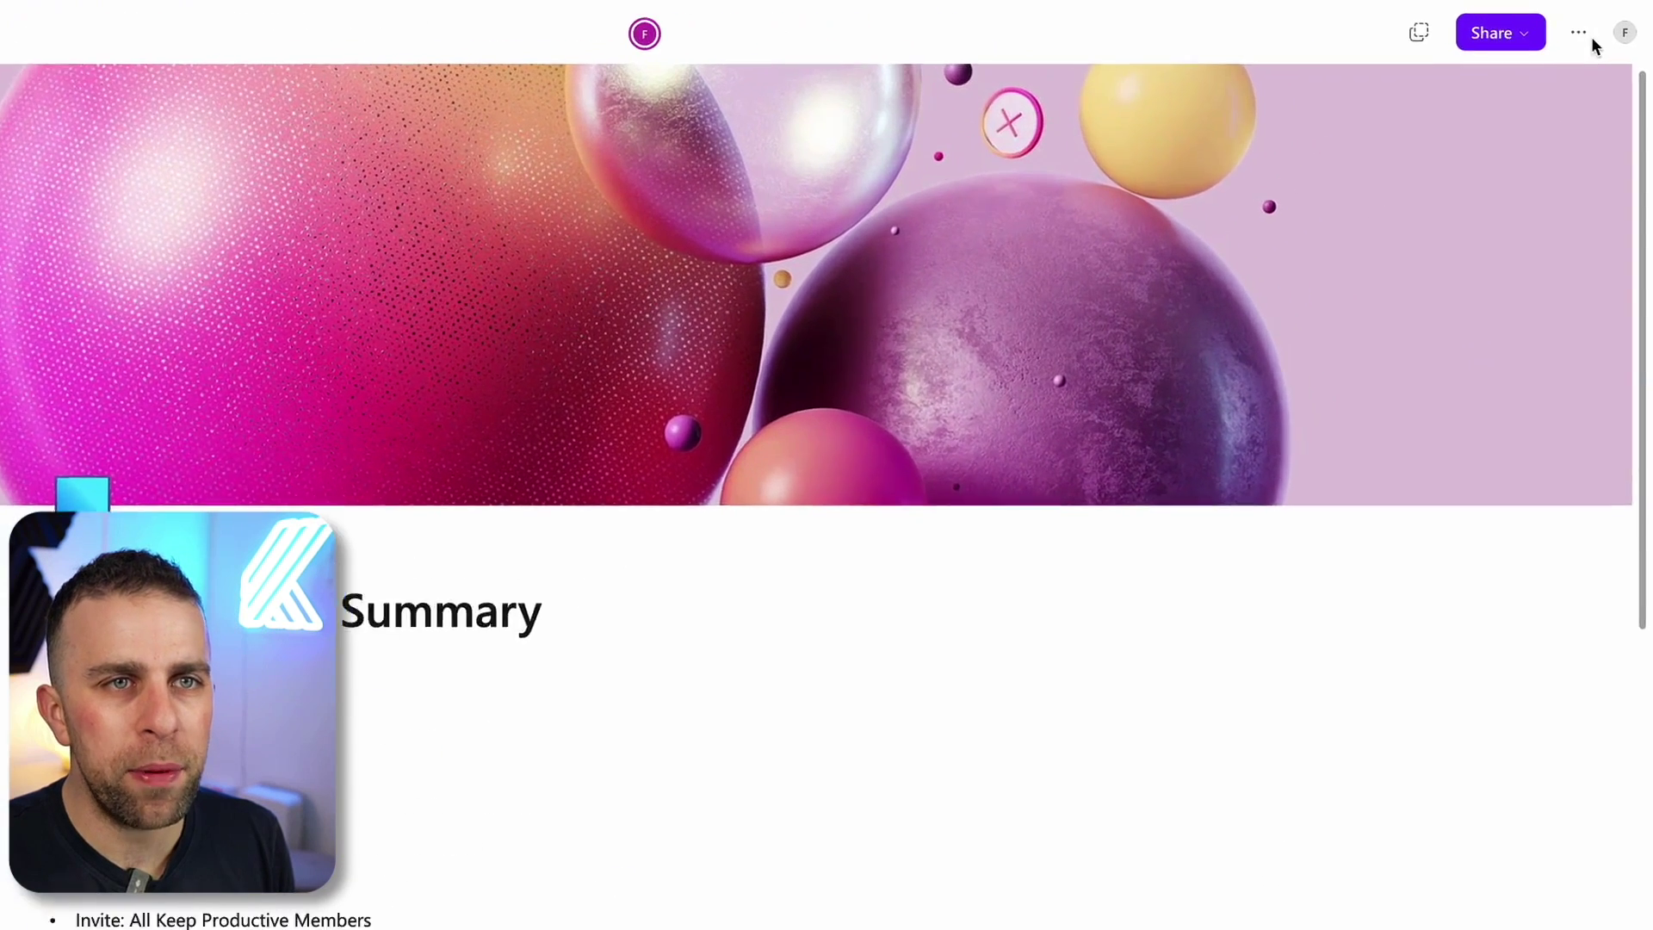
left_click(1601, 23)
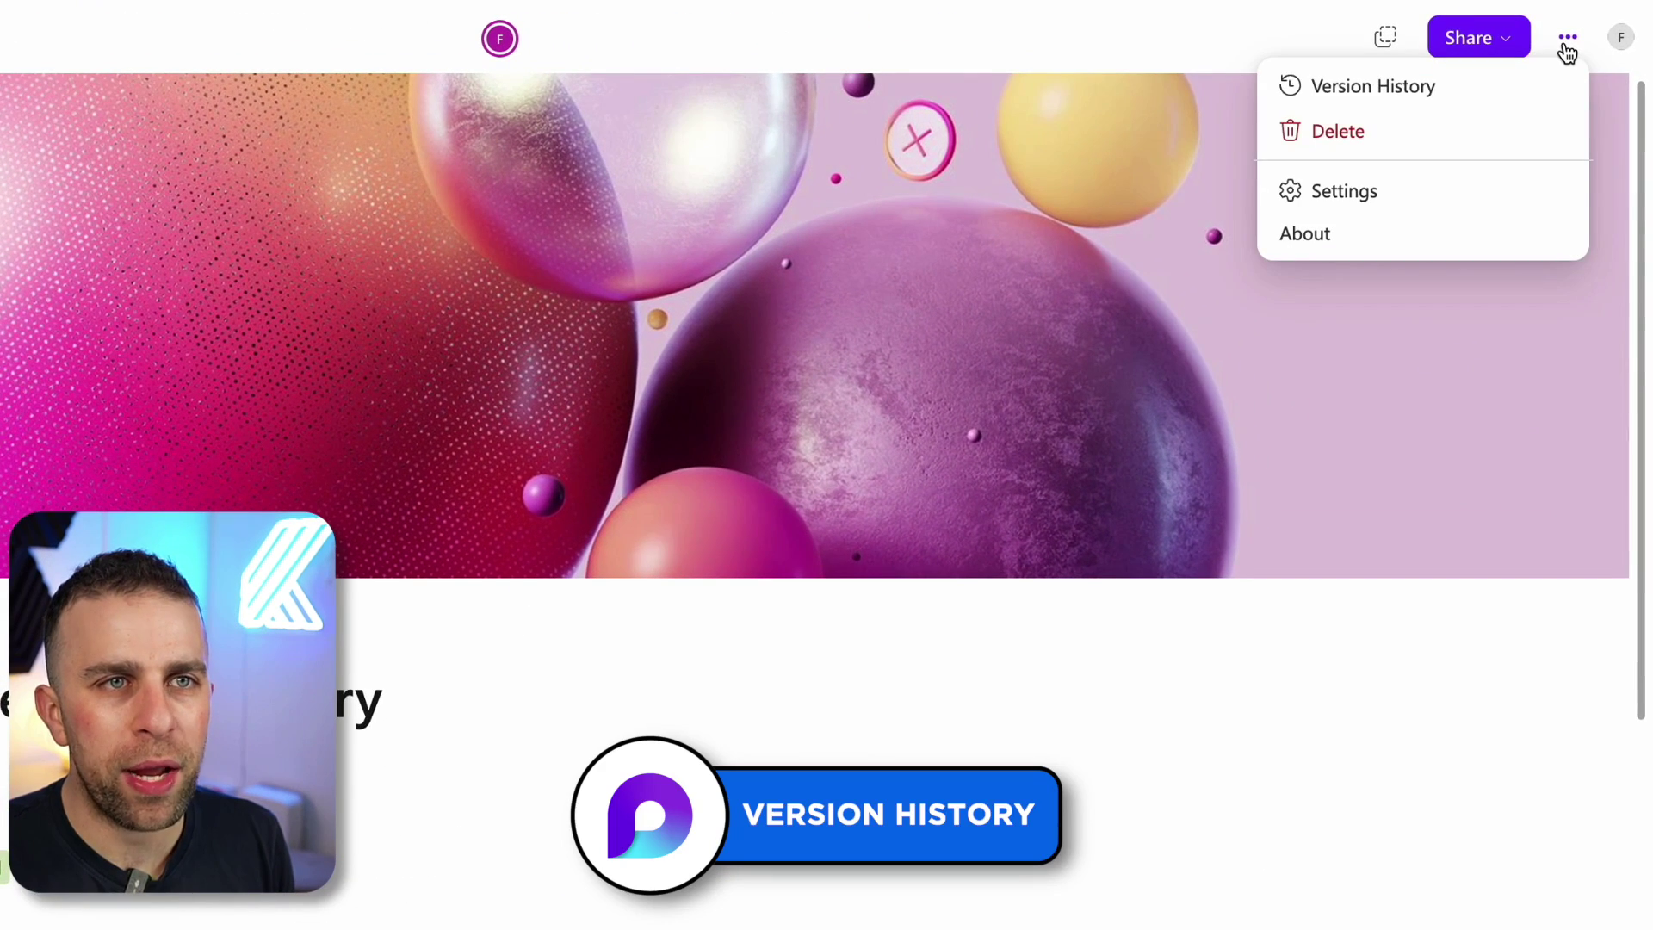
left_click(1471, 86)
left_click(1594, 126)
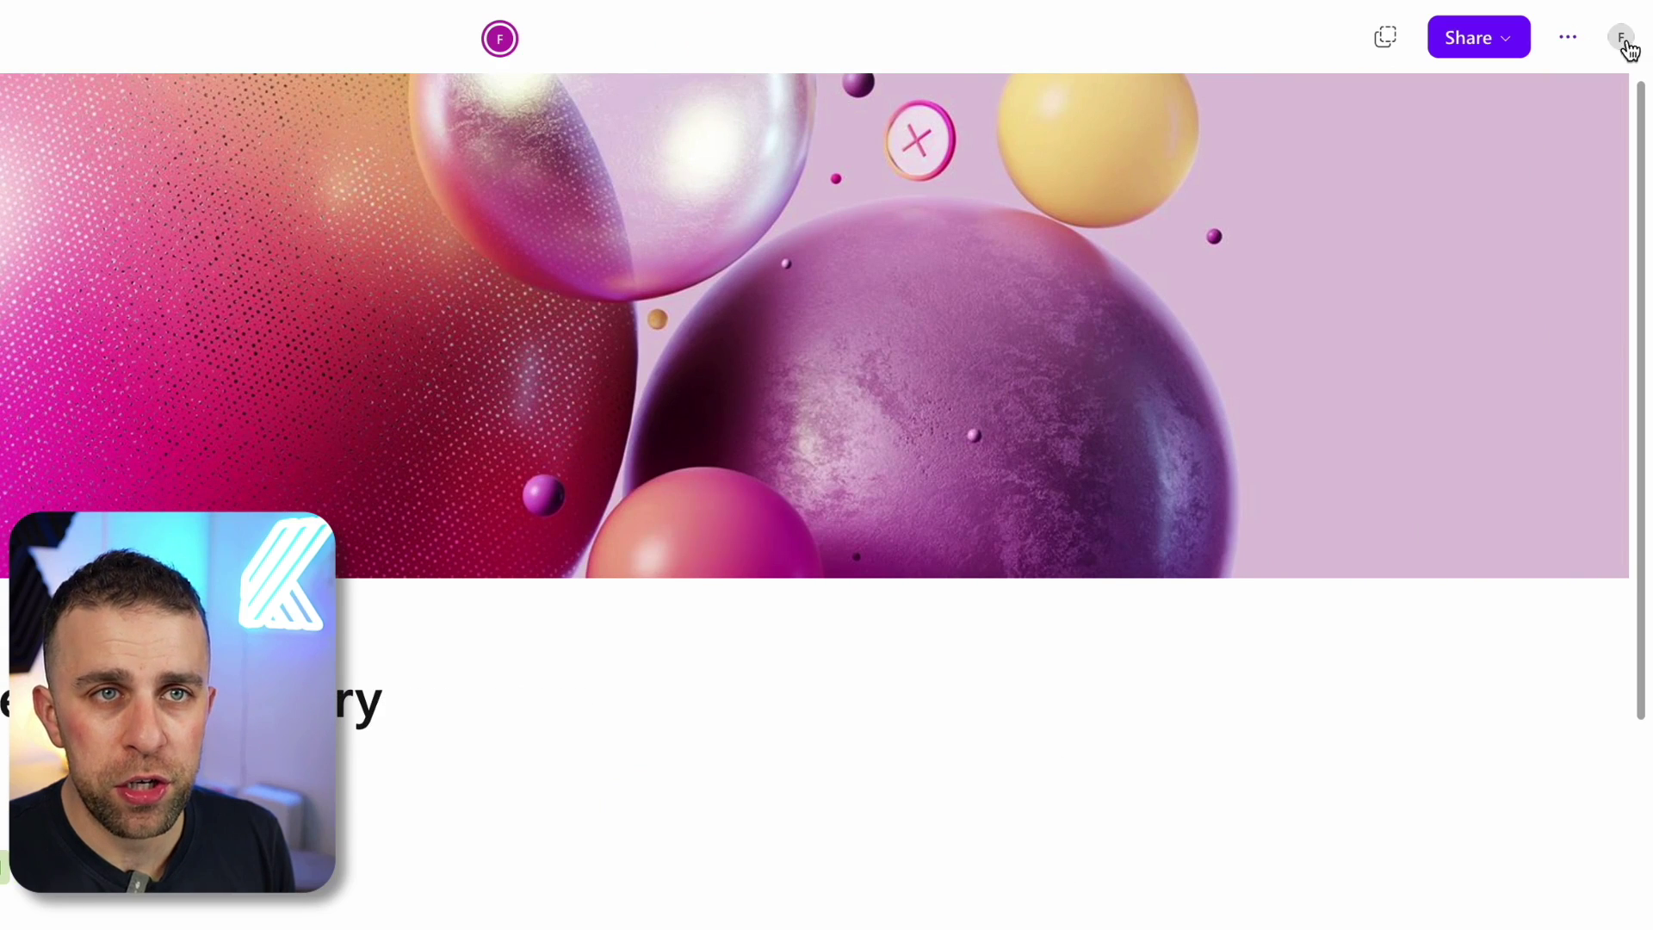
Look over the app settings, then go to the Ideas page
left_click(1623, 38)
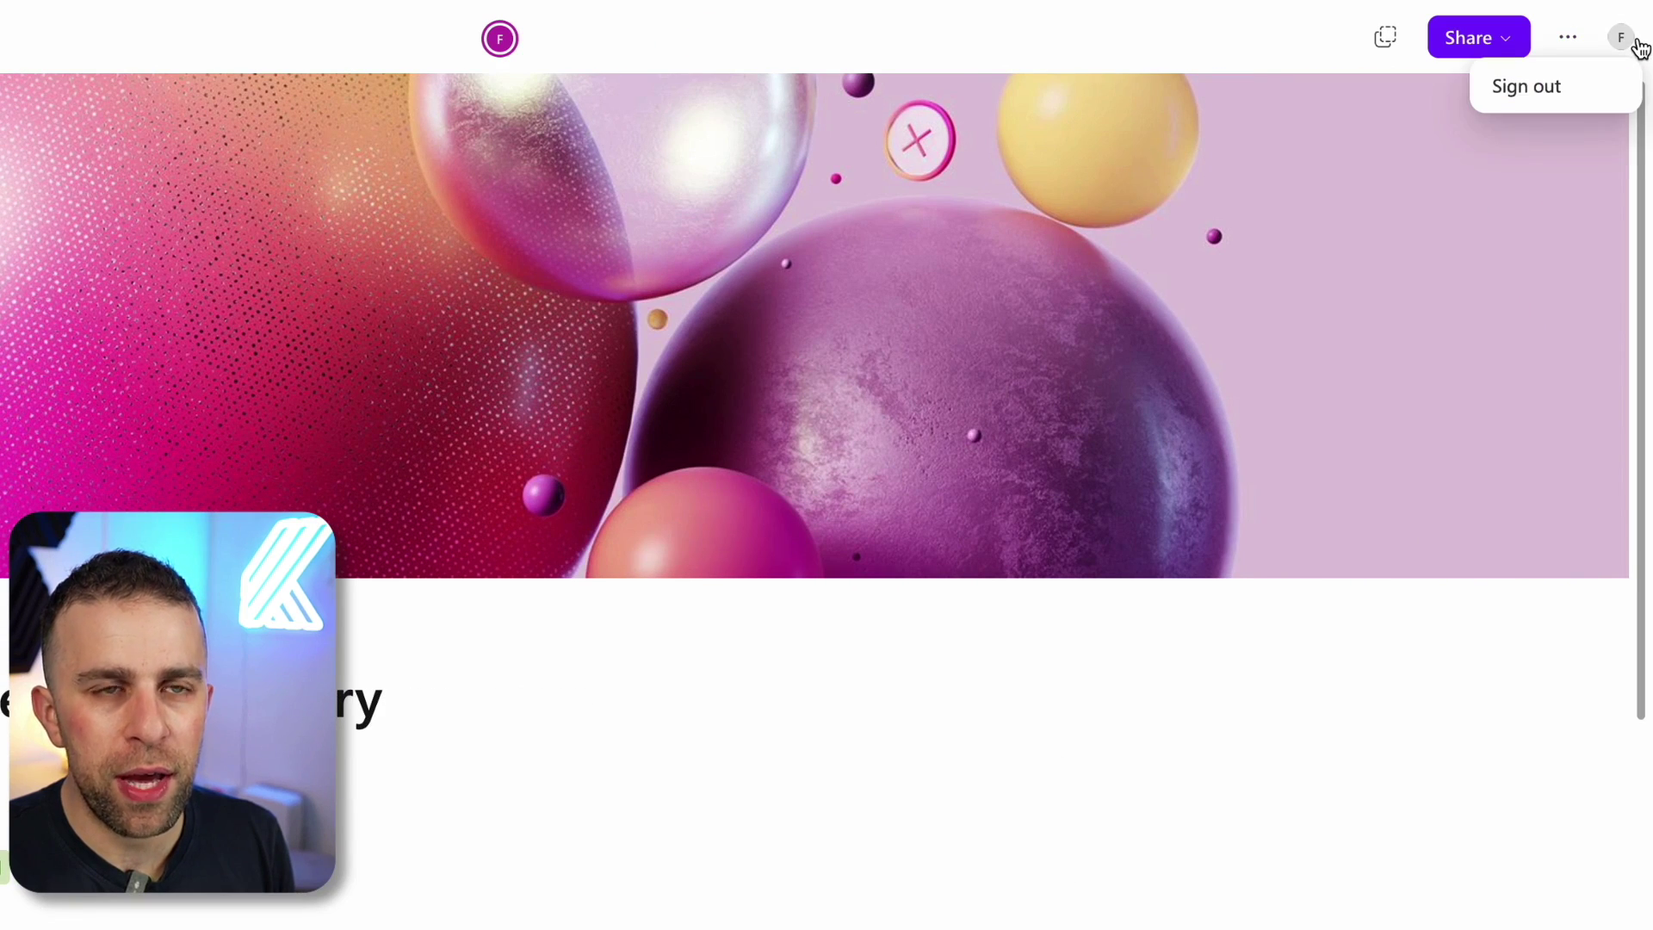
left_click(1568, 37)
left_click(1382, 193)
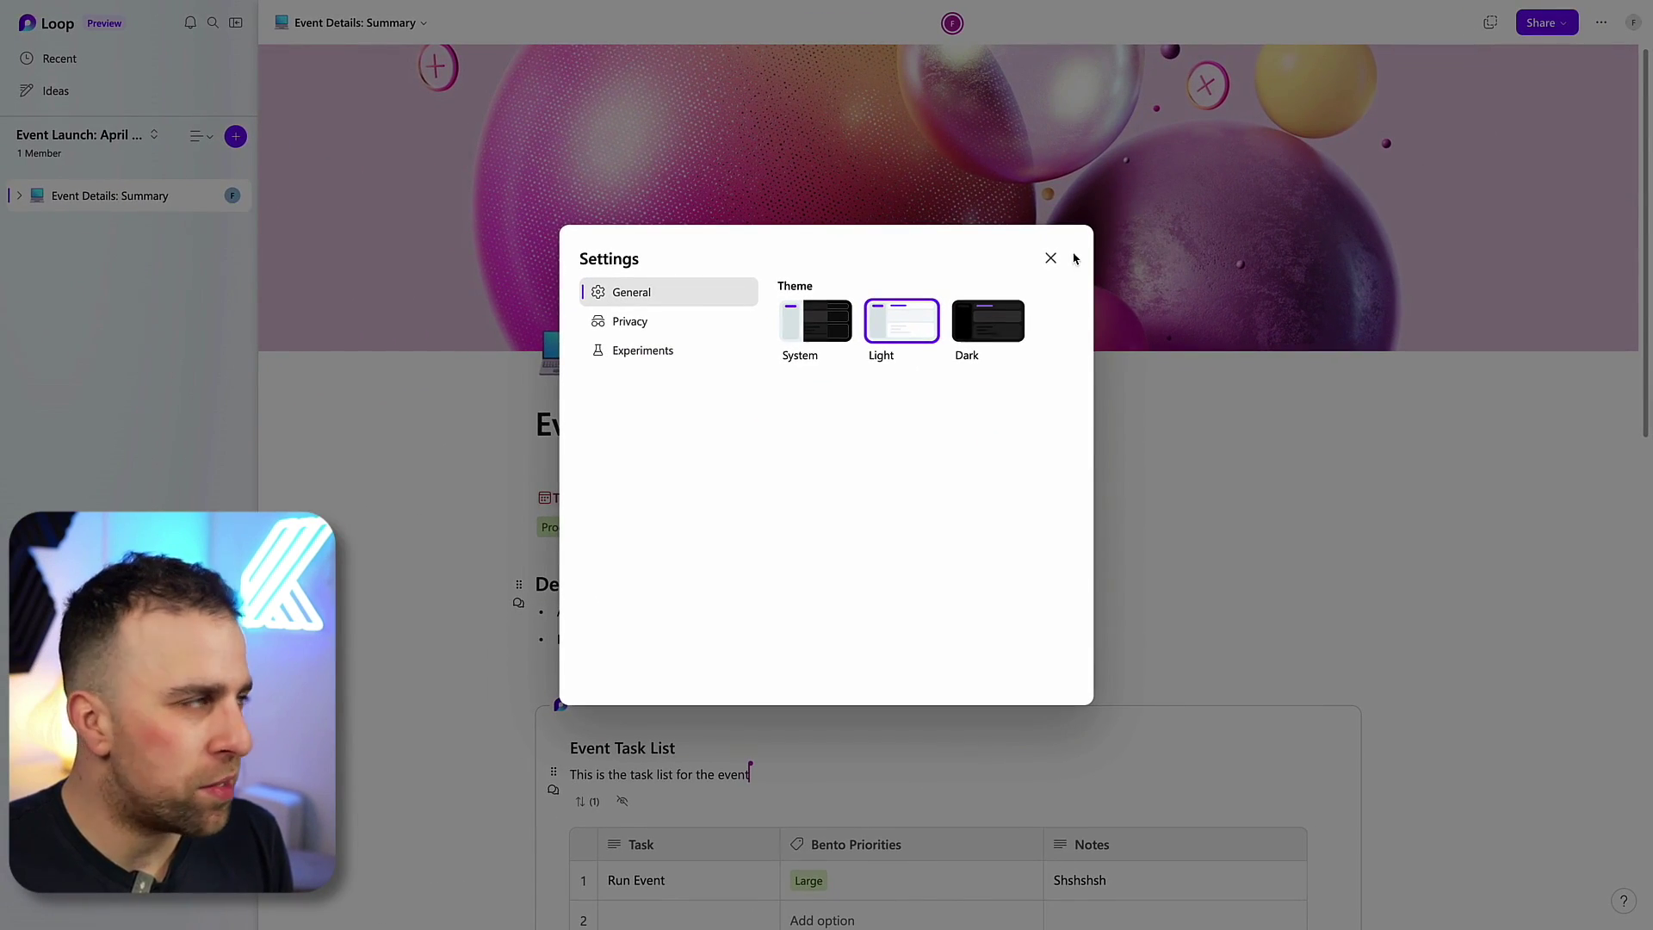
left_click(1051, 258)
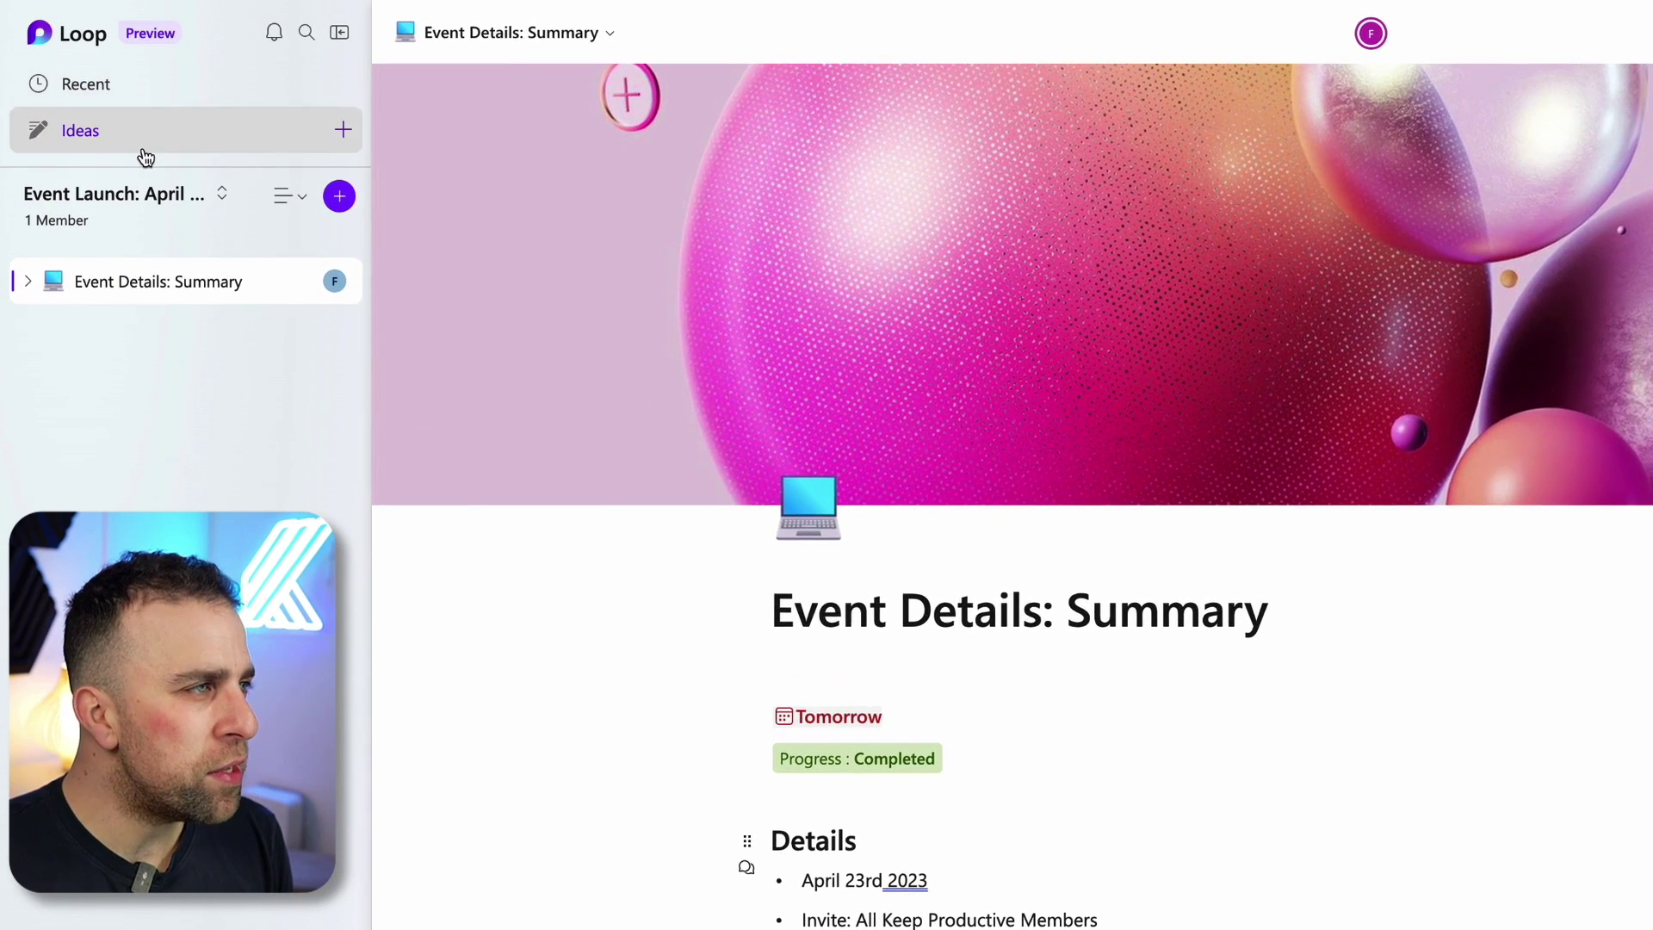
left_click(144, 151)
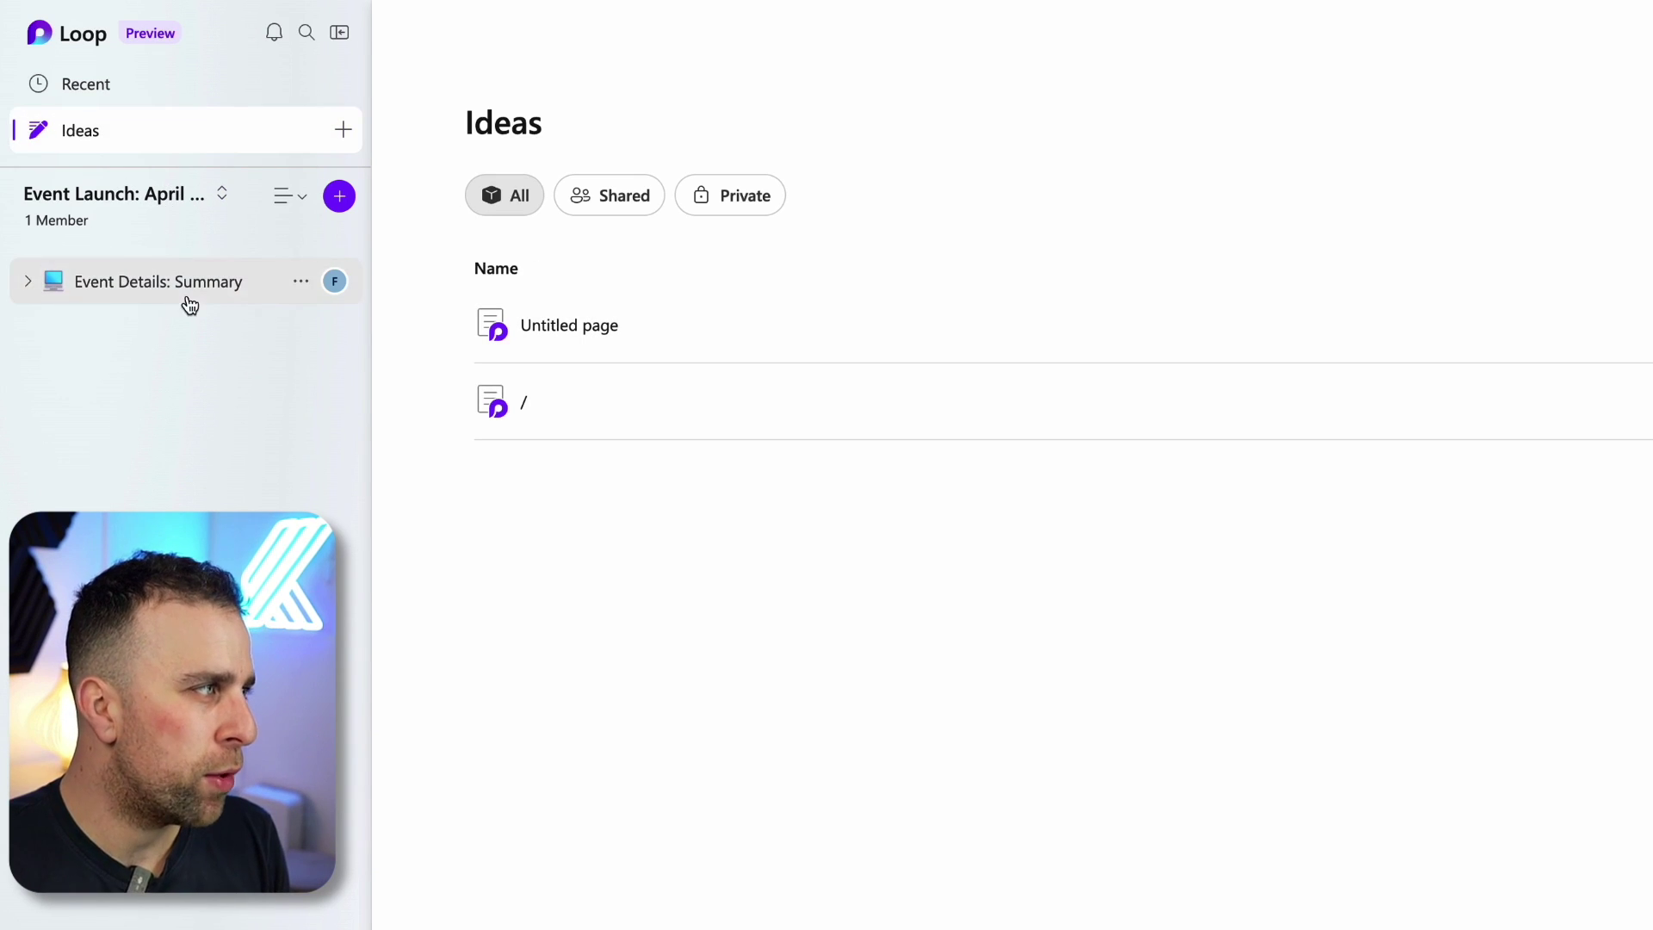
Expand Event Details: Summary to reveal its Untitled subpage, then browse its options and Tree/Activity views
left_click(35, 275)
left_click(338, 332)
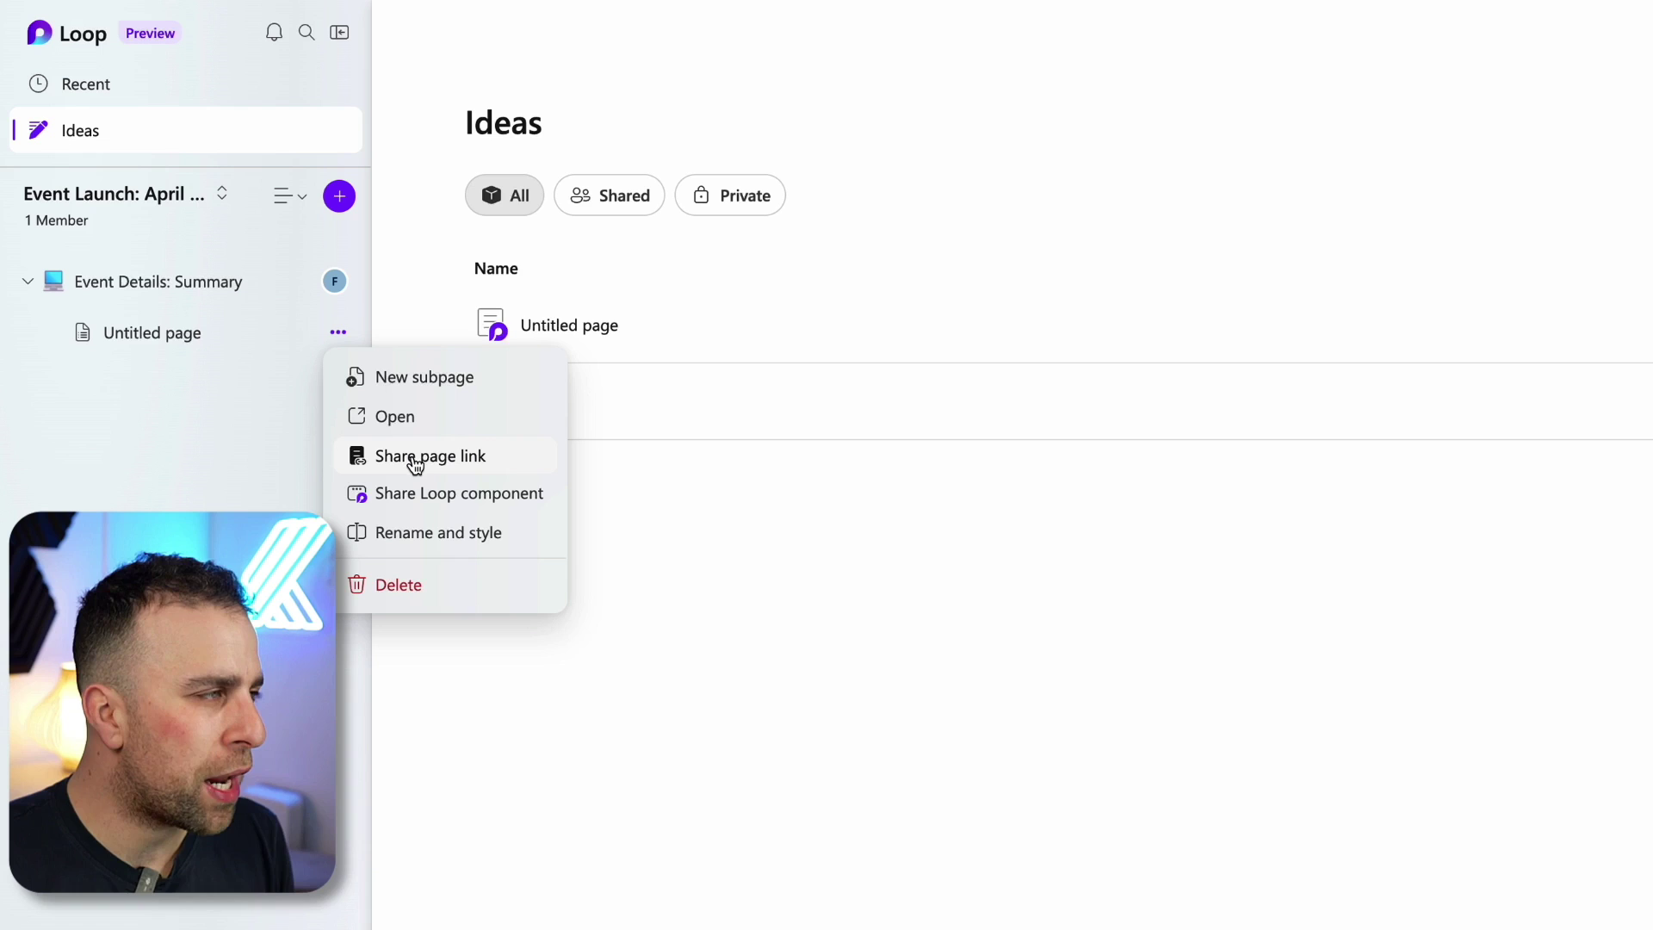
left_click(278, 203)
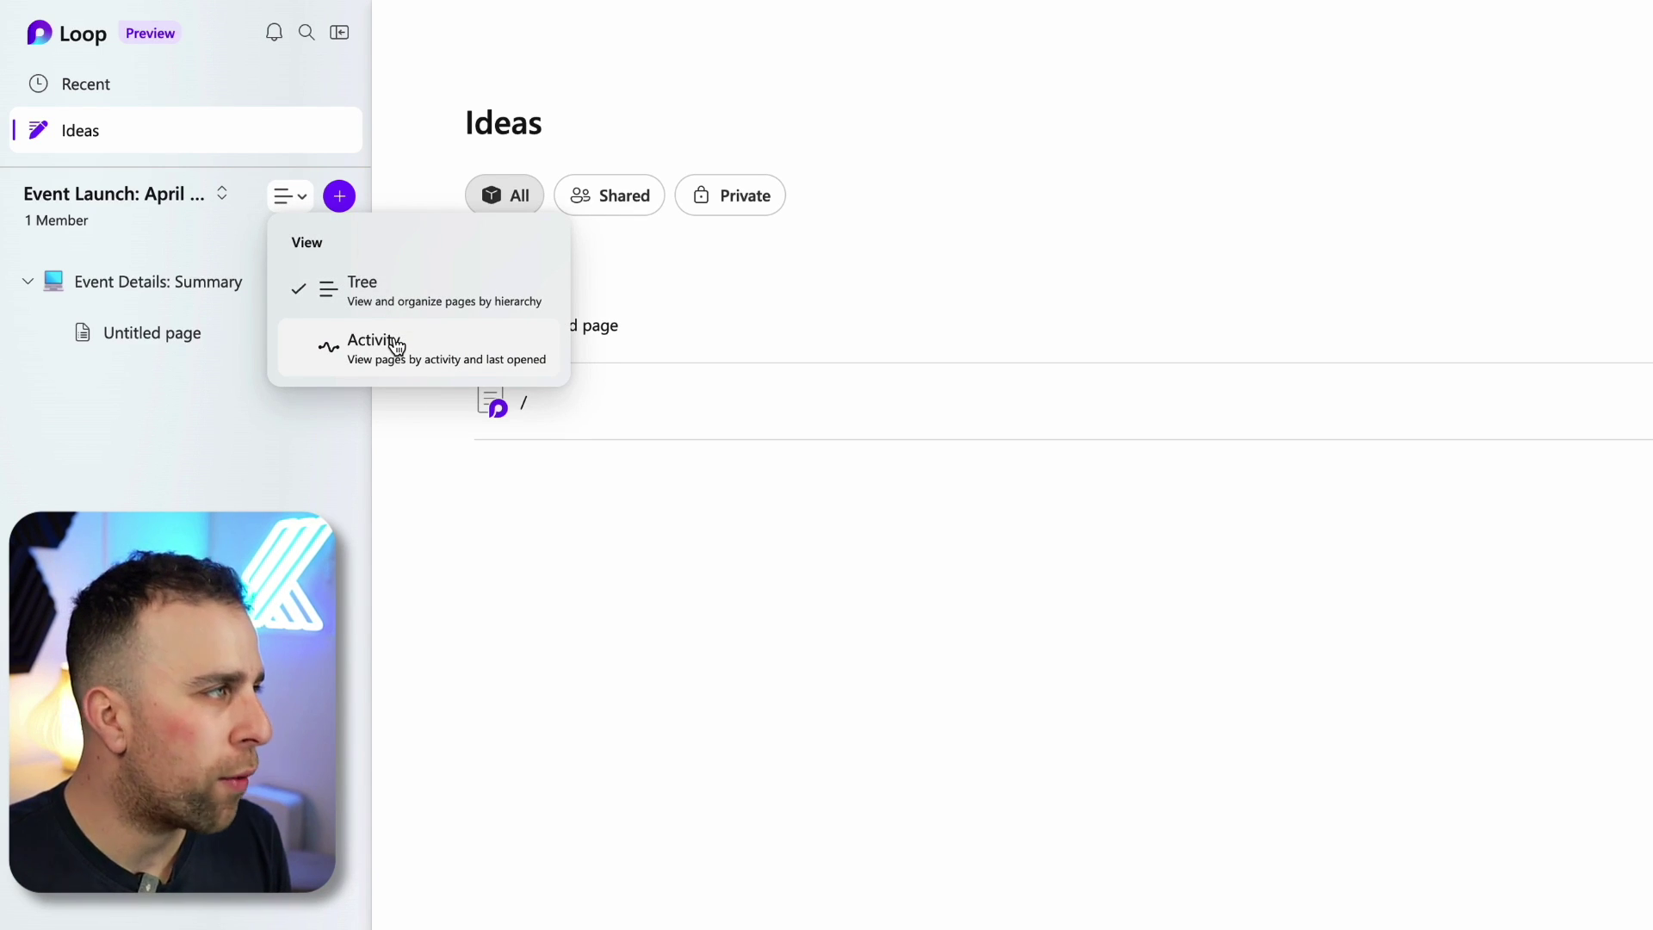
left_click(215, 379)
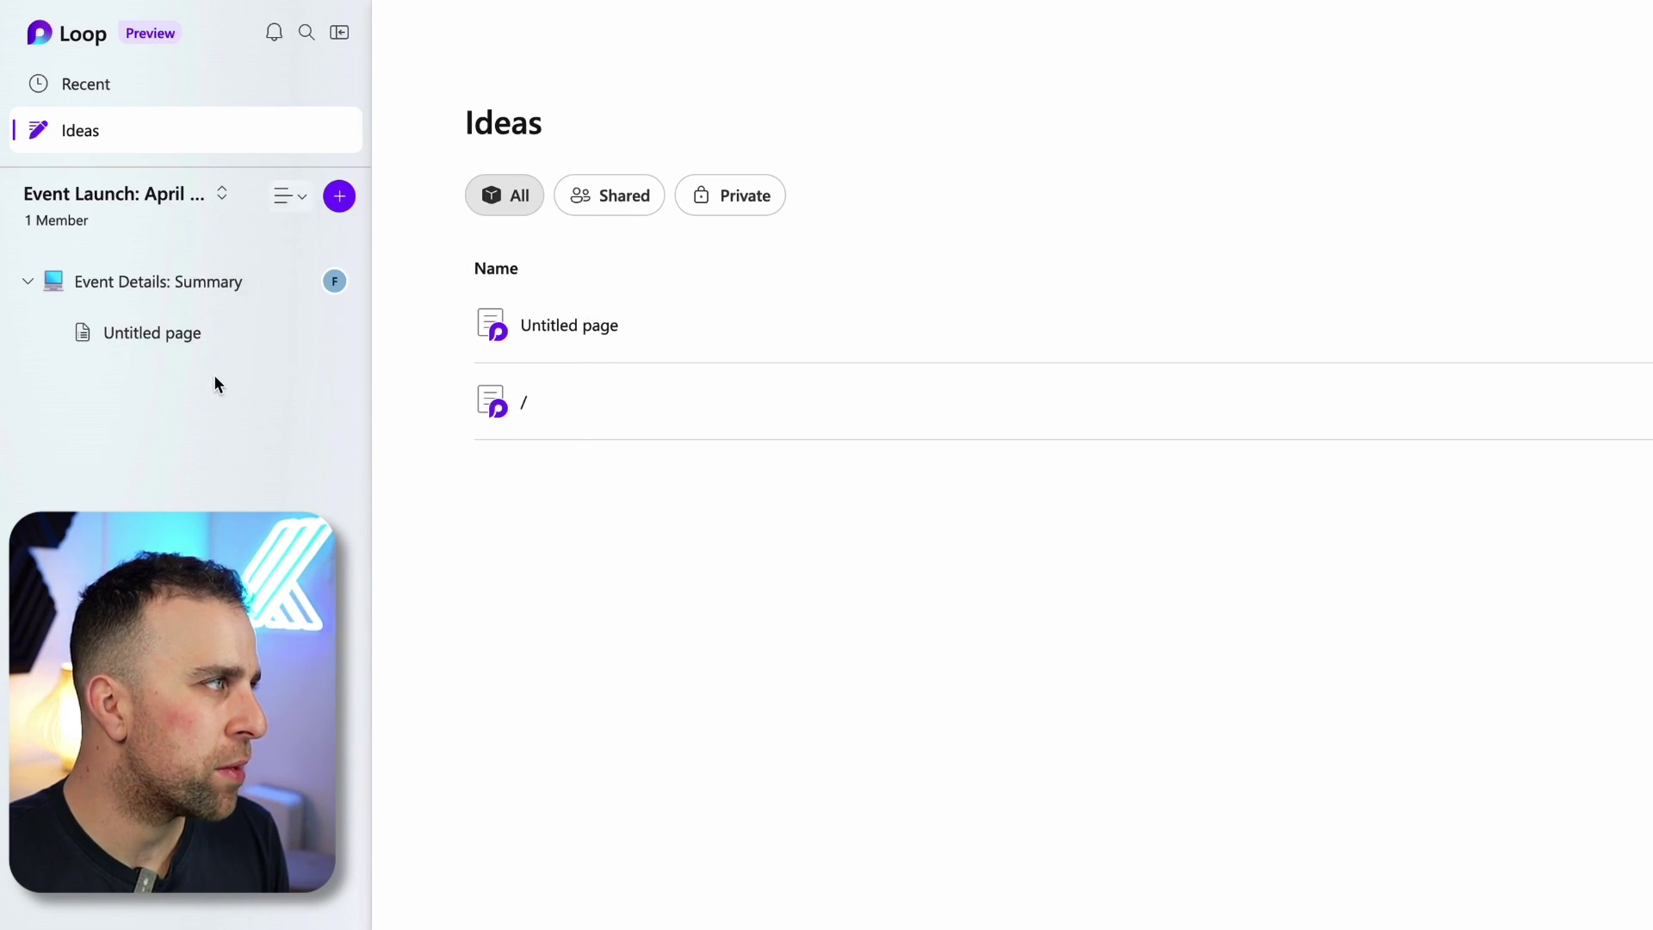
Return to the Event Details: Summary page through the Recent pages list
left_click(191, 197)
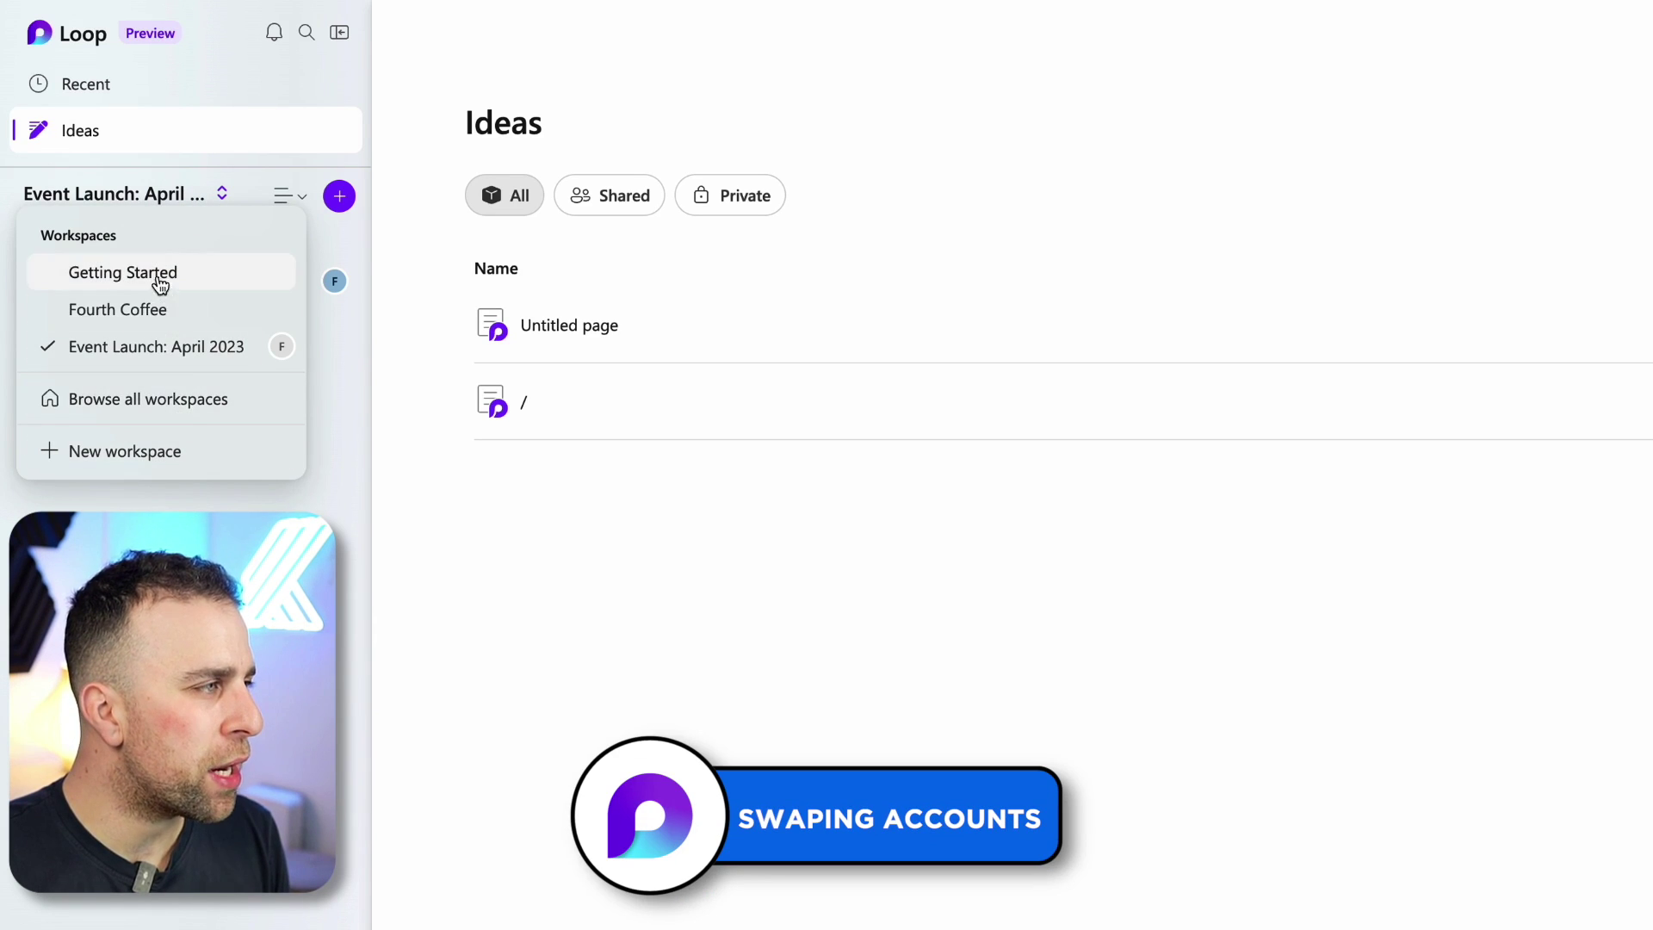
key("Escape")
left_click(111, 95)
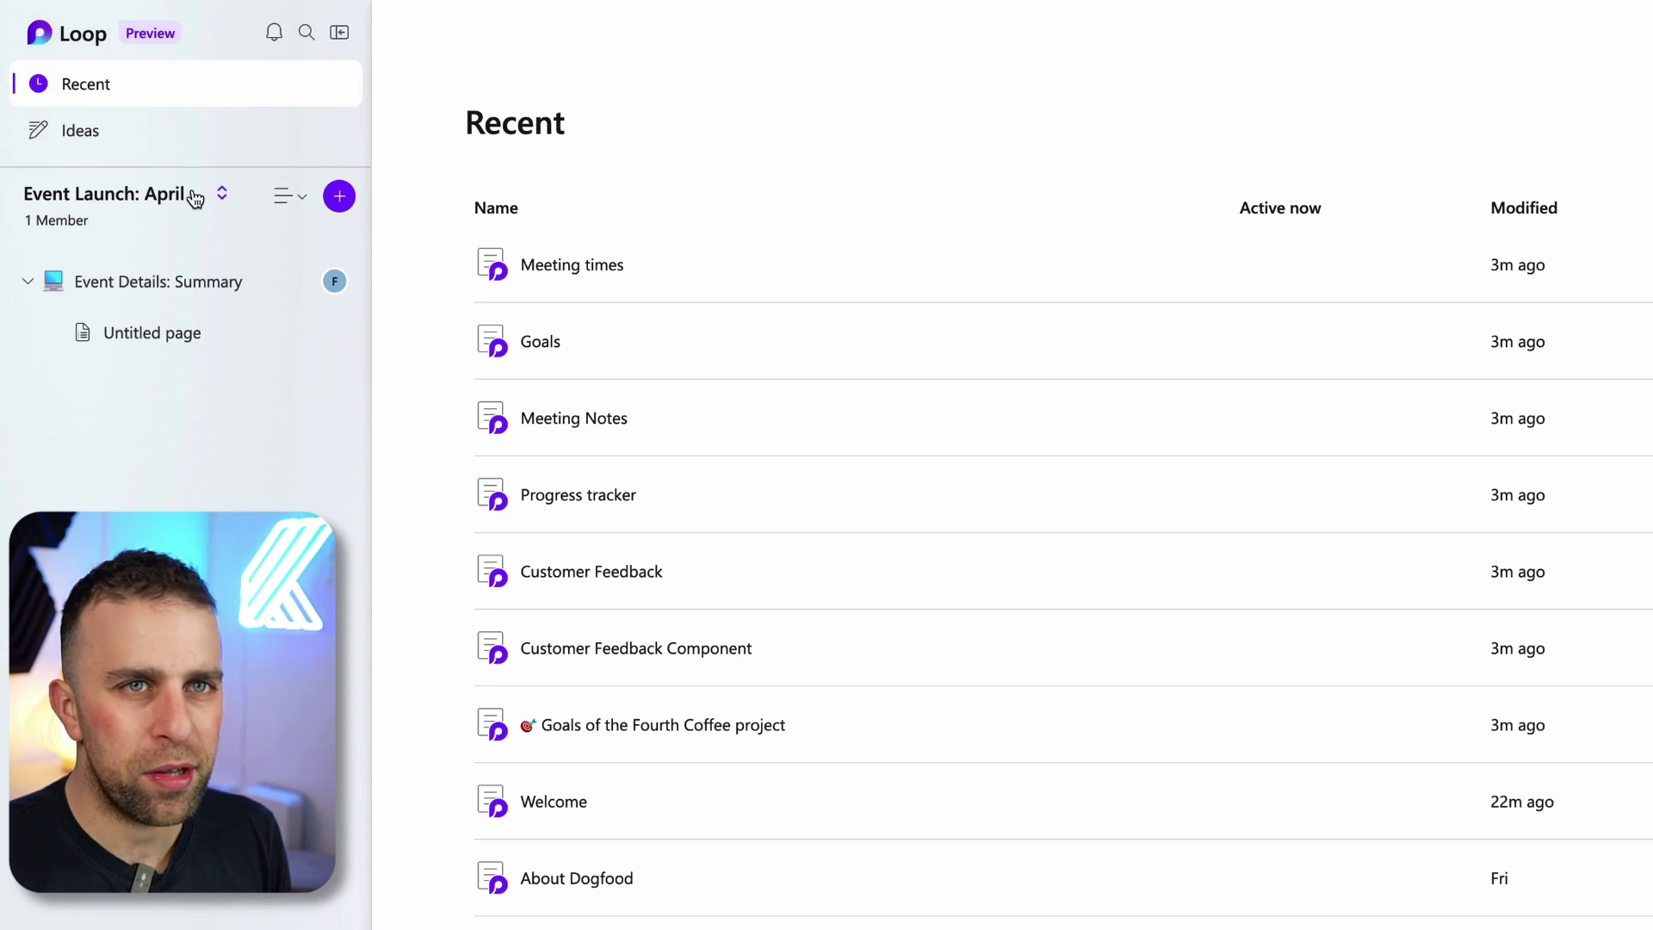
left_click(166, 278)
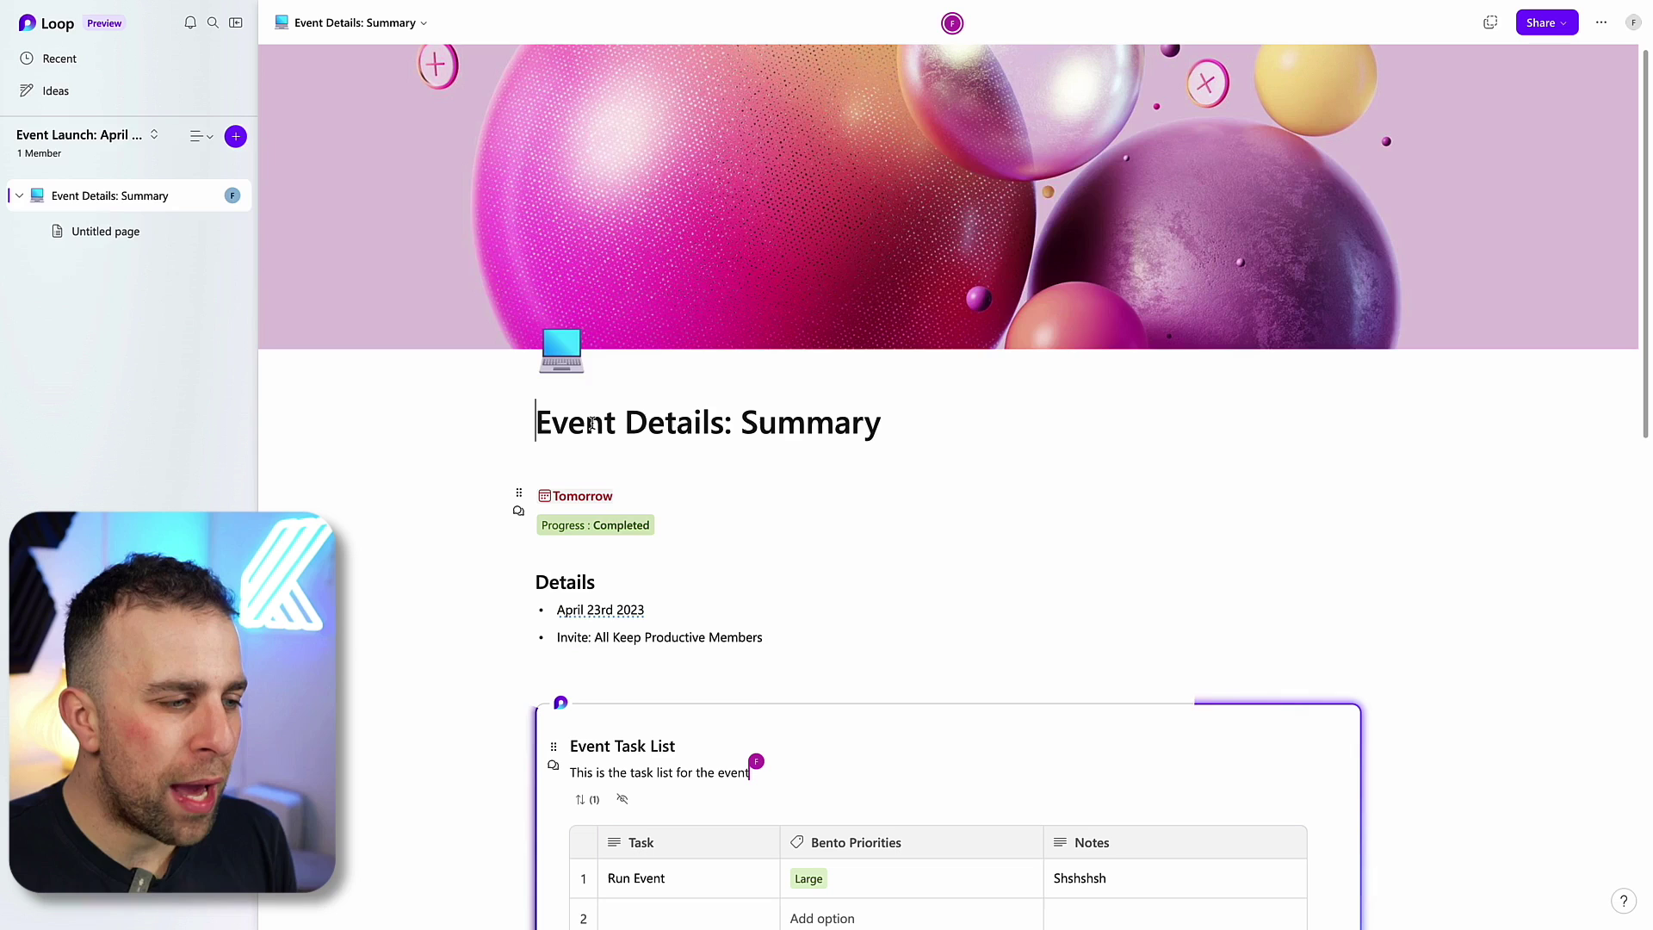
scroll(629, 571, "down", 7)
scroll(629, 571, "up", 7)
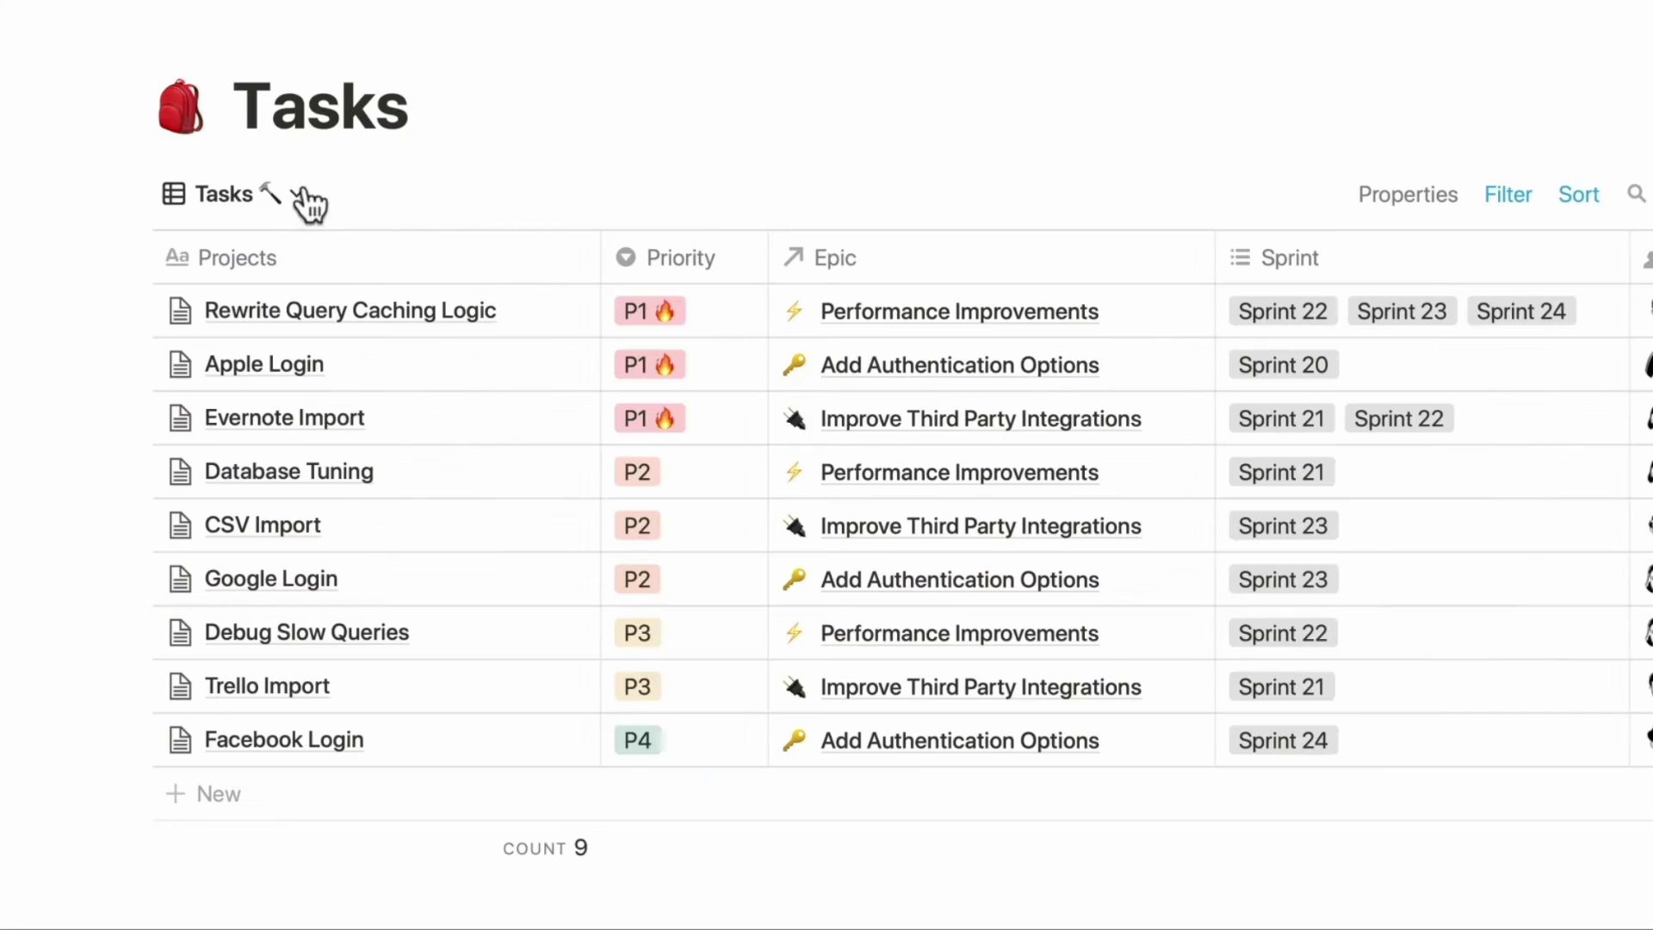
Show Tasks as the By Status board, drag Apple Login into Complete, and start a private page titled 'Rese'
left_click(297, 193)
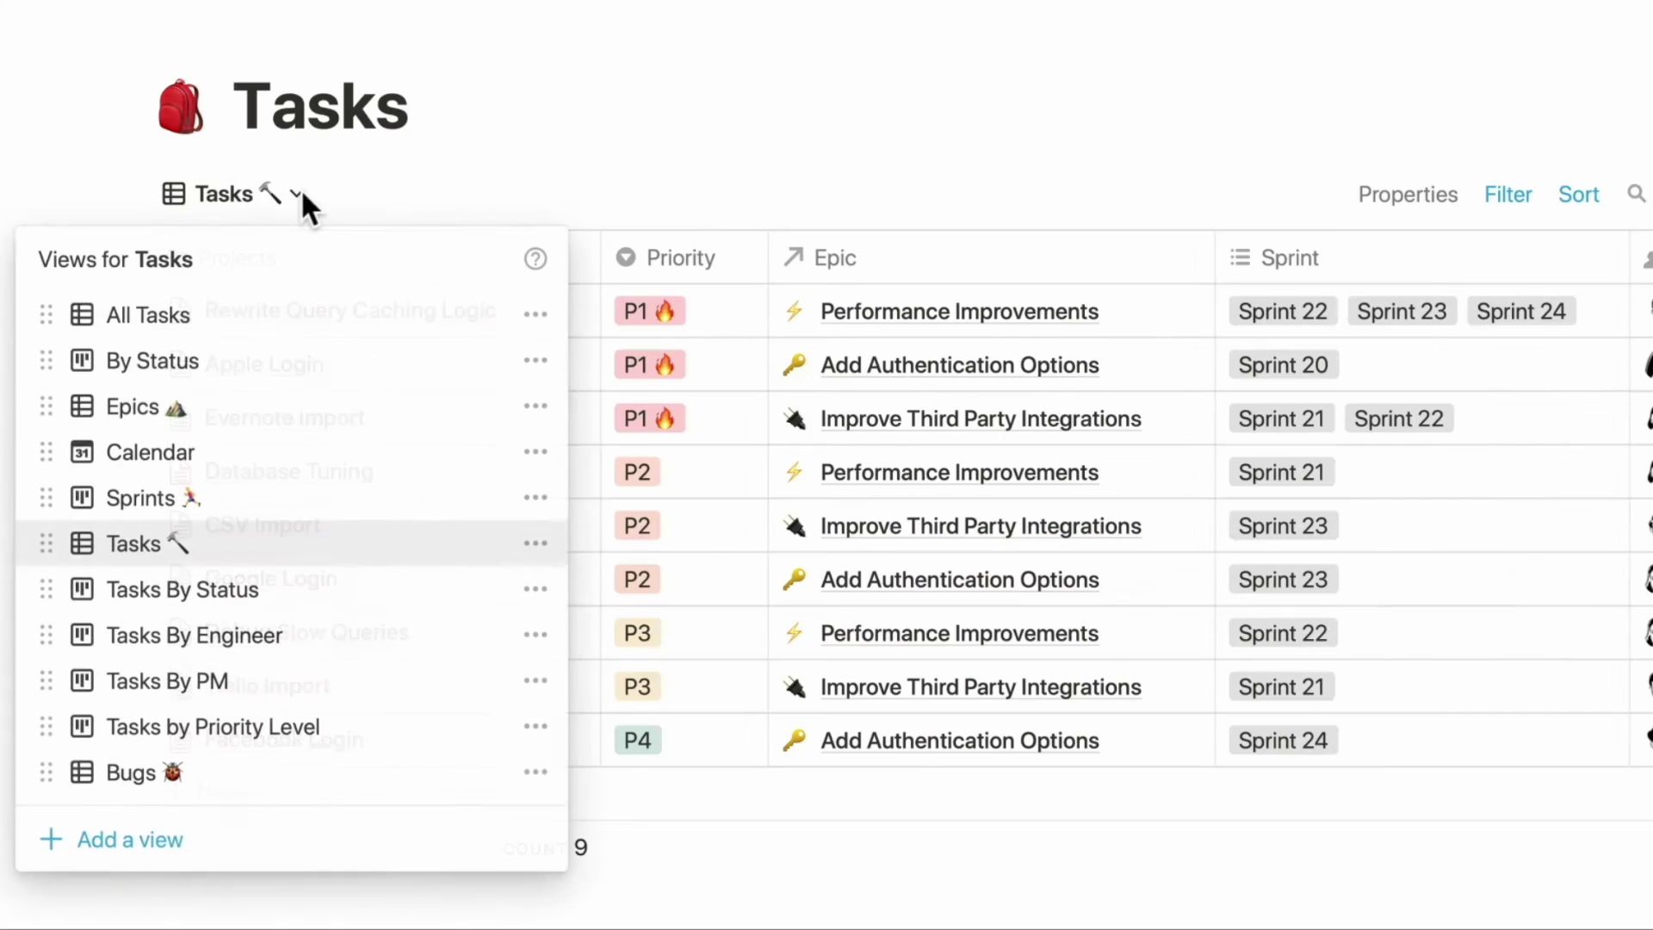
left_click(277, 358)
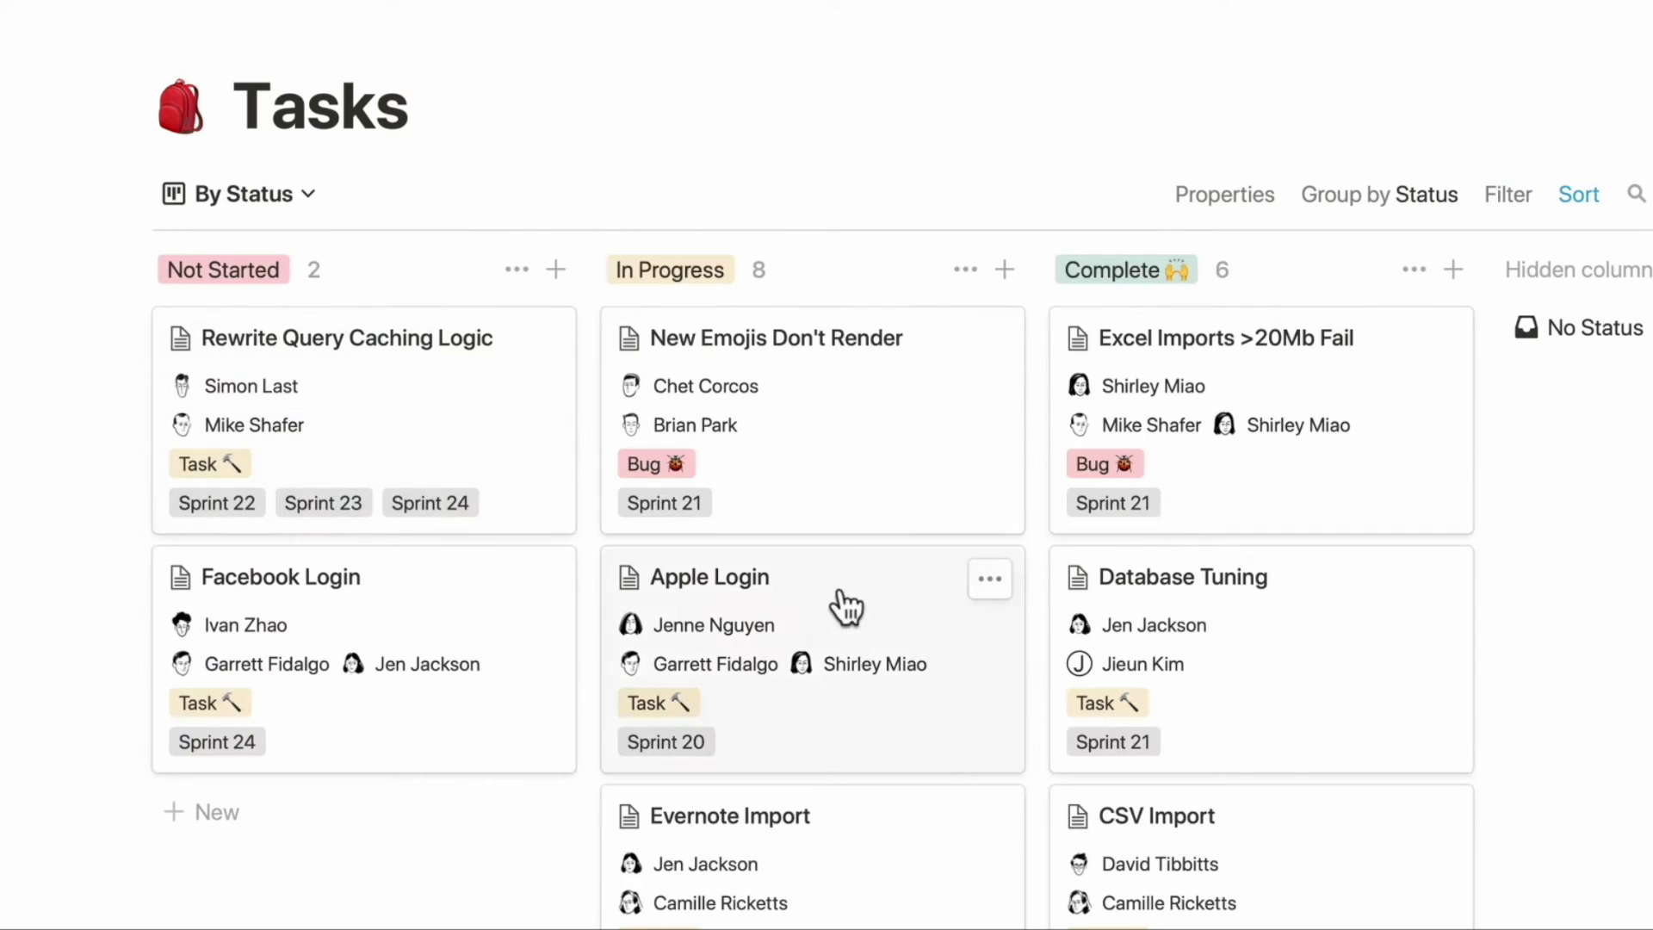
left_click_drag(841, 609, 1132, 340)
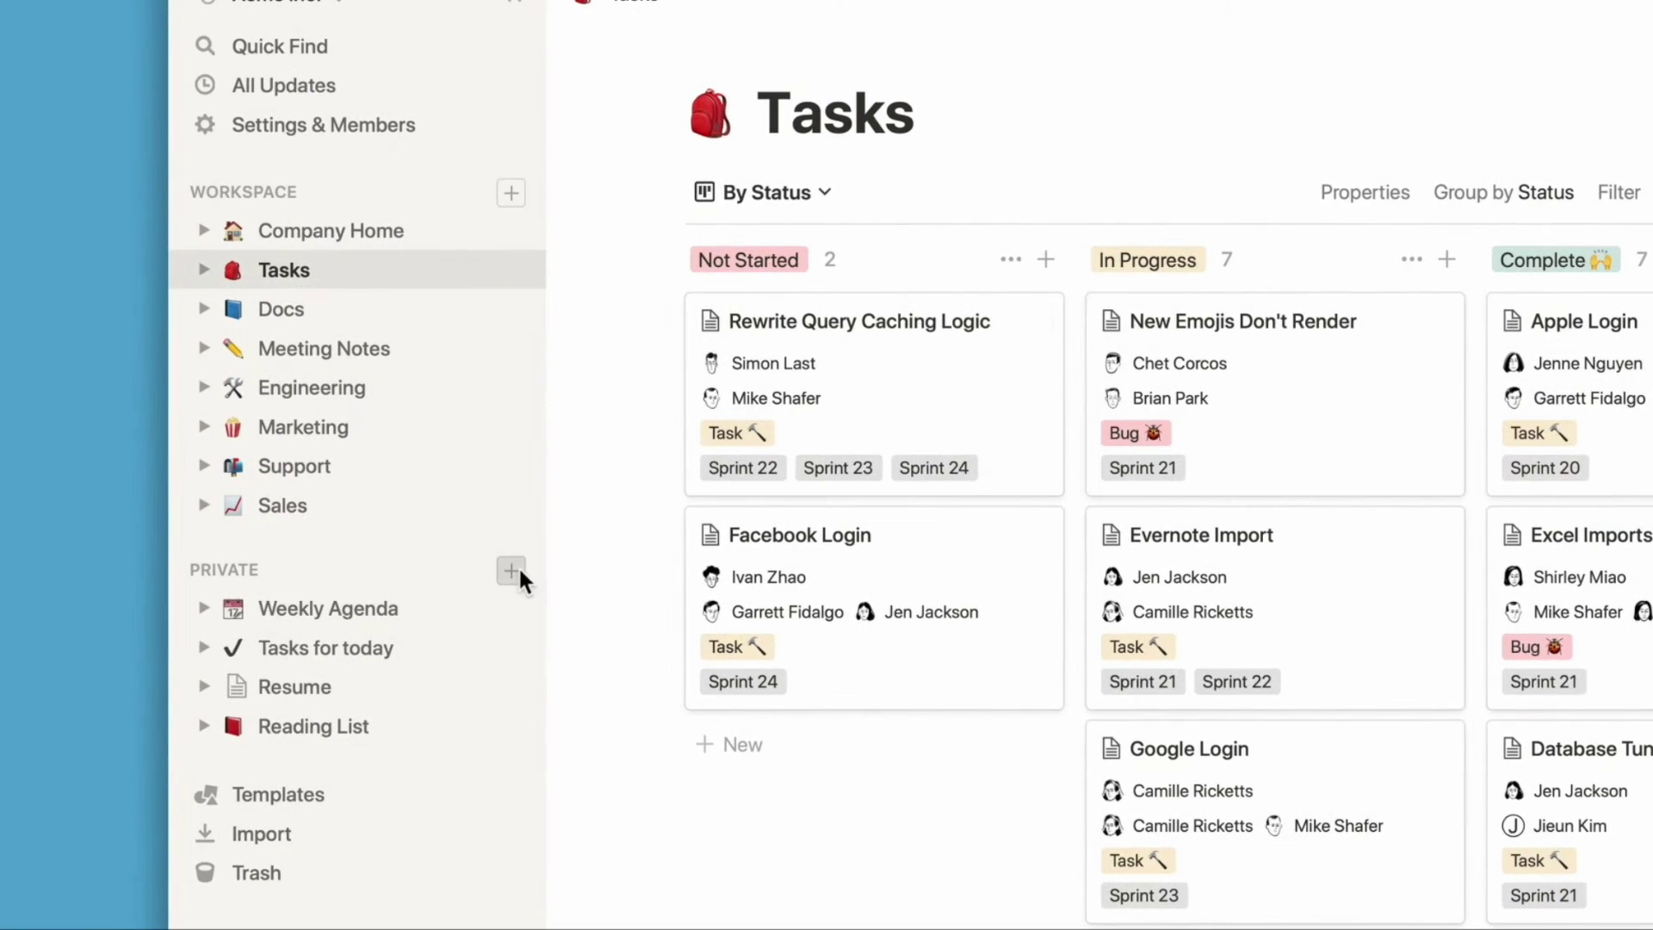
left_click(515, 568)
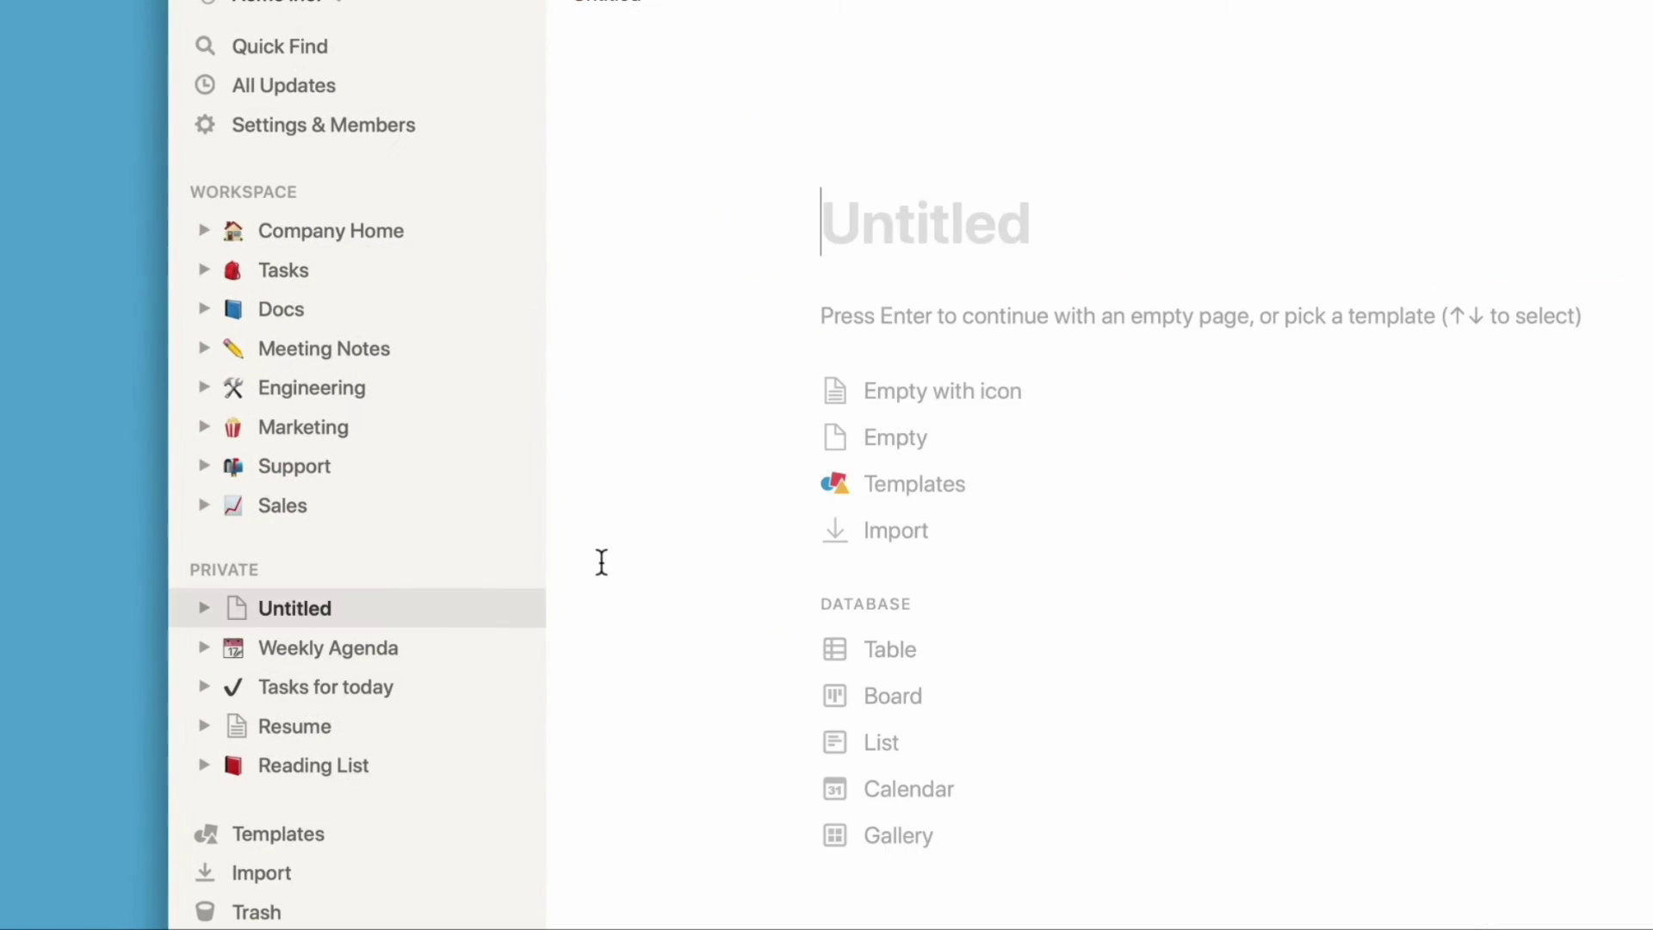
type("Rese")
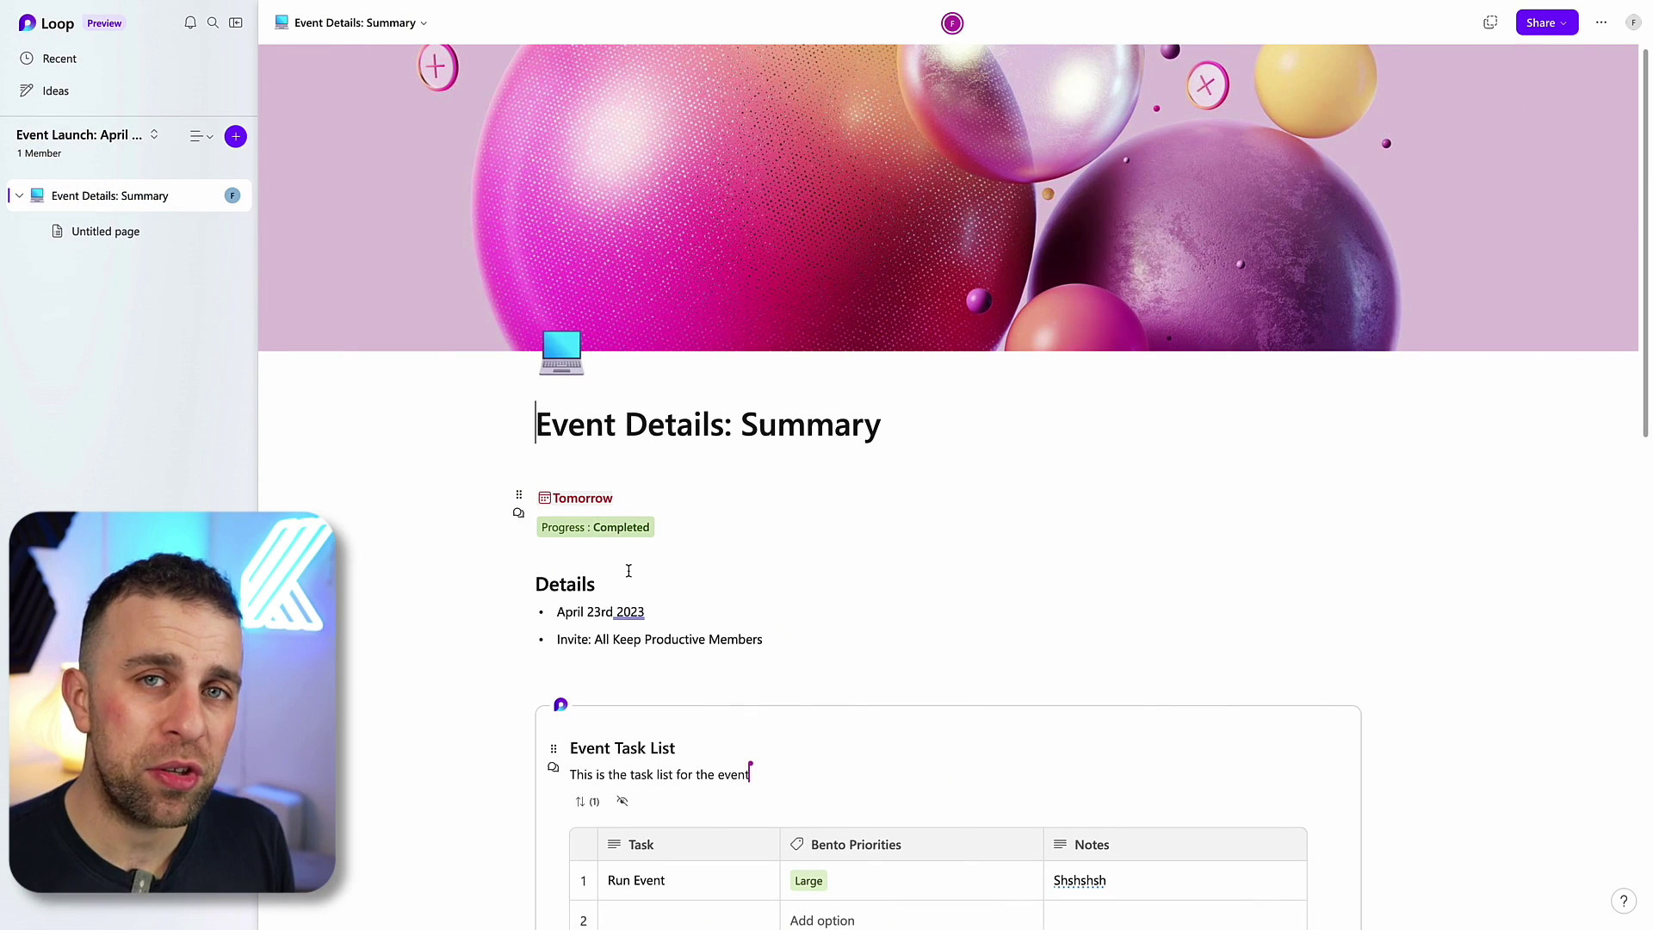